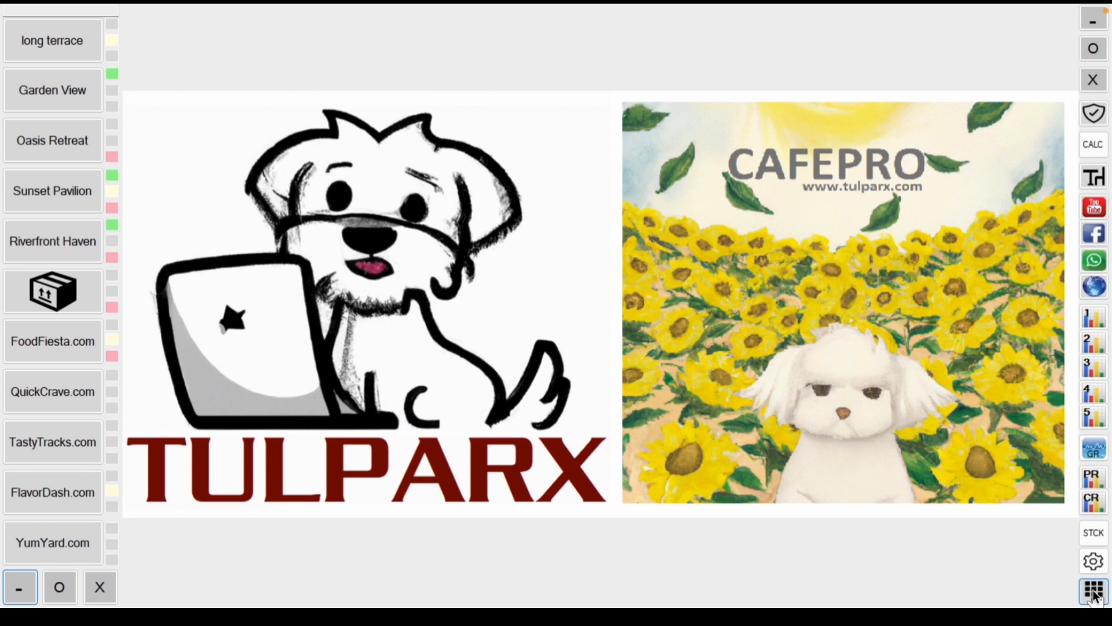
Step: Unlock the table layout by entering the access password on the keypad
{"action": "left_click", "coordinate": [1094, 594]}
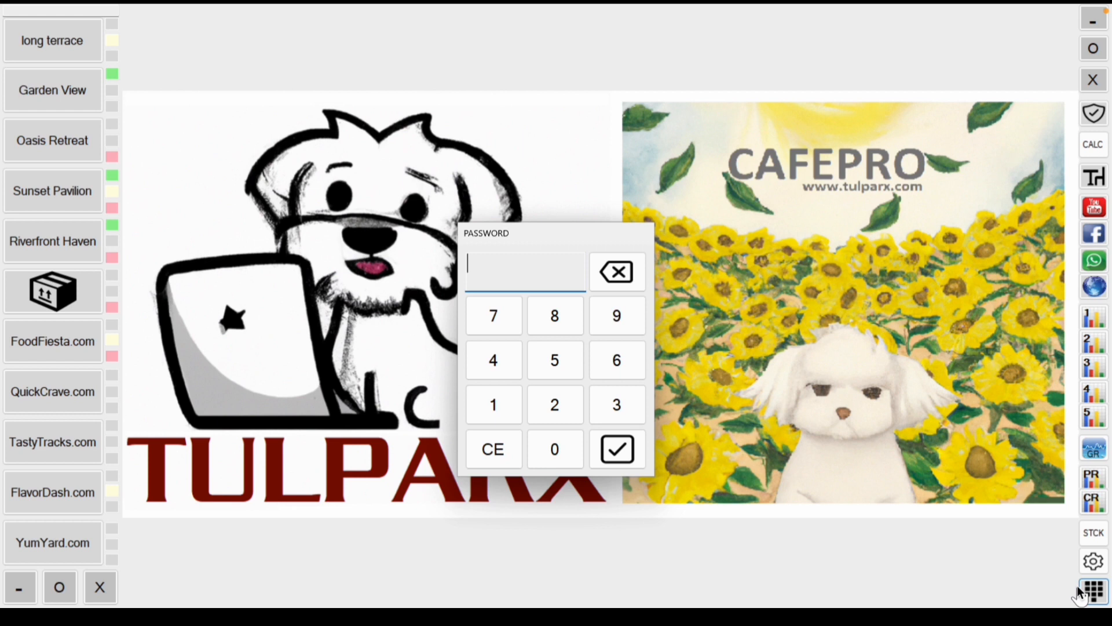
{"action": "left_click", "coordinate": [516, 400]}
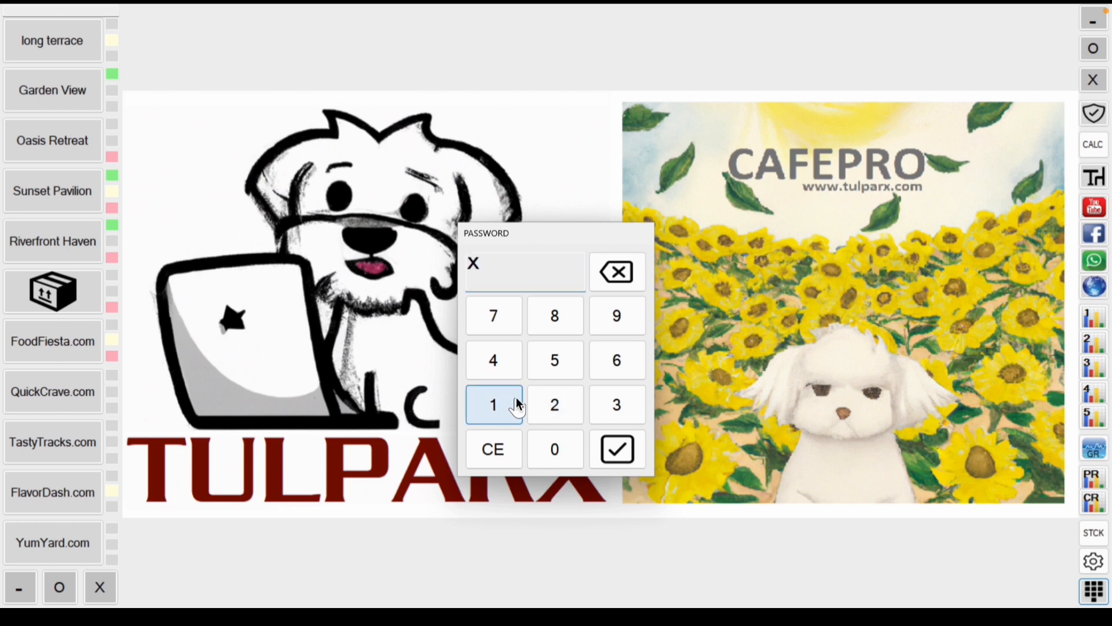
{"action": "left_click", "coordinate": [544, 400]}
{"action": "left_click", "coordinate": [603, 400]}
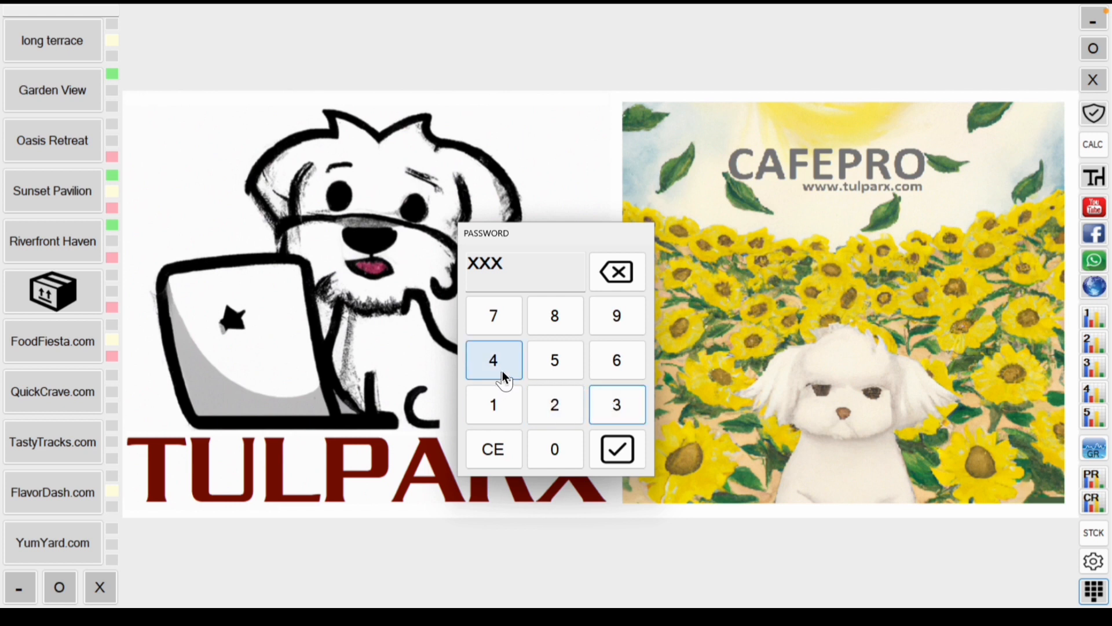
{"action": "left_click", "coordinate": [502, 370]}
{"action": "left_click", "coordinate": [546, 368]}
{"action": "left_click", "coordinate": [605, 365]}
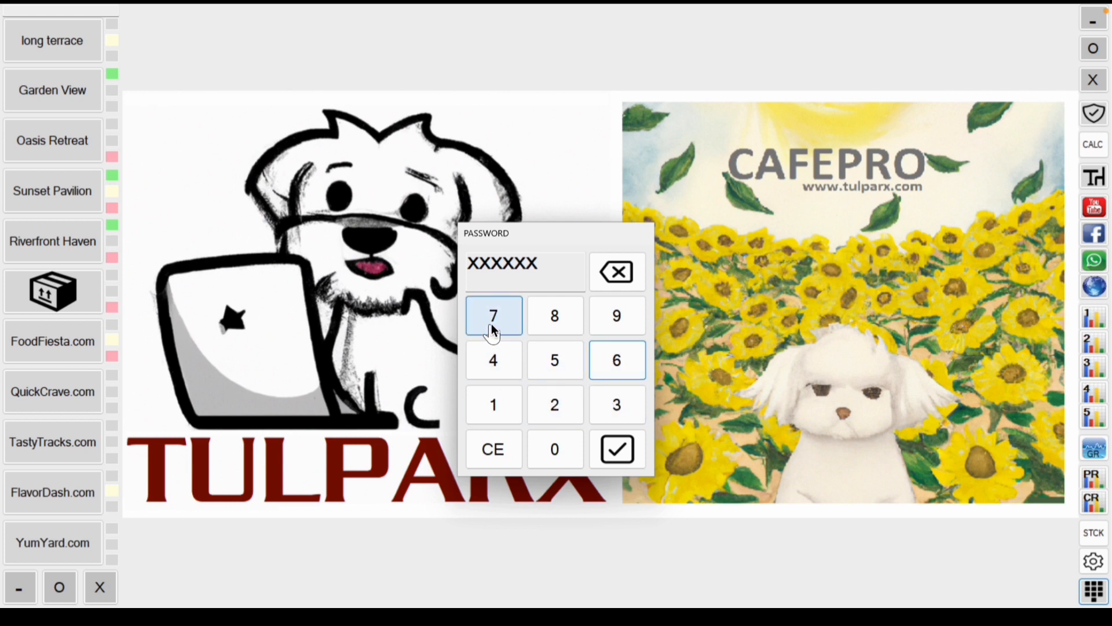
{"action": "left_click", "coordinate": [493, 330]}
{"action": "left_click", "coordinate": [547, 317]}
{"action": "left_click", "coordinate": [601, 315]}
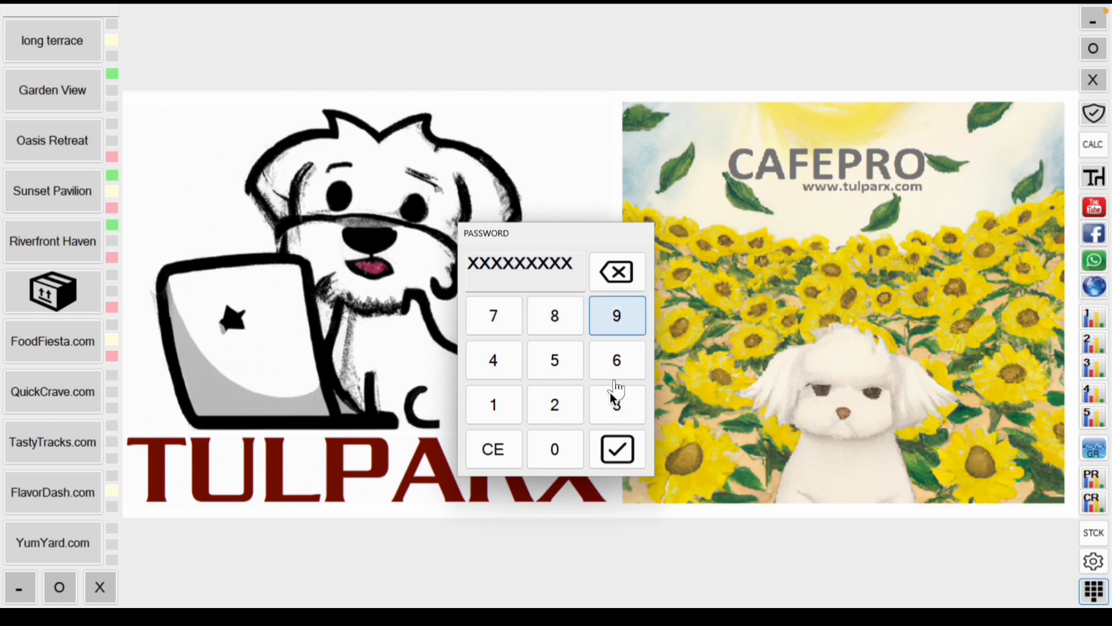
{"action": "left_click", "coordinate": [625, 460]}
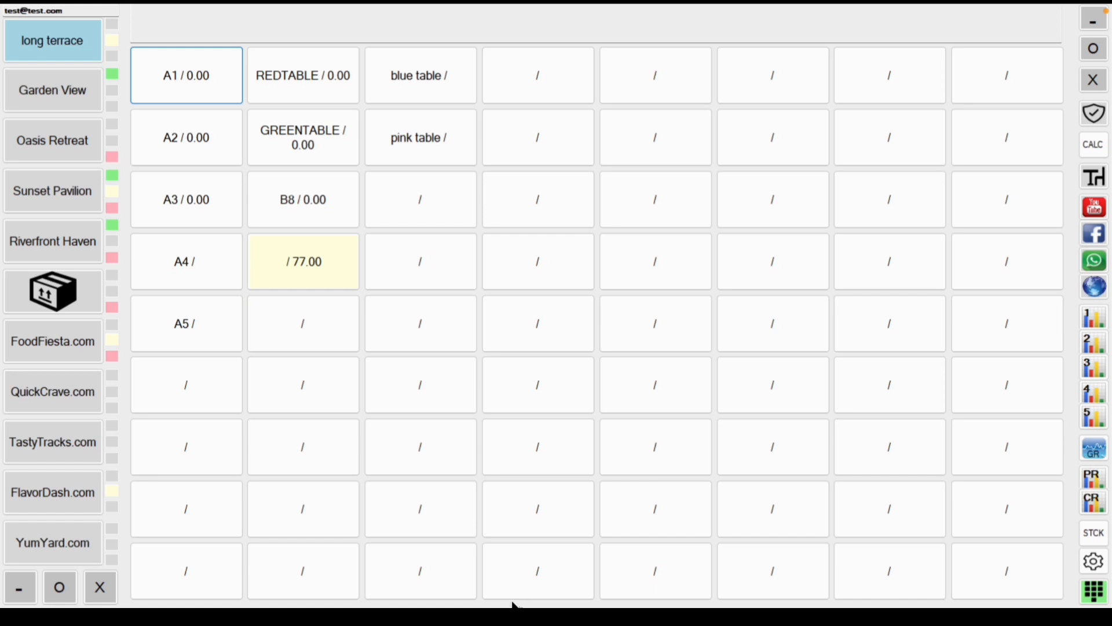
Step: Browse the Garden View, Oasis Retreat, Sunset Pavilion and Riverfront Haven table maps
{"action": "left_click", "coordinate": [415, 365]}
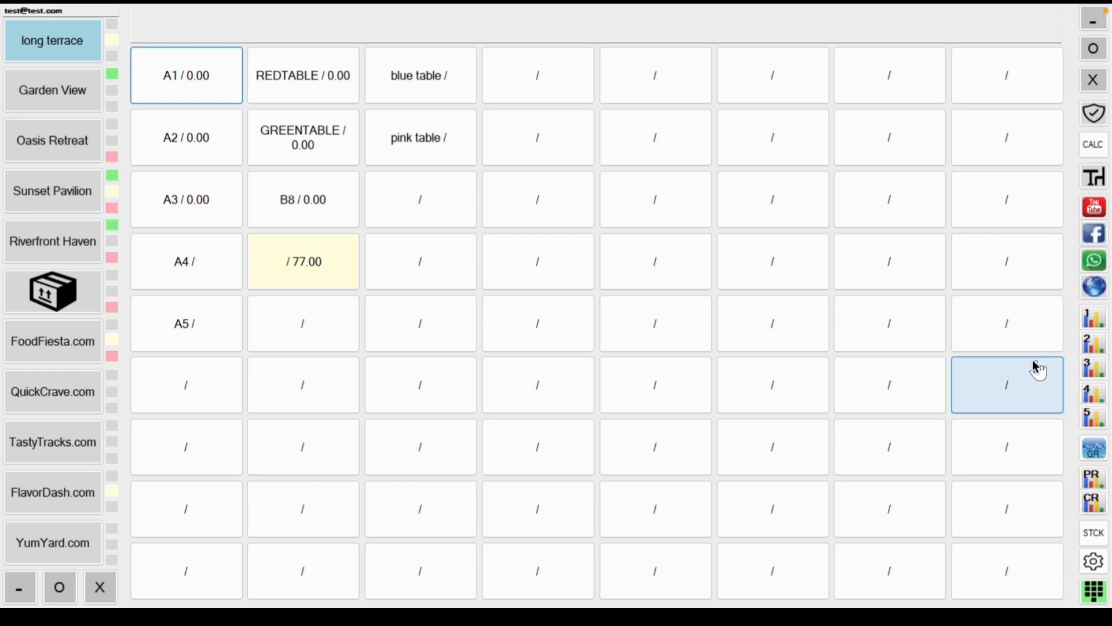
{"action": "left_click", "coordinate": [64, 88]}
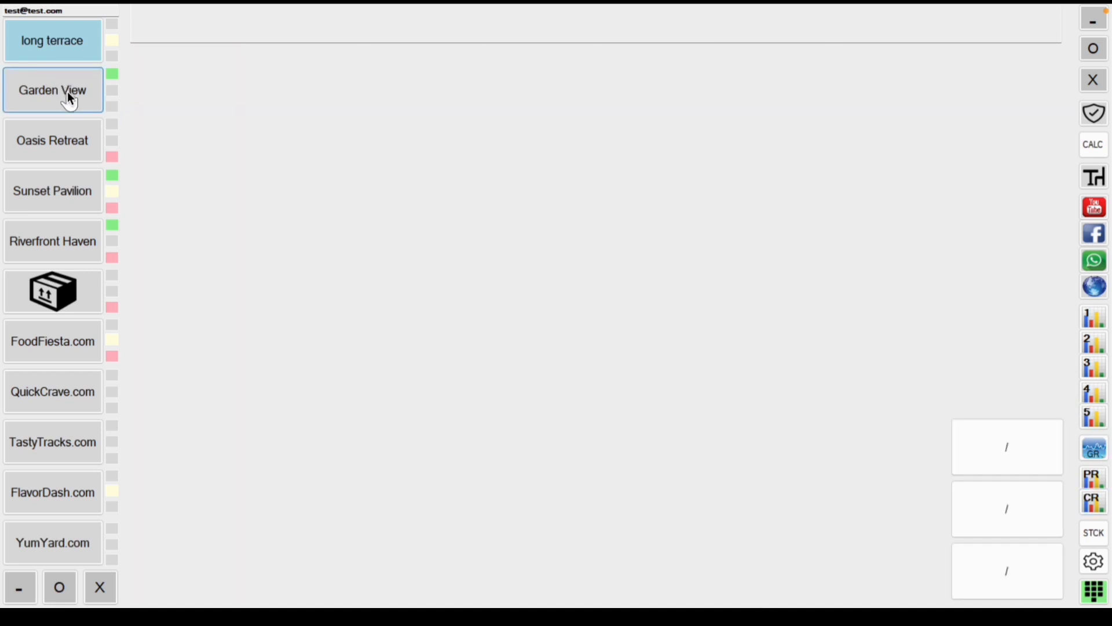
{"action": "left_click", "coordinate": [27, 141]}
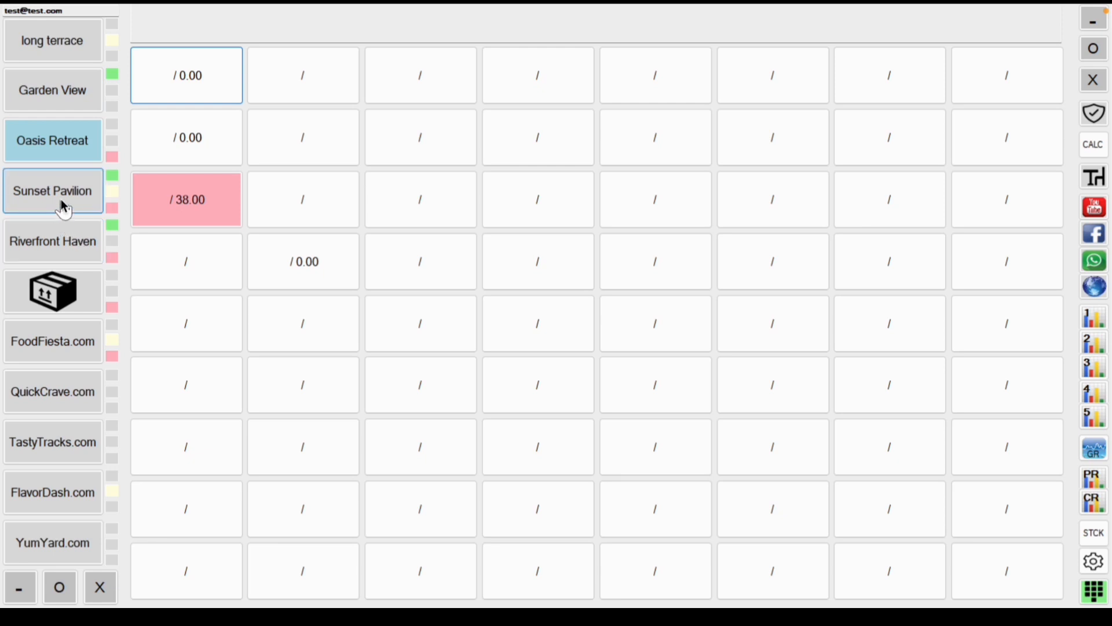
{"action": "left_click", "coordinate": [62, 203]}
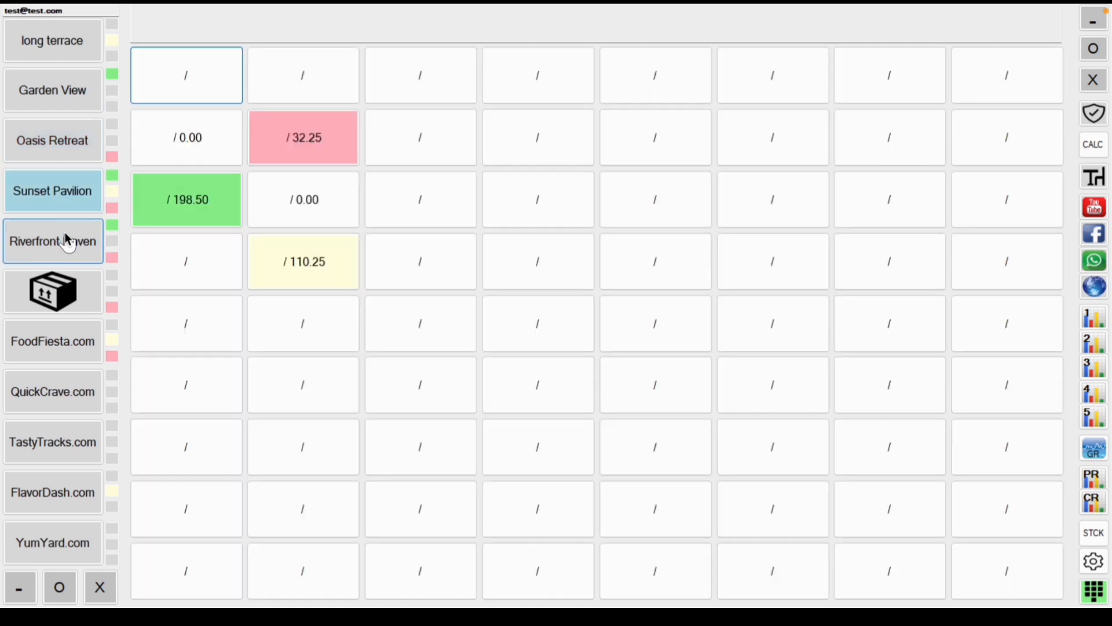
{"action": "left_click", "coordinate": [71, 242]}
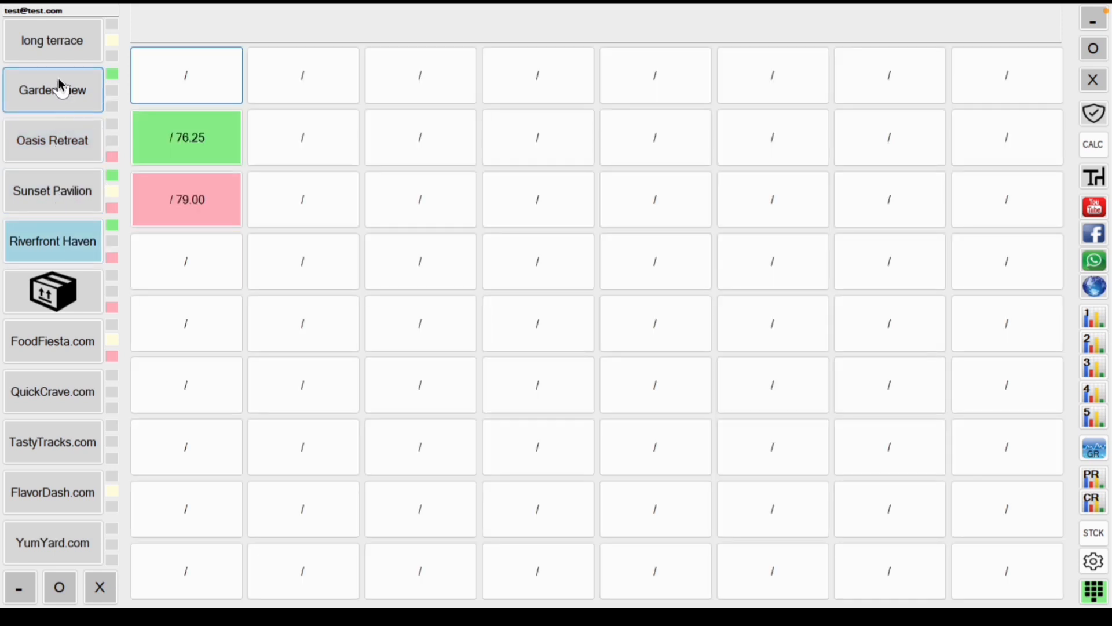
Step: Rename the long terrace area to 'short terrace'
{"action": "right_click", "coordinate": [61, 48]}
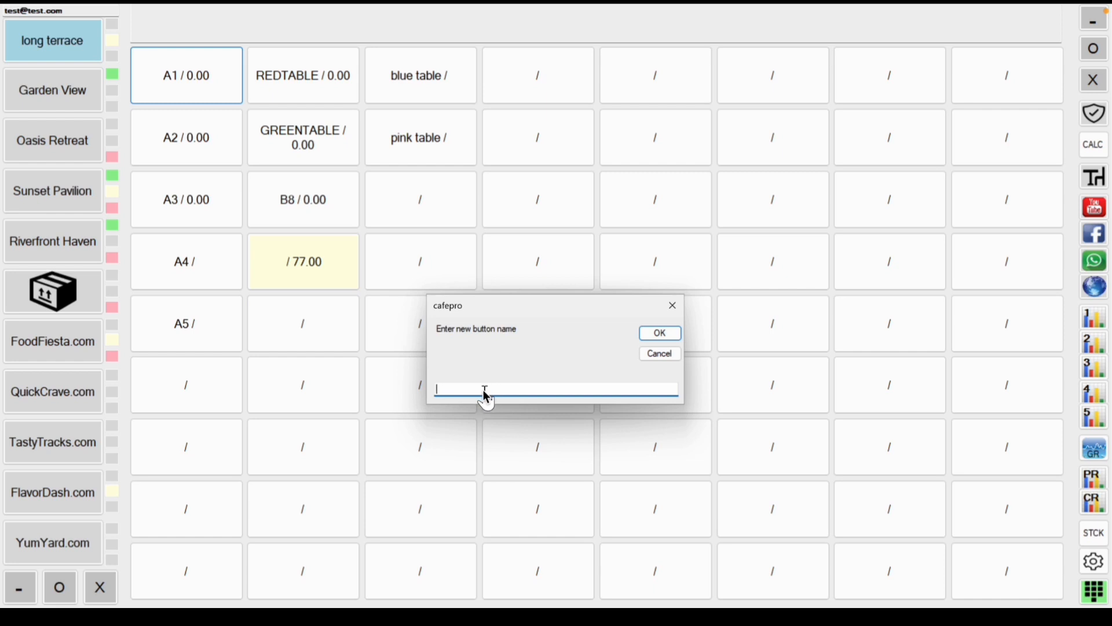
{"action": "type", "text": "shorty"}
{"action": "key", "text": "BackSpace"}
{"action": "key", "text": "BackSpace"}
{"action": "key", "text": "BackSpace"}
{"action": "key", "text": "BackSpace"}
{"action": "type", "text": "rt ter"}
{"action": "key", "text": "Return"}
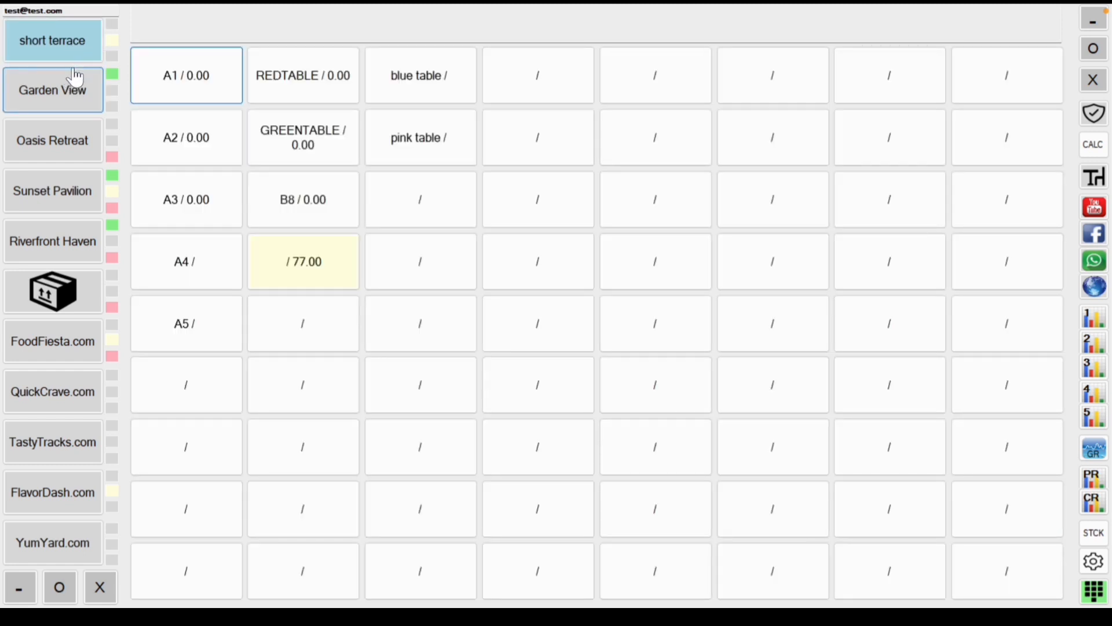
Step: Rename the pink table to 'quart'
{"action": "right_click", "coordinate": [419, 152]}
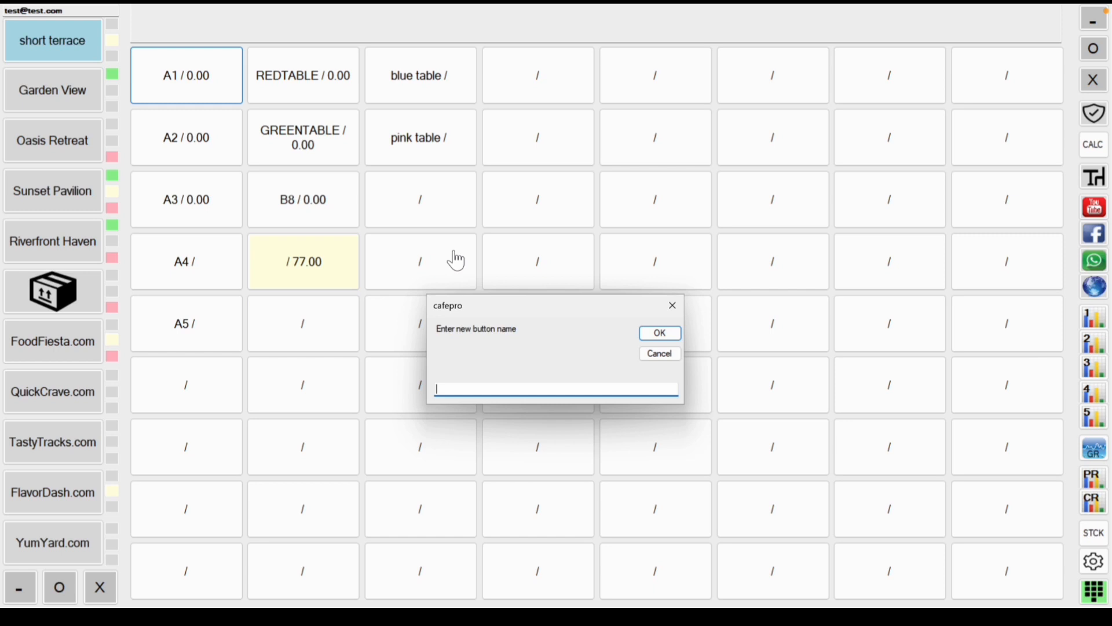
{"action": "type", "text": "quart"}
{"action": "key", "text": "Return"}
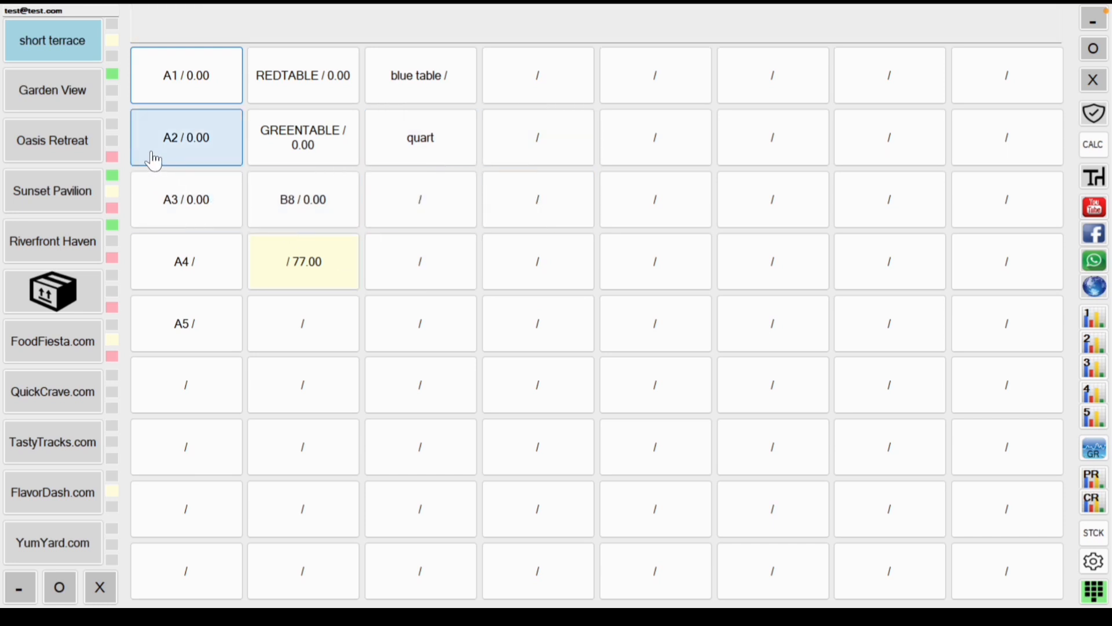
Step: Cycle through the areas and check the 79.00 table's total in Riverfront Haven
{"action": "left_click", "coordinate": [83, 100]}
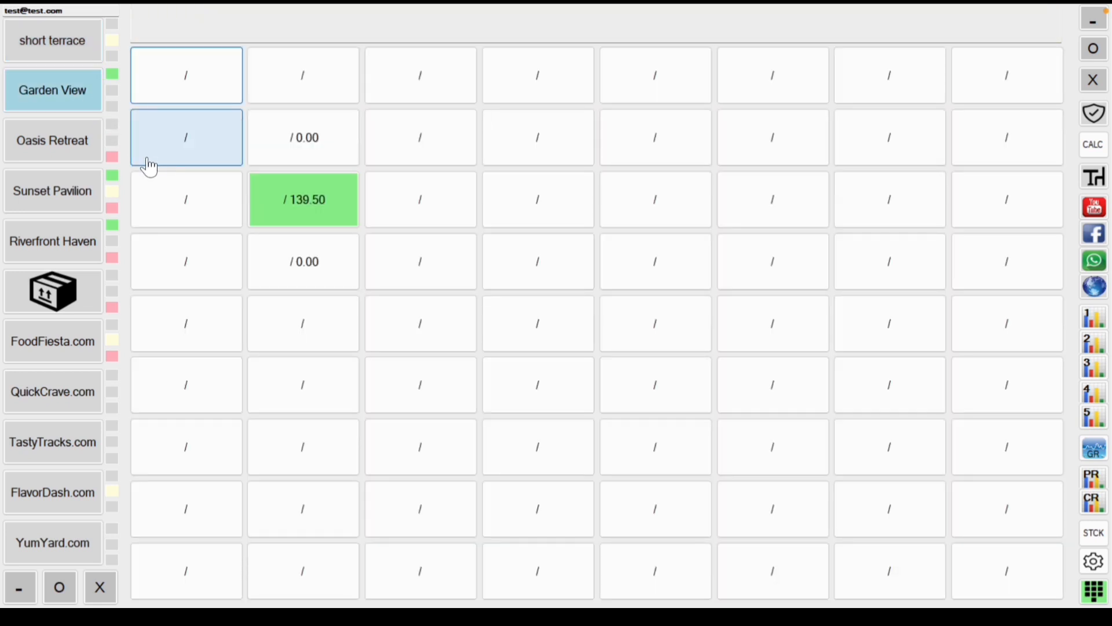
{"action": "left_click", "coordinate": [67, 146]}
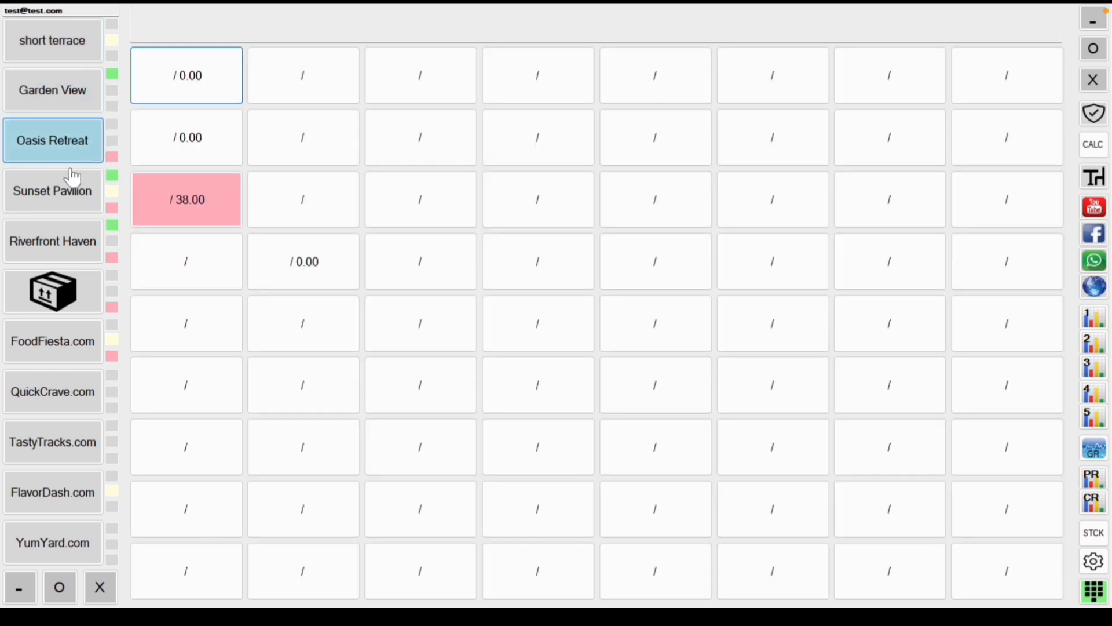
{"action": "left_click", "coordinate": [72, 206]}
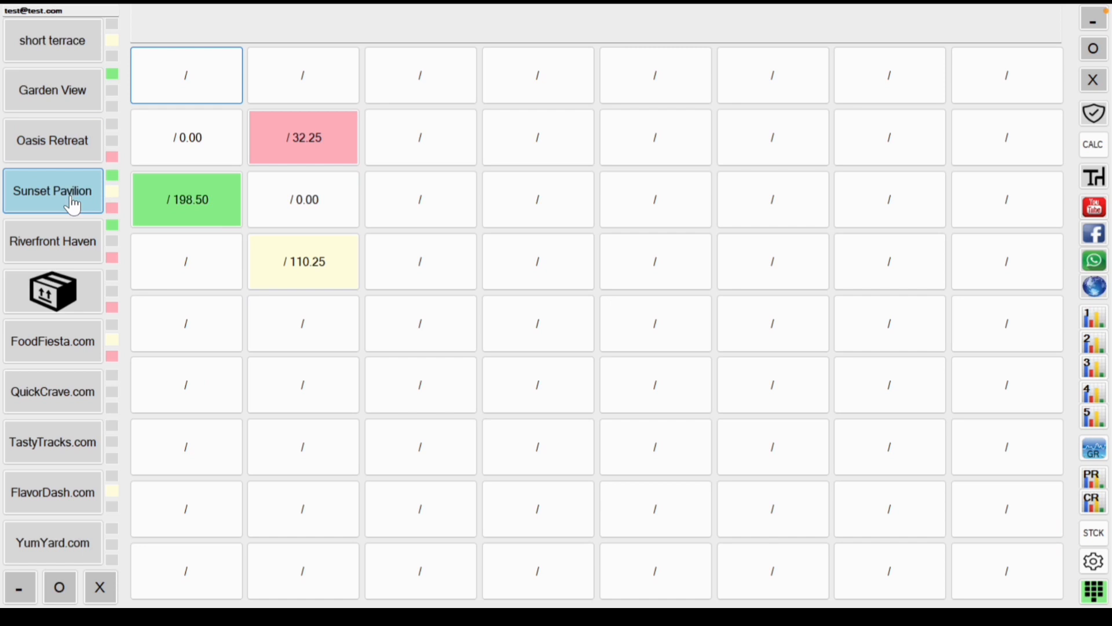
{"action": "left_click", "coordinate": [74, 243]}
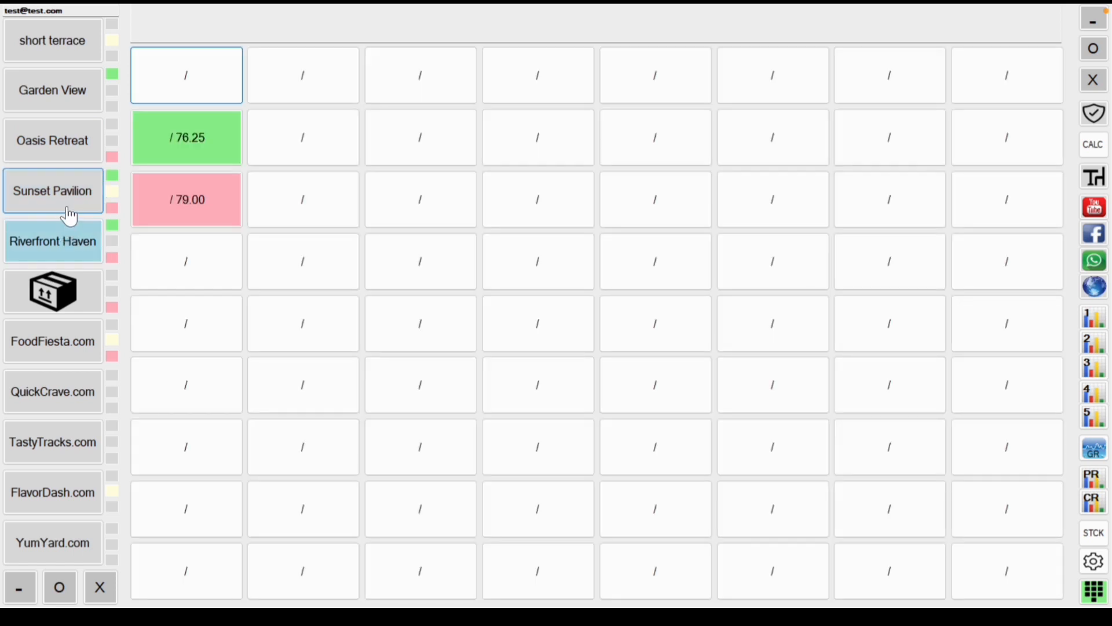
{"action": "left_click", "coordinate": [133, 214]}
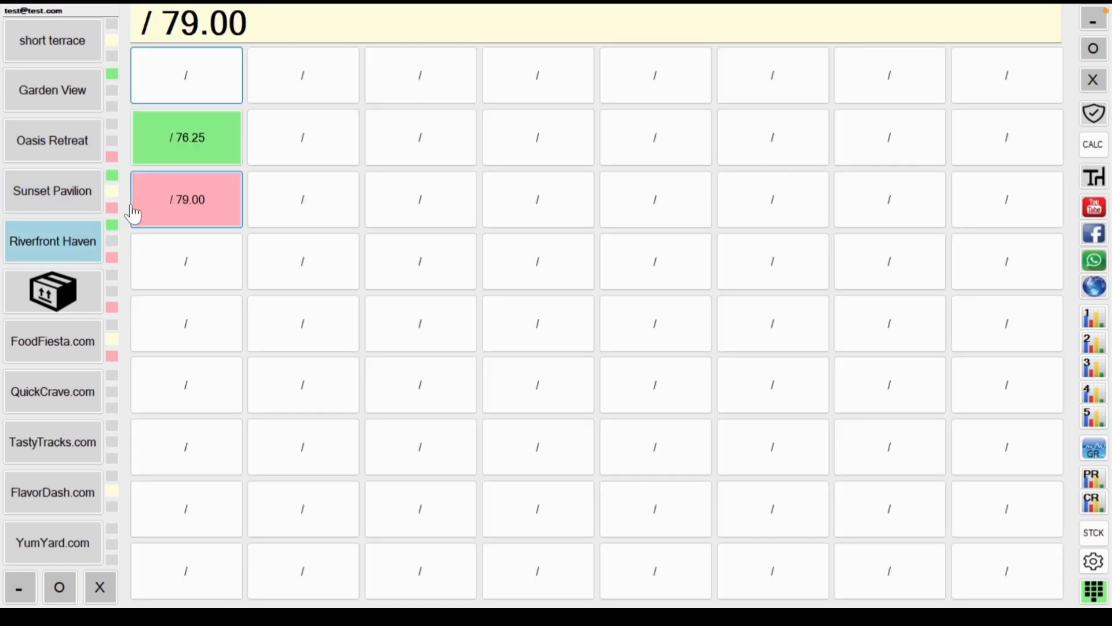
{"action": "left_click", "coordinate": [272, 250]}
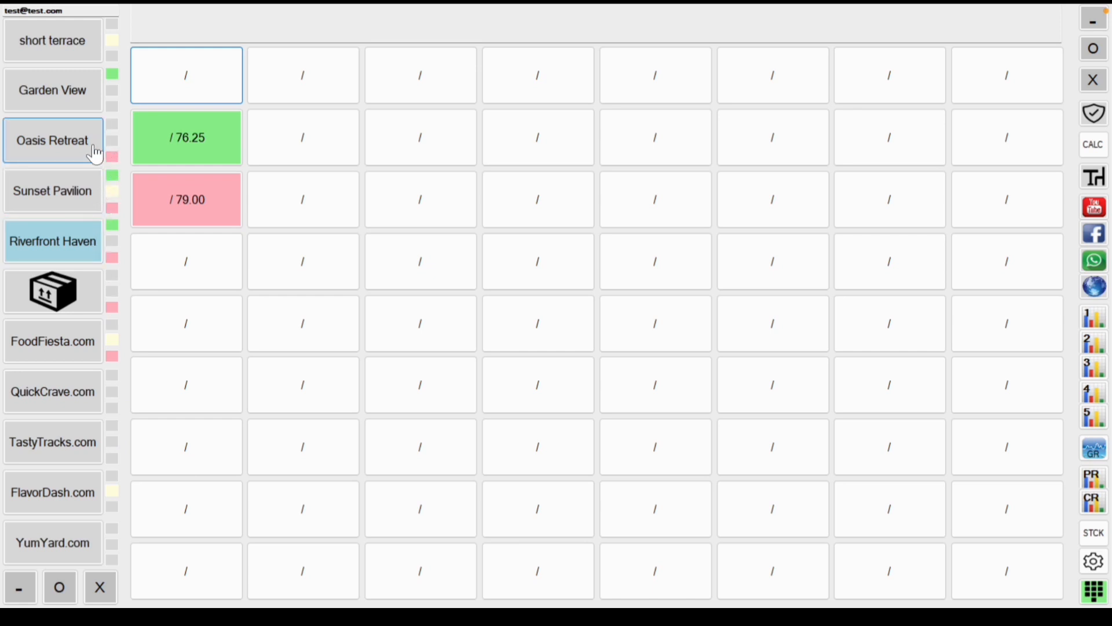
{"action": "left_click", "coordinate": [214, 214]}
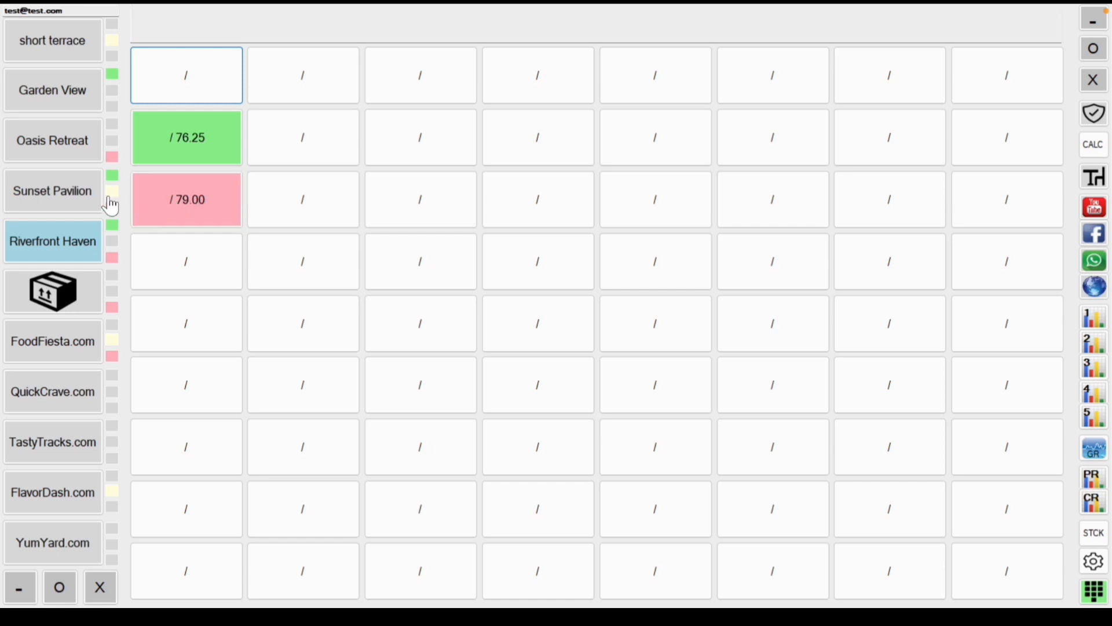
Step: Check the Sunset Pavilion totals of the 32.25, 110.25 and 198.50 tables
{"action": "left_click", "coordinate": [88, 200]}
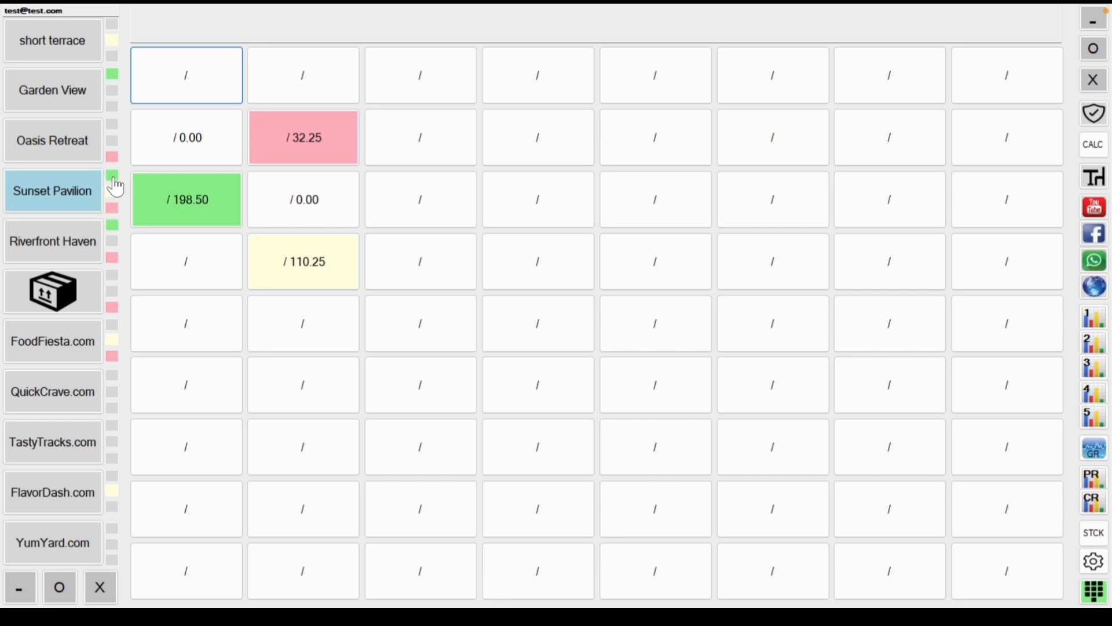
{"action": "left_click", "coordinate": [331, 157]}
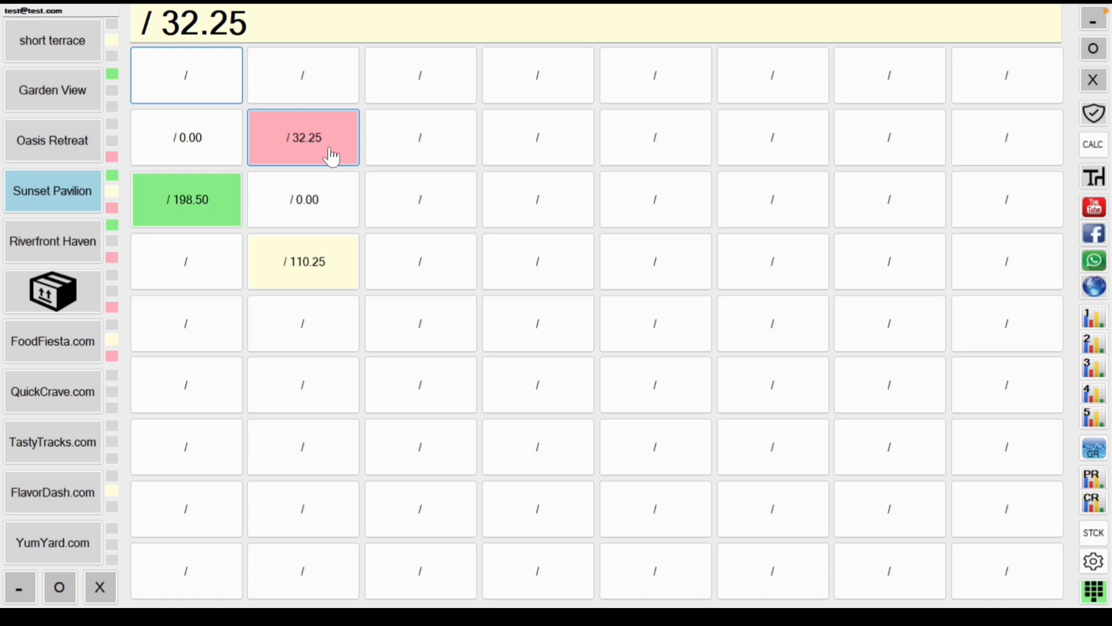
{"action": "left_click", "coordinate": [323, 282]}
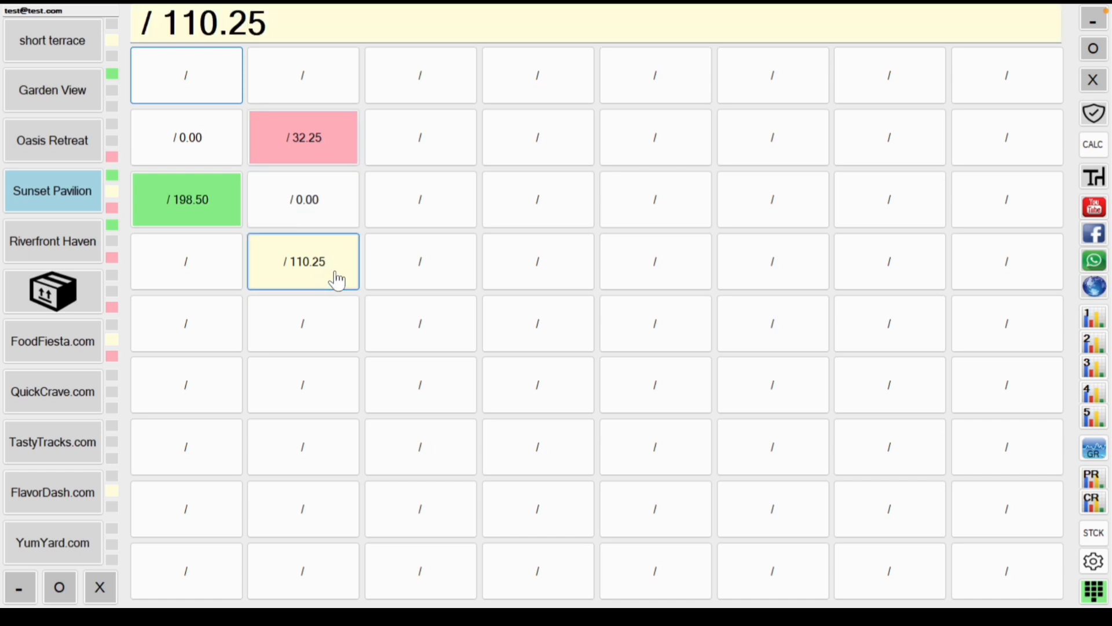
{"action": "left_click", "coordinate": [347, 275]}
{"action": "left_click", "coordinate": [298, 258]}
{"action": "left_click", "coordinate": [224, 217]}
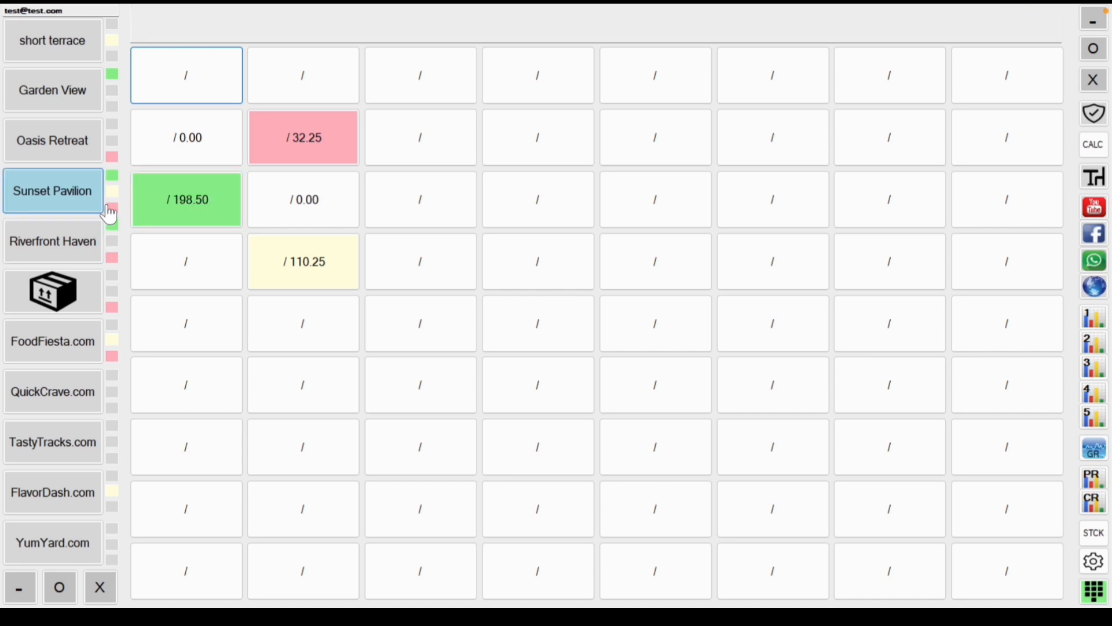
{"action": "left_click", "coordinate": [327, 141]}
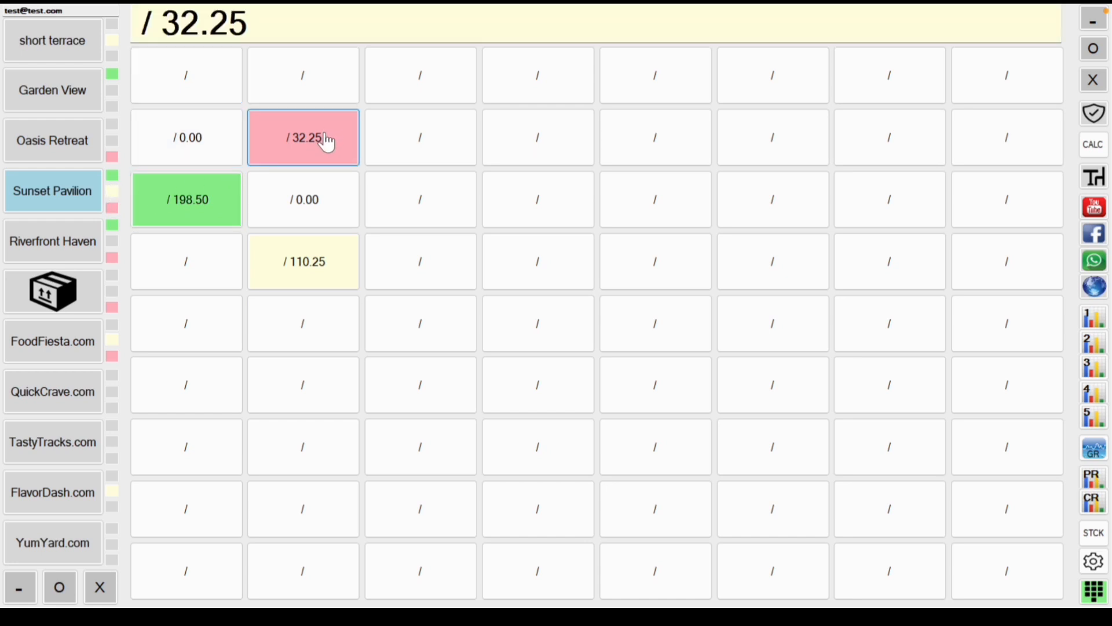
{"action": "left_click", "coordinate": [326, 140]}
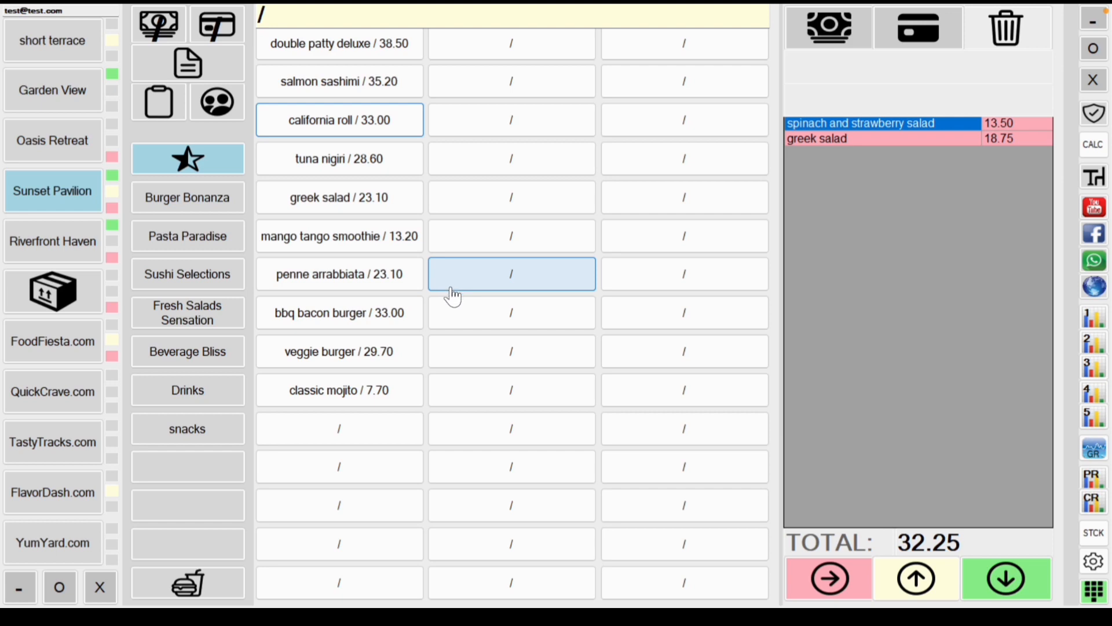
{"action": "left_click", "coordinate": [90, 209]}
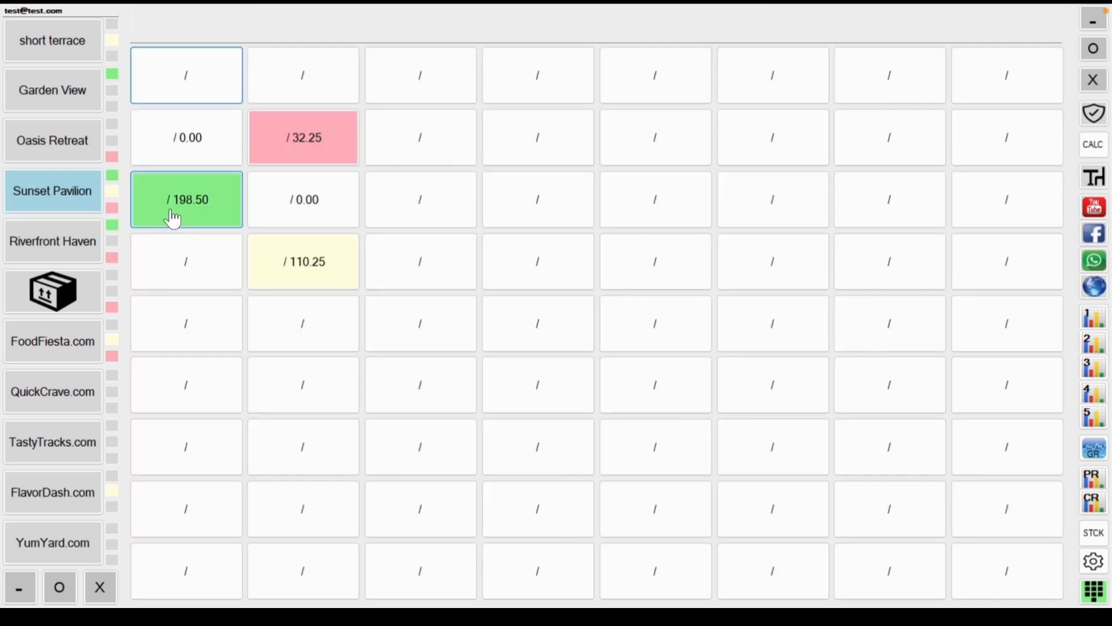
{"action": "left_click", "coordinate": [300, 157]}
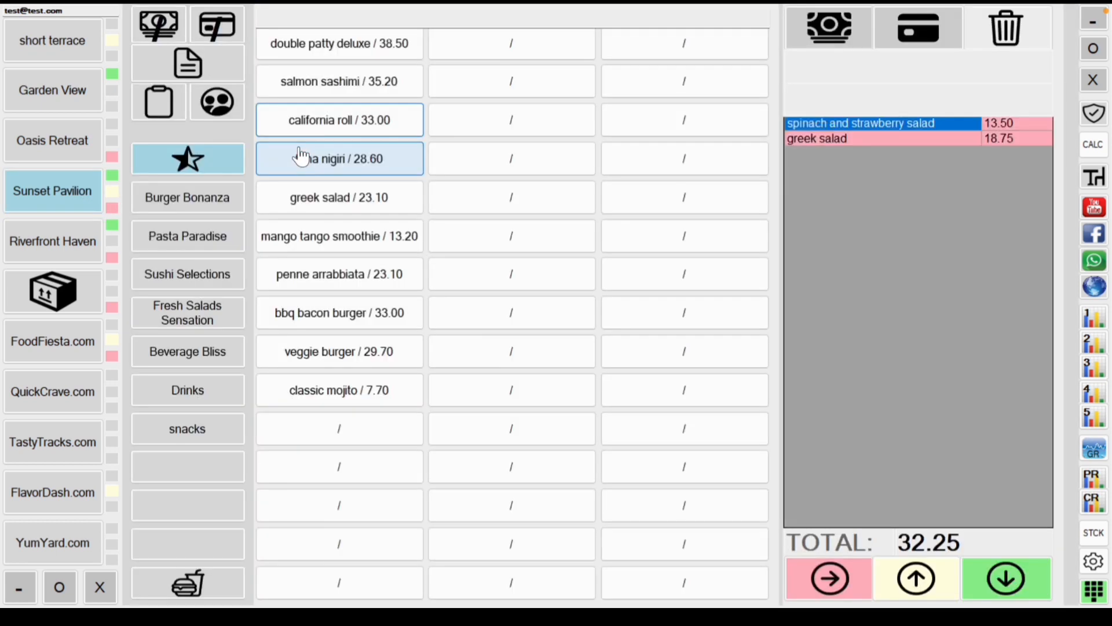
{"action": "left_click", "coordinate": [91, 187]}
Step: Rename the pink 32.25 table to t34 and select it
{"action": "right_click", "coordinate": [268, 159]}
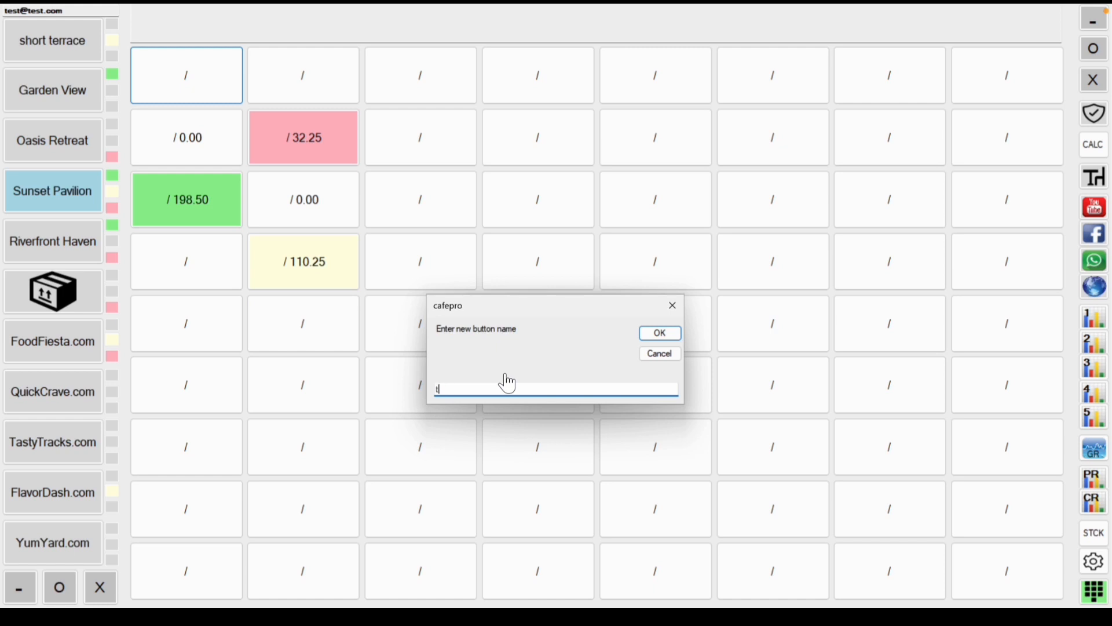
{"action": "key", "text": "Return"}
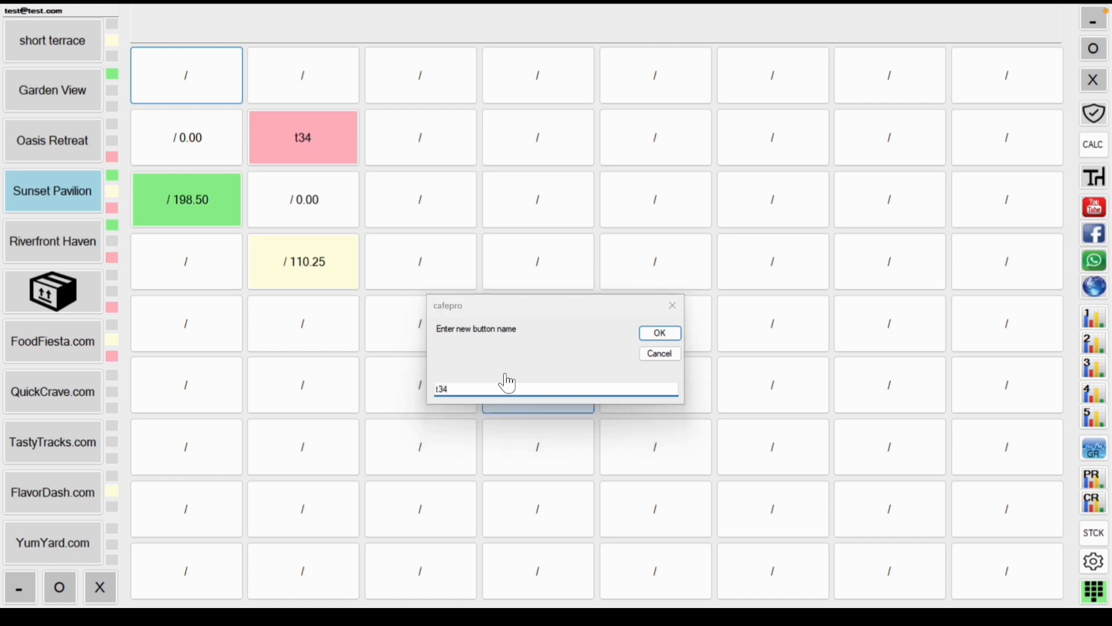
{"action": "left_click", "coordinate": [318, 161]}
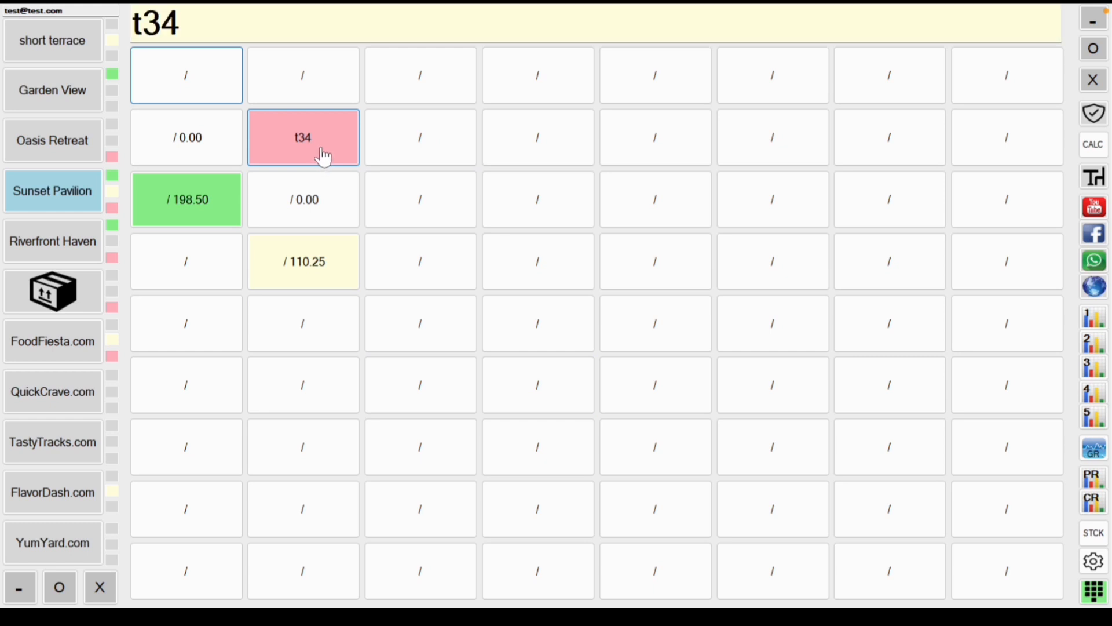
Step: Open table t34's order from the Sunset Pavilion map
{"action": "left_click", "coordinate": [324, 156]}
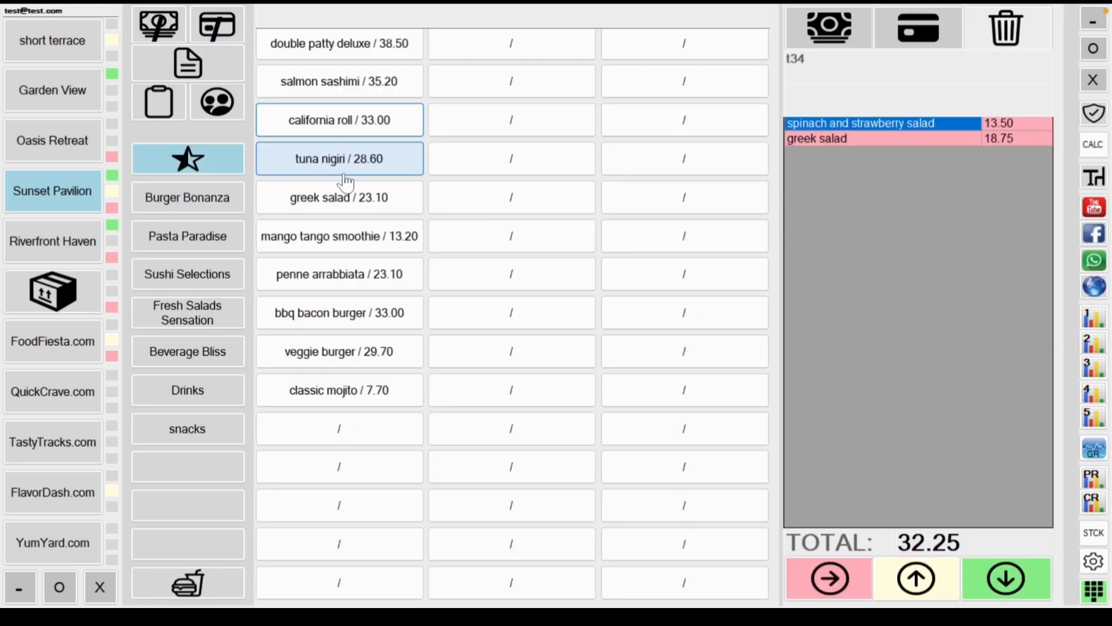
{"action": "left_click", "coordinate": [75, 206]}
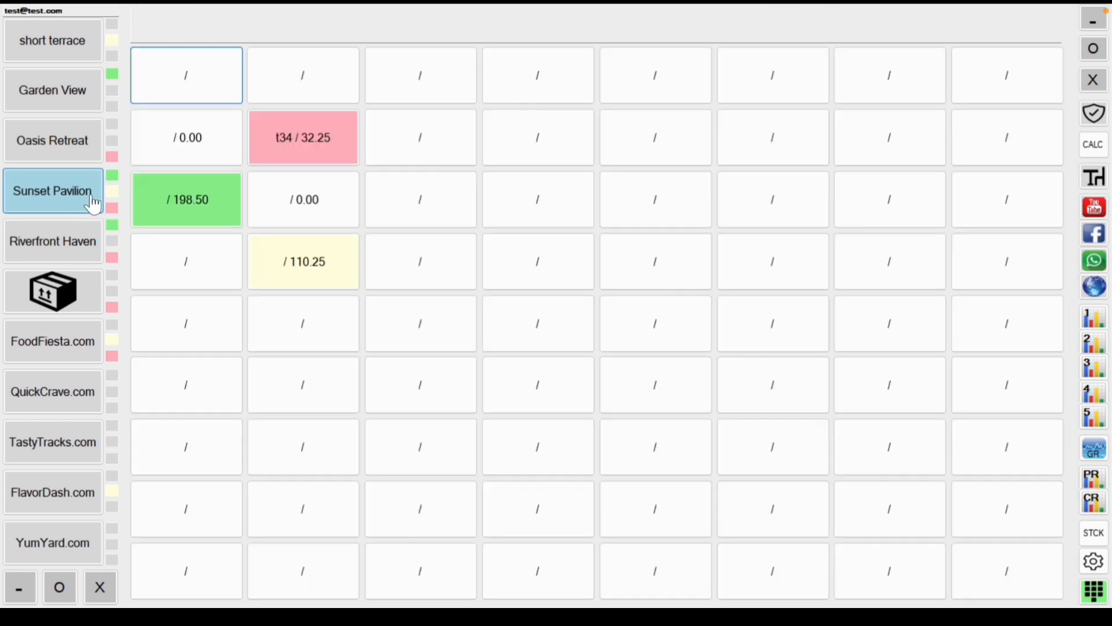
{"action": "left_click", "coordinate": [303, 156]}
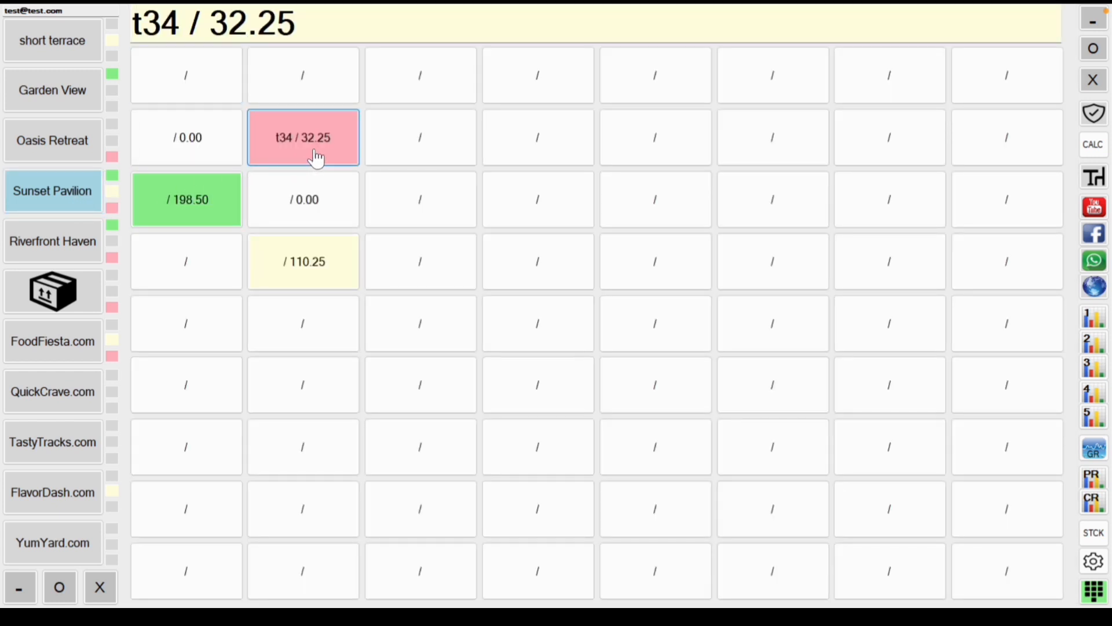
{"action": "left_click", "coordinate": [316, 159]}
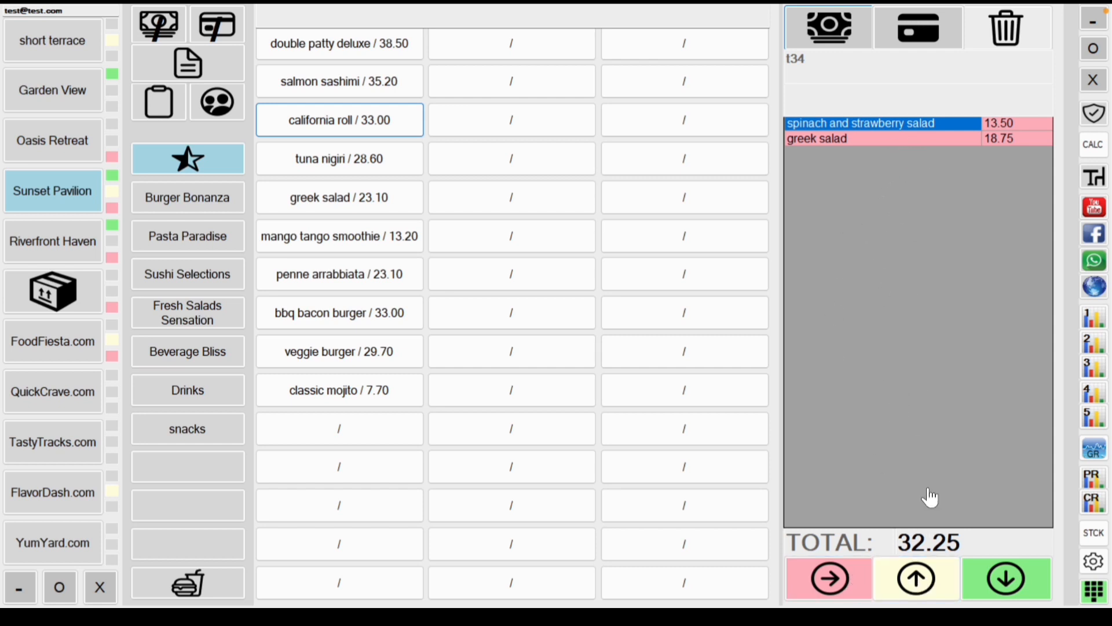
Step: Advance both salad items on table t34 through yellow to green status
{"action": "left_click", "coordinate": [924, 575]}
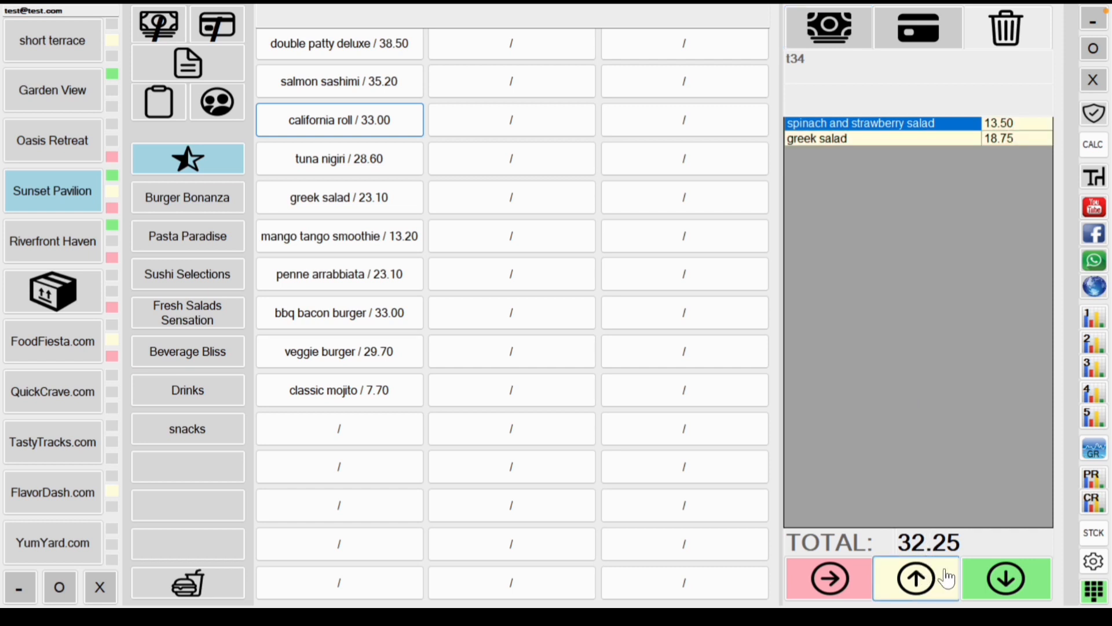
{"action": "left_click", "coordinate": [1009, 587]}
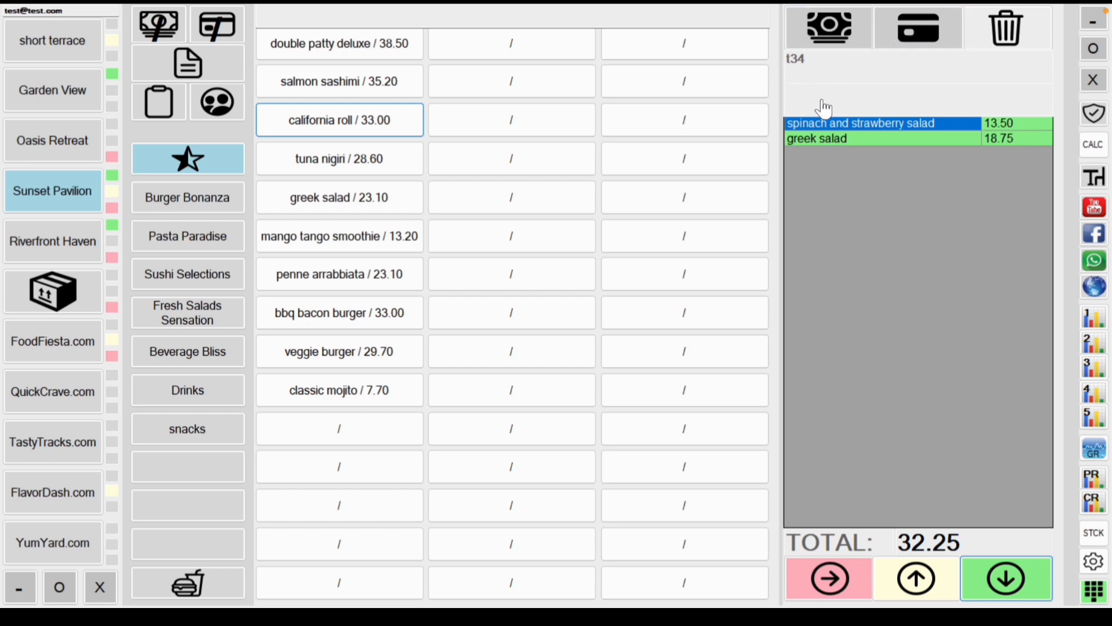
Step: Take a 12.00 partial cash payment on table t34, leaving 20.25 due
{"action": "left_click", "coordinate": [169, 26]}
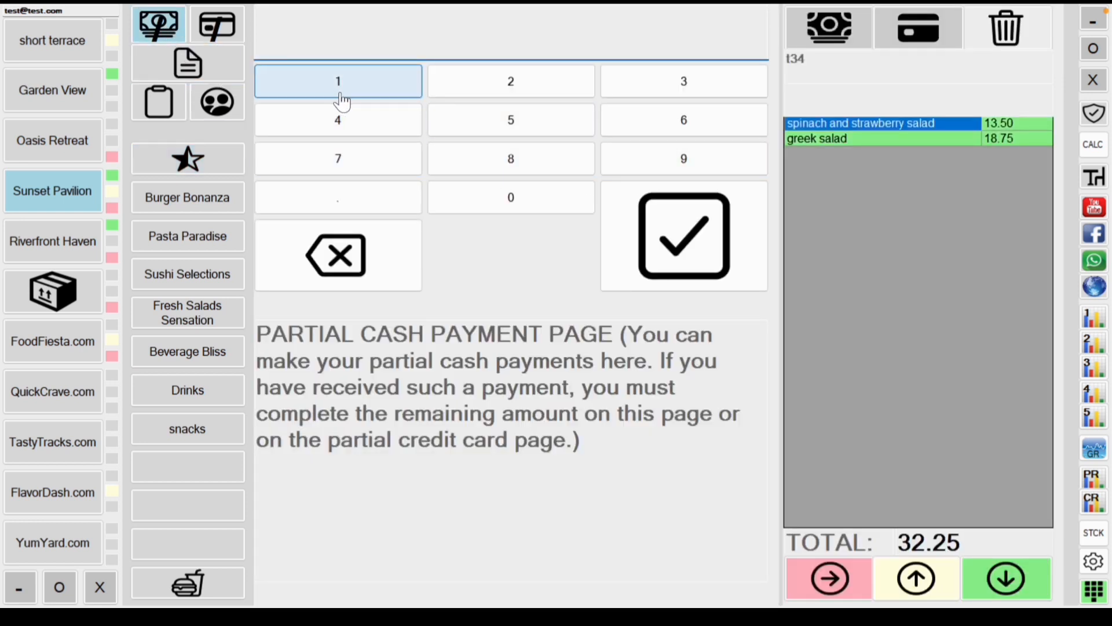
{"action": "left_click", "coordinate": [372, 91]}
{"action": "left_click", "coordinate": [568, 82]}
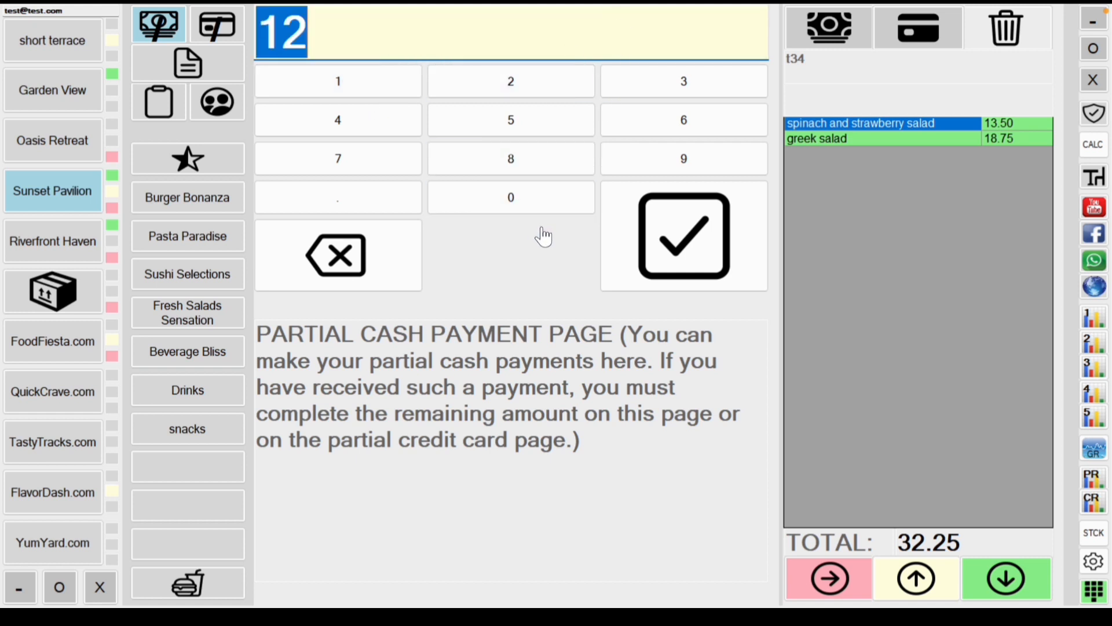
{"action": "left_click", "coordinate": [693, 262]}
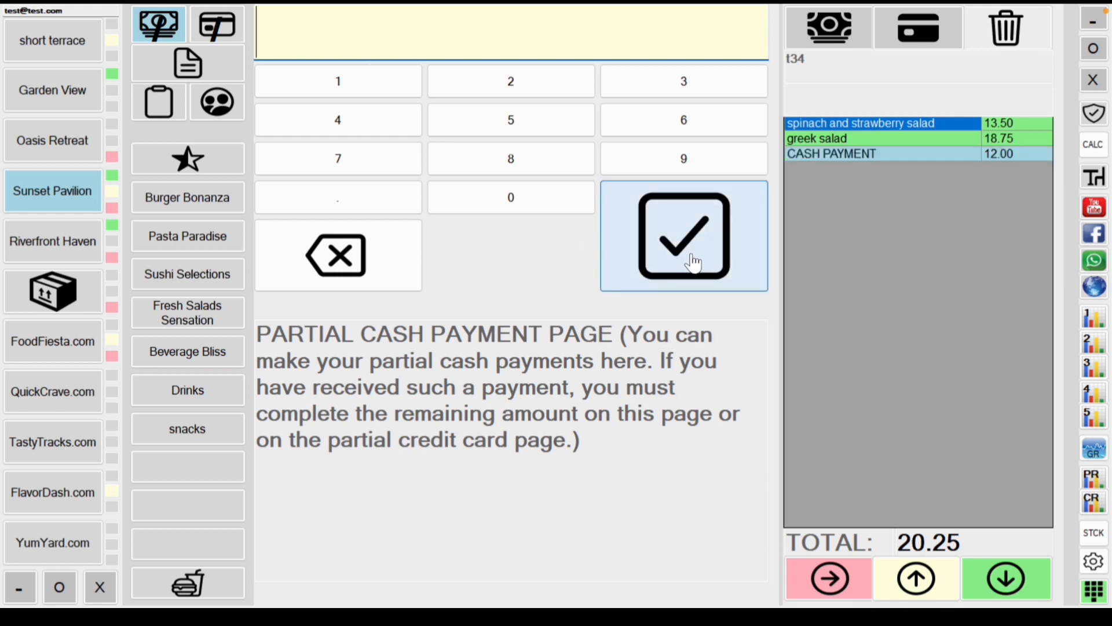
{"action": "left_click", "coordinate": [225, 29]}
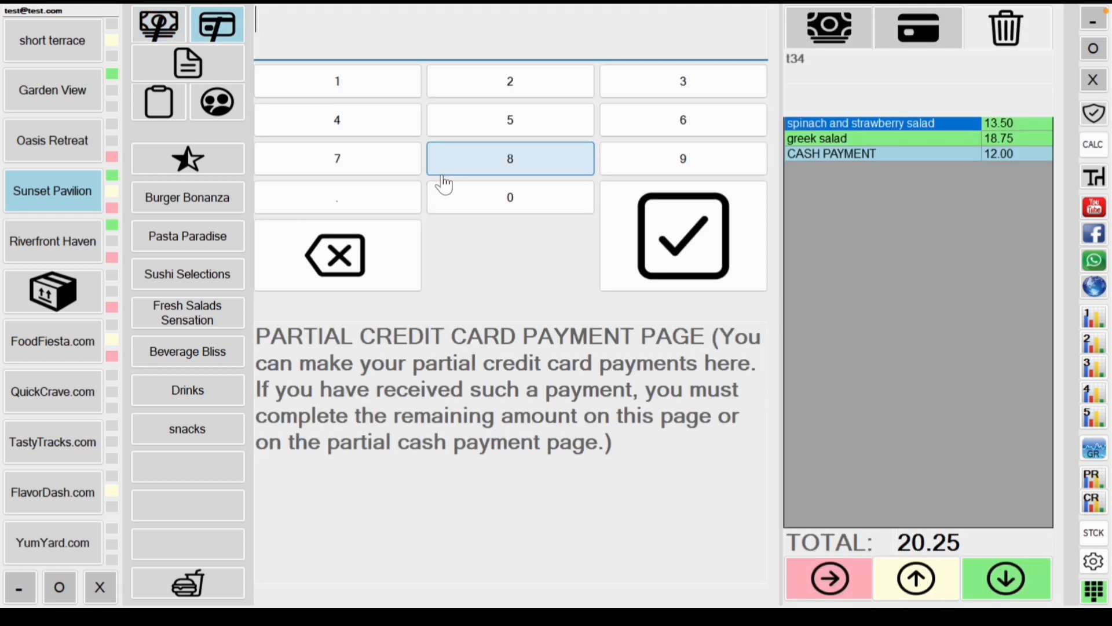
Step: Pay table t34's remaining 20.25 by card, bringing its total to 0.00
{"action": "left_click", "coordinate": [506, 81]}
{"action": "left_click", "coordinate": [518, 200]}
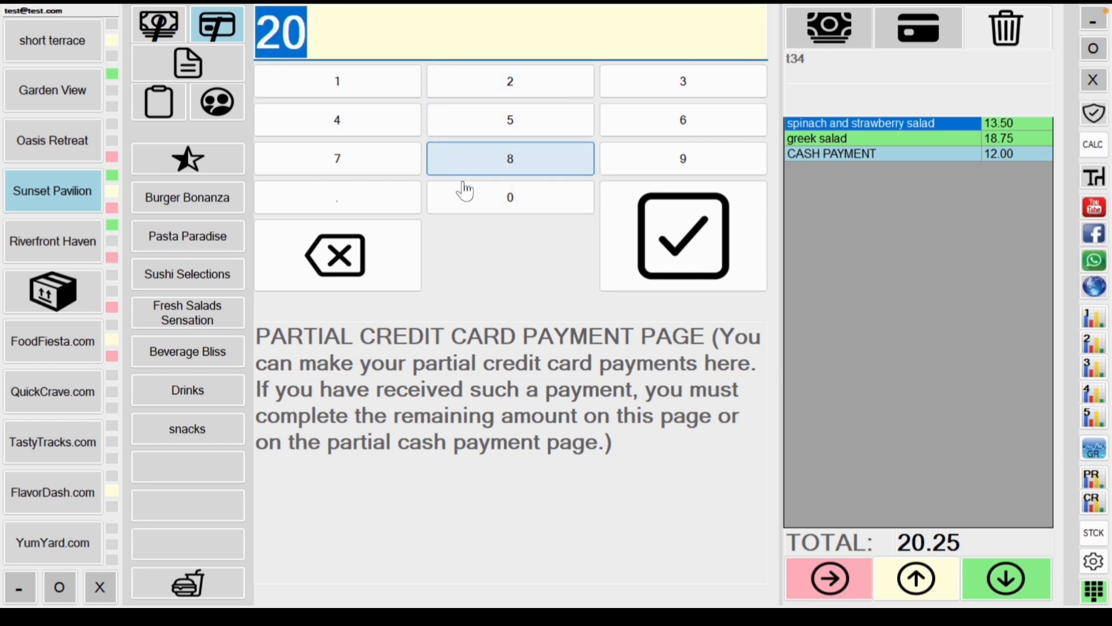
{"action": "left_click", "coordinate": [411, 198]}
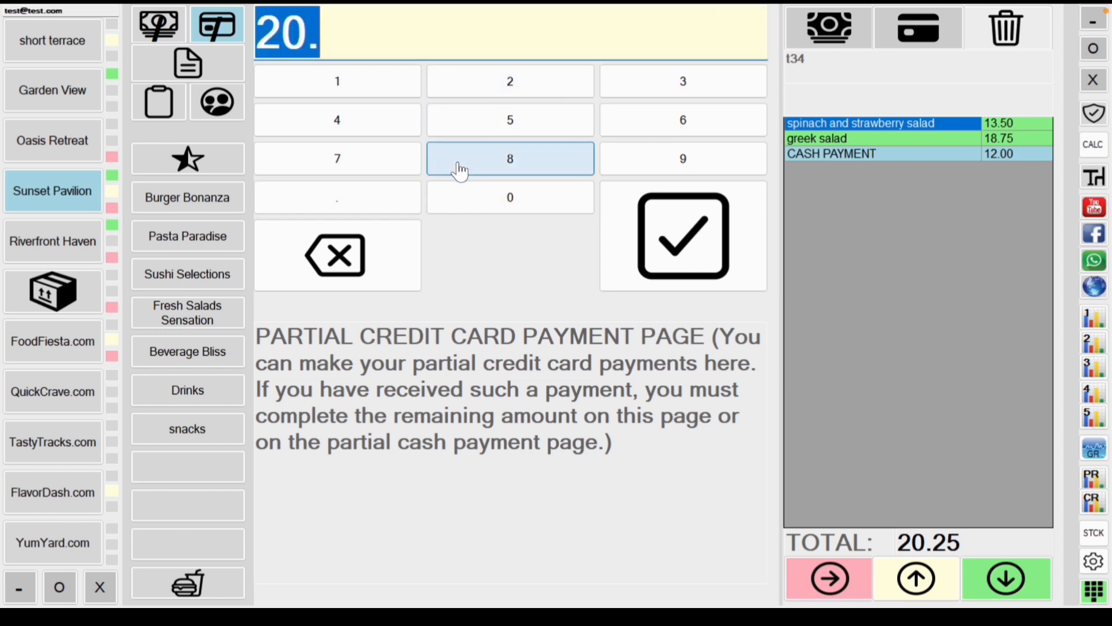
{"action": "left_click", "coordinate": [540, 85]}
{"action": "left_click", "coordinate": [539, 119]}
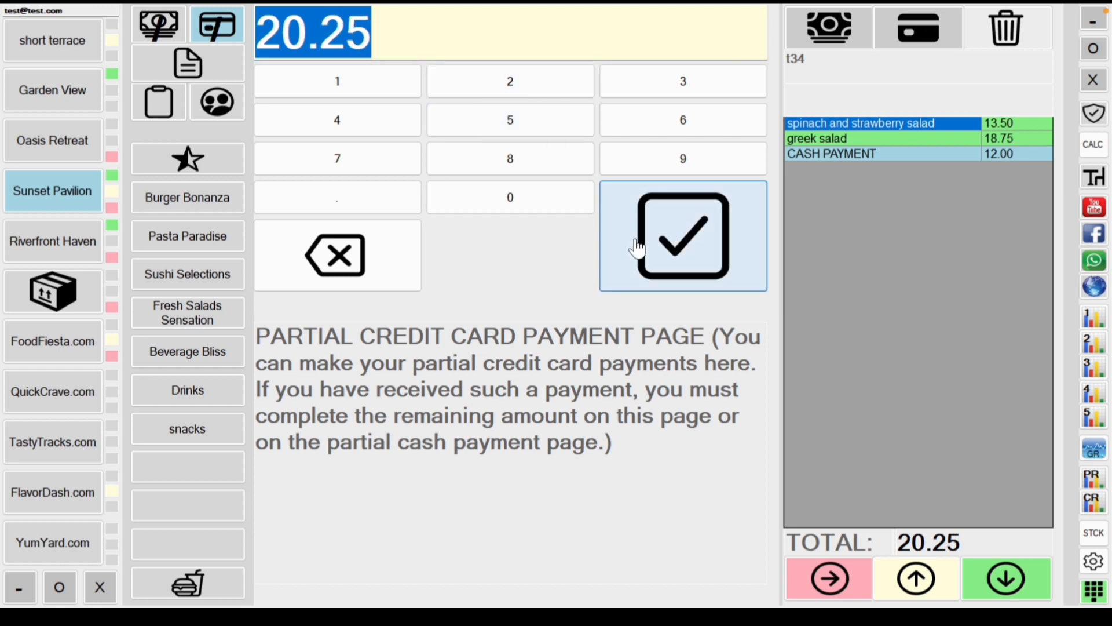
{"action": "left_click", "coordinate": [673, 244]}
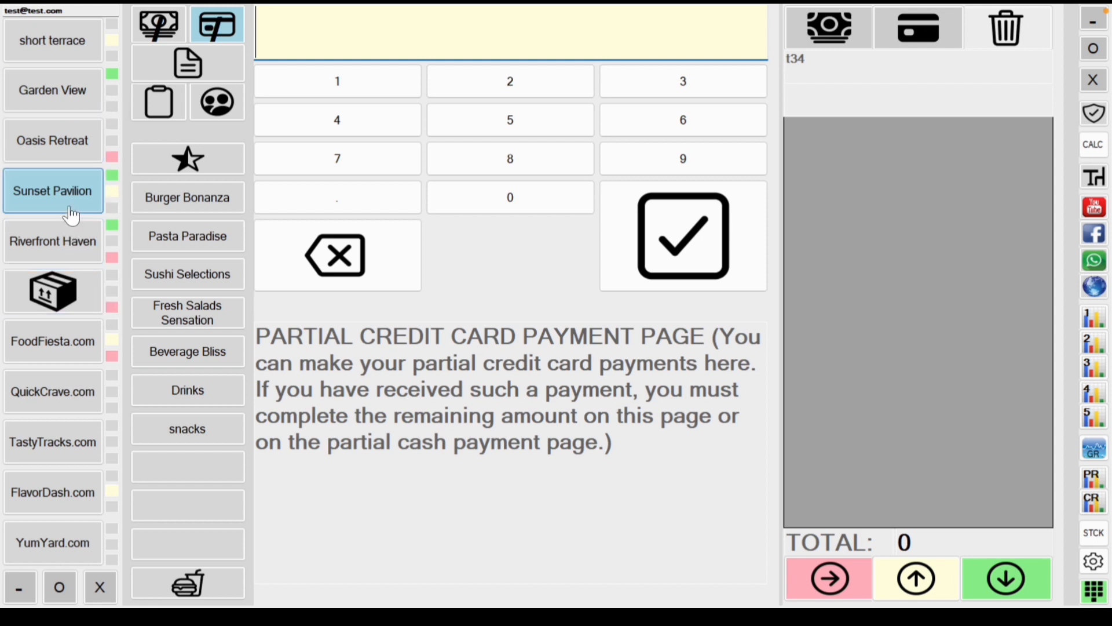
{"action": "left_click", "coordinate": [86, 190]}
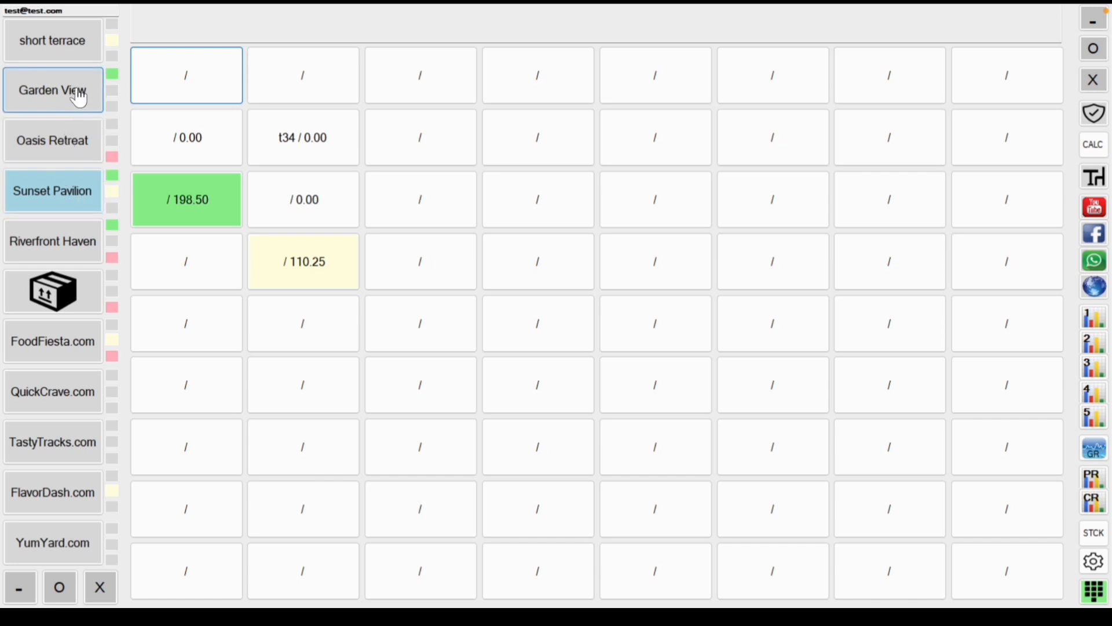
Step: Open an empty Oasis Retreat table and show the customer list
{"action": "left_click", "coordinate": [76, 128]}
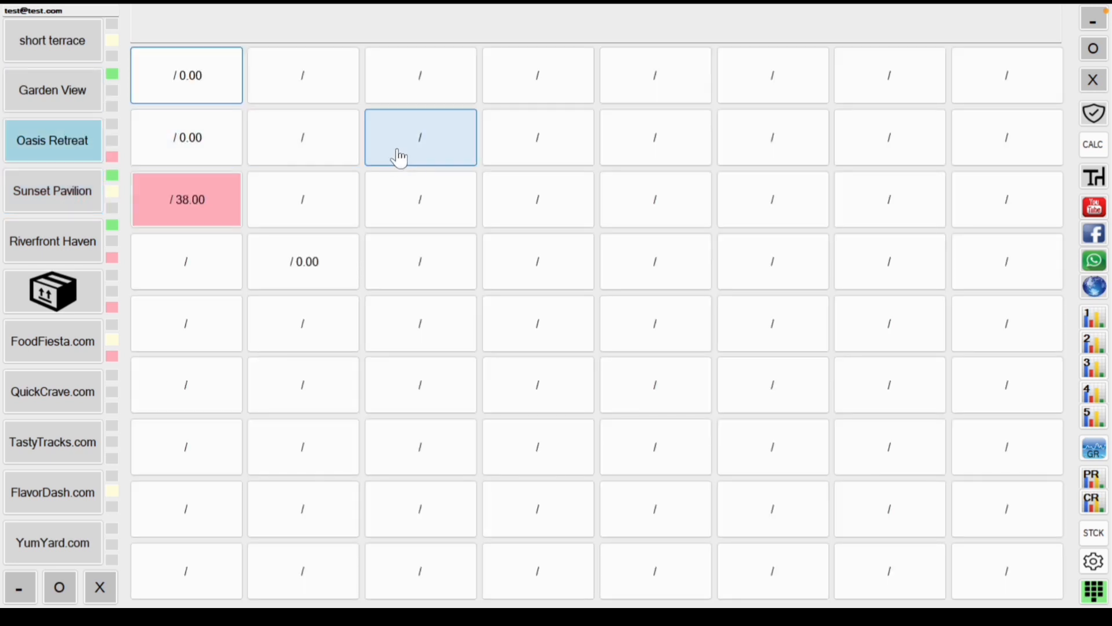
{"action": "left_click", "coordinate": [339, 91]}
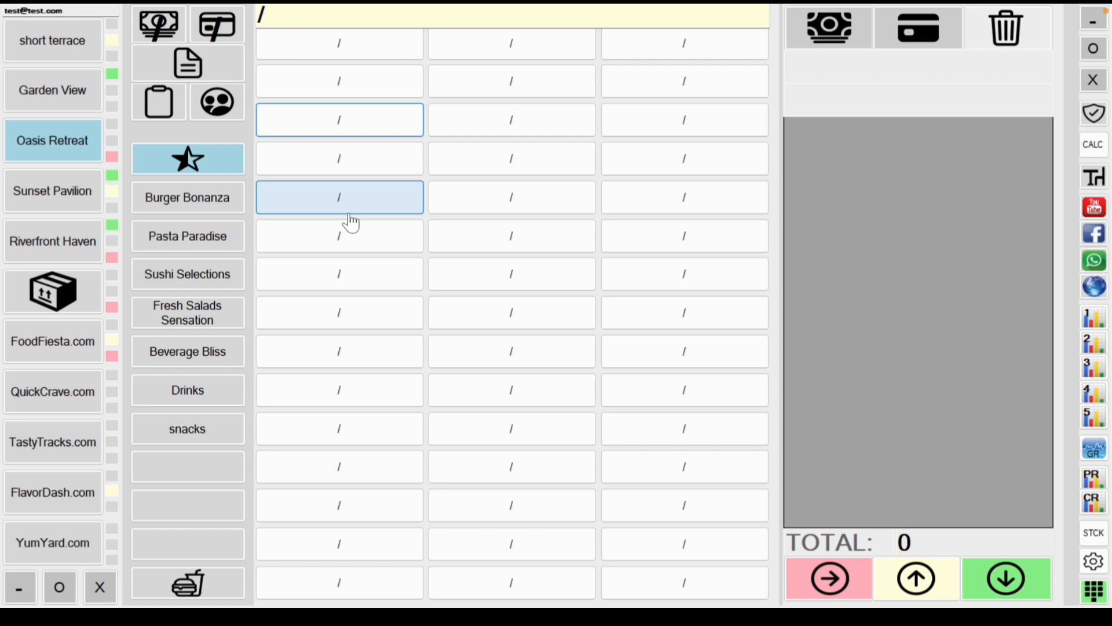
{"action": "left_click", "coordinate": [217, 102]}
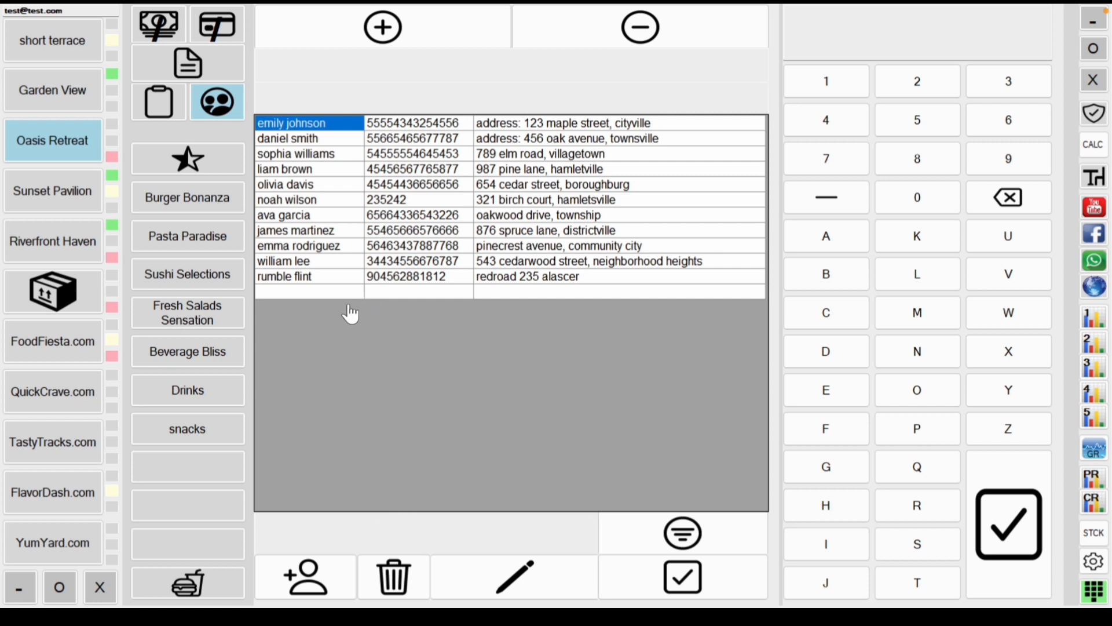
Step: Add a new customer row and enter the customer's name
{"action": "left_click", "coordinate": [371, 292]}
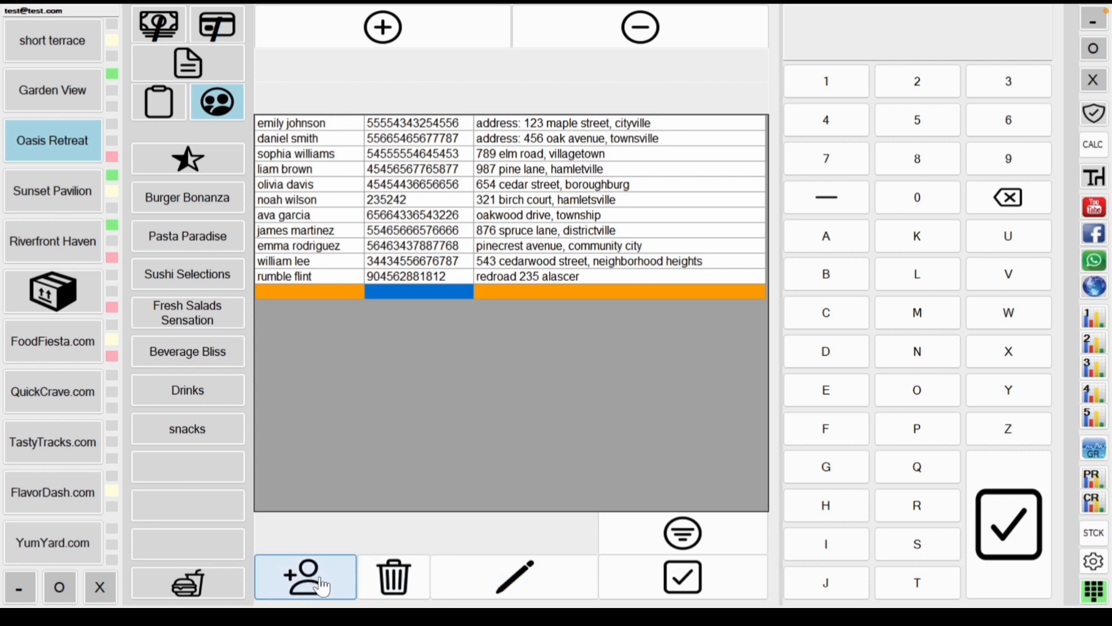
{"action": "left_click", "coordinate": [536, 293]}
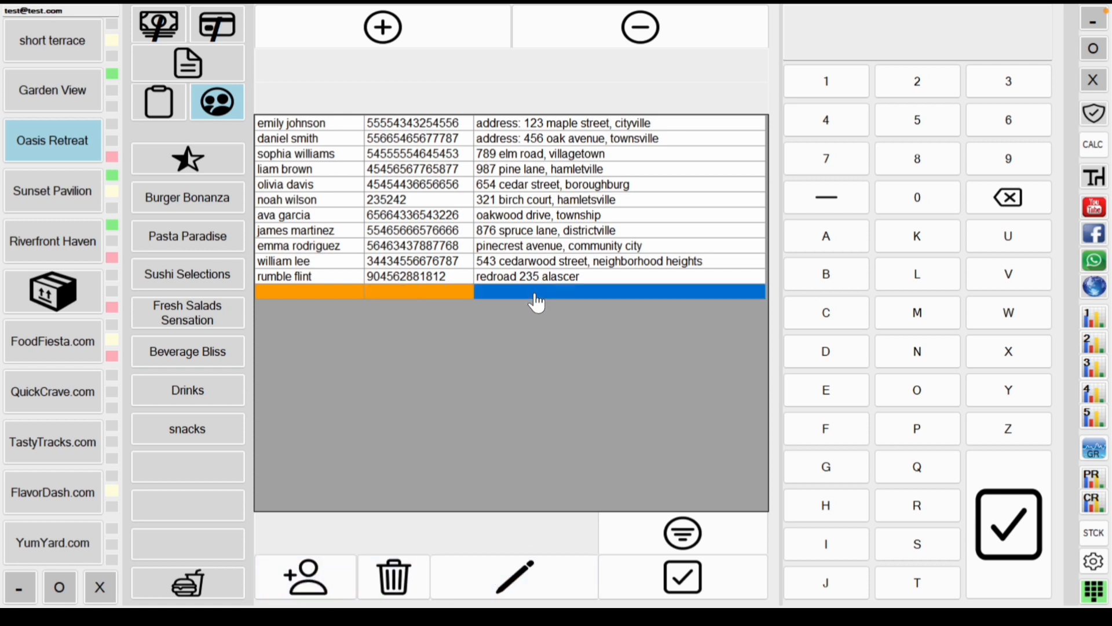
{"action": "left_click", "coordinate": [351, 296]}
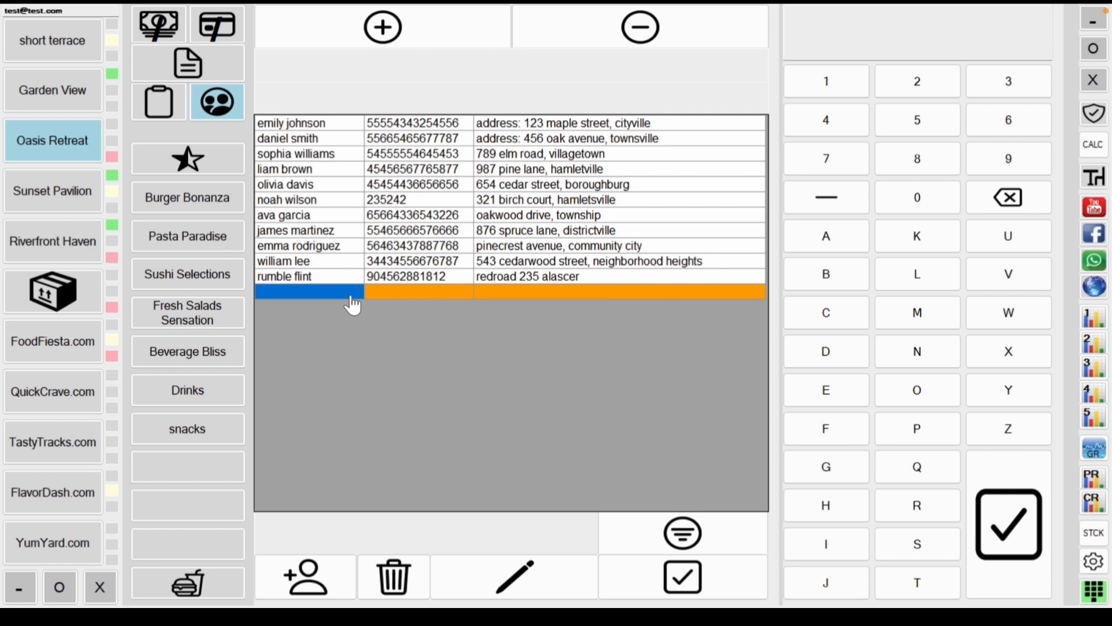
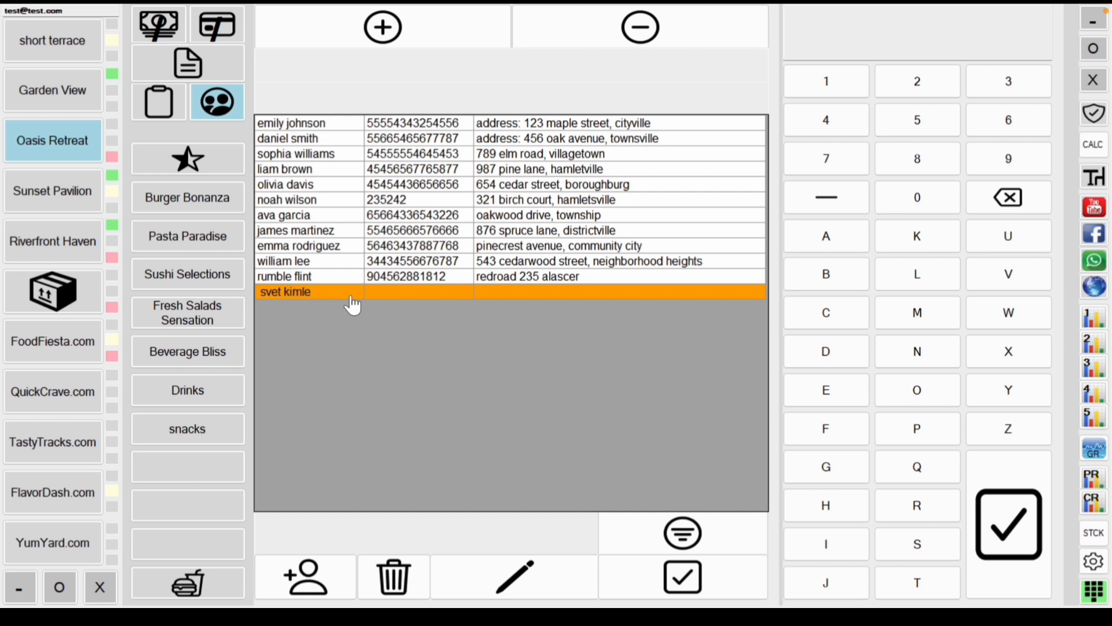
{"action": "left_click", "coordinate": [391, 298]}
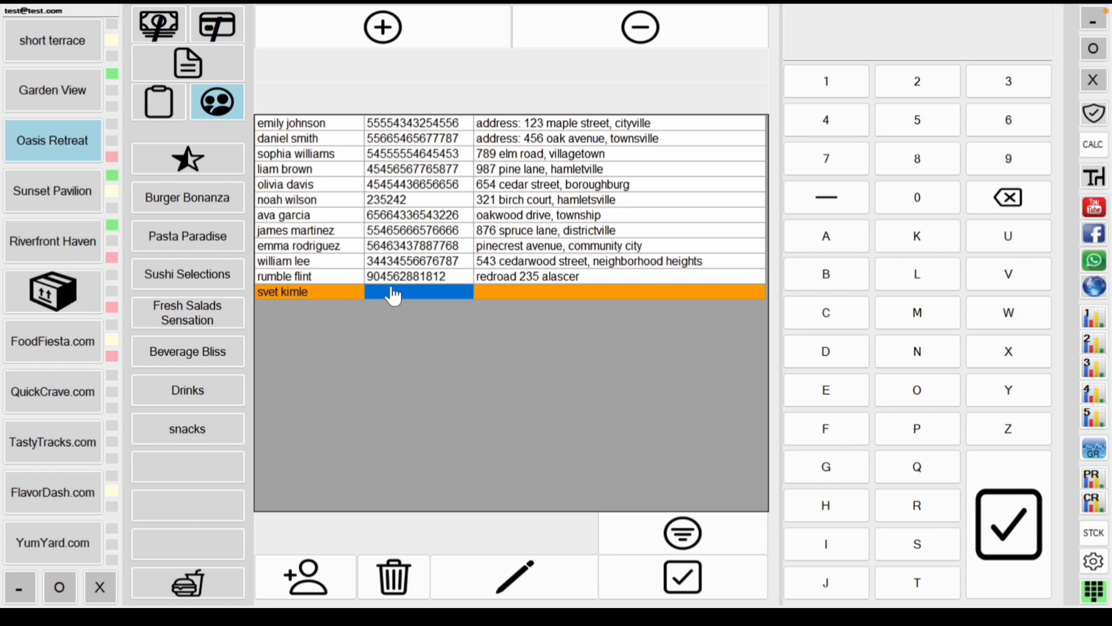
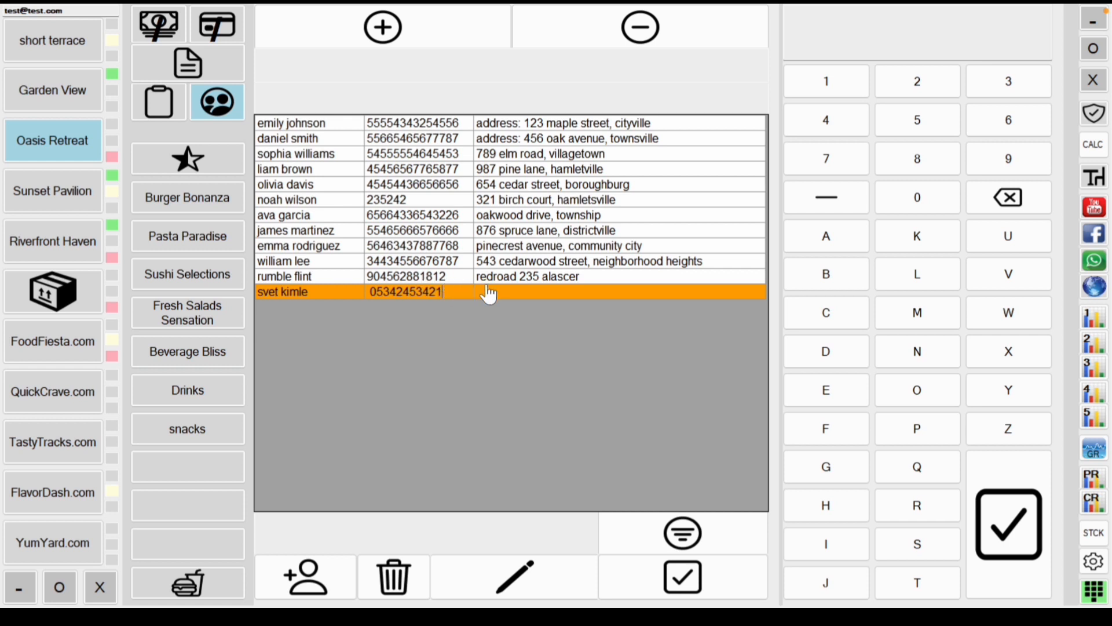
Step: Fill in the customer's phone number and street address, save, and select the new customer
{"action": "left_click", "coordinate": [500, 299]}
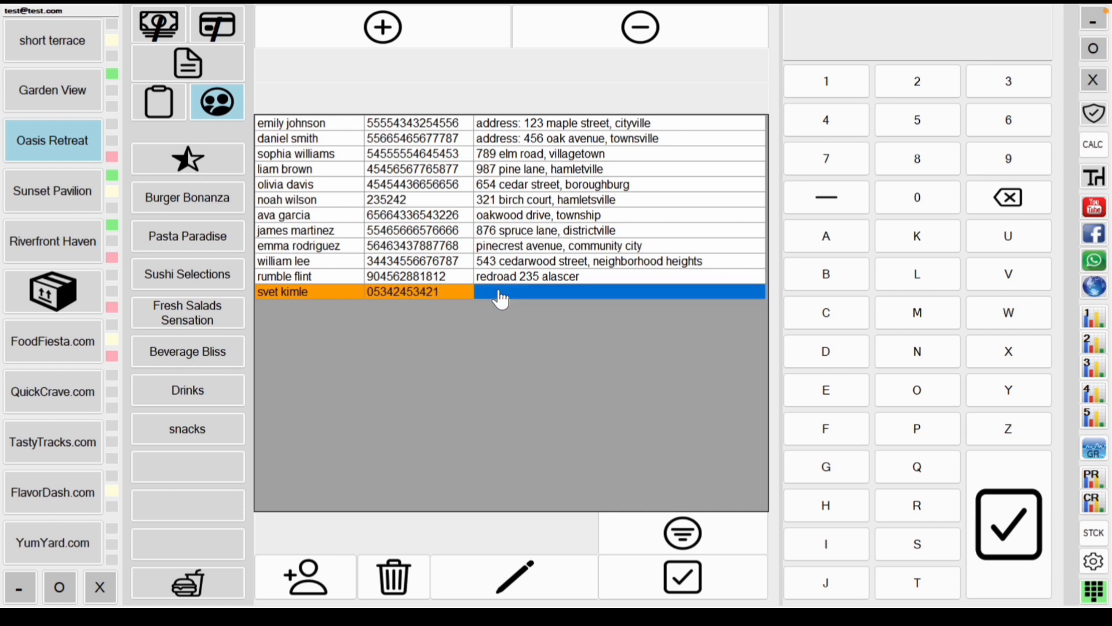
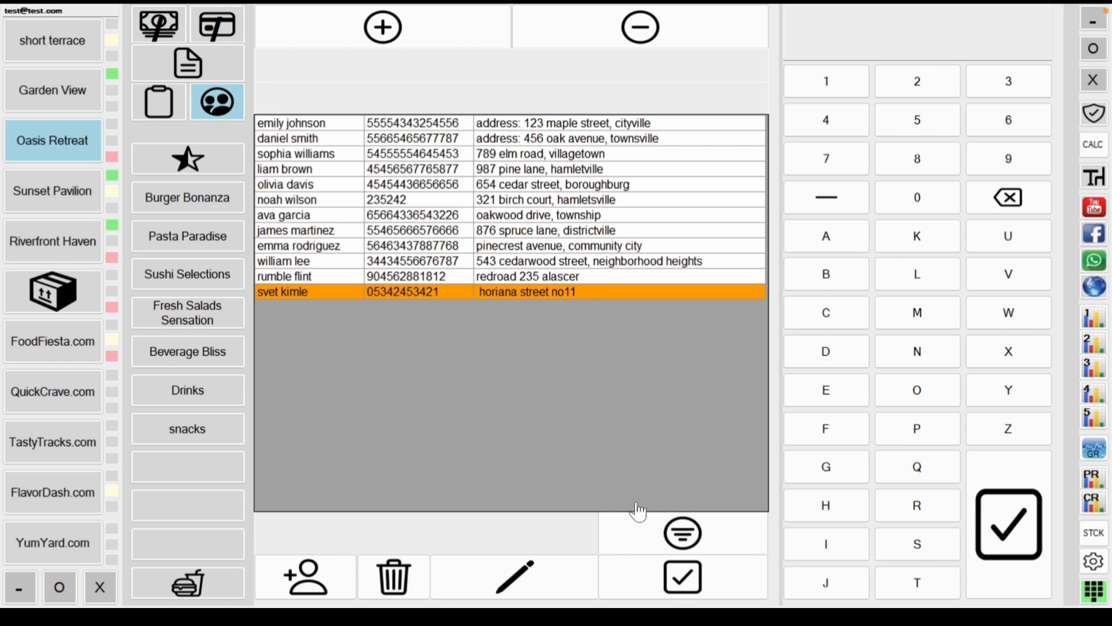
{"action": "left_click", "coordinate": [698, 594]}
{"action": "left_click", "coordinate": [700, 595]}
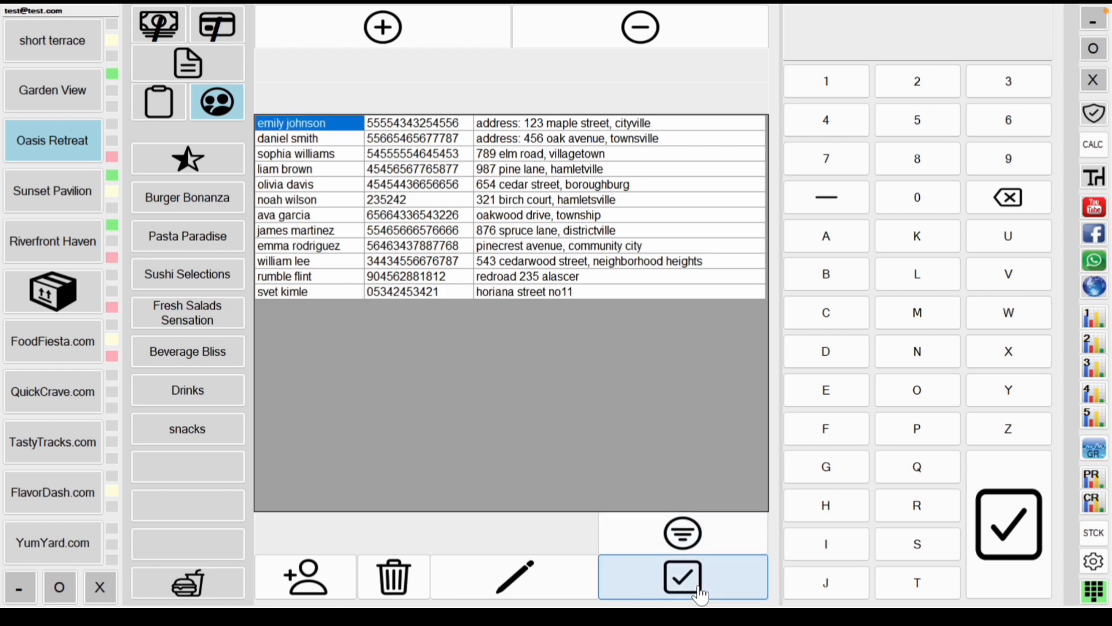
{"action": "left_click", "coordinate": [317, 298]}
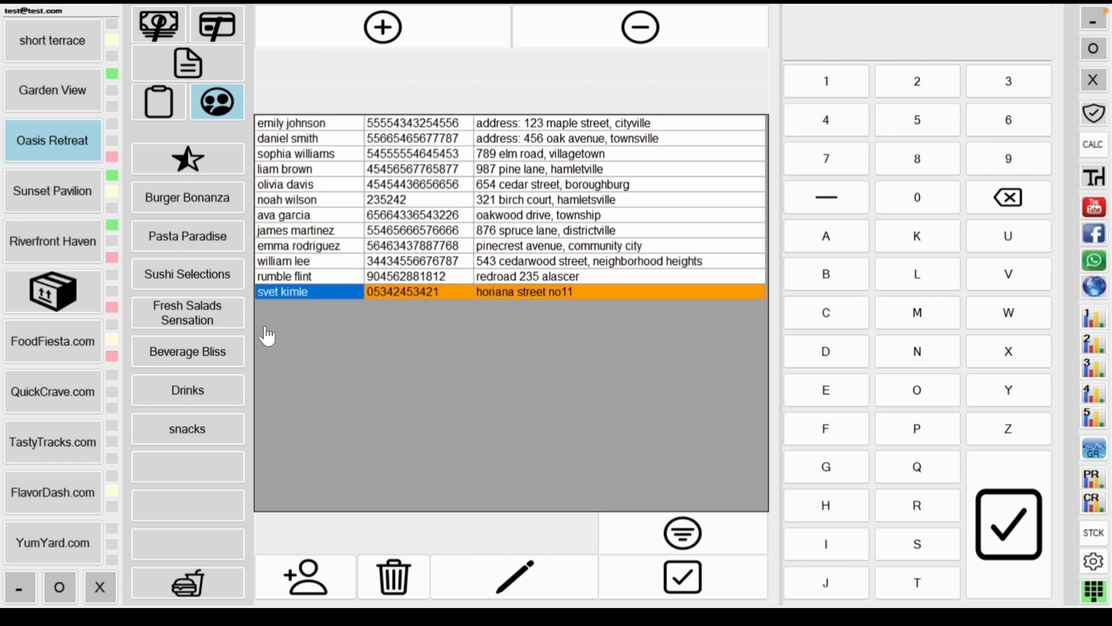
Step: Assign the newly added customer to the order and return to their empty order grid
{"action": "left_click", "coordinate": [395, 39]}
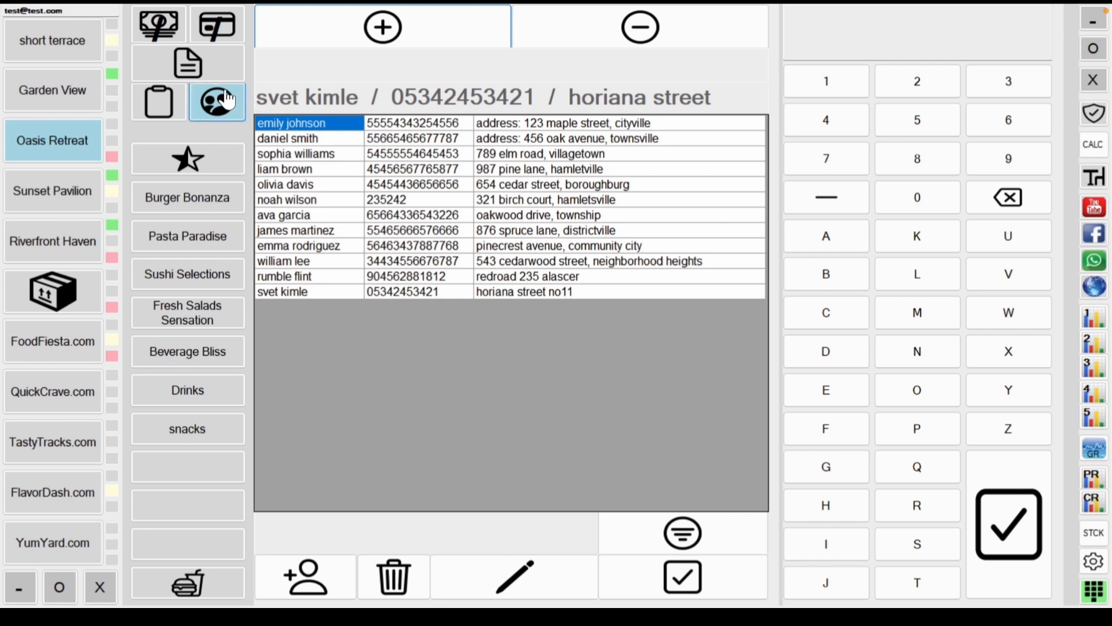
{"action": "left_click", "coordinate": [199, 173]}
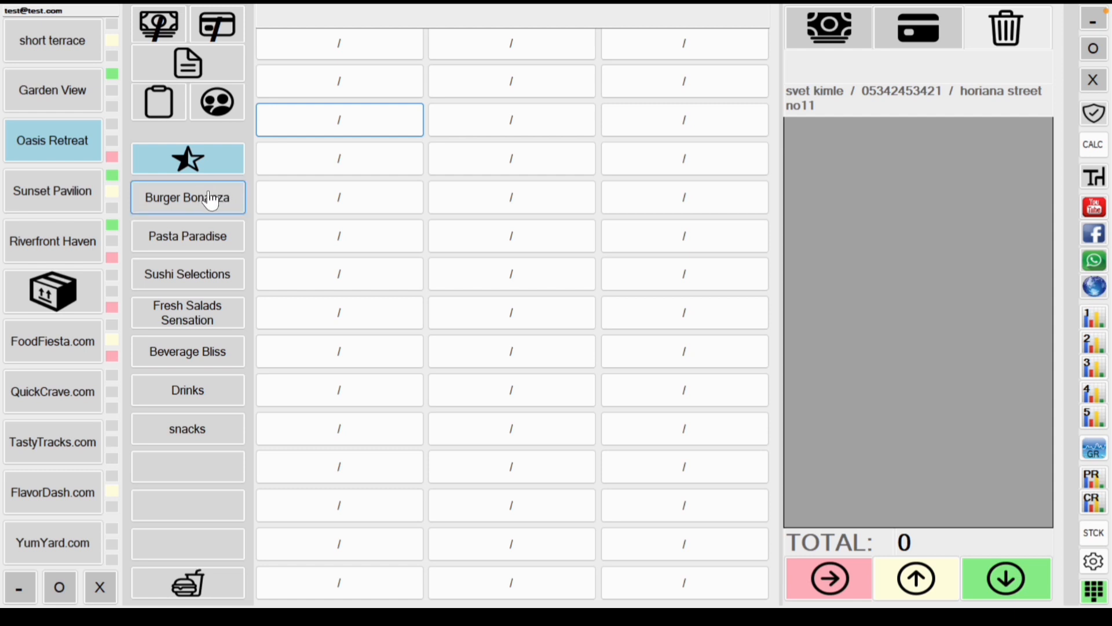
Step: Add one veggie burger from Burger Bonanza, deleting the accidental duplicate line
{"action": "left_click", "coordinate": [210, 200]}
{"action": "left_click", "coordinate": [211, 169]}
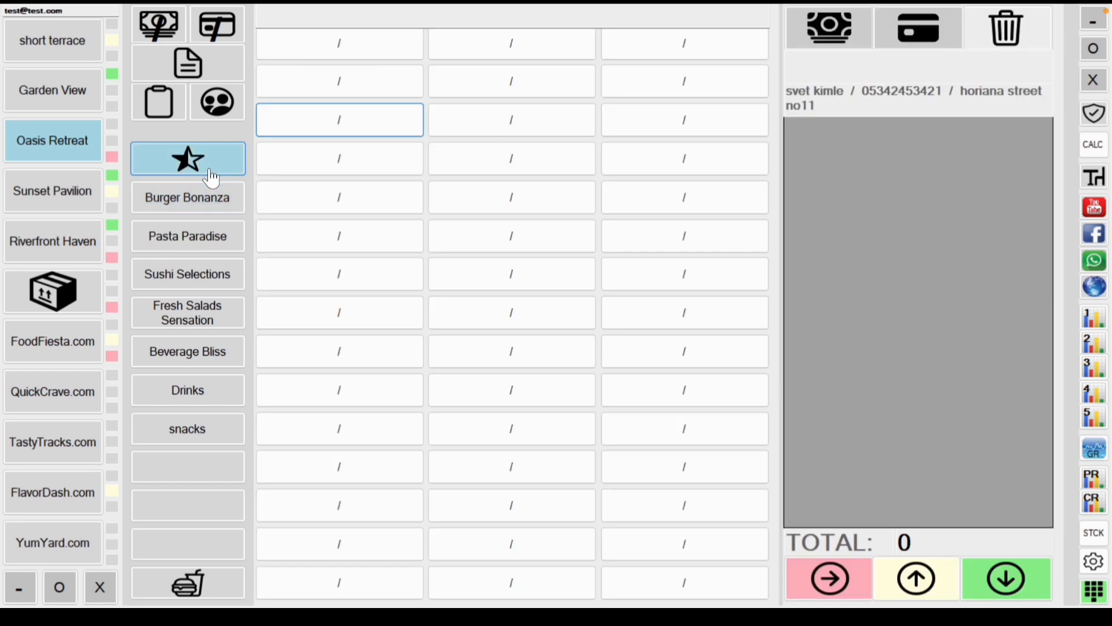
{"action": "left_click", "coordinate": [221, 196]}
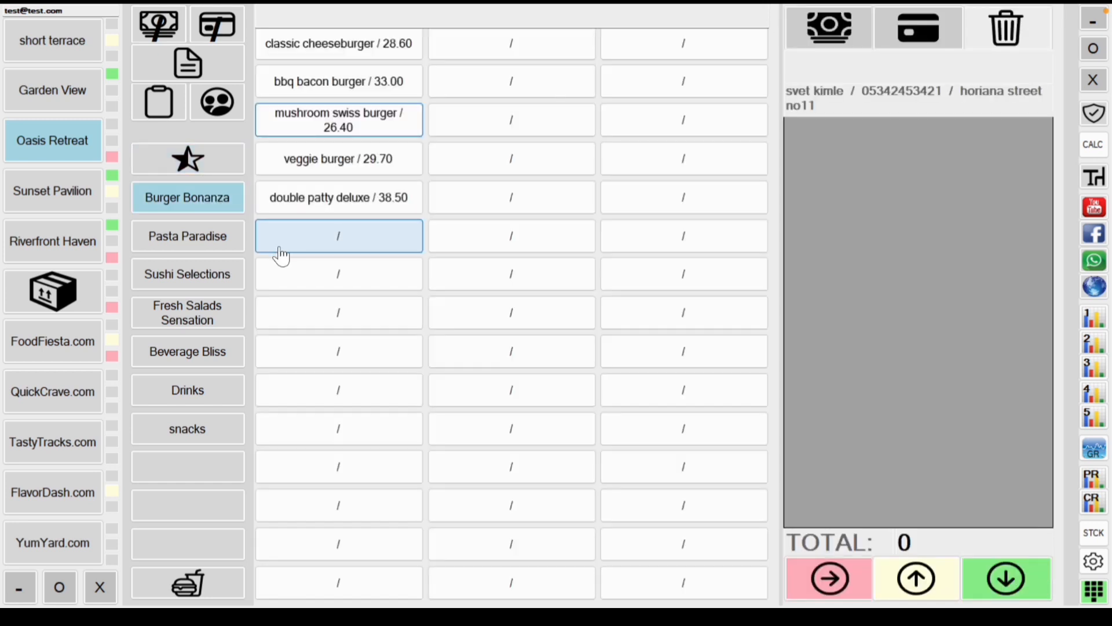
{"action": "left_click", "coordinate": [365, 162]}
{"action": "left_click", "coordinate": [365, 164]}
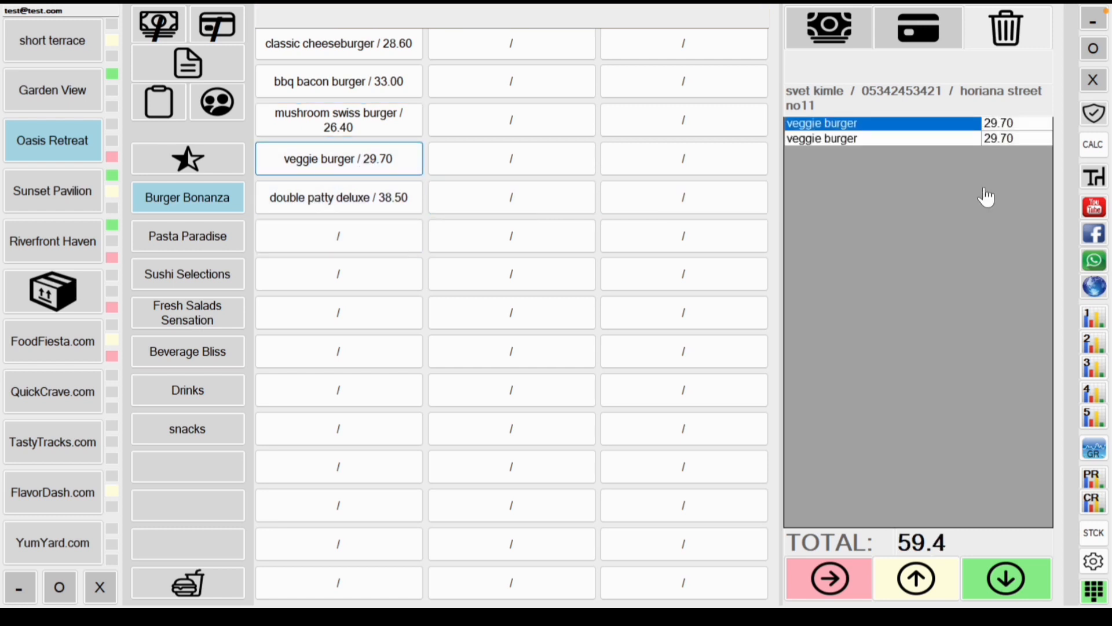
{"action": "left_click", "coordinate": [943, 148]}
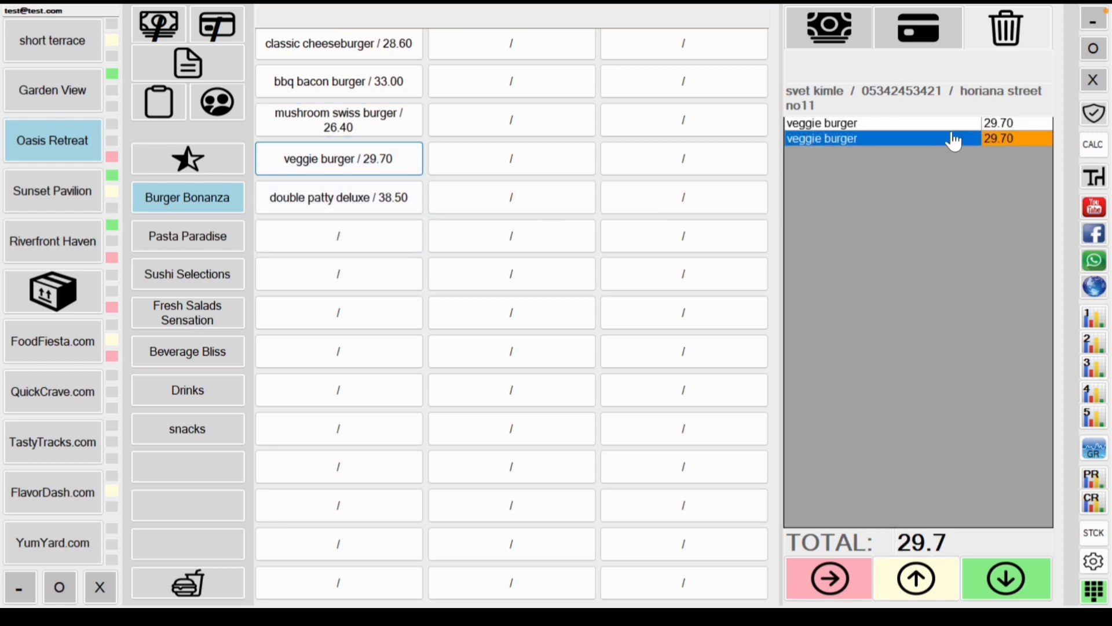
{"action": "left_click", "coordinate": [1006, 47]}
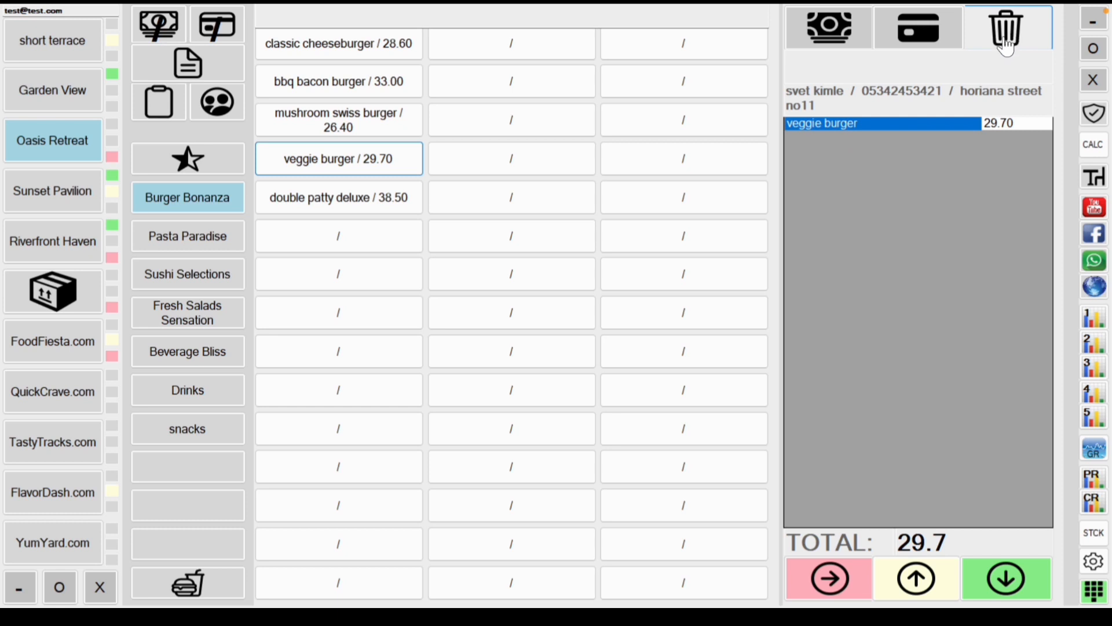
Step: Add one gnocchi pesto from Pasta Paradise, removing the extra duplicate line
{"action": "left_click", "coordinate": [207, 249]}
{"action": "left_click", "coordinate": [336, 204]}
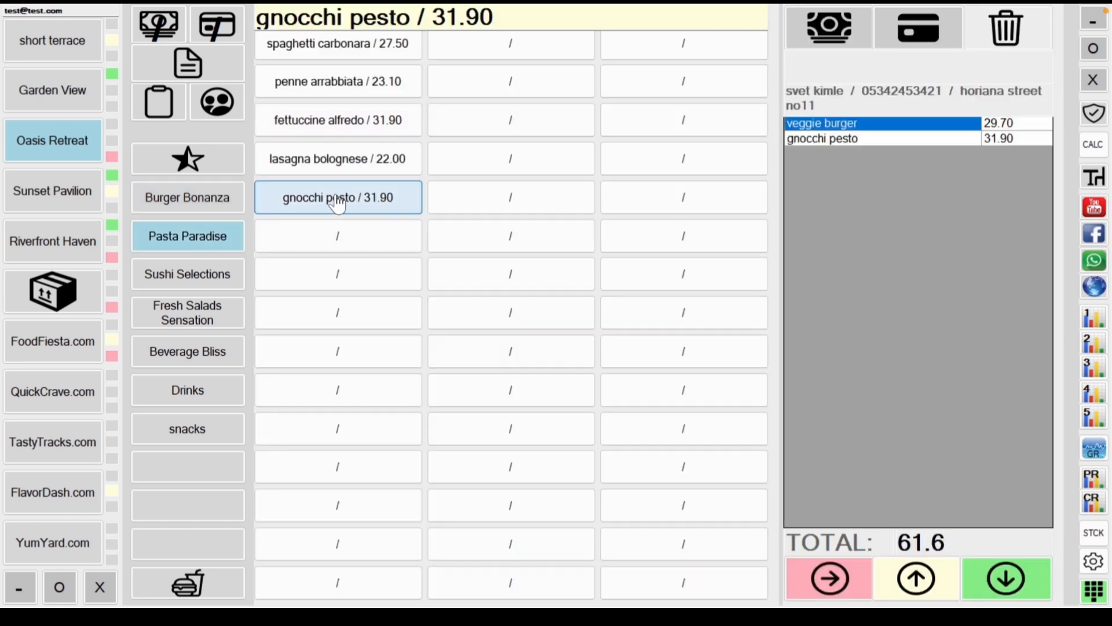
{"action": "left_click", "coordinate": [336, 204]}
{"action": "left_click", "coordinate": [946, 156]}
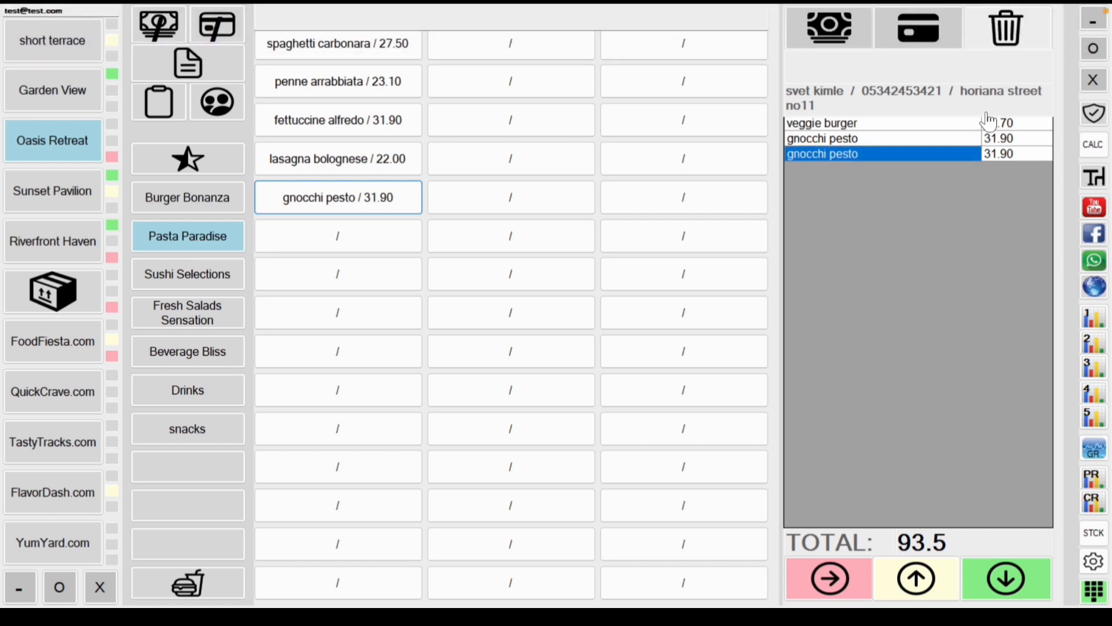
{"action": "left_click", "coordinate": [1010, 31]}
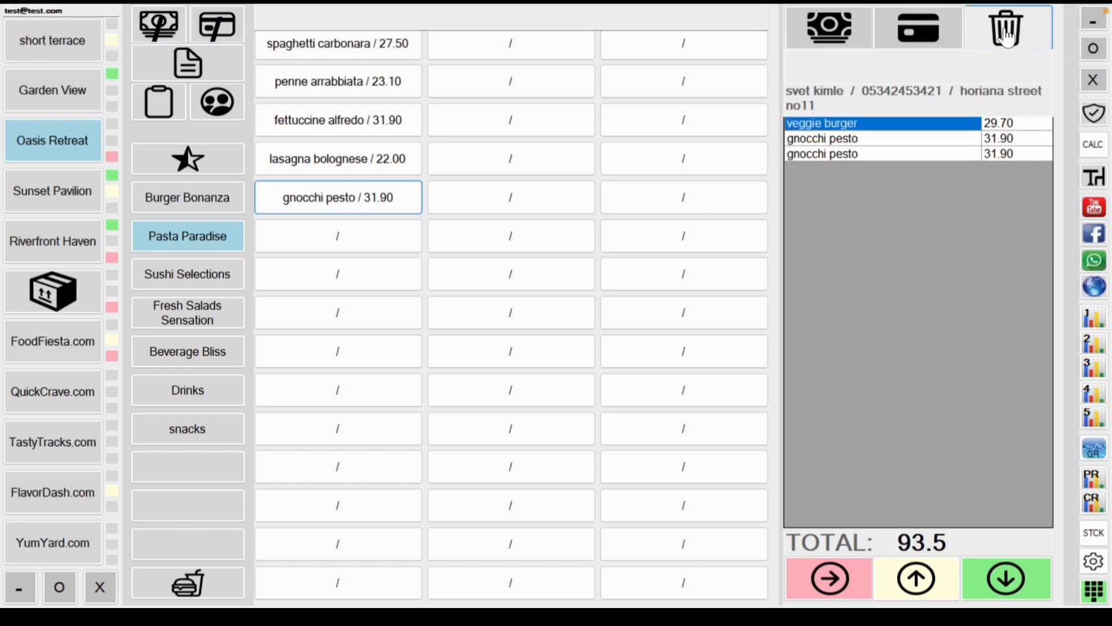
{"action": "left_click", "coordinate": [944, 155]}
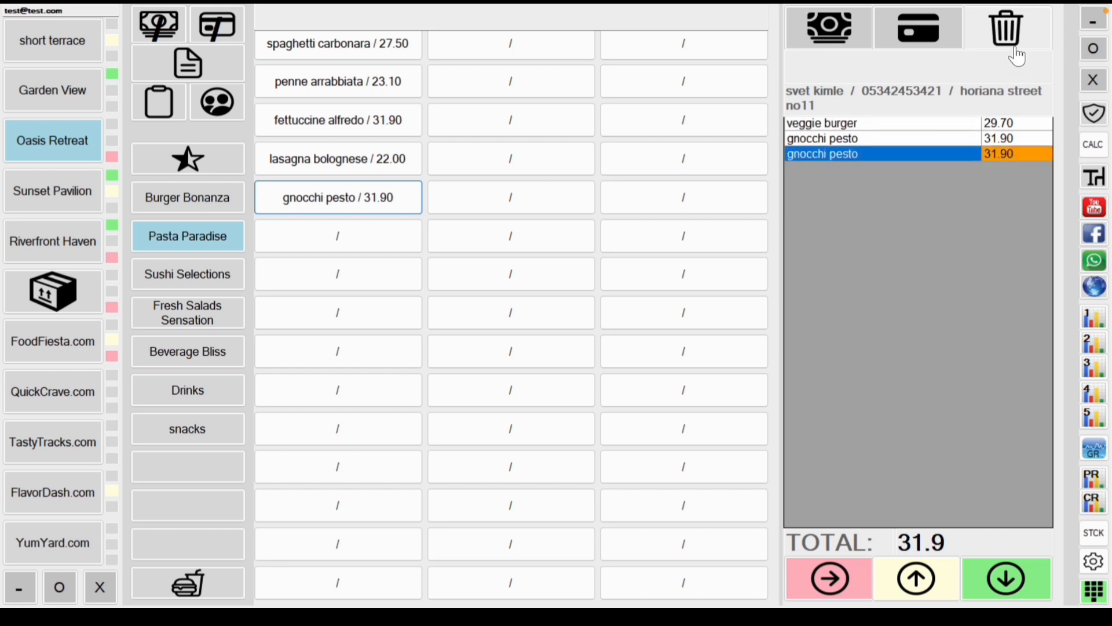
{"action": "left_click", "coordinate": [1007, 30]}
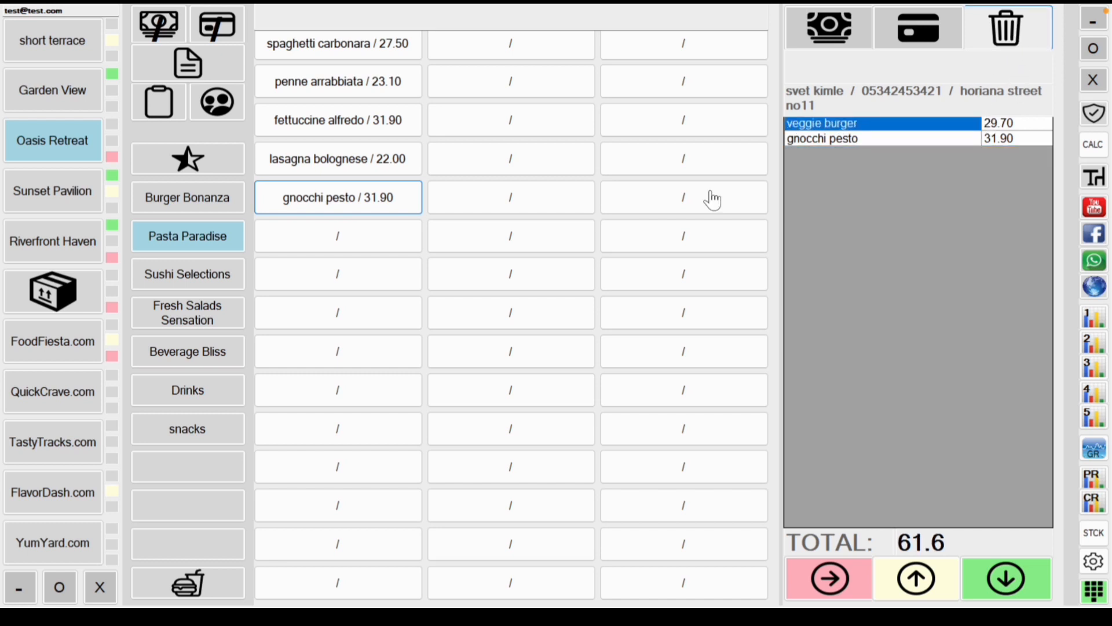
Step: Add a veggie tempura roll and a blueberry lemonade, bringing the total to 114.4
{"action": "left_click", "coordinate": [174, 275]}
{"action": "left_click", "coordinate": [318, 204]}
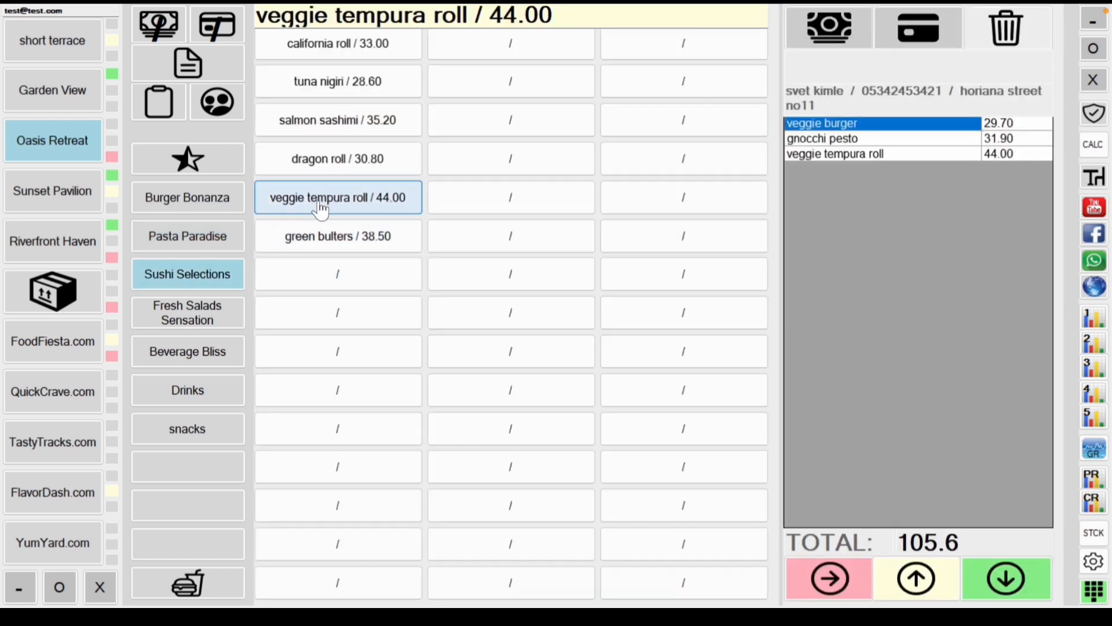
{"action": "left_click", "coordinate": [209, 357]}
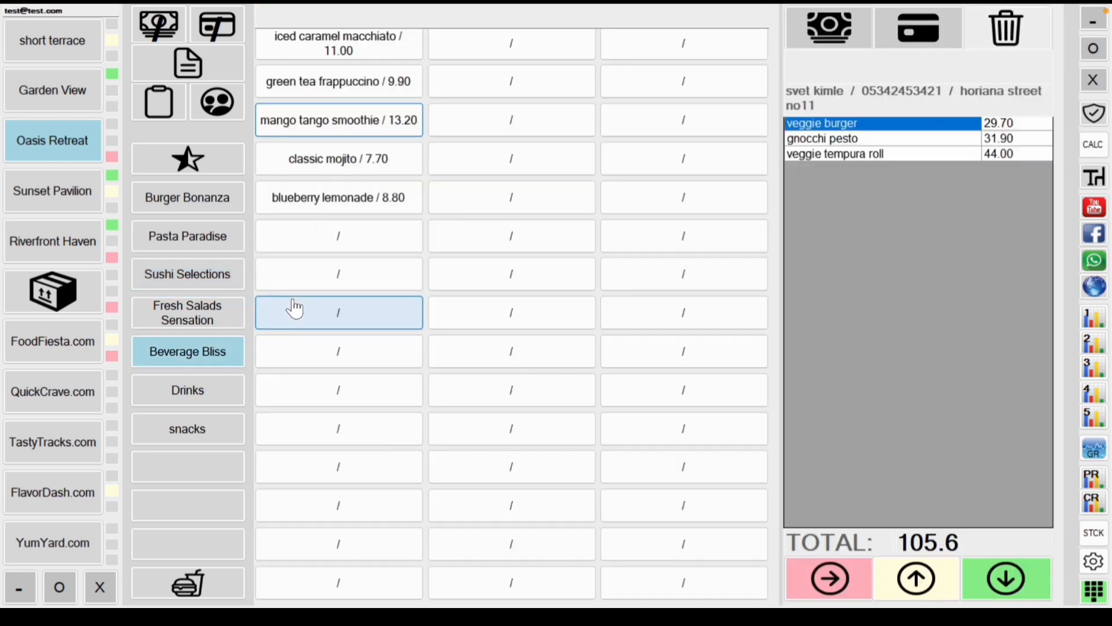
{"action": "left_click", "coordinate": [347, 203]}
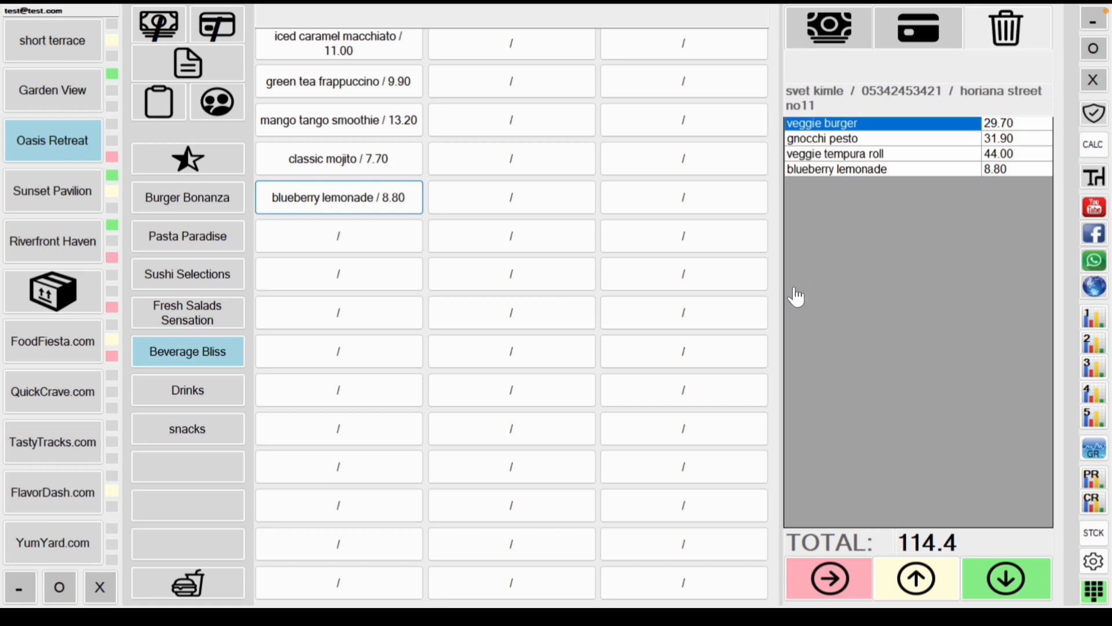
{"action": "left_click", "coordinate": [177, 475]}
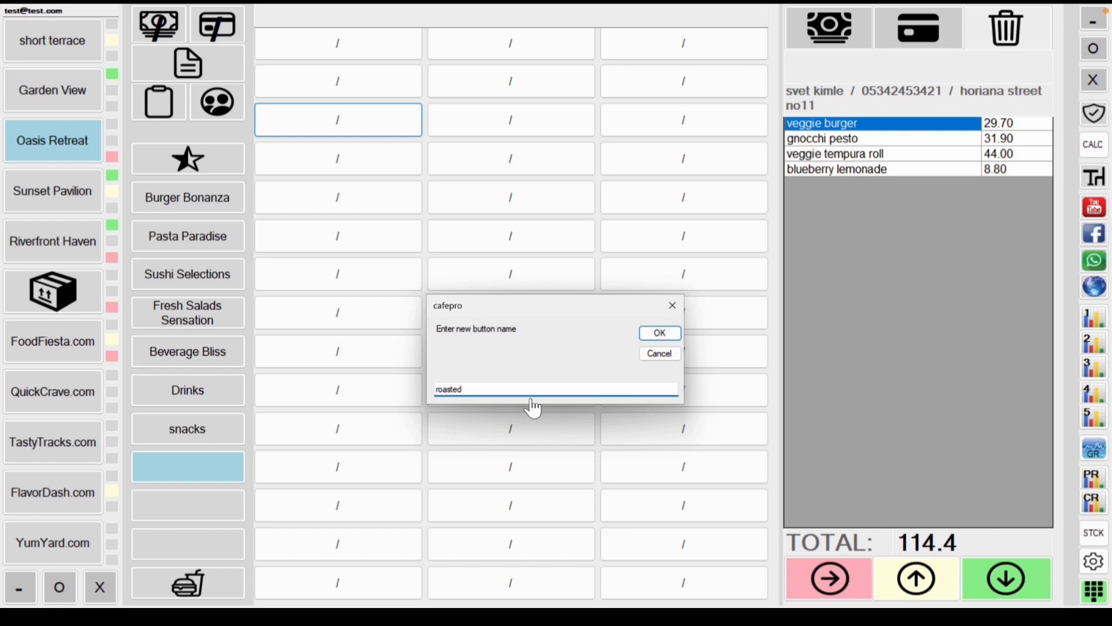
Step: Enter 'roasted' as the name of the empty category slot and confirm it
{"action": "type", "text": "roasted"}
{"action": "key", "text": "Return"}
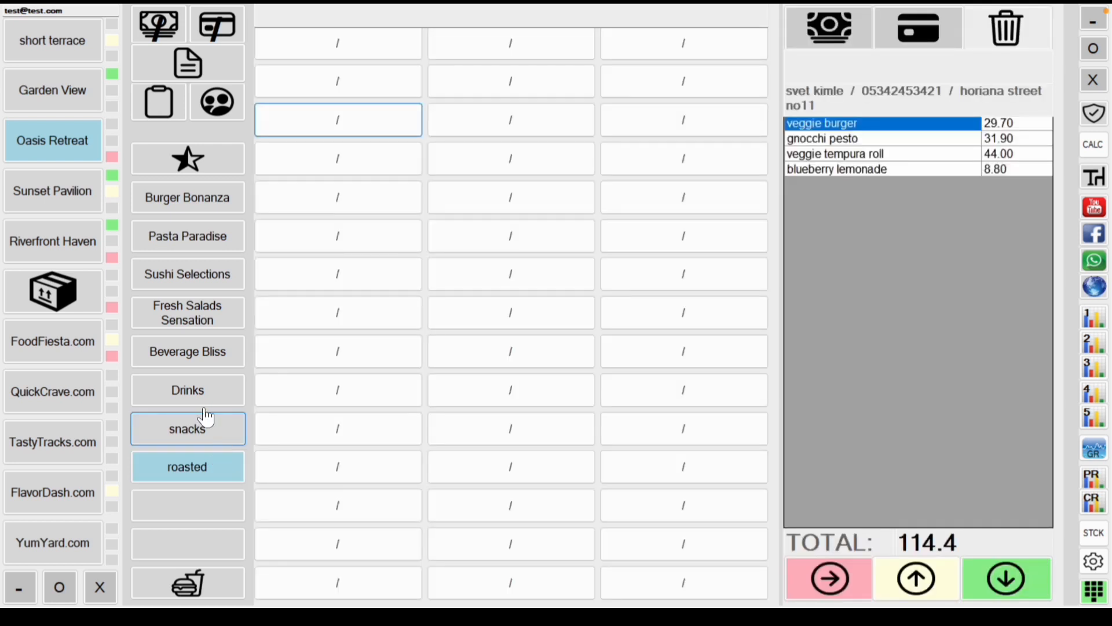
Step: Show the Burger Bonanza items, then the Pasta Paradise dishes
{"action": "left_click", "coordinate": [183, 200]}
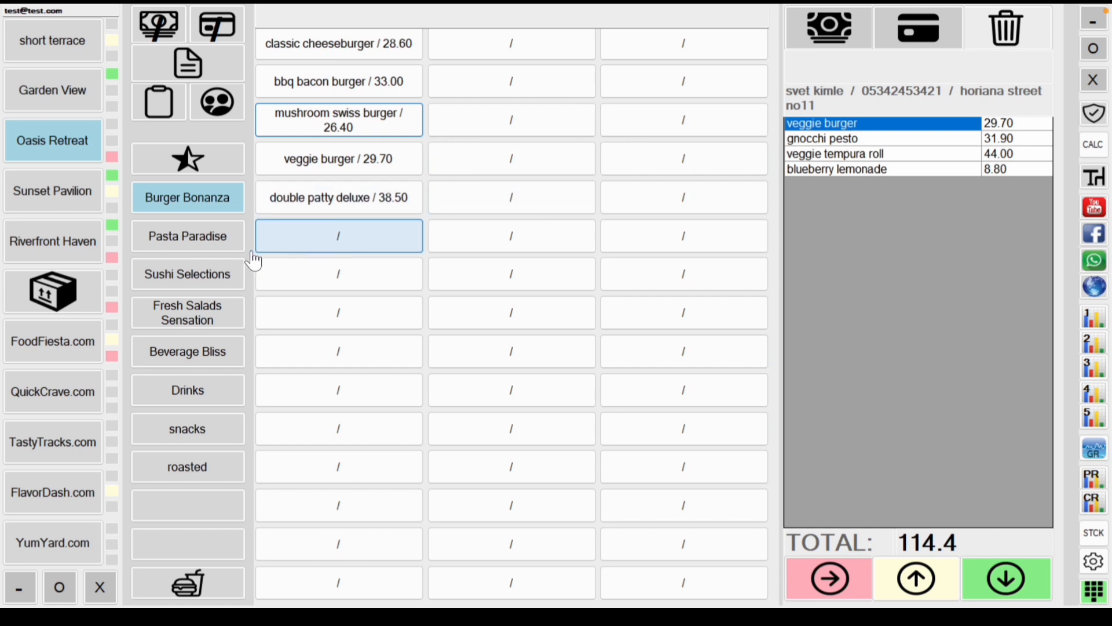
{"action": "left_click", "coordinate": [231, 250]}
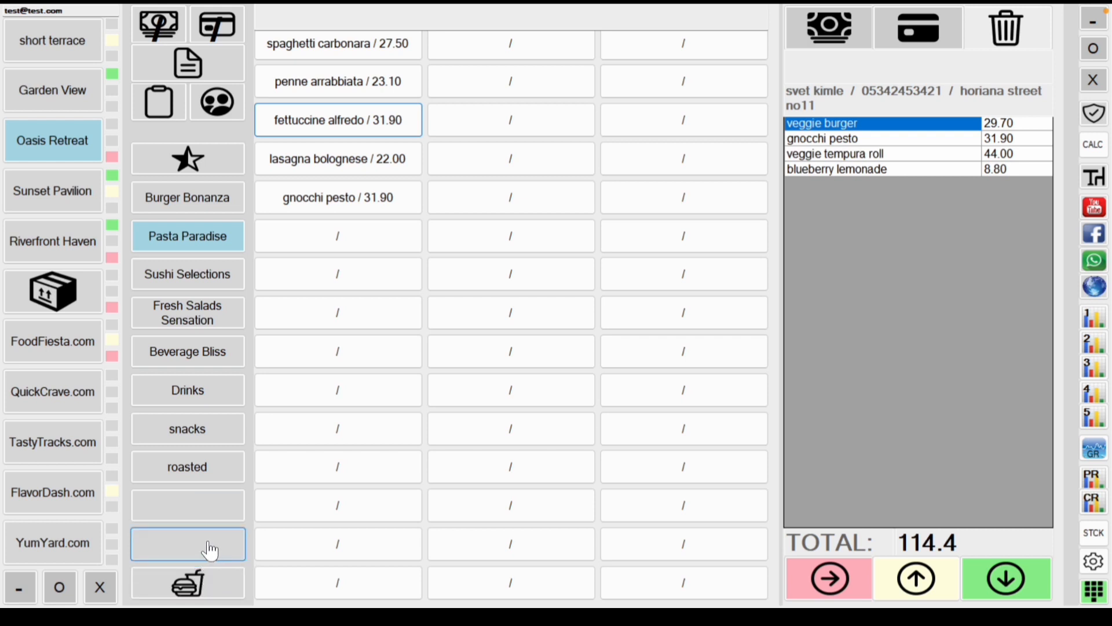
Step: Add the shefs menu set, then delete its bbq bacon burger, mango tango smoothie, greek salad and DISCOUNT lines
{"action": "left_click", "coordinate": [205, 585]}
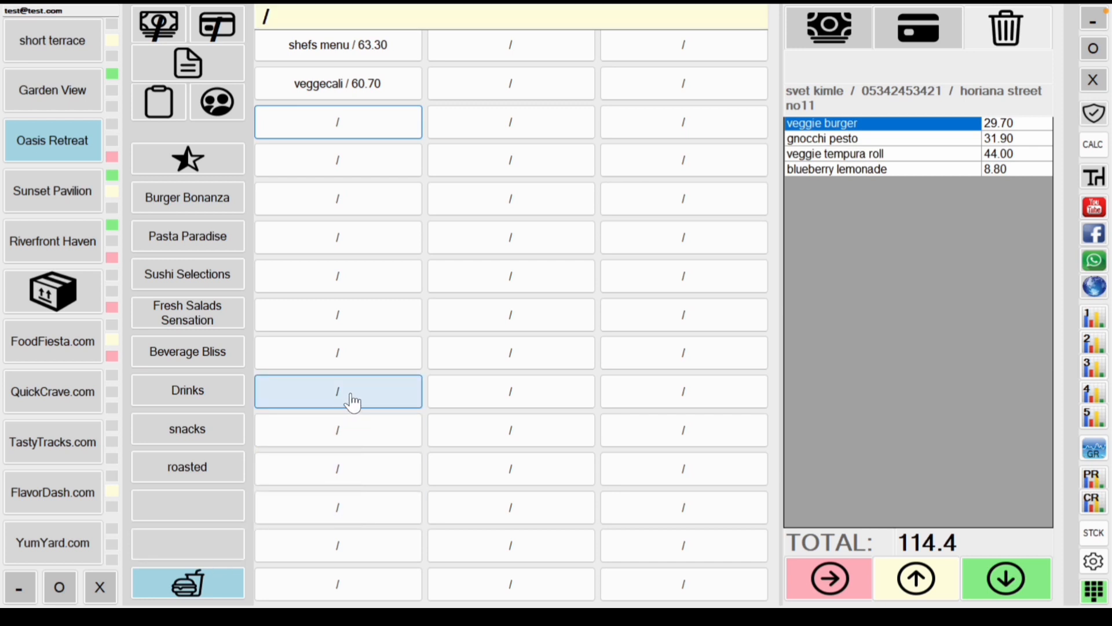
{"action": "left_click", "coordinate": [372, 50]}
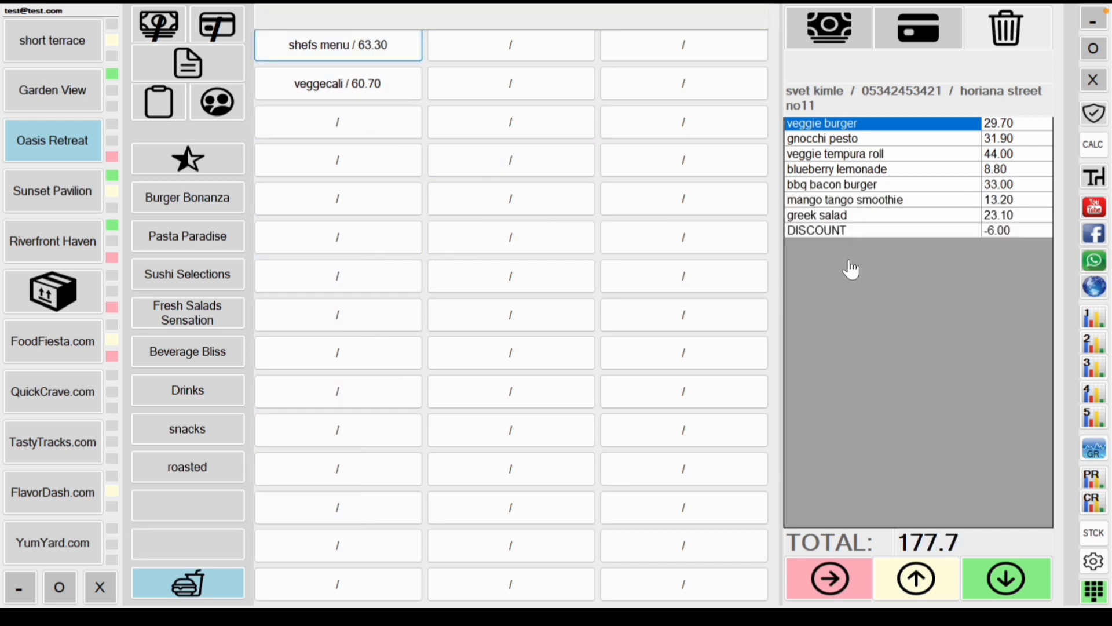
{"action": "left_click", "coordinate": [860, 190]}
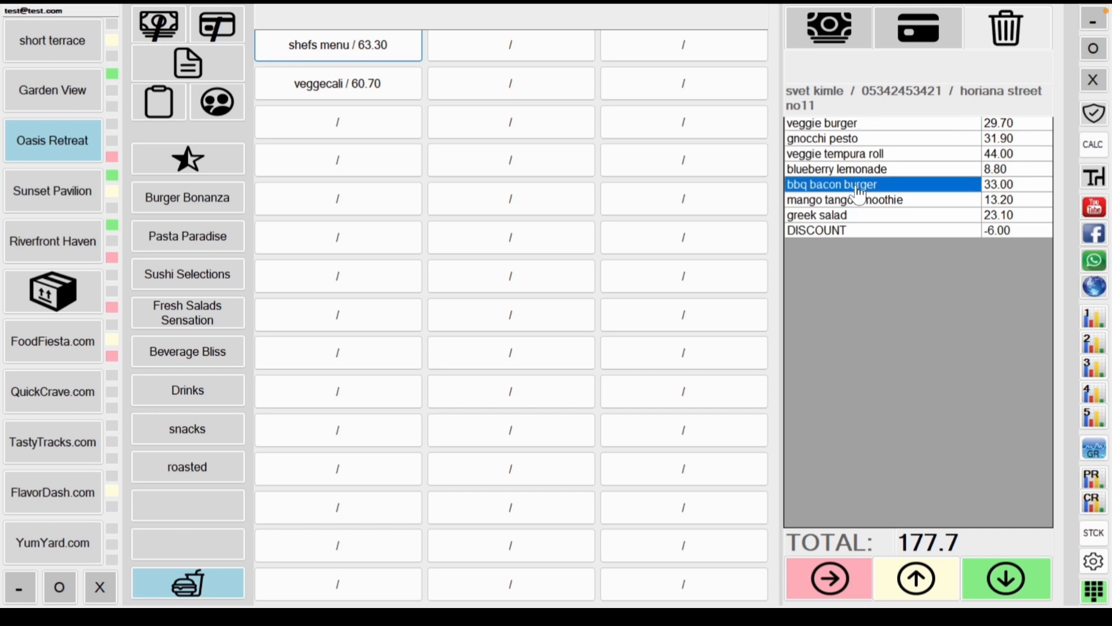
{"action": "left_click", "coordinate": [861, 202]}
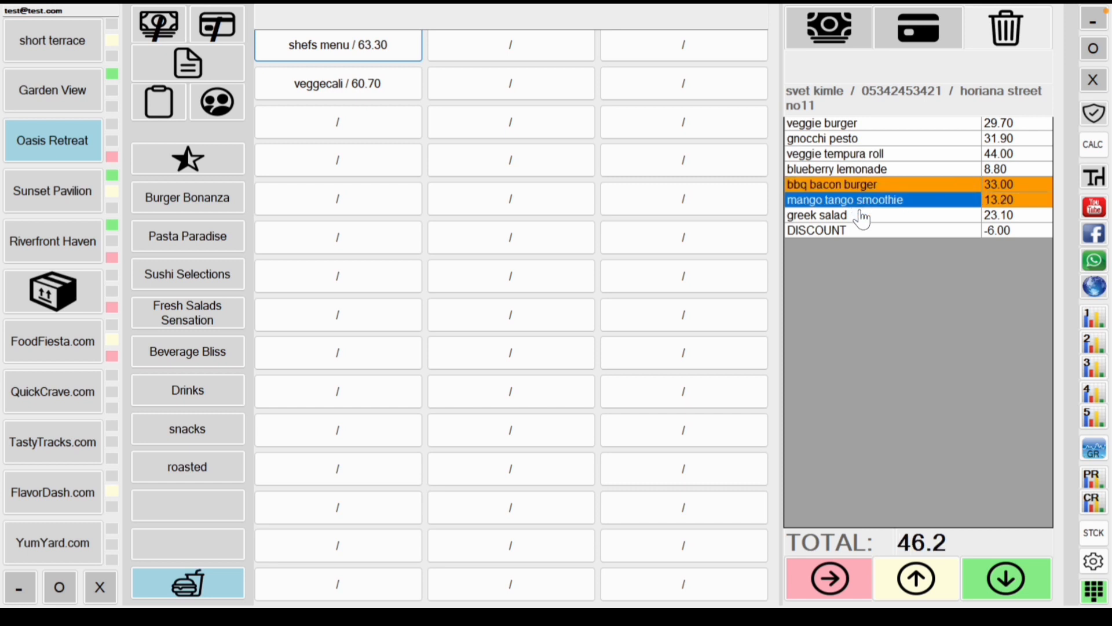
{"action": "left_click", "coordinate": [862, 216]}
{"action": "left_click", "coordinate": [861, 232]}
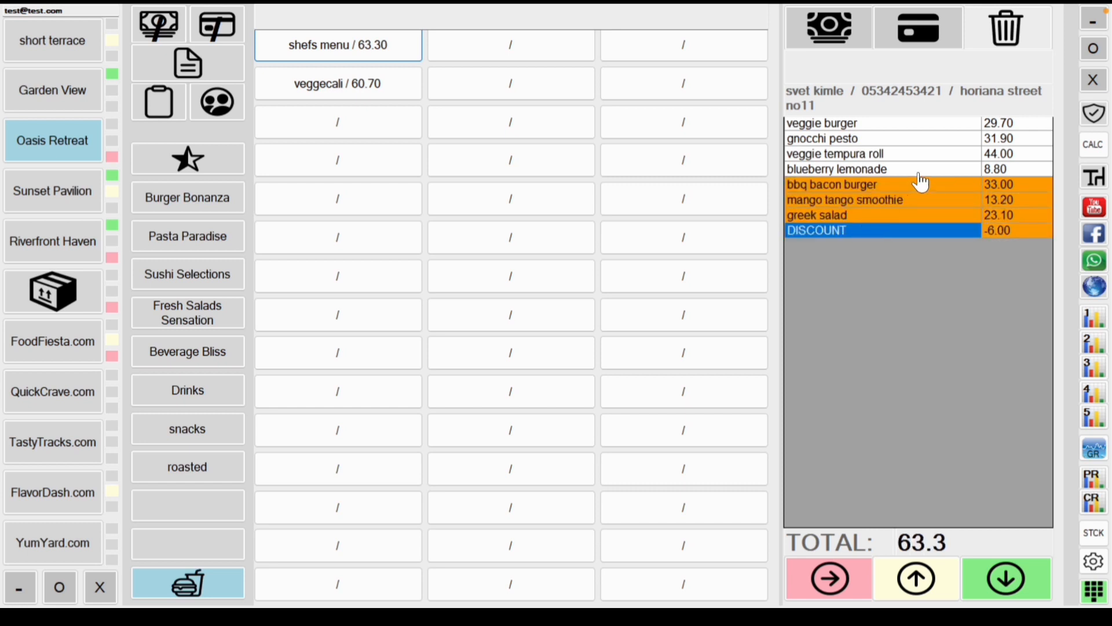
{"action": "left_click", "coordinate": [1011, 39]}
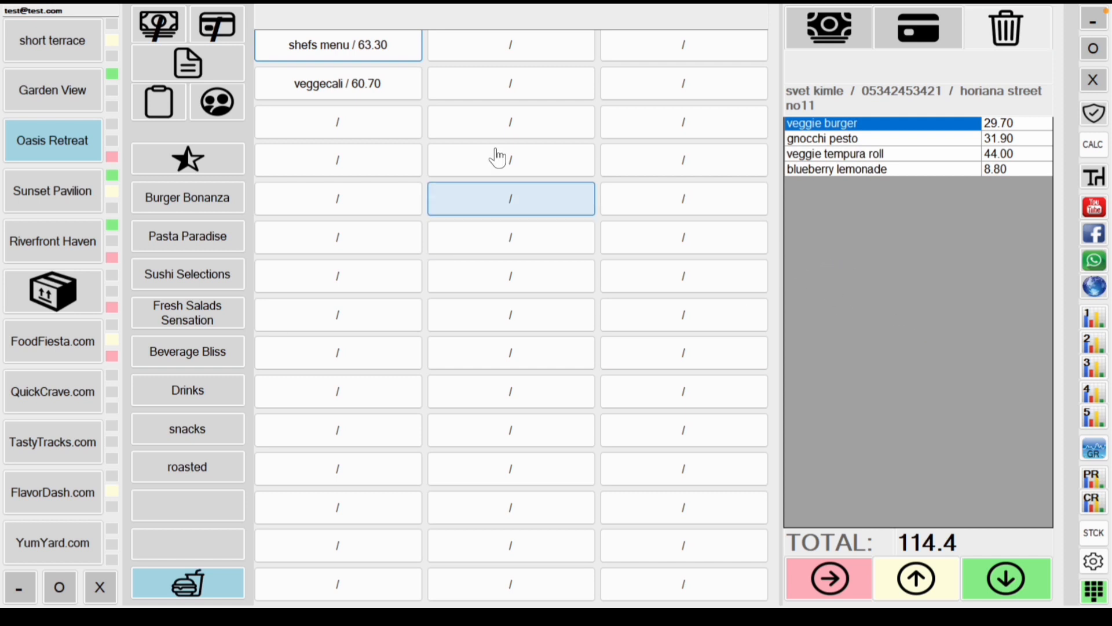
{"action": "left_click", "coordinate": [386, 56]}
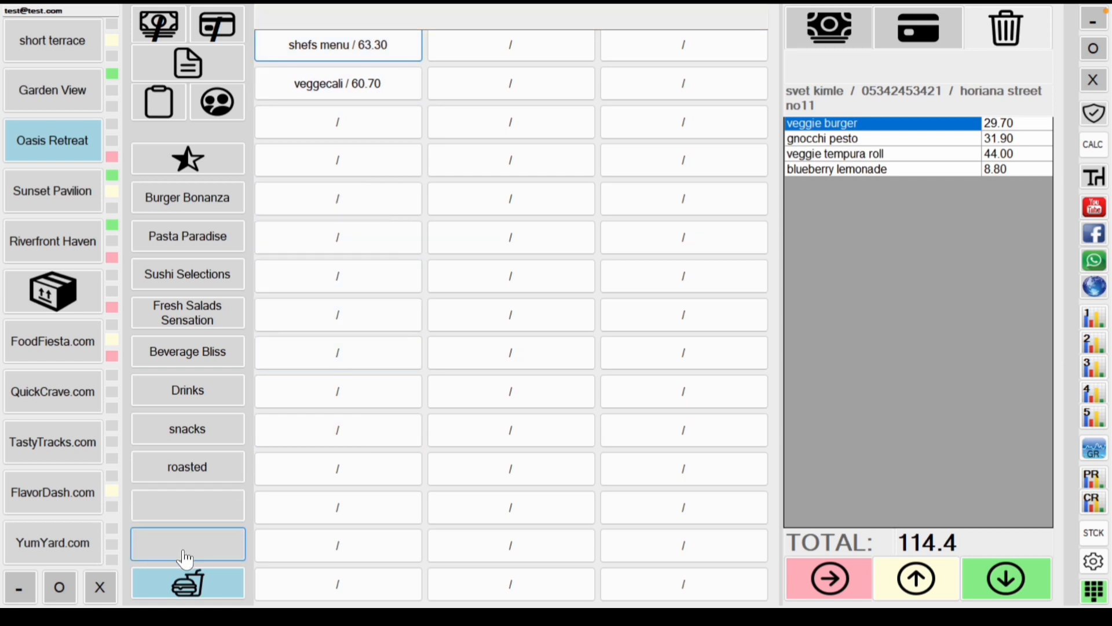
Step: Create a platform order named 'mushspaget' in an empty slot beside shefs menu and veggecali
{"action": "left_click", "coordinate": [189, 584]}
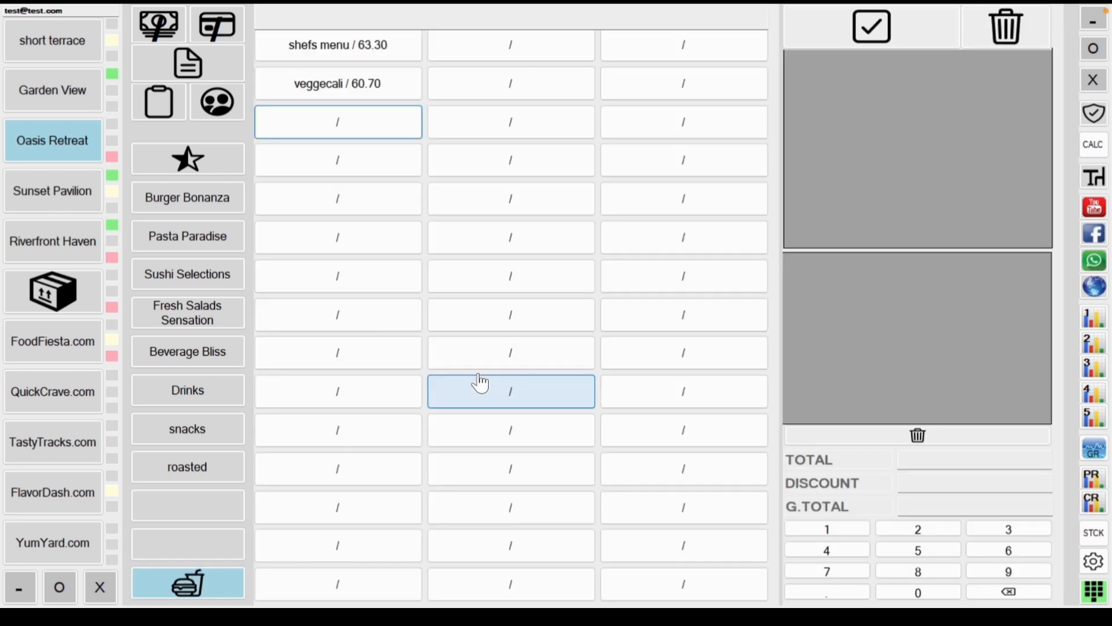
{"action": "left_click", "coordinate": [347, 53]}
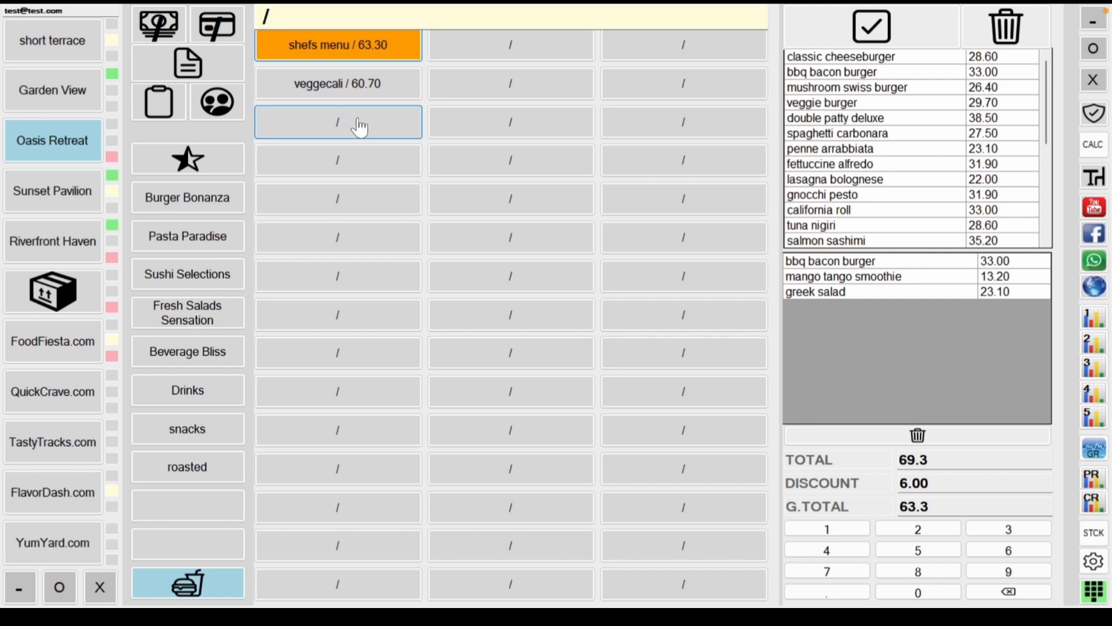
{"action": "left_click", "coordinate": [360, 127]}
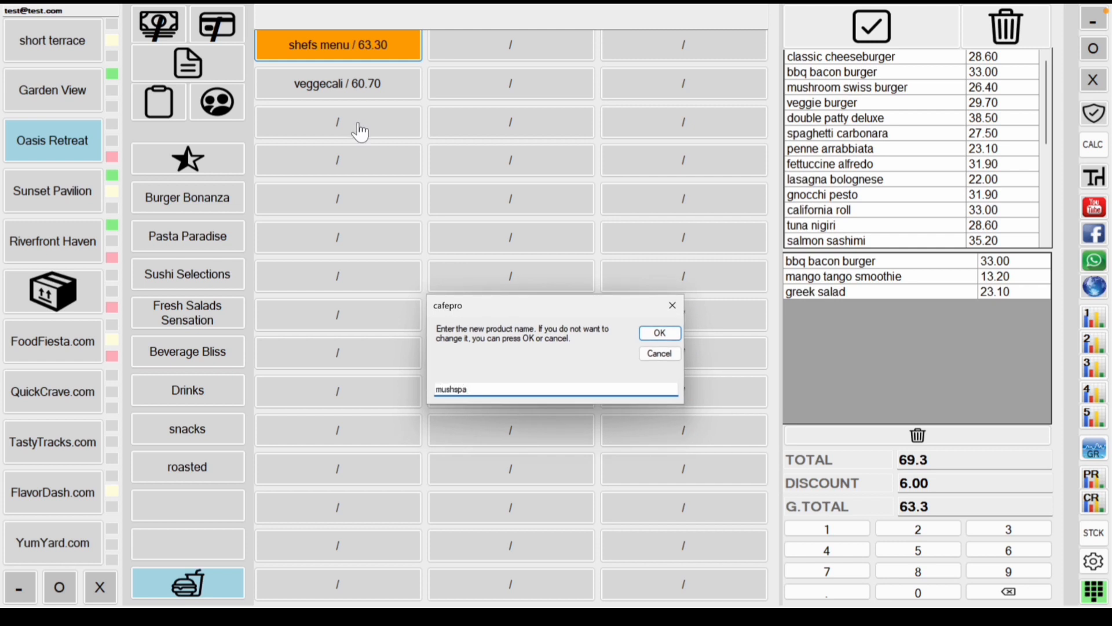
{"action": "type", "text": "mushspaget"}
{"action": "left_click", "coordinate": [661, 332]}
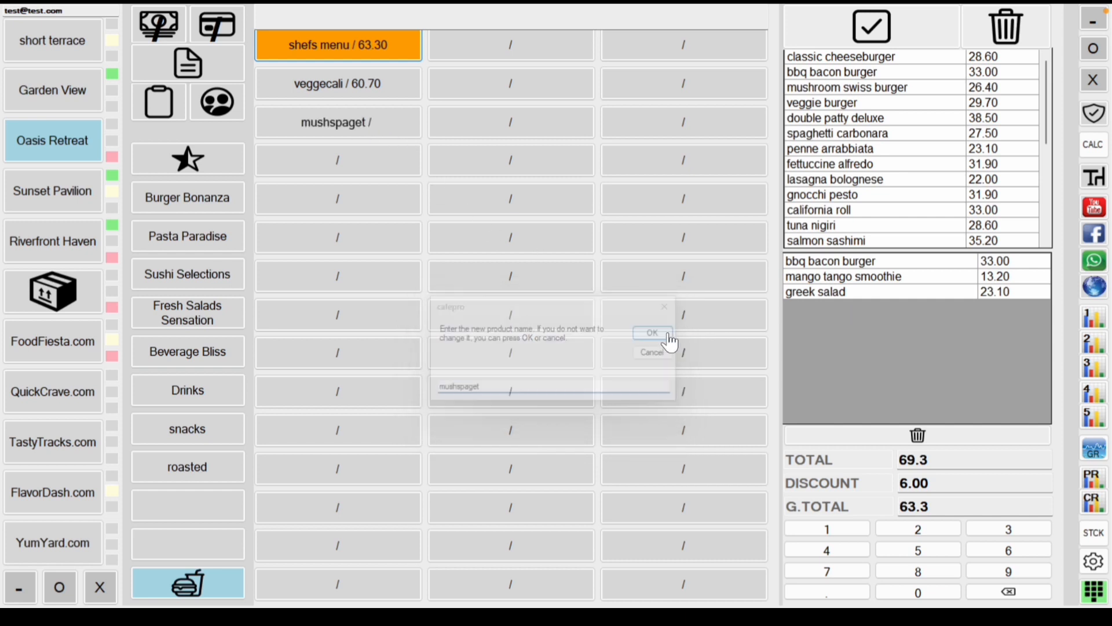
Step: Put mushroom swiss burger and spaghetti carbonara into mushspaget, discount 3, and save at 50.90
{"action": "left_click", "coordinate": [393, 122]}
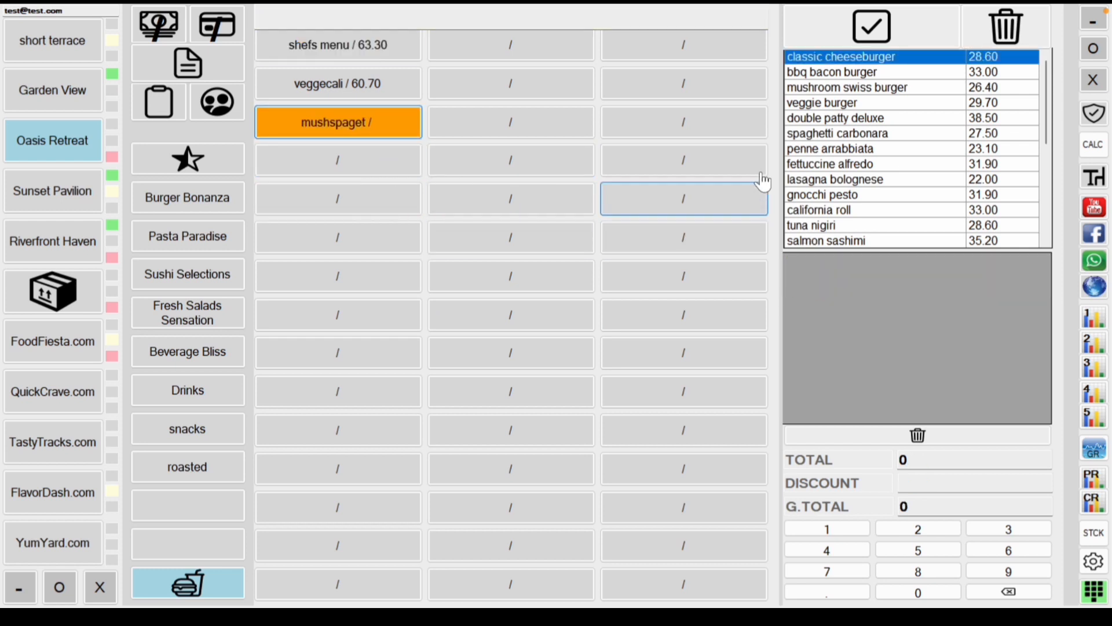
{"action": "double_click", "coordinate": [828, 88]}
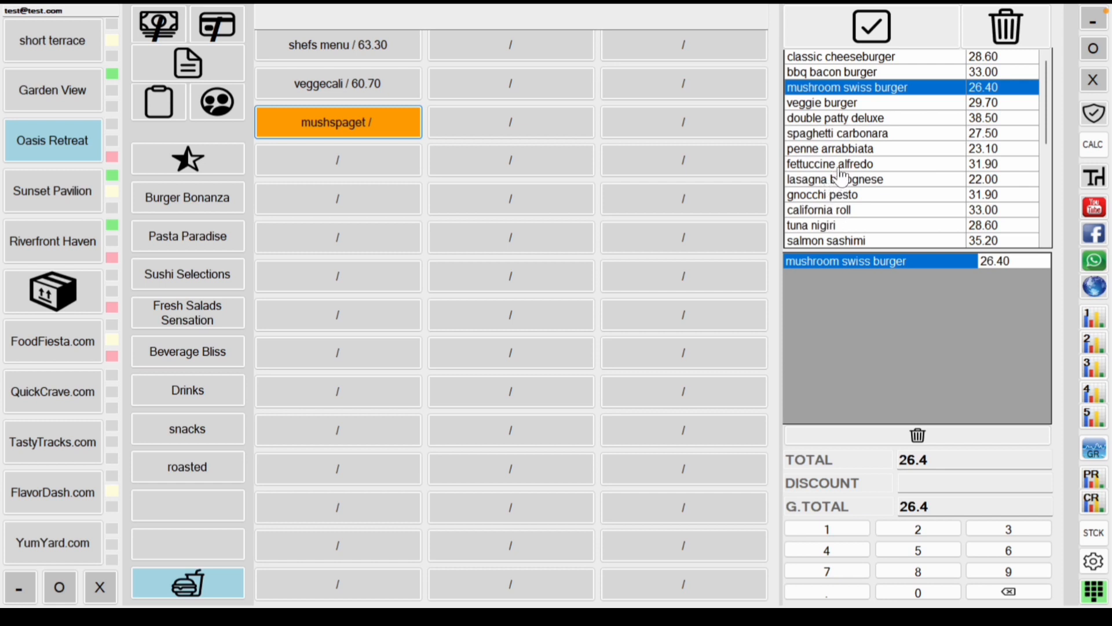
{"action": "double_click", "coordinate": [861, 138]}
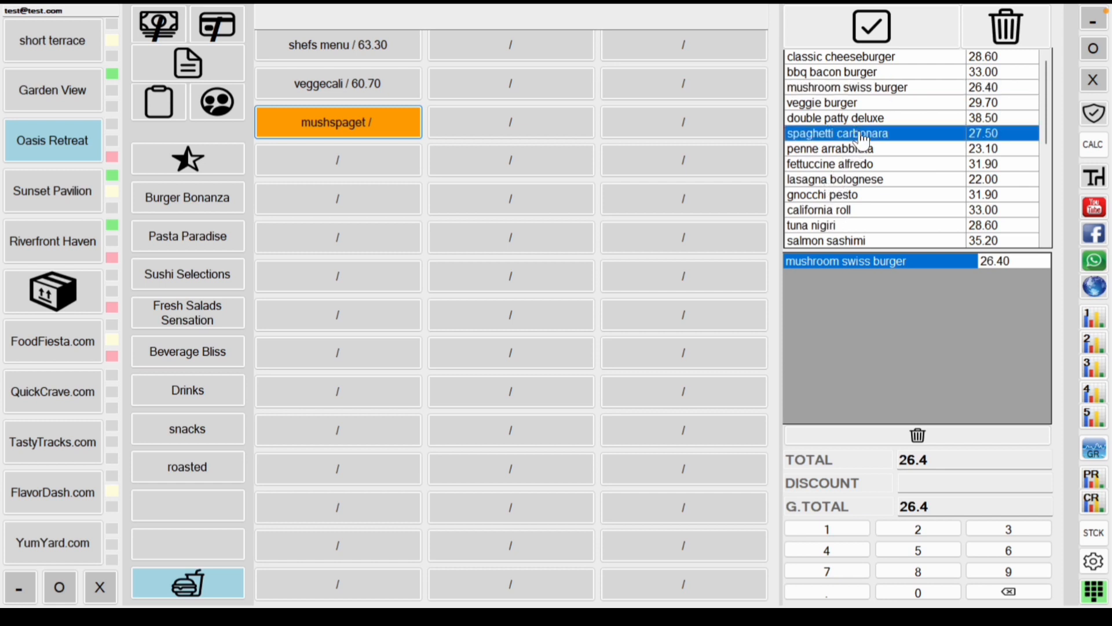
{"action": "left_click", "coordinate": [917, 487]}
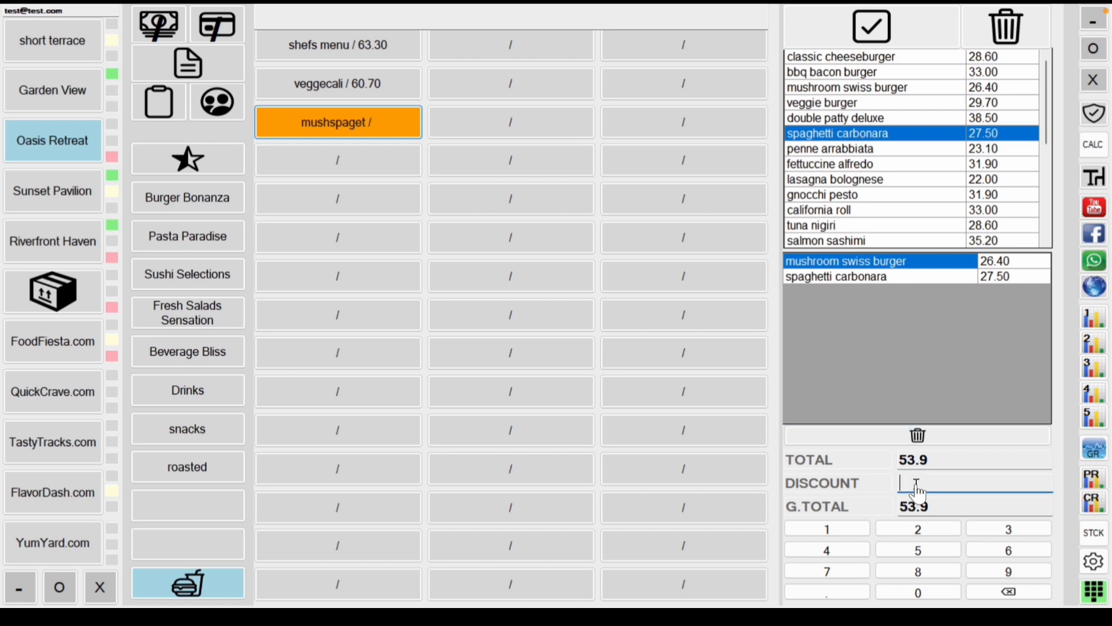
{"action": "left_click", "coordinate": [1007, 530]}
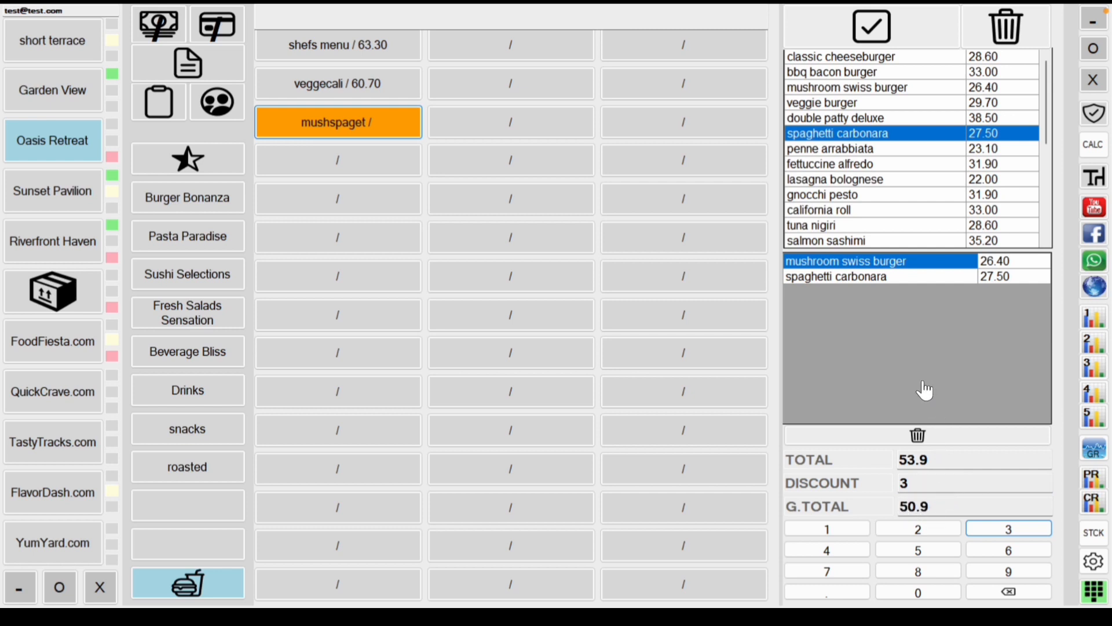
{"action": "left_click", "coordinate": [873, 29]}
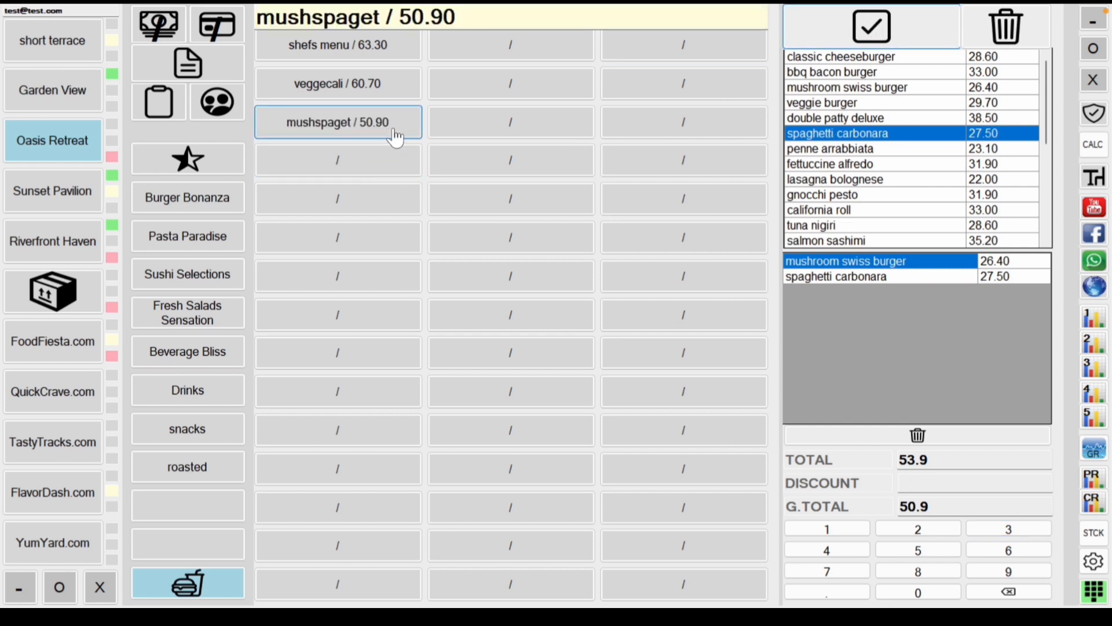
Step: Pull the mushspaget items into the delivery order, totalling 165.3, and mark all lines sent
{"action": "left_click", "coordinate": [200, 586]}
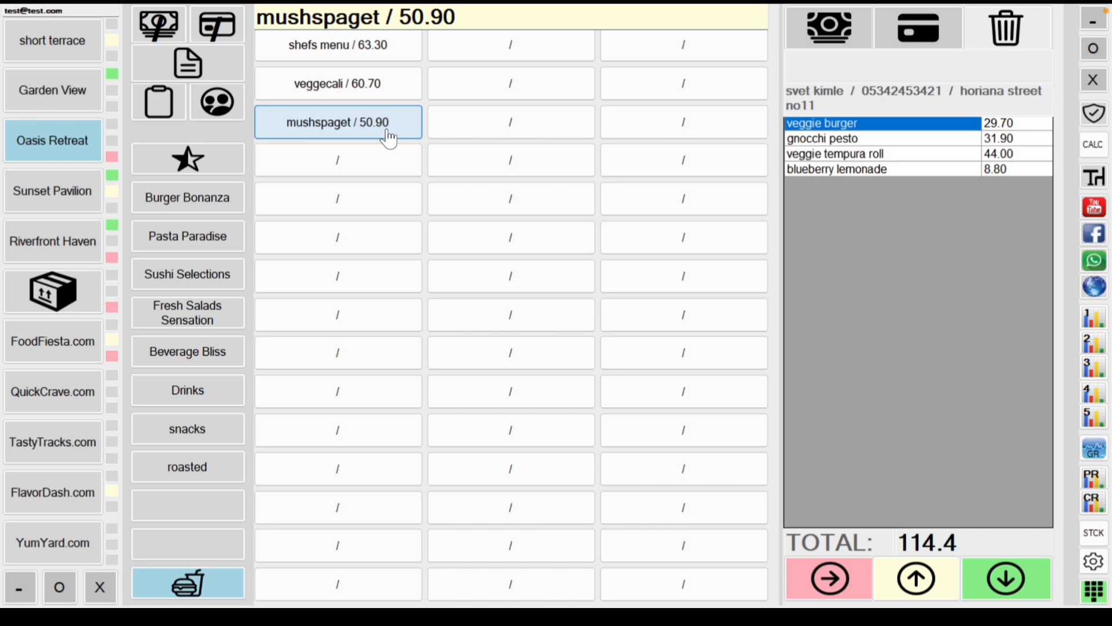
{"action": "left_click", "coordinate": [389, 137]}
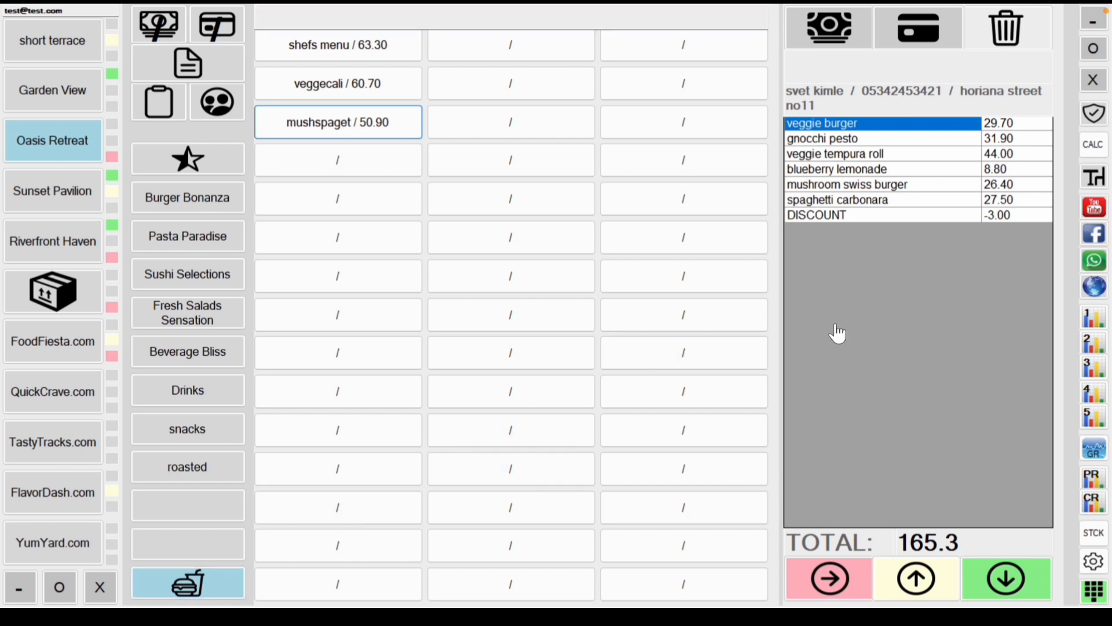
{"action": "left_click", "coordinate": [847, 588]}
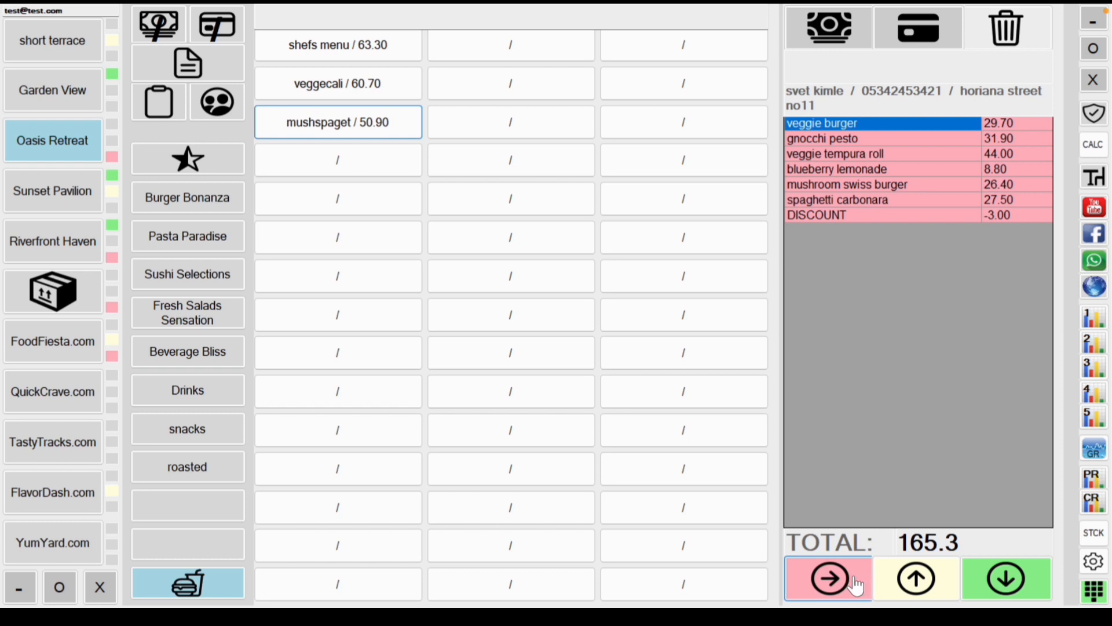
Step: Add the order note 'SPAGETTI LOW HEAT PLEASE' and mark it as sent
{"action": "left_click", "coordinate": [202, 73]}
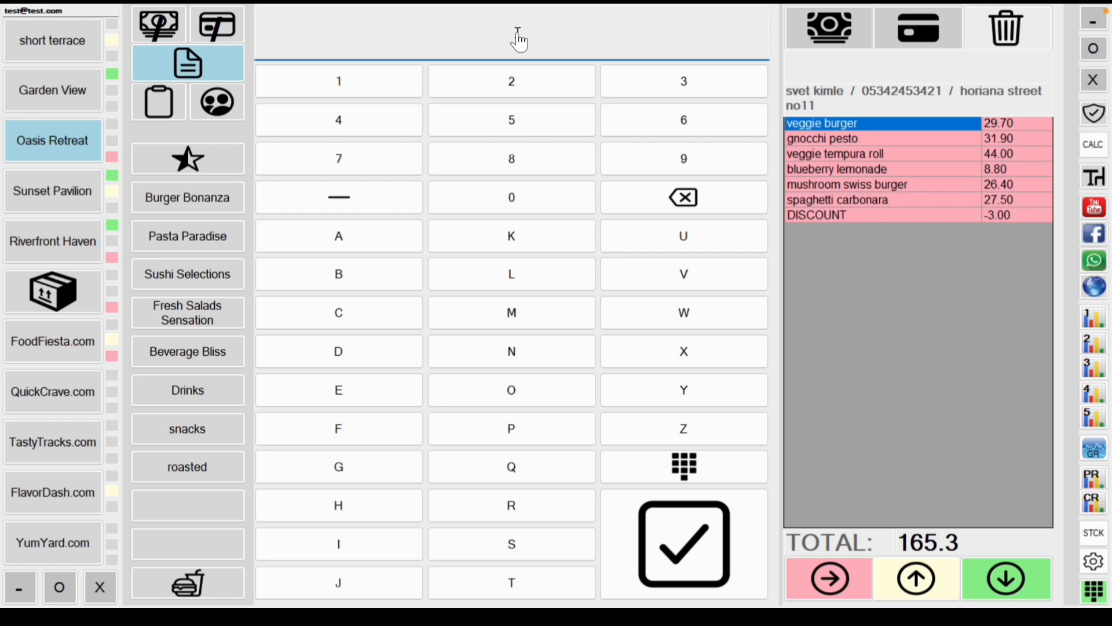
{"action": "type", "text": "MHYA"}
{"action": "key", "text": "BackSpace"}
{"action": "key", "text": "BackSpace"}
{"action": "key", "text": "BackSpace"}
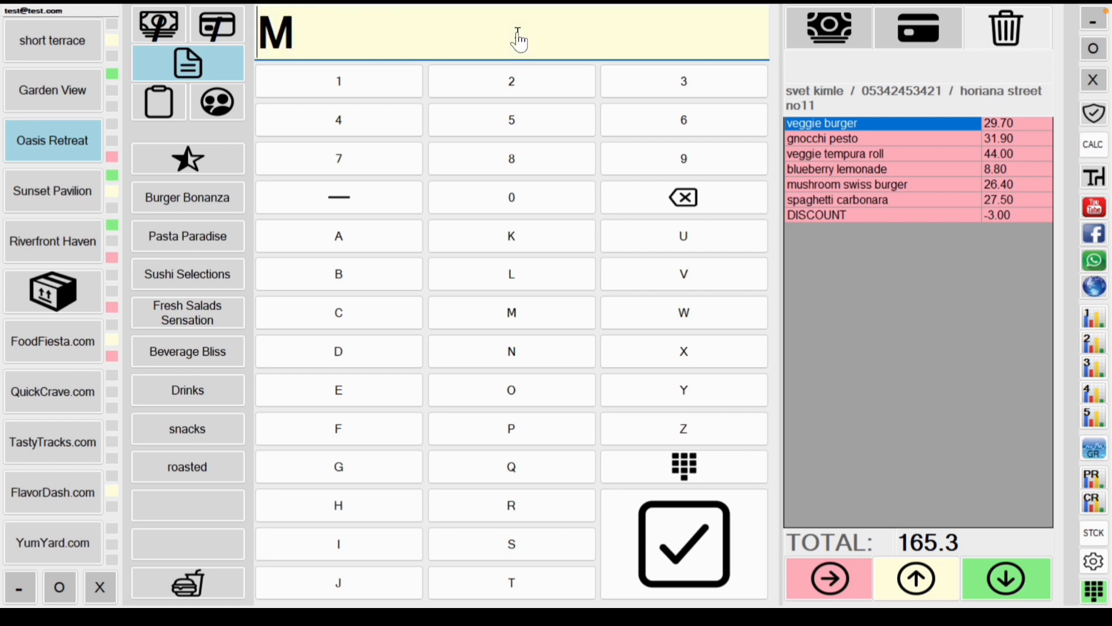
{"action": "type", "text": "Y"}
{"action": "key", "text": "BackSpace"}
{"action": "key", "text": "BackSpace"}
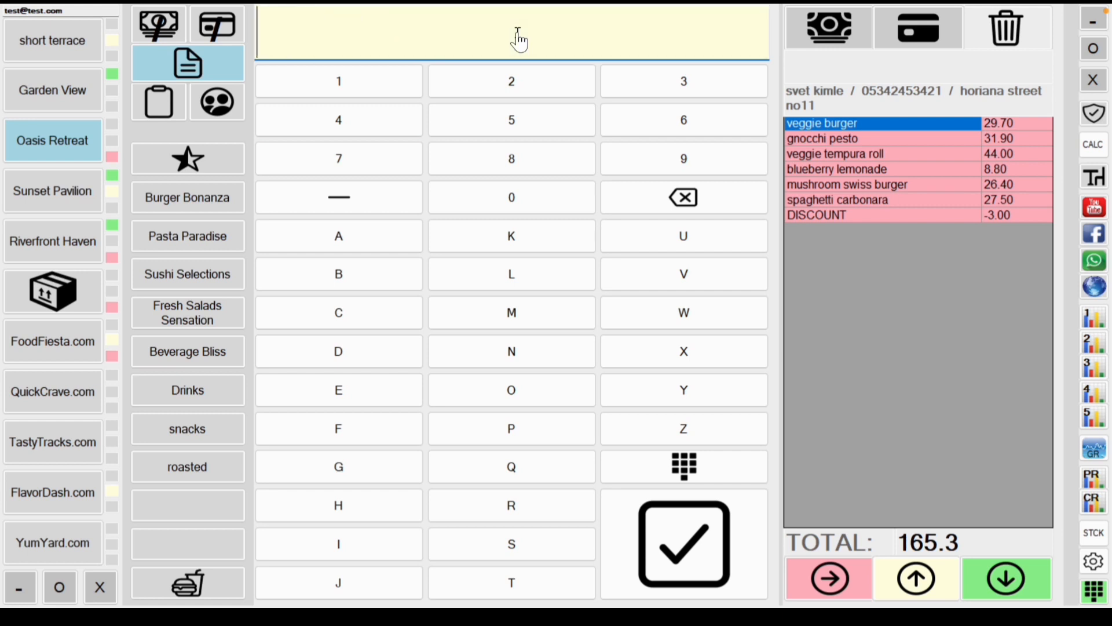
{"action": "type", "text": "SPAGETT"}
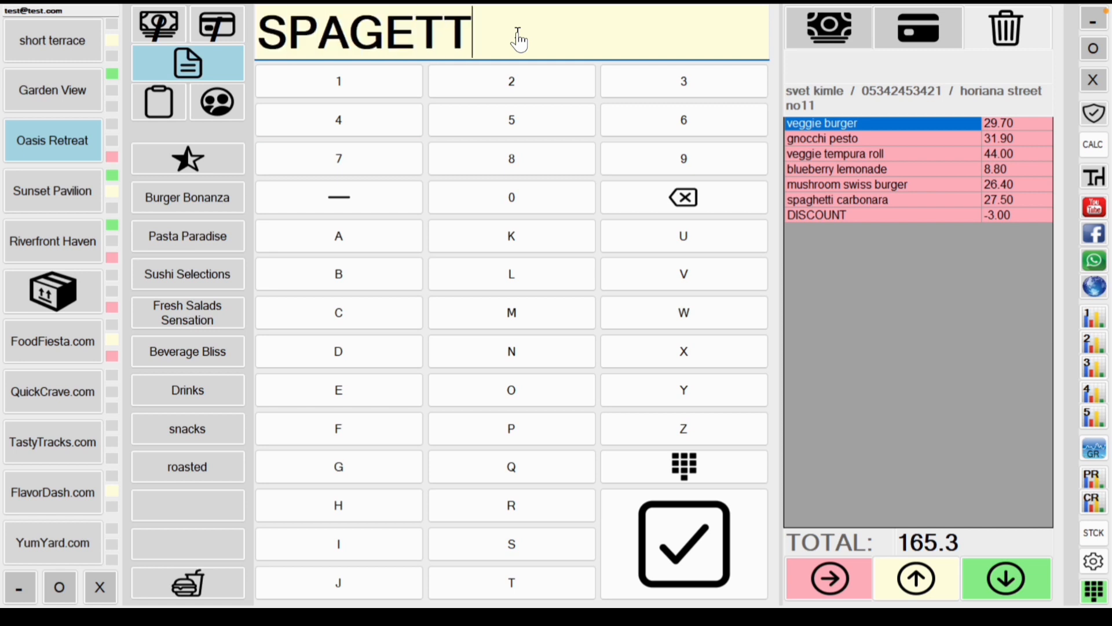
{"action": "type", "text": "I LOW"}
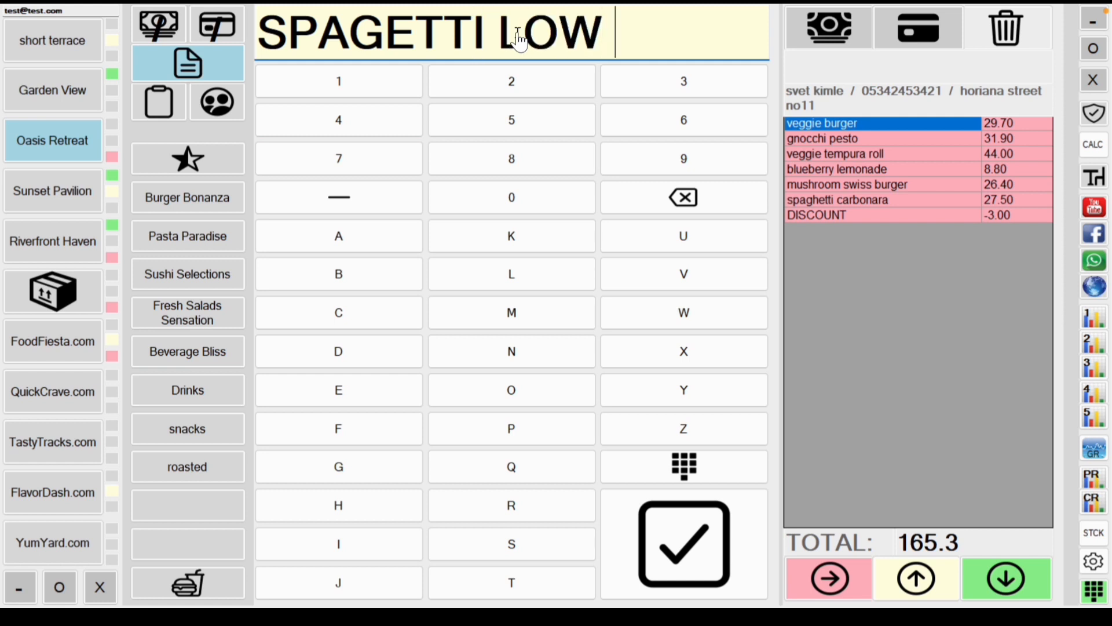
{"action": "type", "text": " HEAT"}
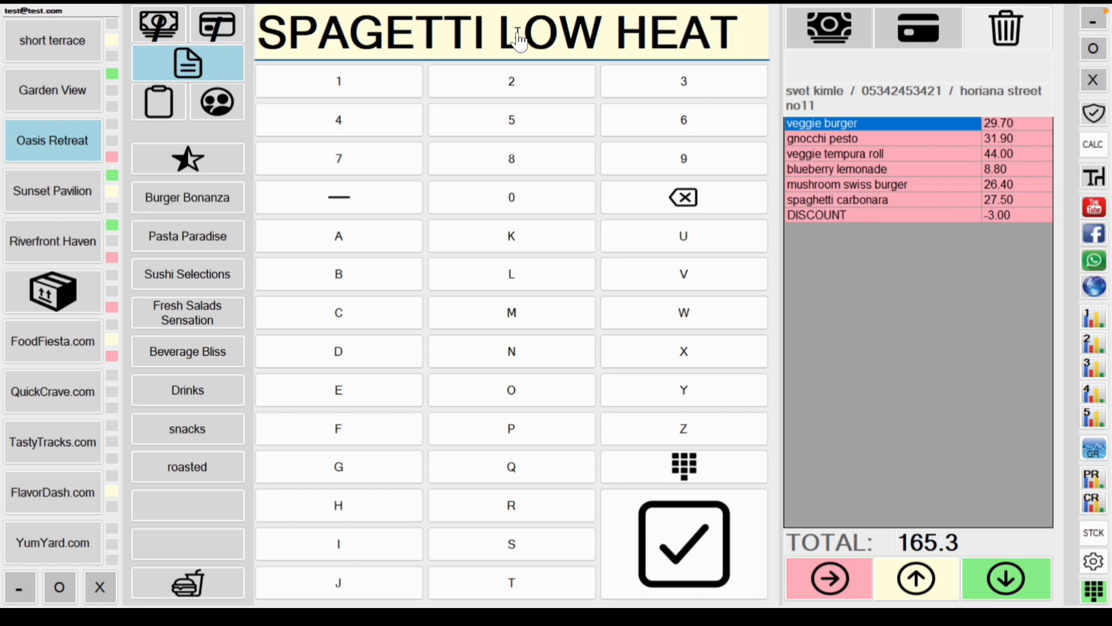
{"action": "type", "text": " PLEASE"}
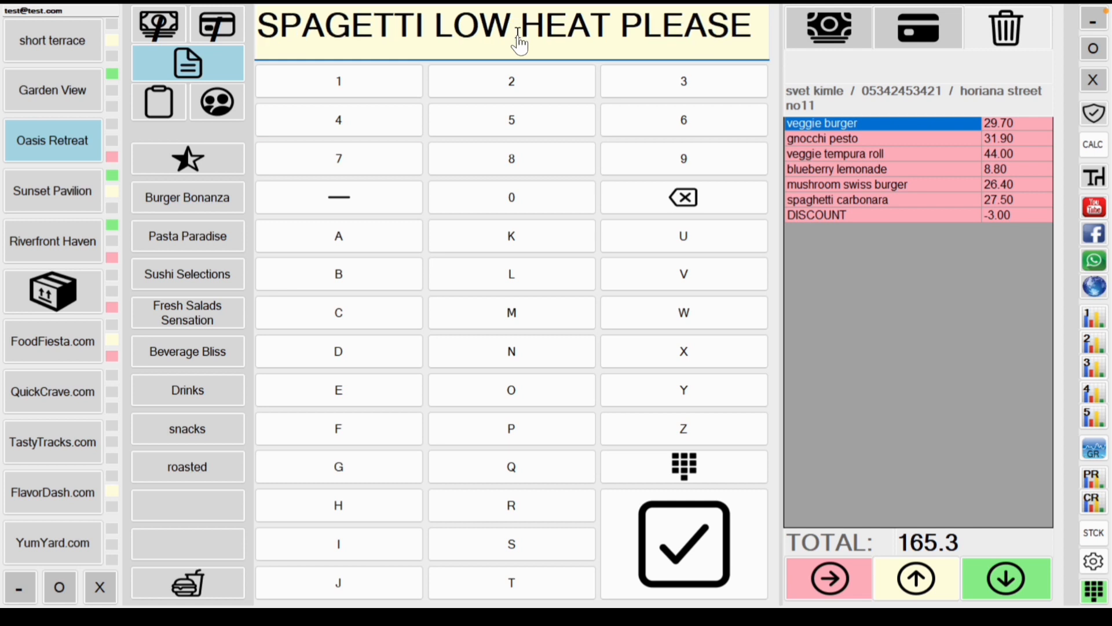
{"action": "left_click", "coordinate": [671, 522]}
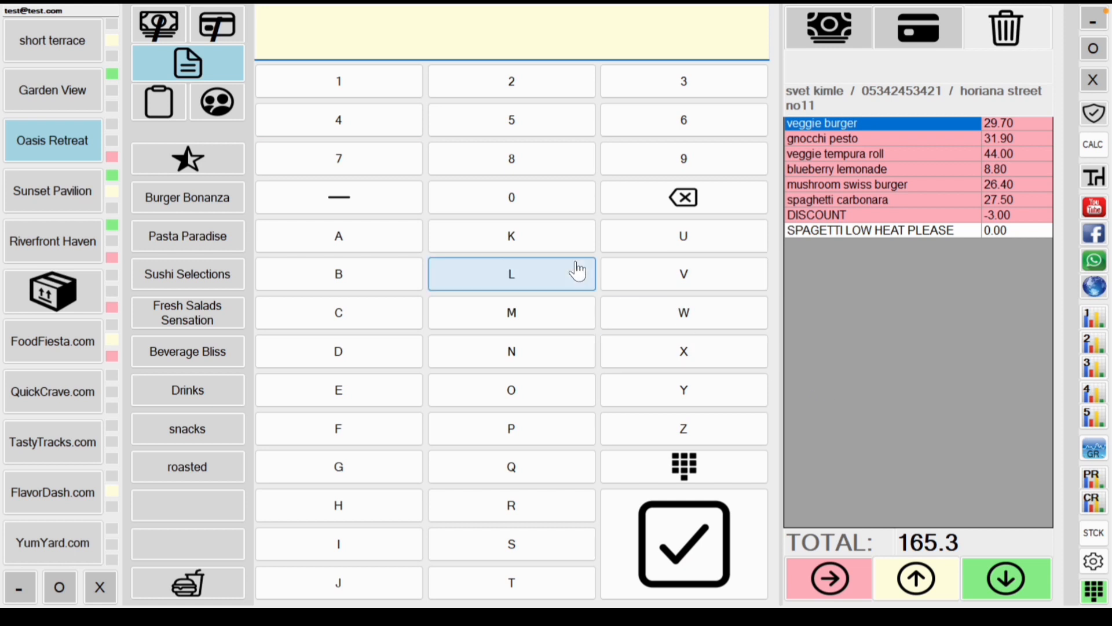
{"action": "left_click", "coordinate": [830, 578]}
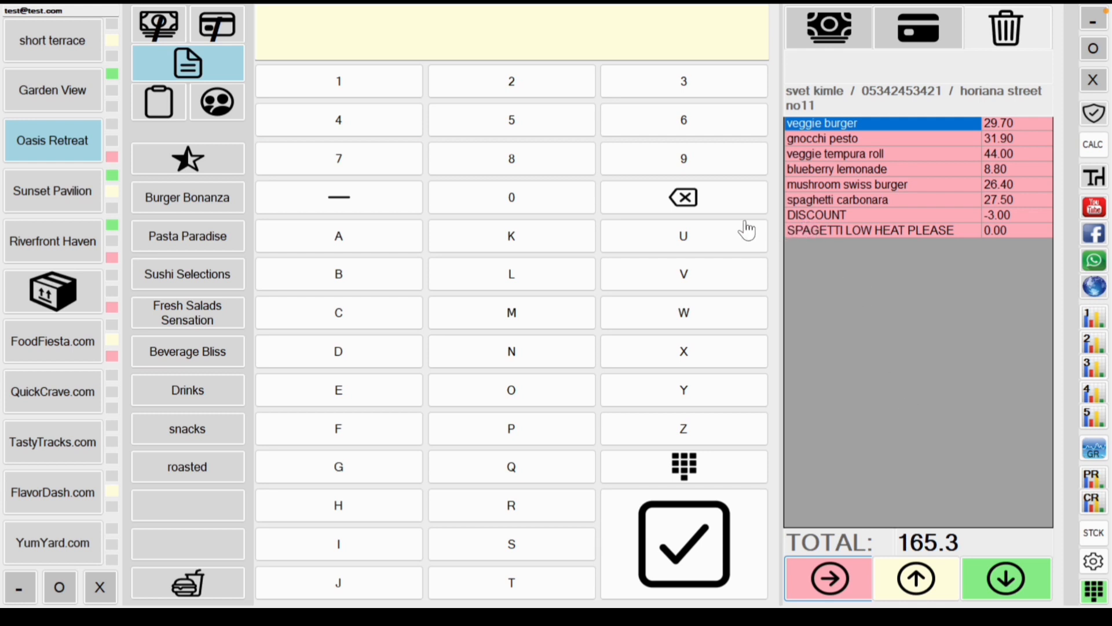
Step: Preview the receipt for the 165.3 delivery order, then display the favourite products
{"action": "left_click", "coordinate": [156, 119]}
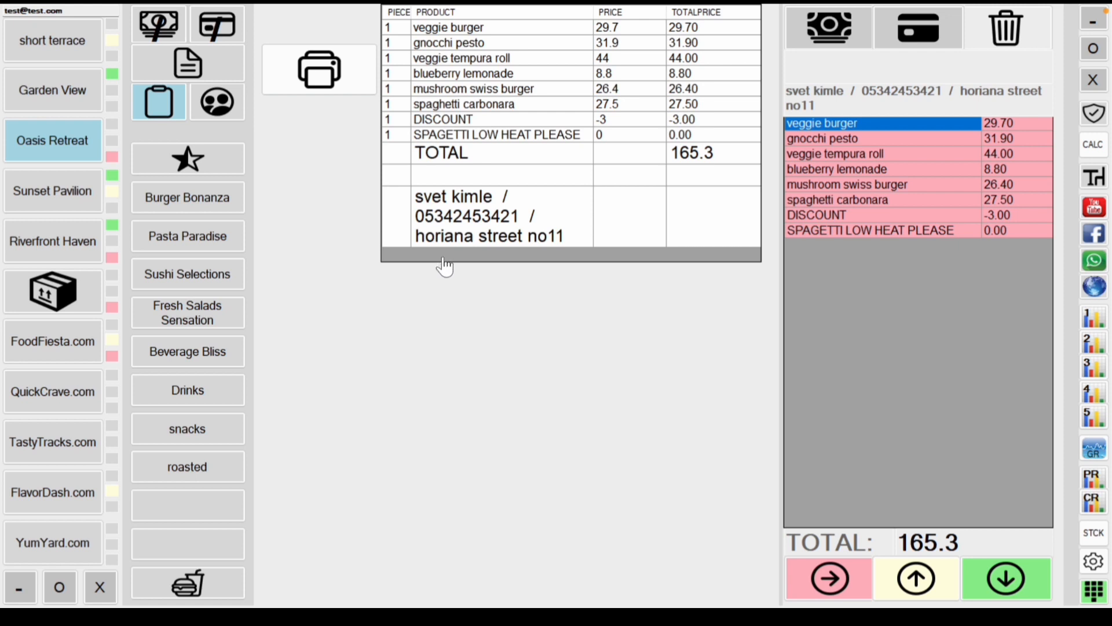
{"action": "left_click", "coordinate": [221, 173]}
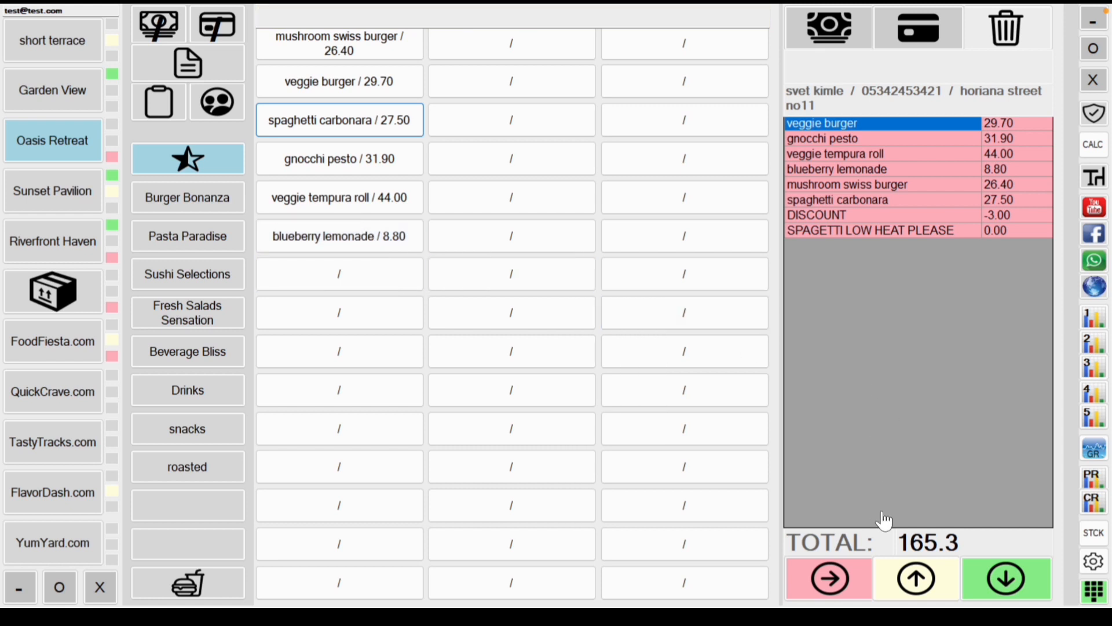
Step: Send the delivery customer's 165.3 order items and settle it by card, leaving a 0 total
{"action": "left_click", "coordinate": [917, 579]}
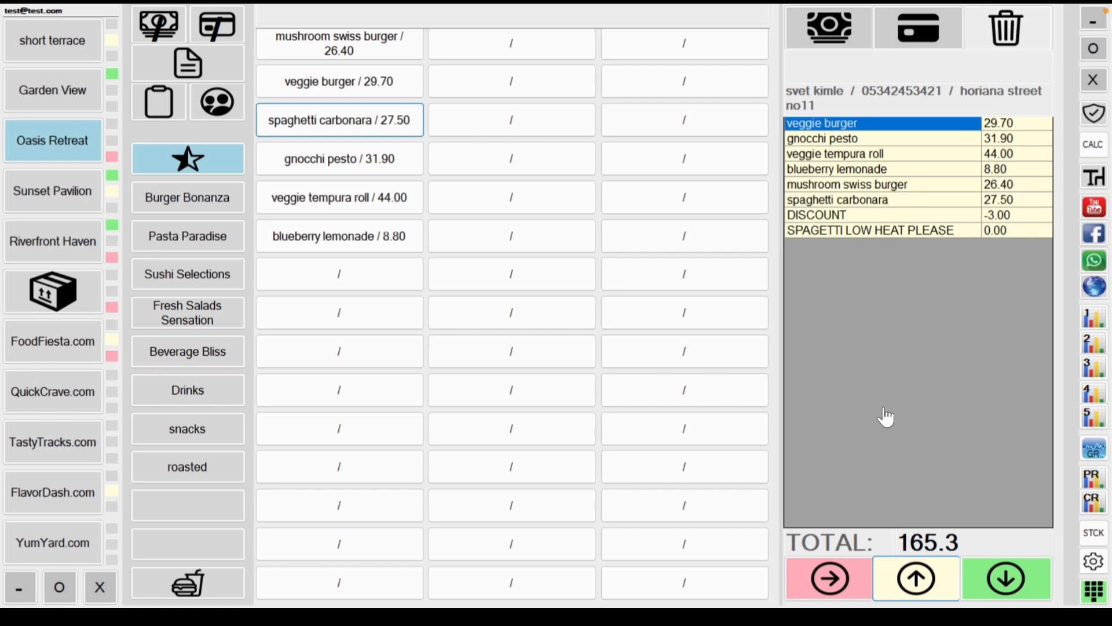
{"action": "left_click", "coordinate": [1007, 590]}
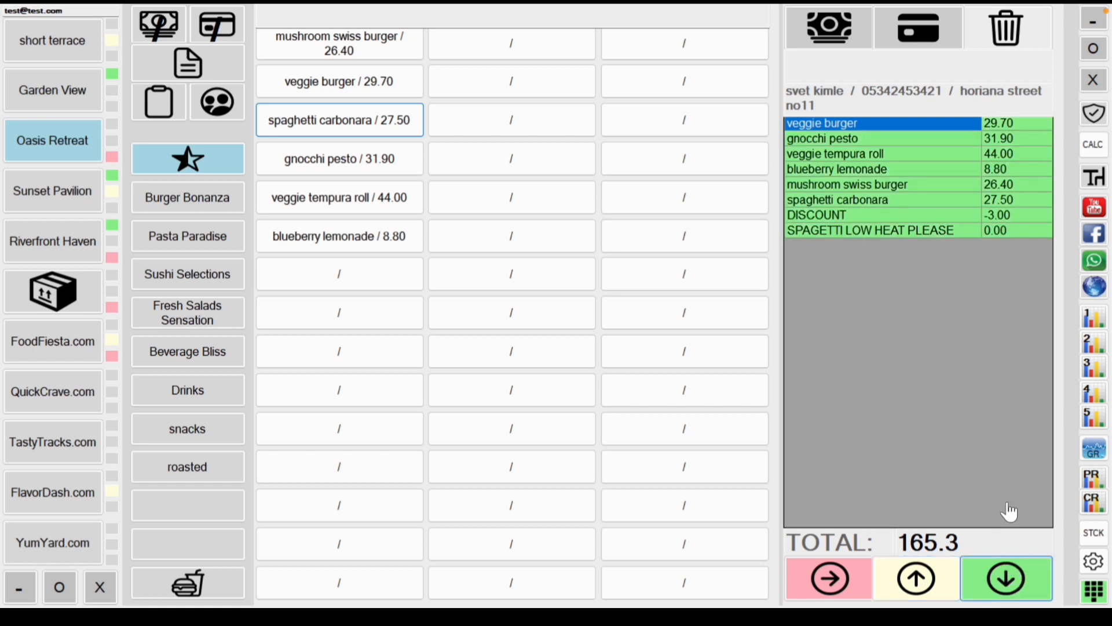
{"action": "left_click", "coordinate": [926, 41]}
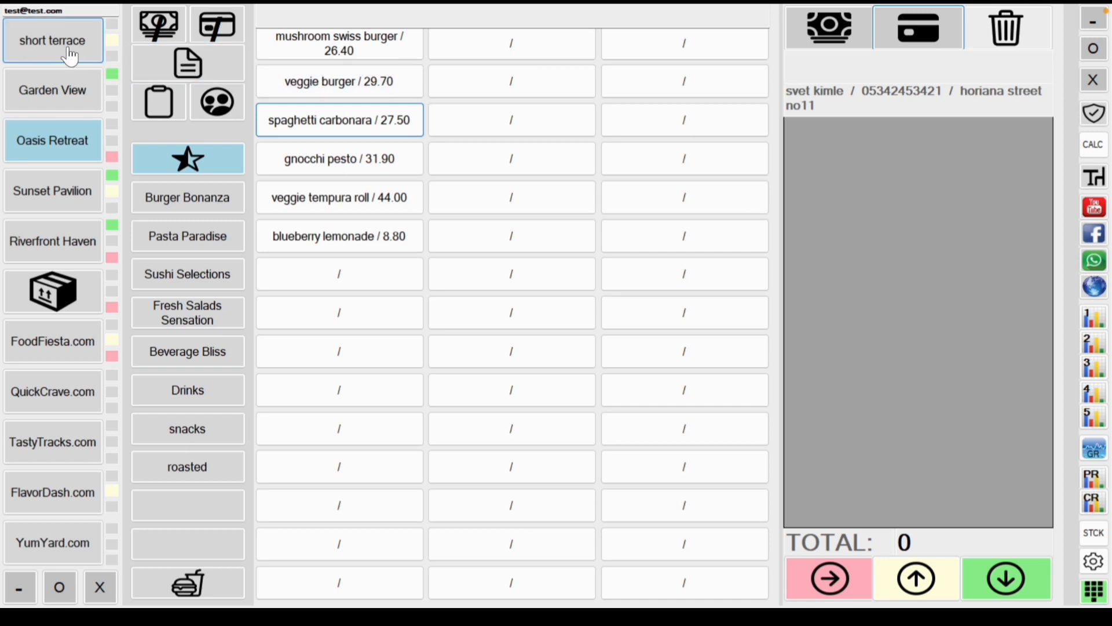
Step: Browse the area tables and open the Sunset Pavilion table's 198.50 order
{"action": "left_click", "coordinate": [58, 235]}
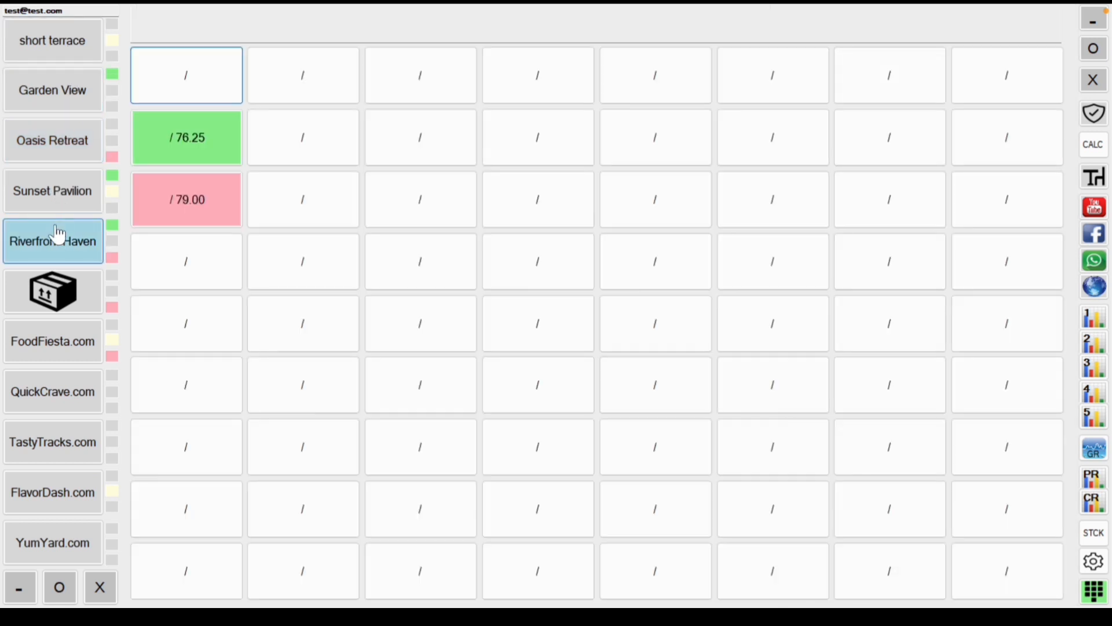
{"action": "left_click", "coordinate": [59, 199]}
{"action": "left_click", "coordinate": [61, 138]}
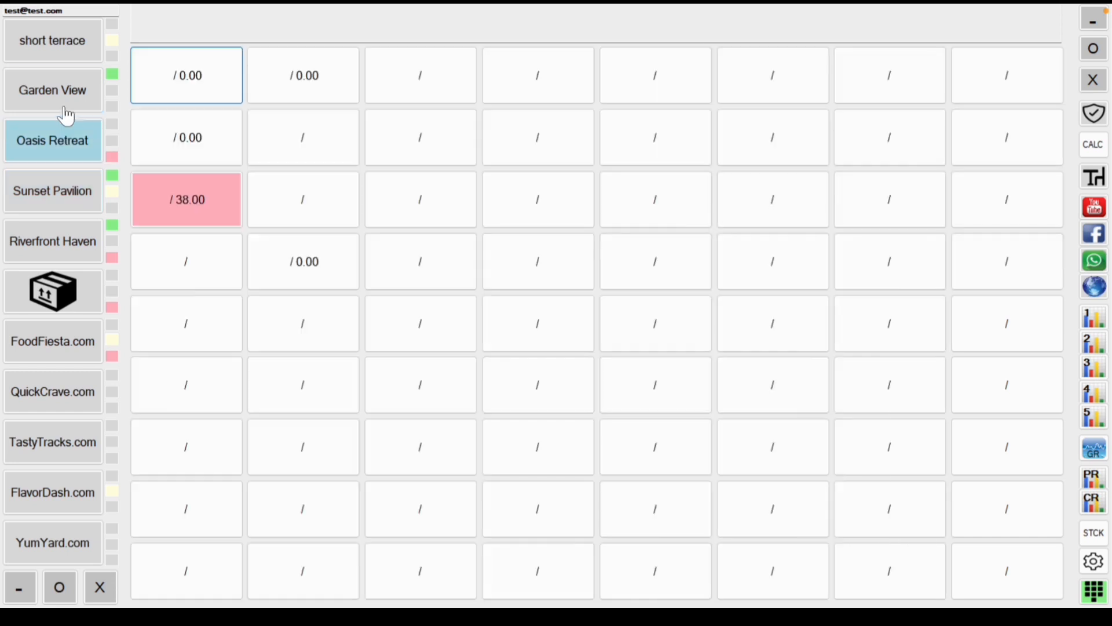
{"action": "left_click", "coordinate": [68, 107]}
{"action": "left_click", "coordinate": [70, 59]}
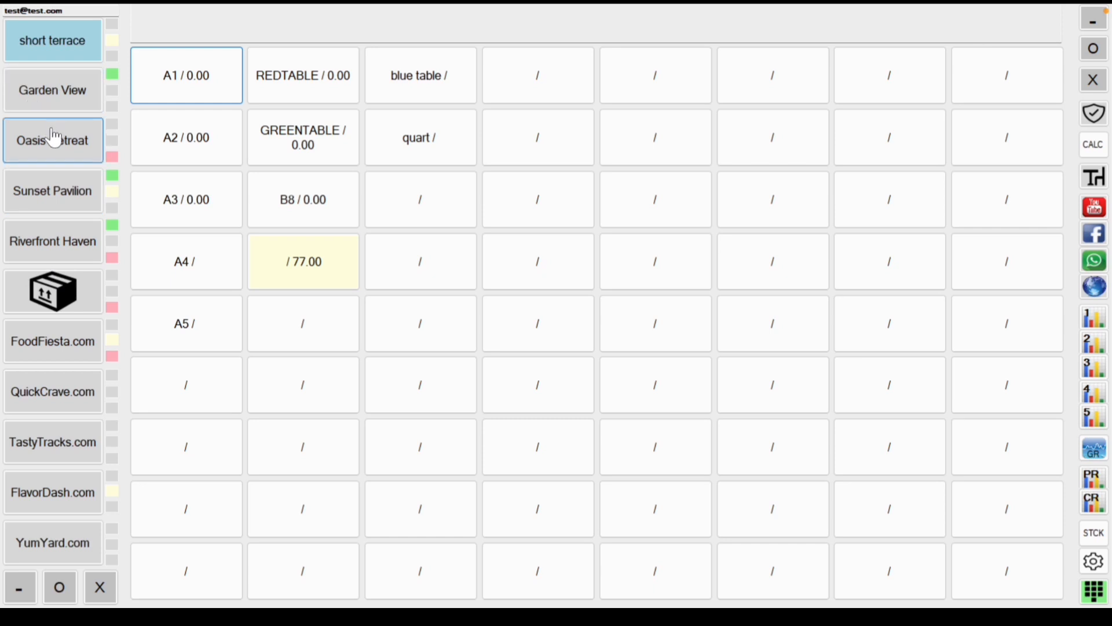
{"action": "left_click", "coordinate": [59, 191]}
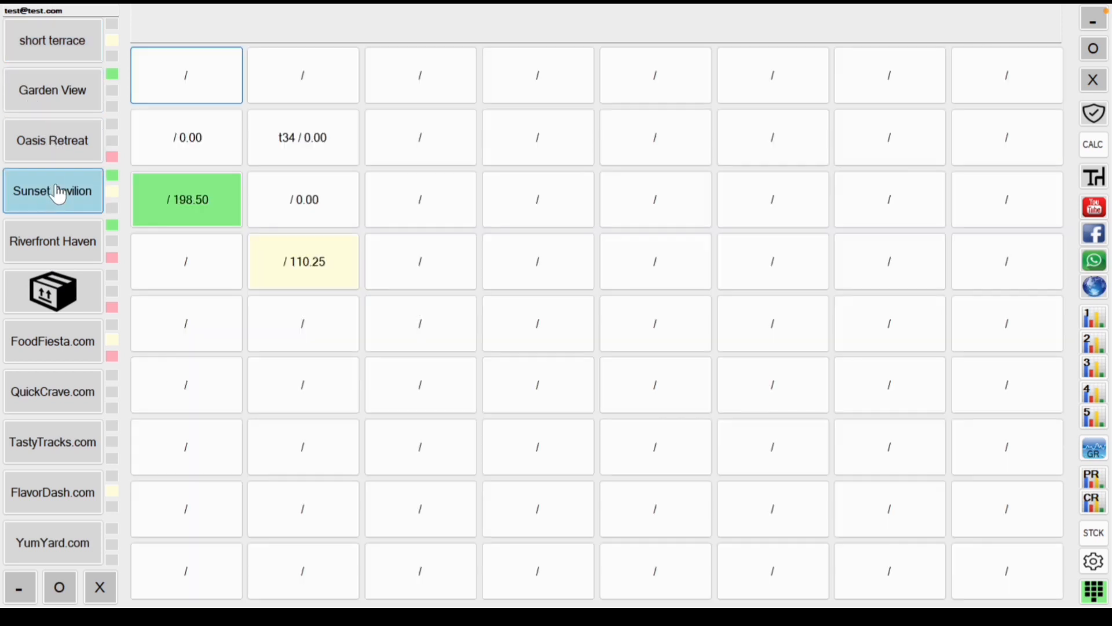
{"action": "left_click", "coordinate": [195, 210]}
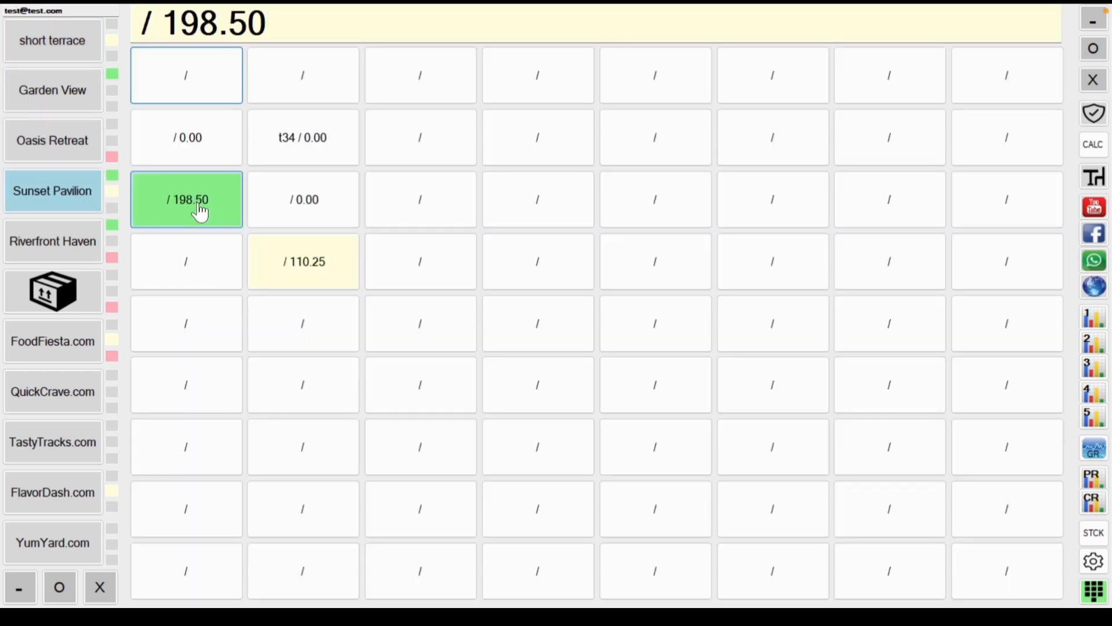
{"action": "left_click", "coordinate": [198, 215]}
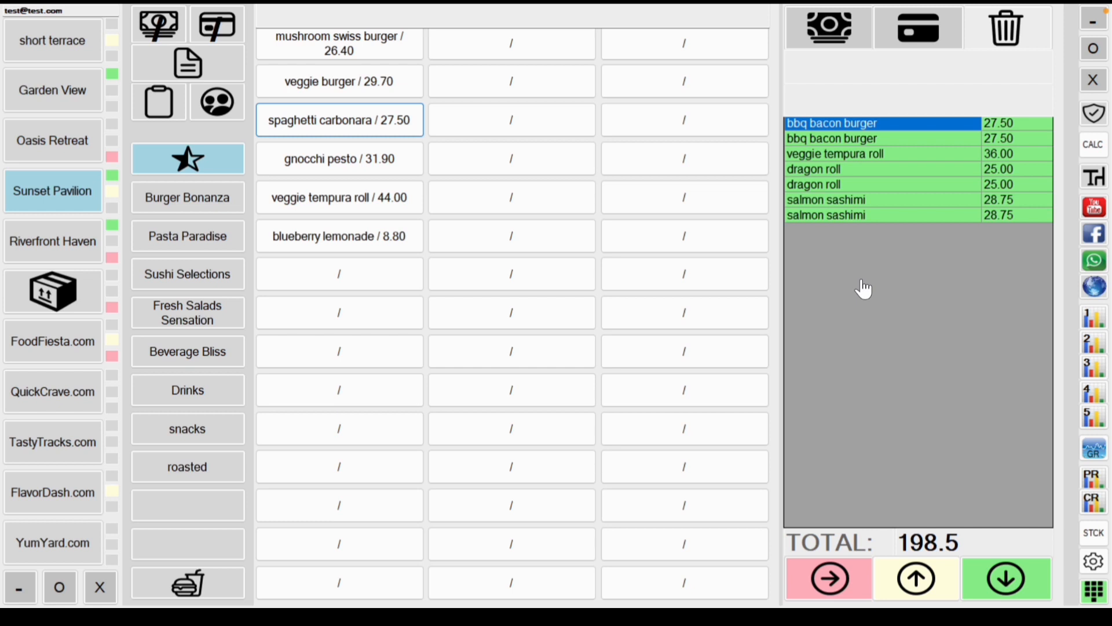
Step: Reopen the 198.50 Sunset Pavilion order and bring up the customer list
{"action": "left_click", "coordinate": [72, 154]}
{"action": "left_click", "coordinate": [67, 183]}
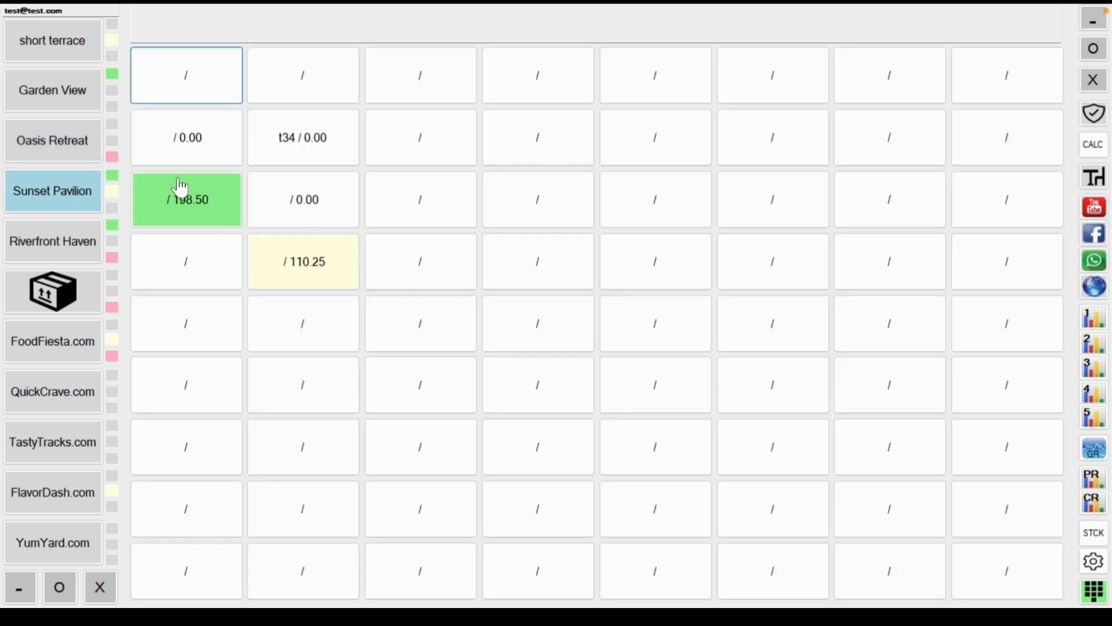
{"action": "left_click", "coordinate": [180, 187]}
{"action": "left_click", "coordinate": [179, 203]}
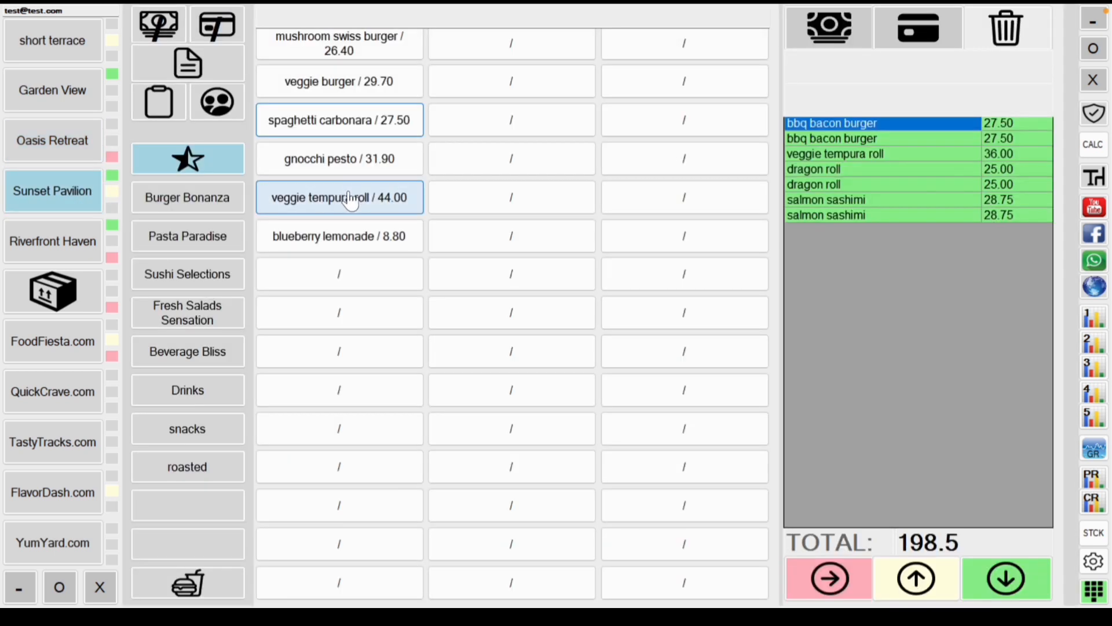
{"action": "left_click", "coordinate": [217, 103]}
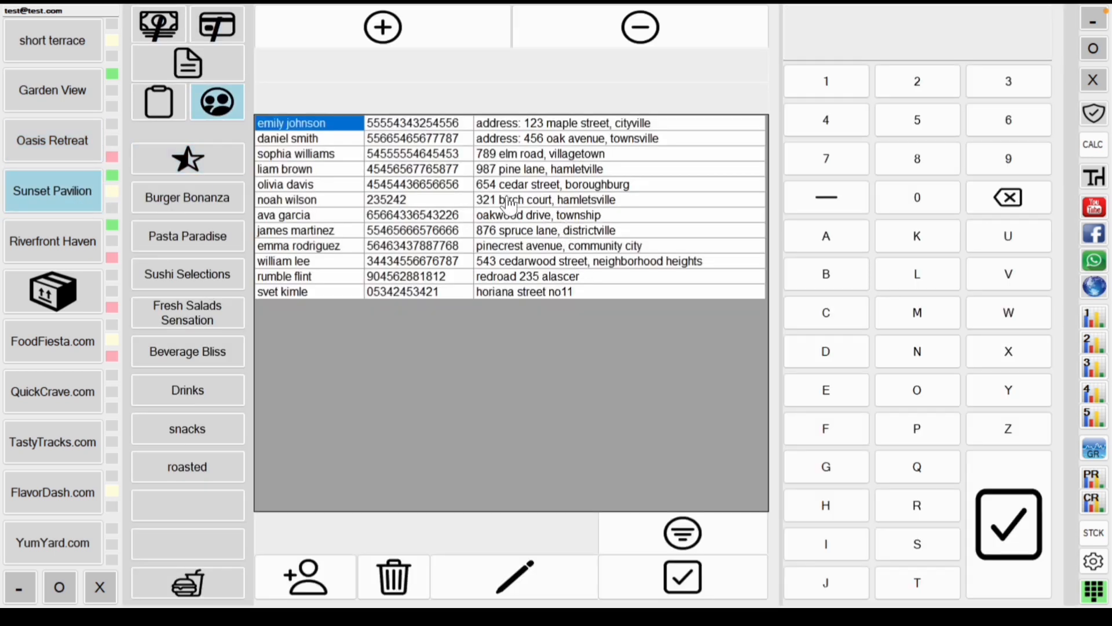
Step: Attach the chosen saved customer to the 198.5 order and return to the menu items
{"action": "left_click", "coordinate": [317, 253]}
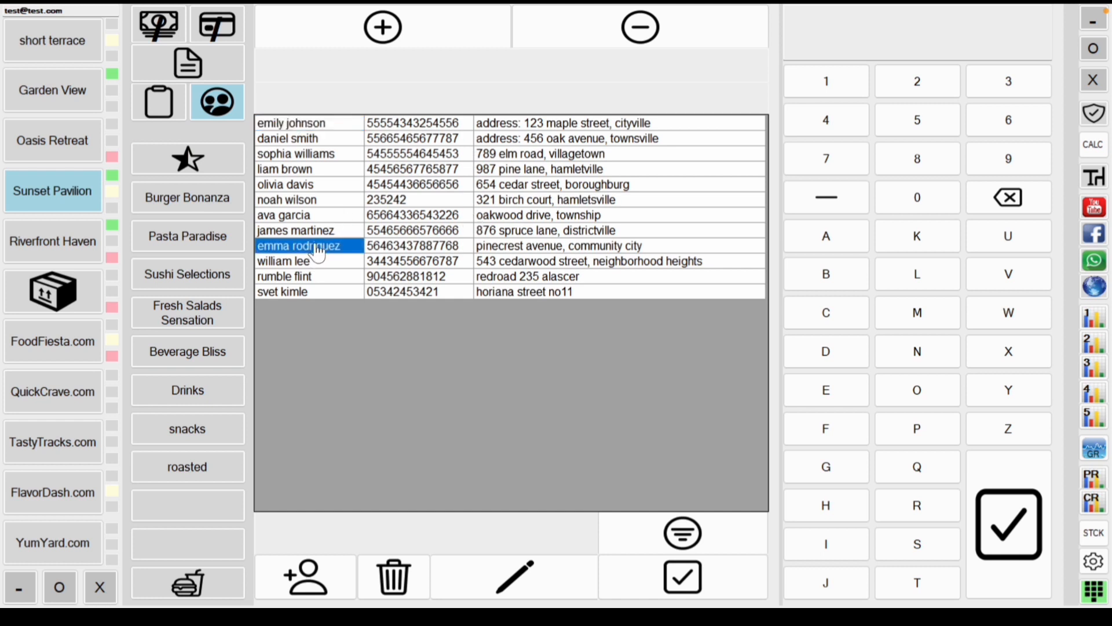
{"action": "left_click", "coordinate": [336, 255]}
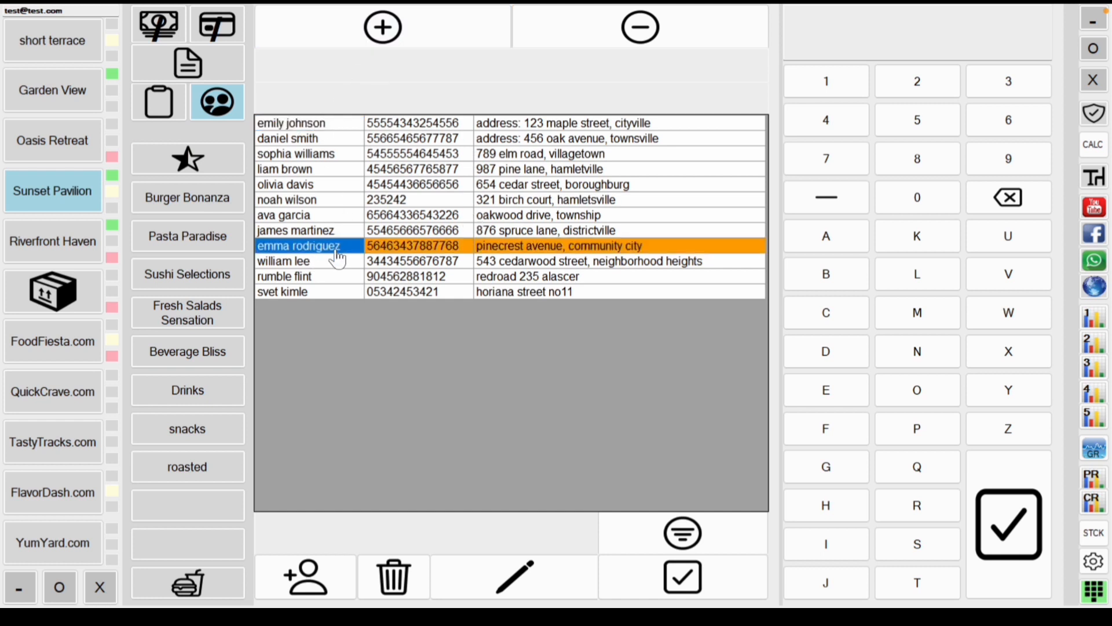
{"action": "left_click", "coordinate": [381, 26]}
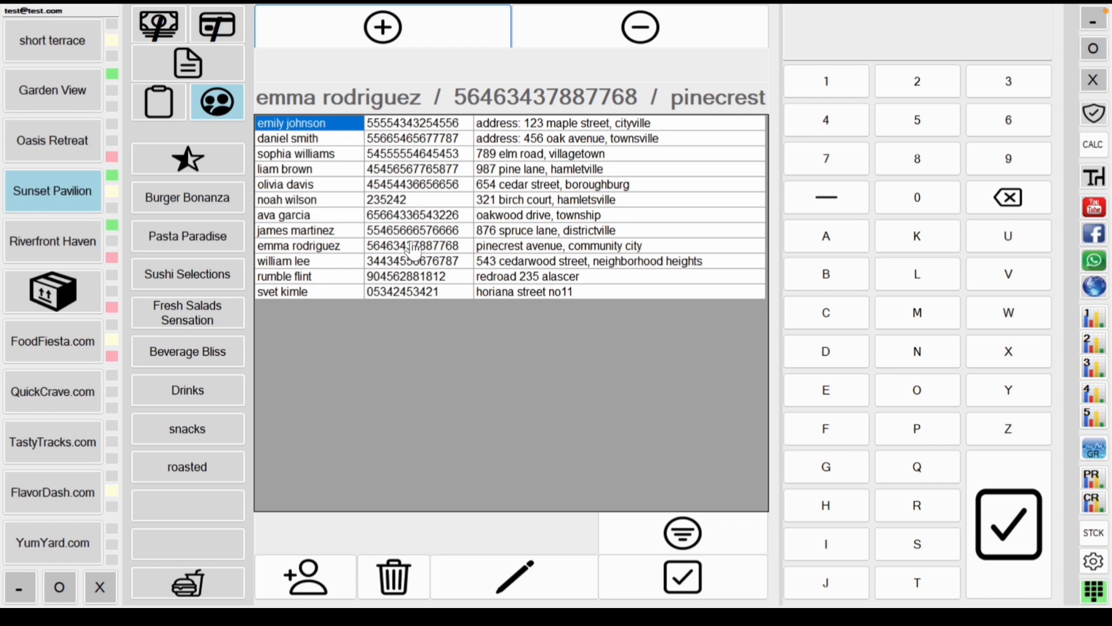
{"action": "left_click", "coordinate": [218, 101]}
{"action": "left_click", "coordinate": [189, 153]}
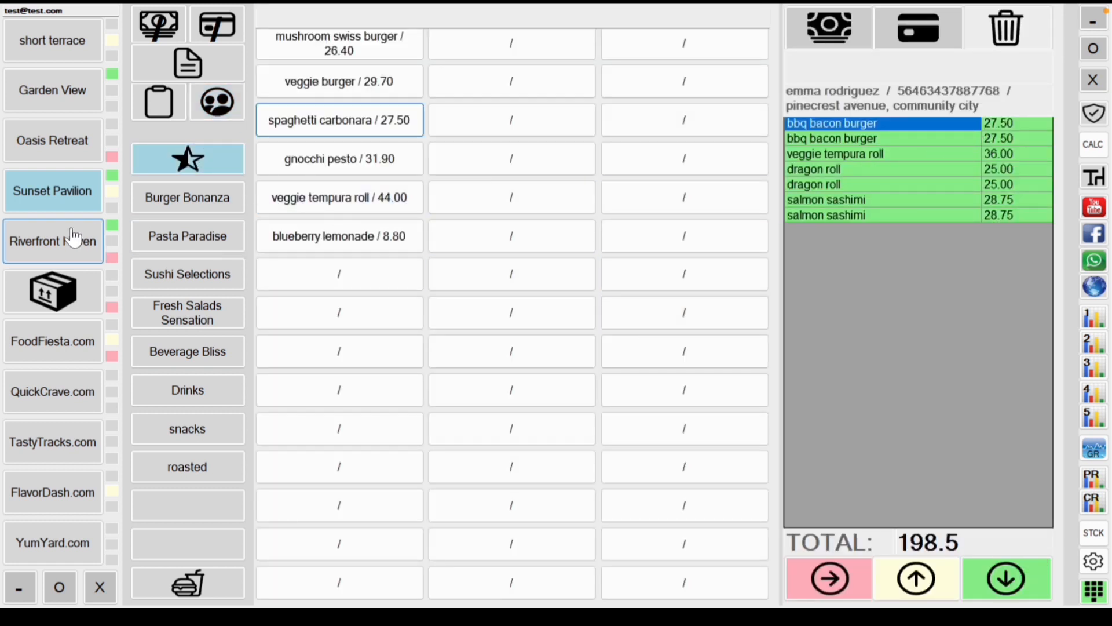
Step: Rename the customer's former 198.50 Sunset Pavilion table to 'orange table'
{"action": "left_click", "coordinate": [78, 204]}
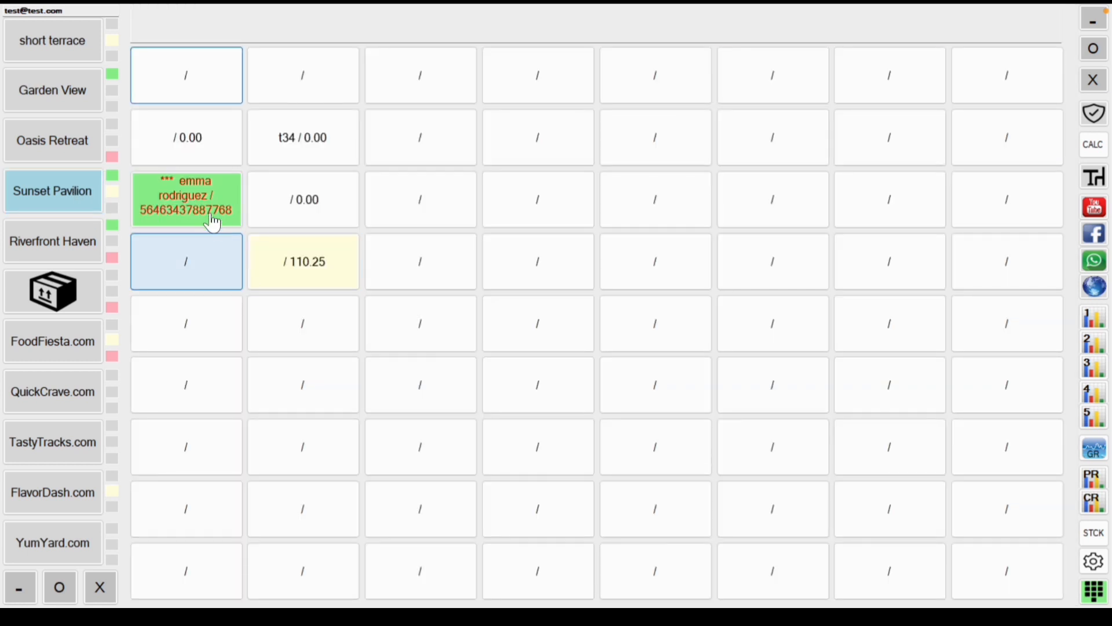
{"action": "right_click", "coordinate": [194, 205]}
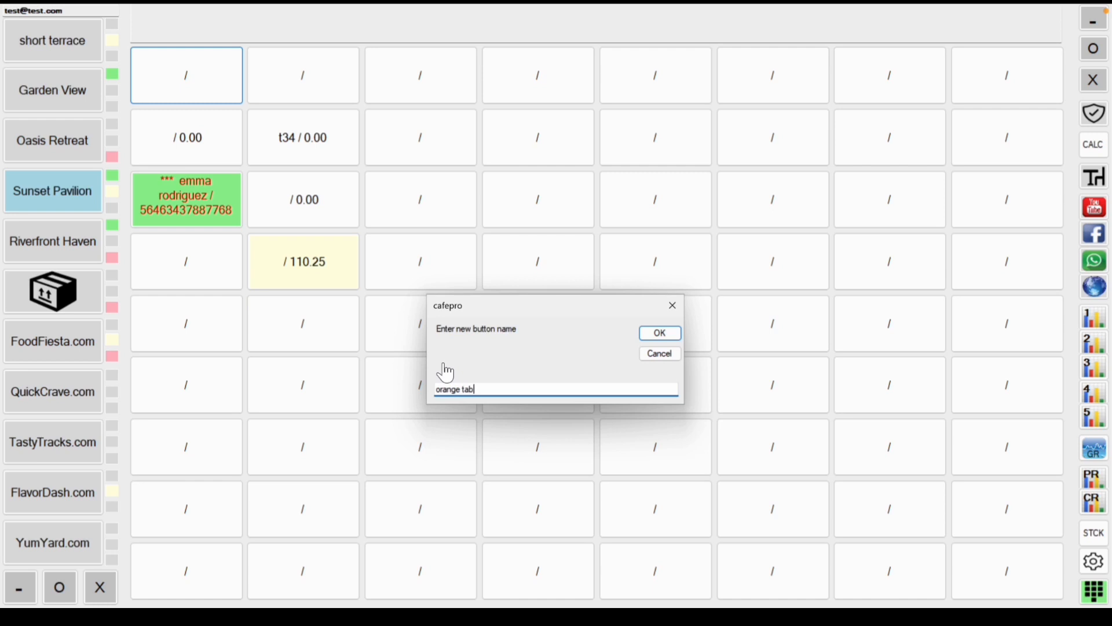
{"action": "key", "text": "Return"}
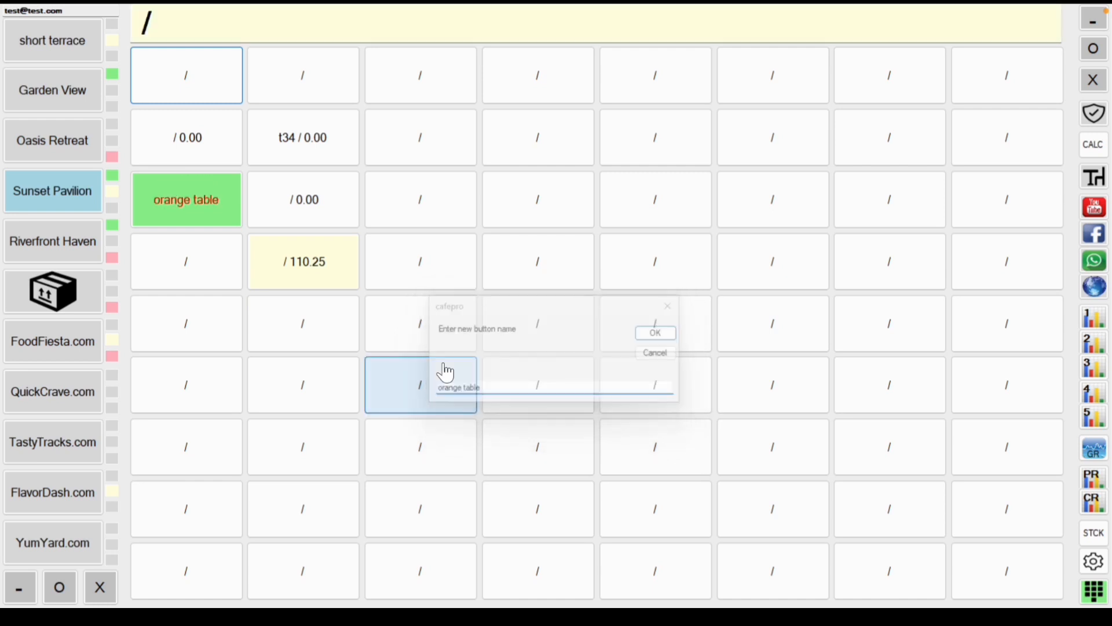
{"action": "left_click", "coordinate": [74, 158]}
{"action": "left_click", "coordinate": [84, 208]}
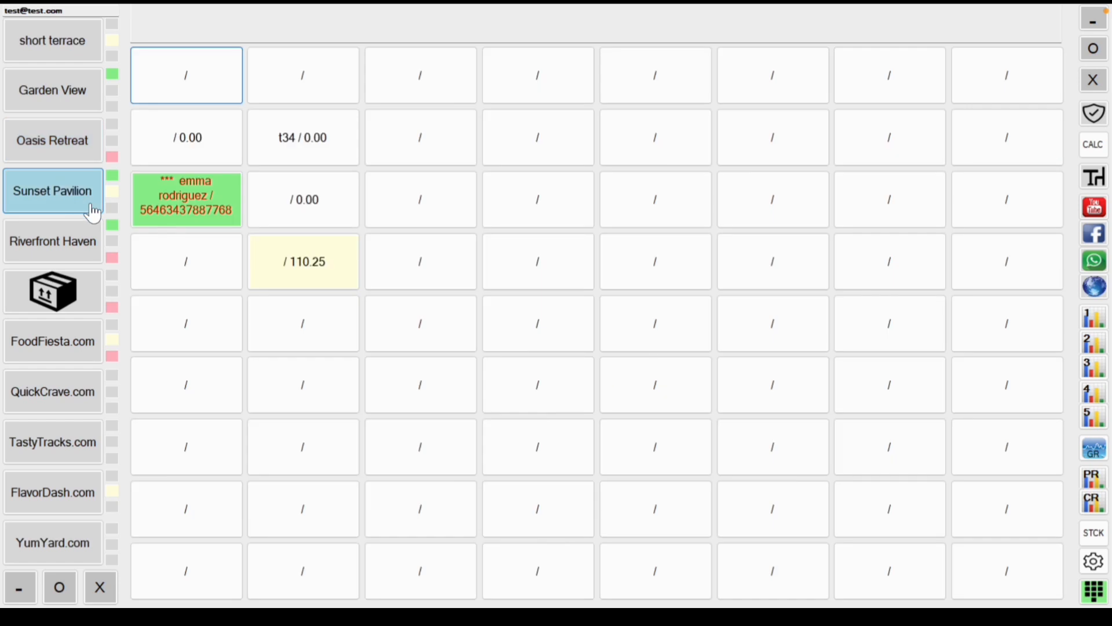
{"action": "left_click", "coordinate": [194, 211]}
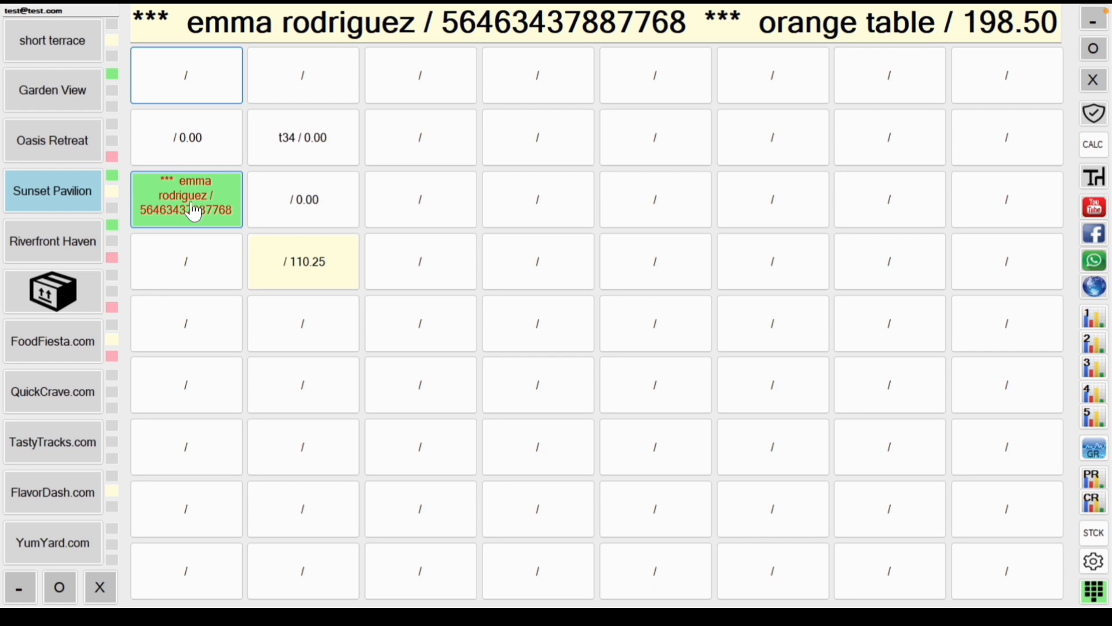
Step: Open the orange table's 198.5 order and toggle the Tт toolbar button
{"action": "left_click", "coordinate": [194, 211]}
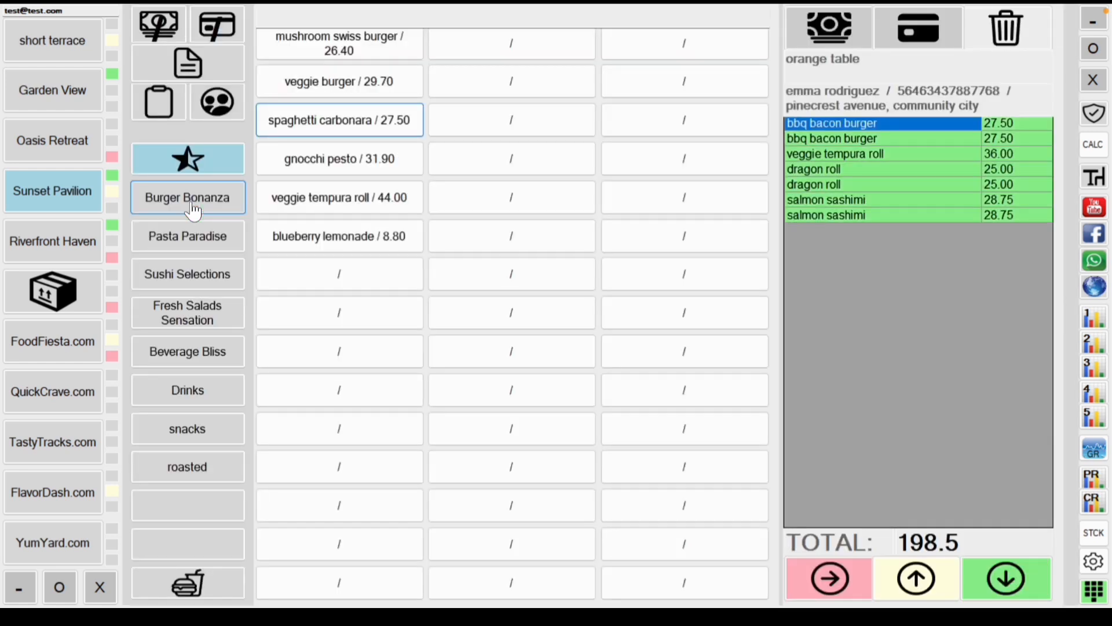
{"action": "left_click", "coordinate": [264, 247]}
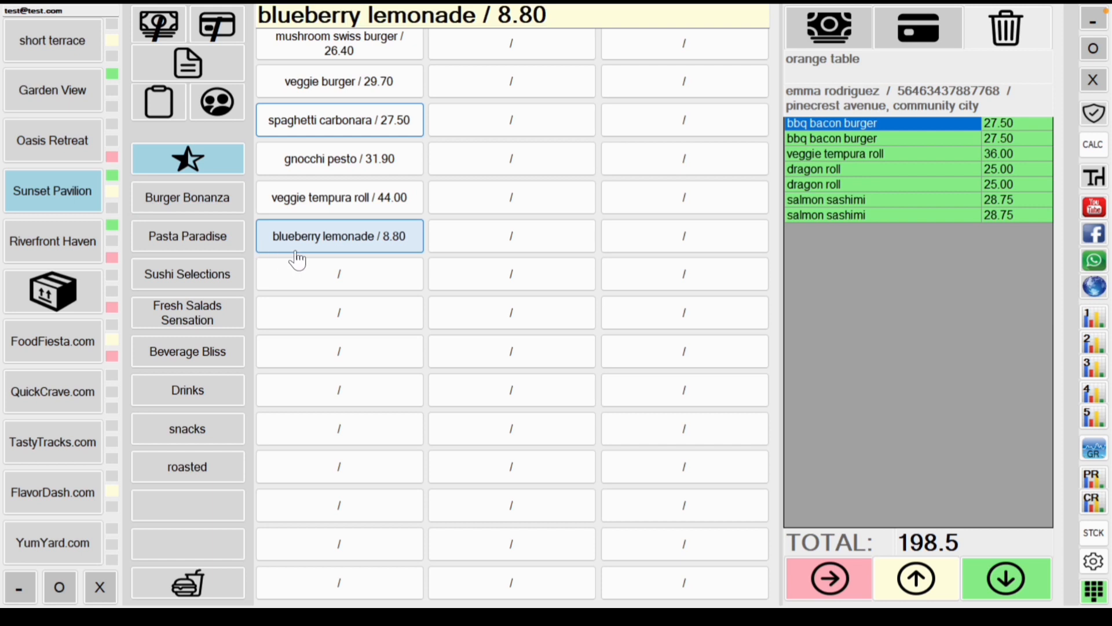
{"action": "left_click", "coordinate": [538, 279]}
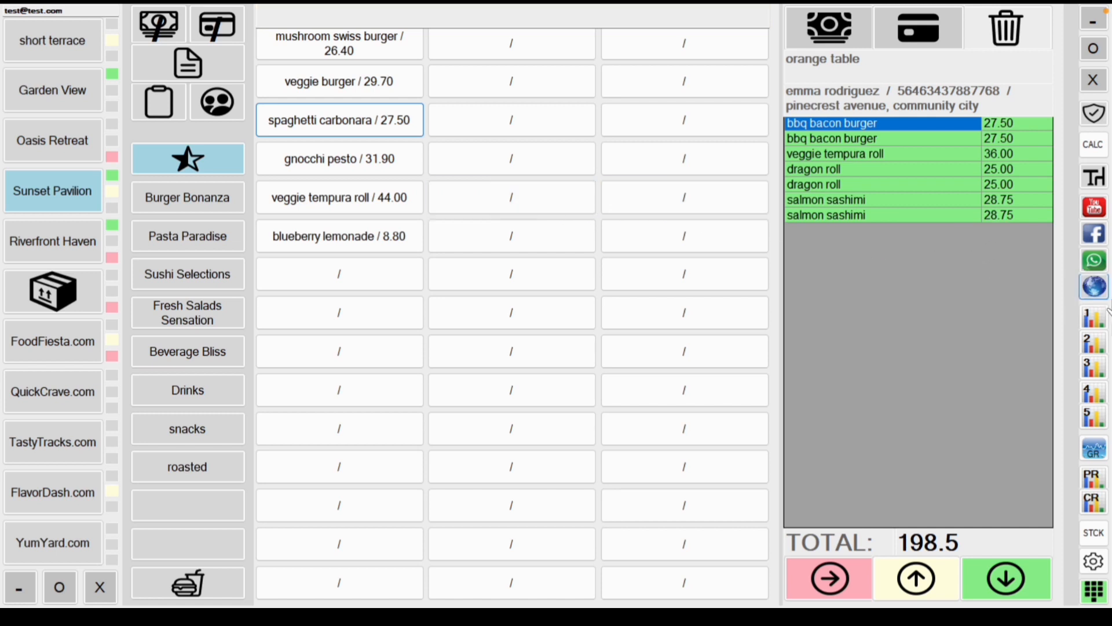
{"action": "left_click", "coordinate": [1097, 180]}
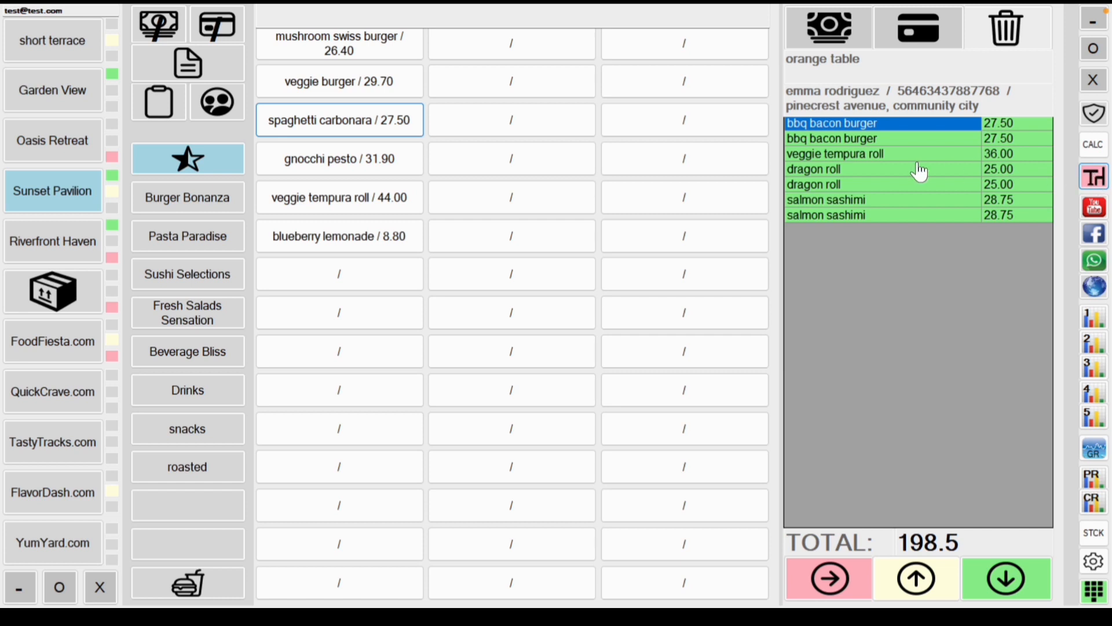
Step: Check an empty Riverfront Haven table, then open the Garden View table's 139.50 order
{"action": "left_click", "coordinate": [74, 250]}
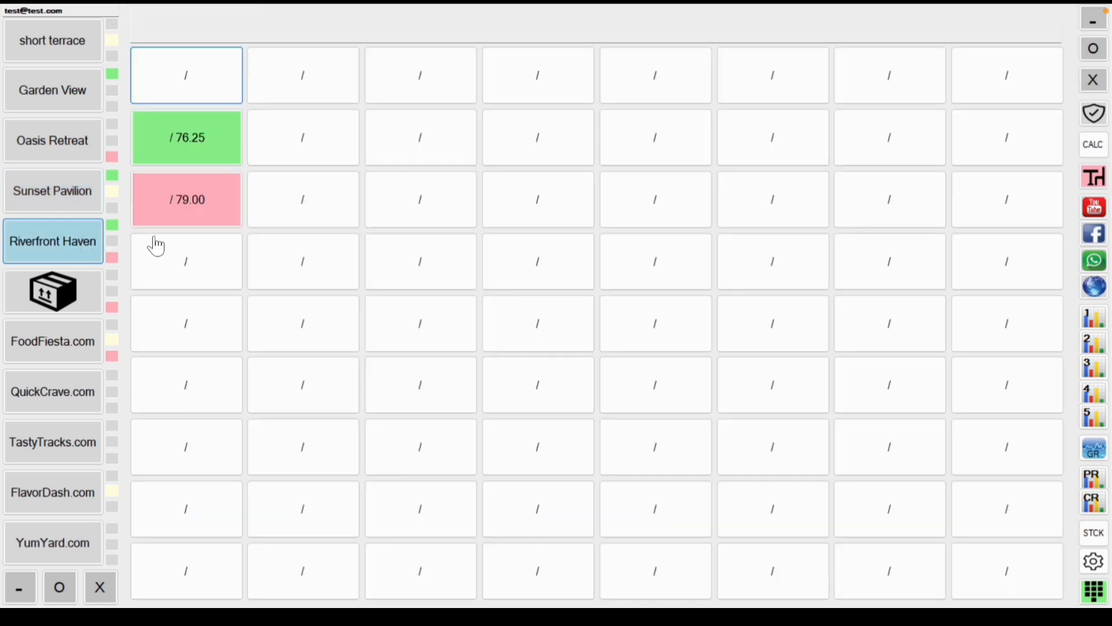
{"action": "left_click", "coordinate": [338, 148]}
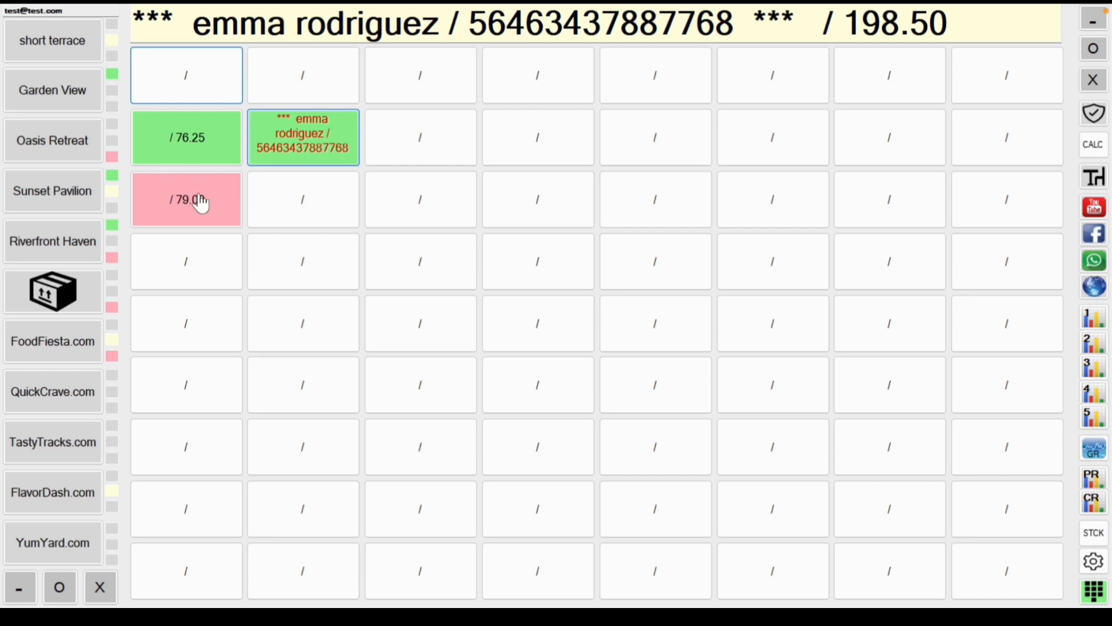
{"action": "left_click", "coordinate": [76, 101]}
{"action": "left_click", "coordinate": [325, 213]}
{"action": "left_click", "coordinate": [325, 213]}
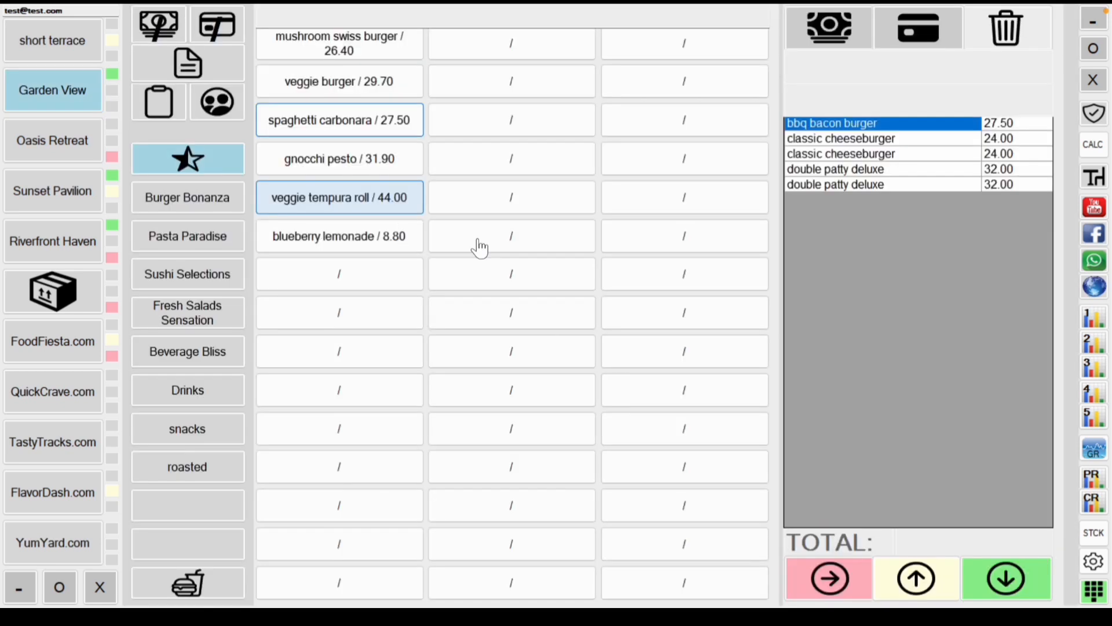
{"action": "left_click", "coordinate": [1098, 183]}
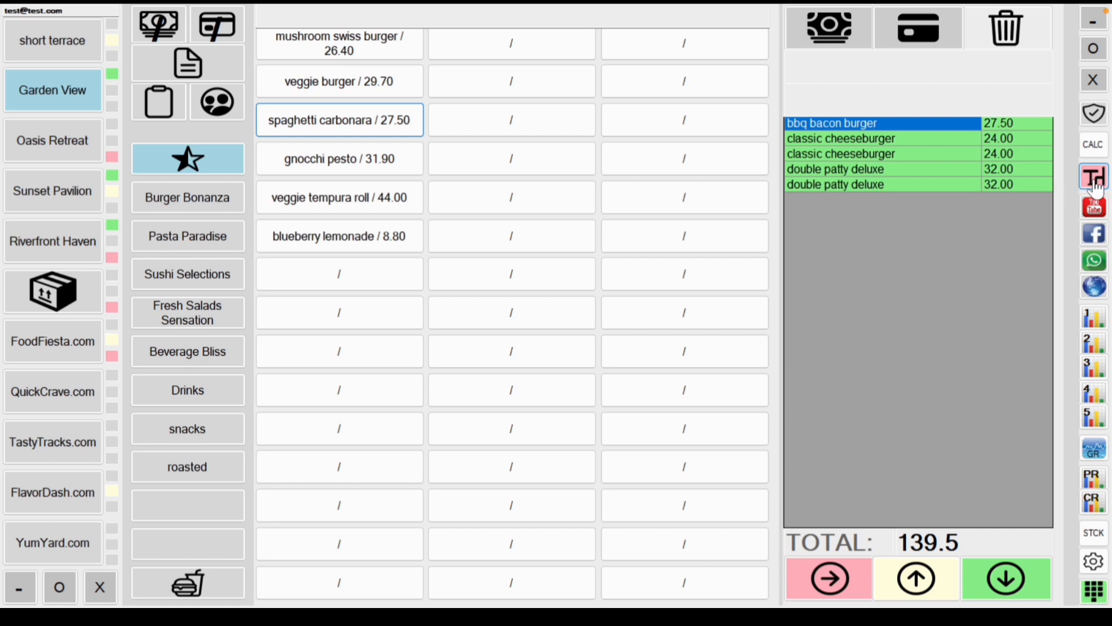
Step: Cycle through every area's tables, ending on the parcel area's orders
{"action": "left_click", "coordinate": [65, 46]}
{"action": "left_click", "coordinate": [67, 89]}
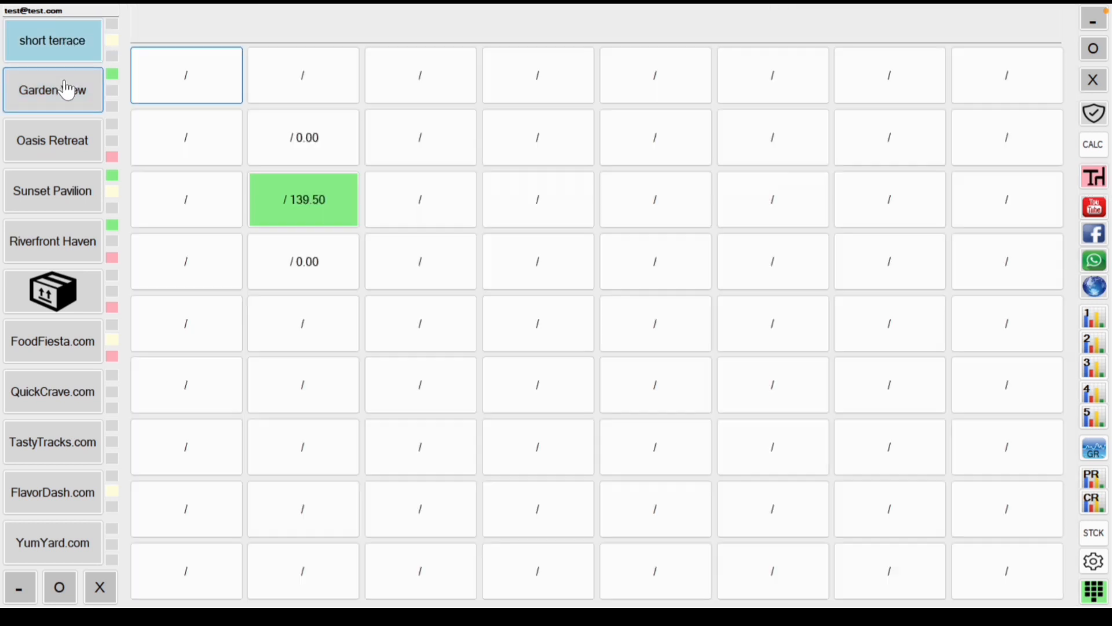
{"action": "left_click", "coordinate": [65, 142]}
{"action": "left_click", "coordinate": [63, 191]}
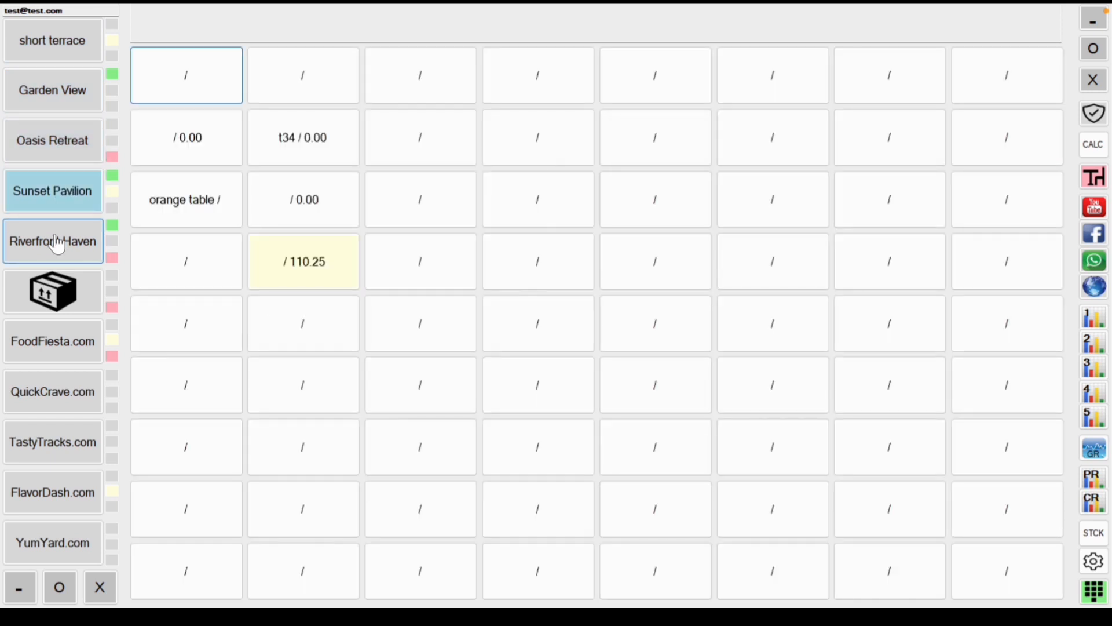
{"action": "left_click", "coordinate": [56, 244]}
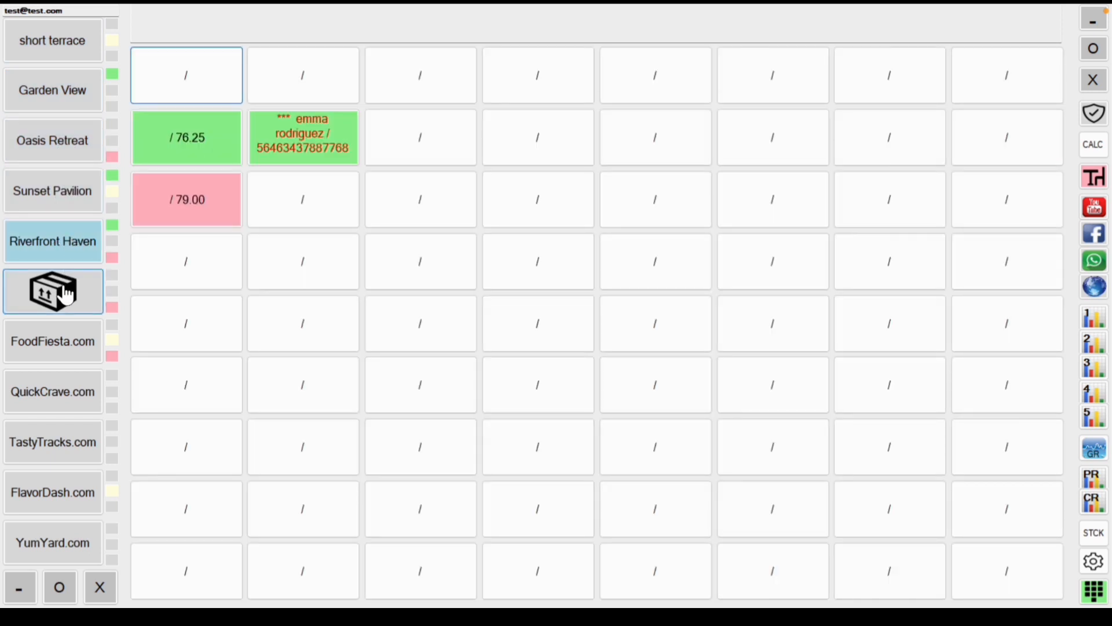
{"action": "left_click", "coordinate": [65, 295]}
{"action": "left_click", "coordinate": [316, 221]}
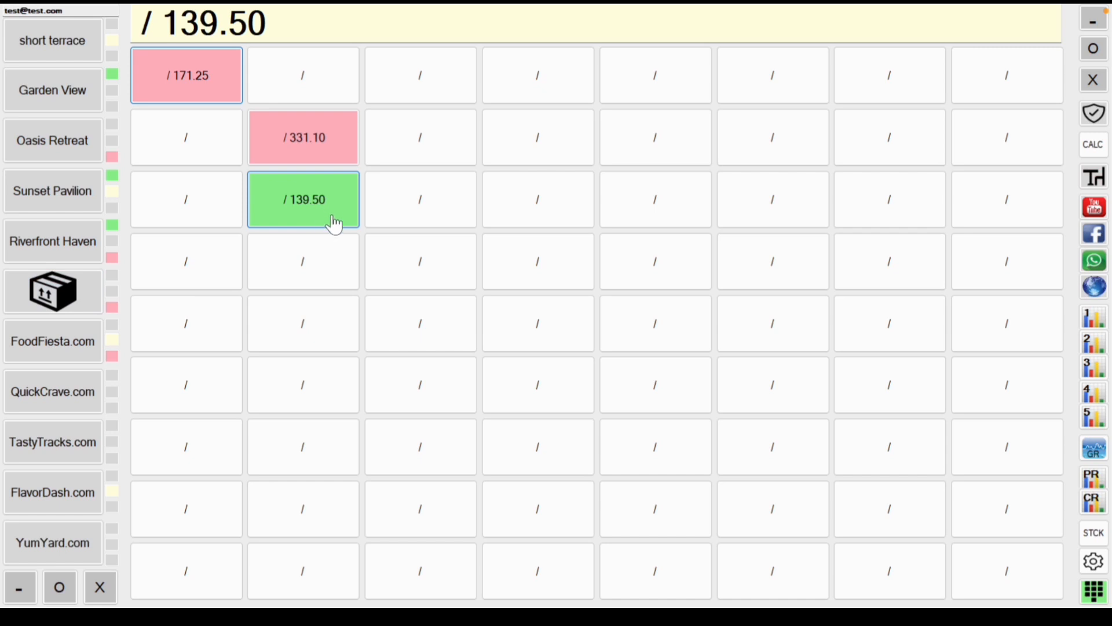
Step: Inspect the parcel area's 139.50 order total by selecting and deselecting it
{"action": "left_click", "coordinate": [336, 243]}
{"action": "left_click", "coordinate": [329, 199]}
{"action": "left_click", "coordinate": [176, 243]}
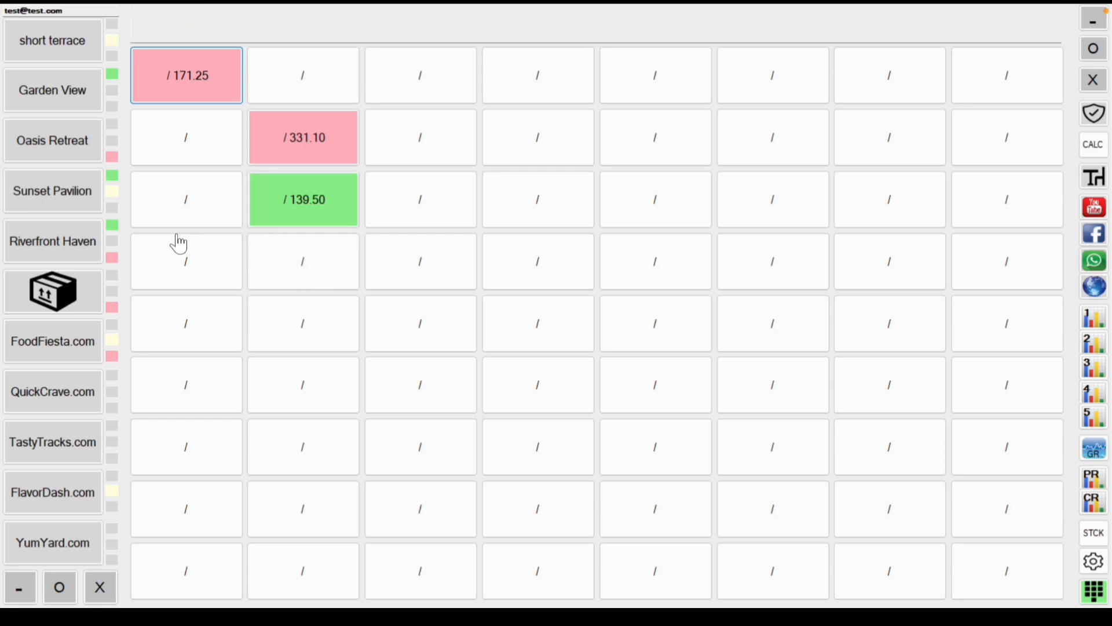
{"action": "left_click", "coordinate": [1029, 207]}
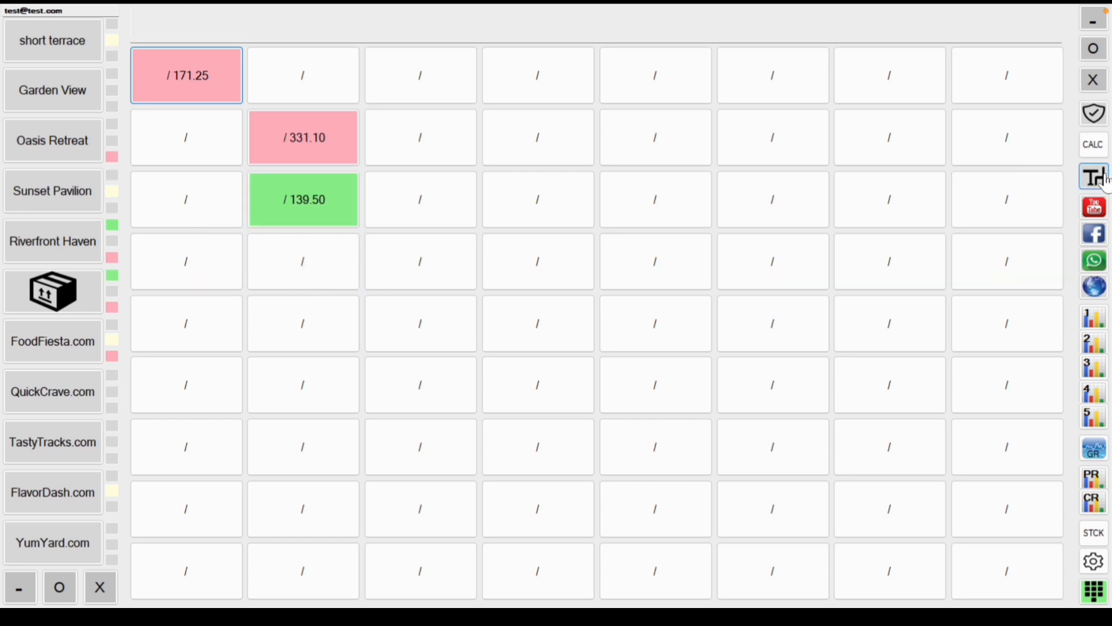
{"action": "left_click", "coordinate": [301, 192]}
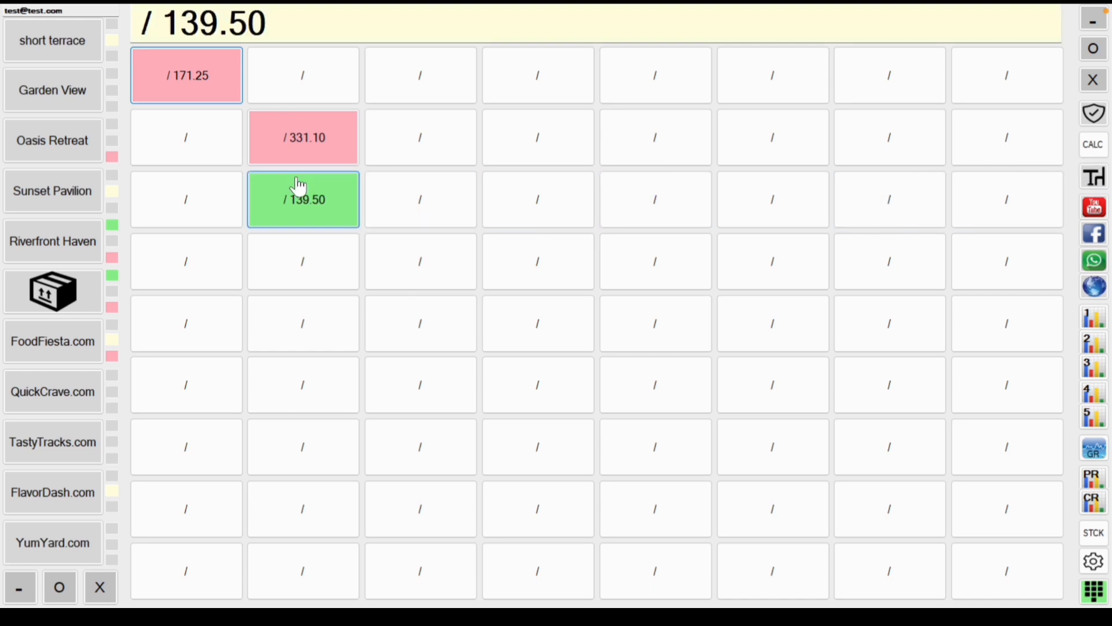
{"action": "left_click", "coordinate": [308, 199]}
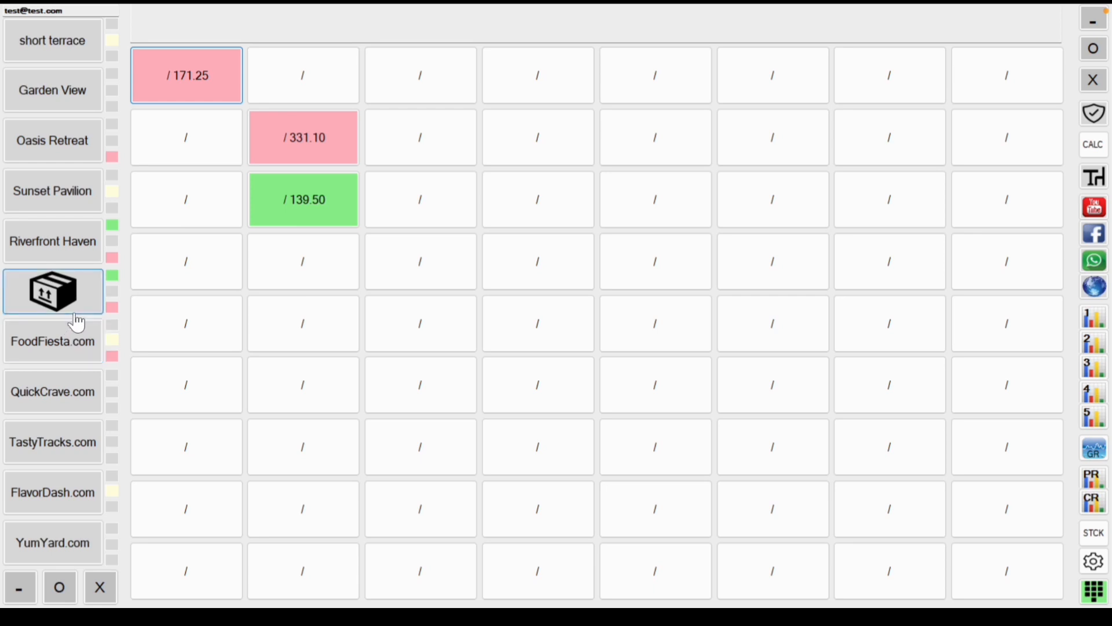
Step: Open the FoodFiesta.com online-order screen and bring up the new web address prompt
{"action": "left_click", "coordinate": [61, 343]}
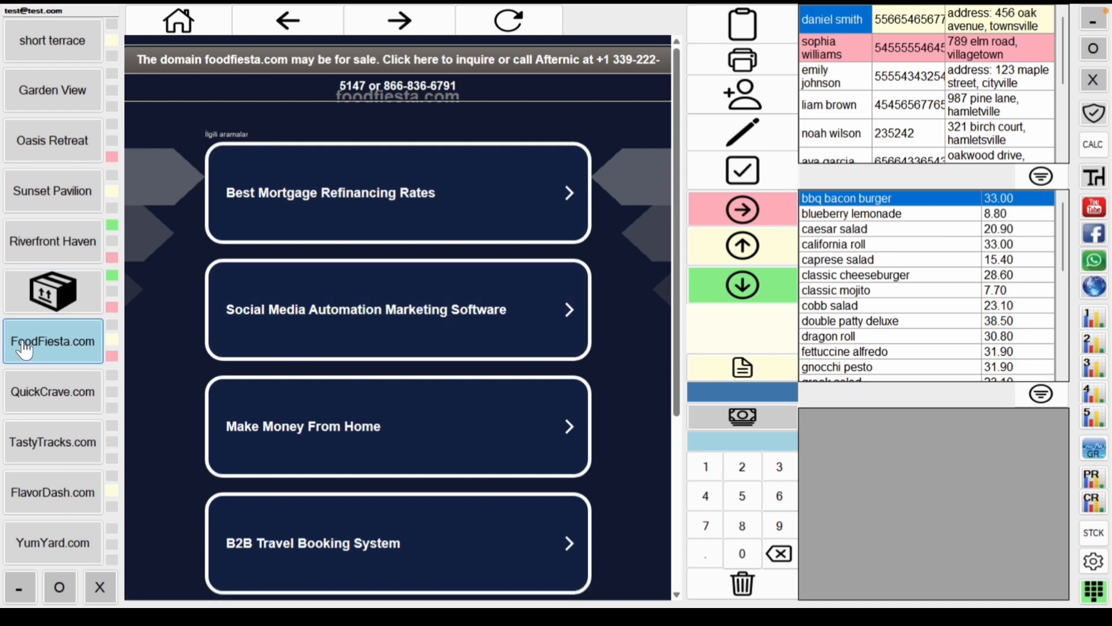
{"action": "left_click", "coordinate": [52, 352]}
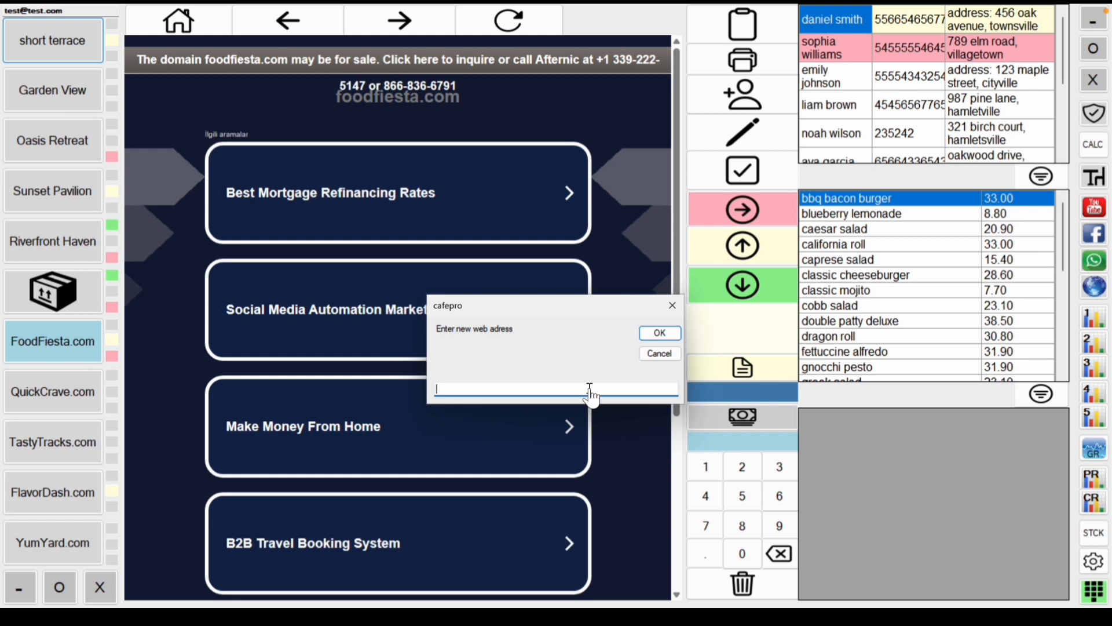
Step: Cancel the web-address prompt and assign the third listed customer to the FoodFiesta.com order
{"action": "left_click", "coordinate": [660, 353]}
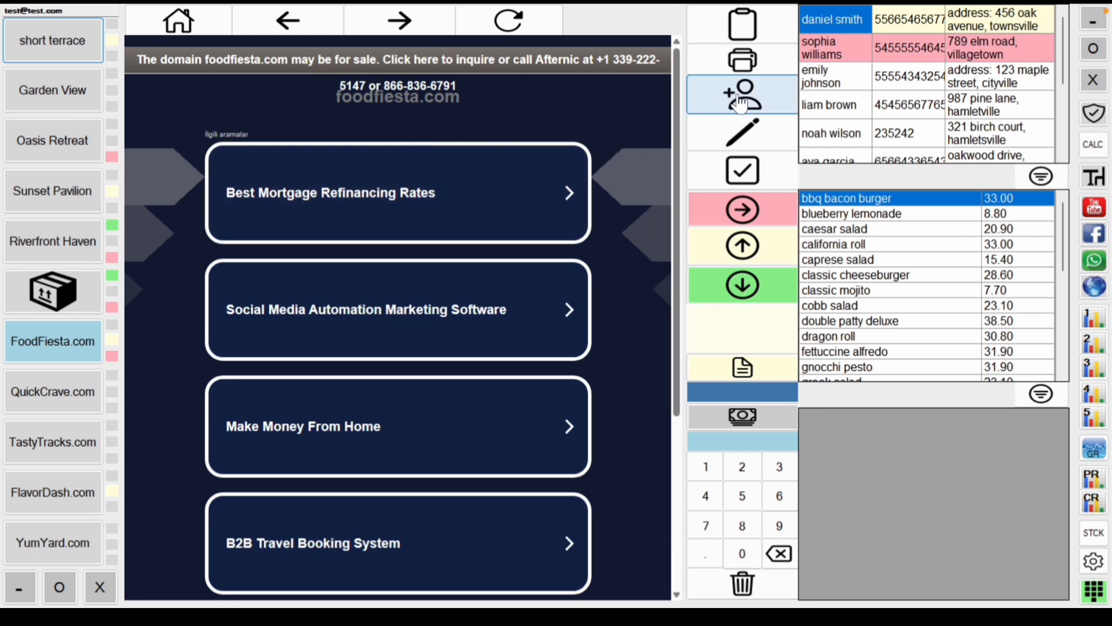
{"action": "left_click", "coordinate": [834, 88]}
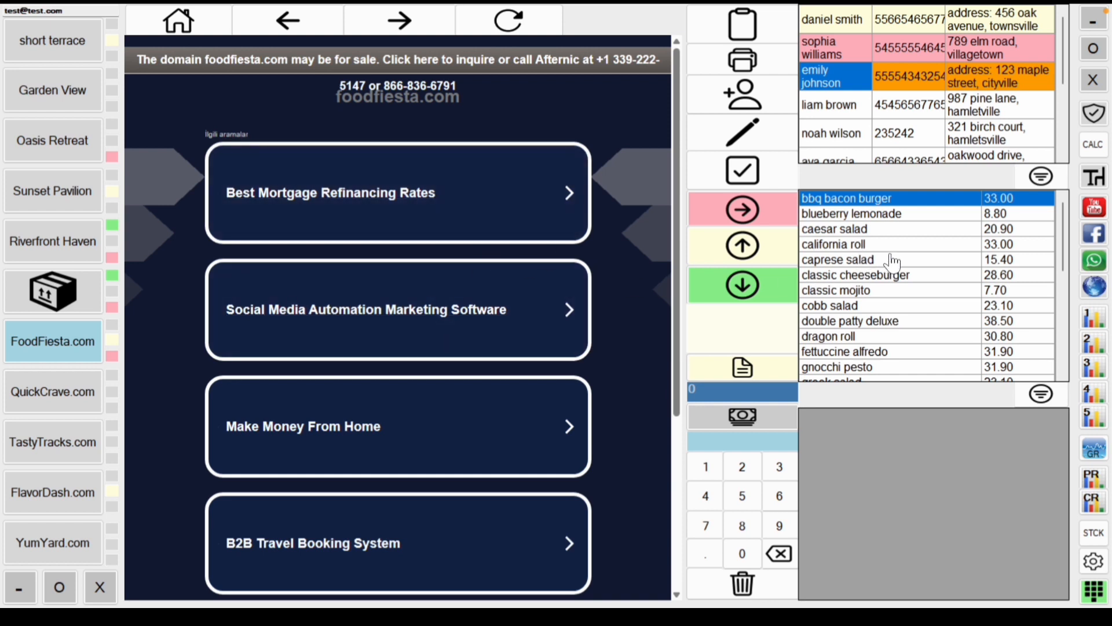
Step: Add a 33.00 california roll and record a 50 cash payment
{"action": "left_click", "coordinate": [869, 245]}
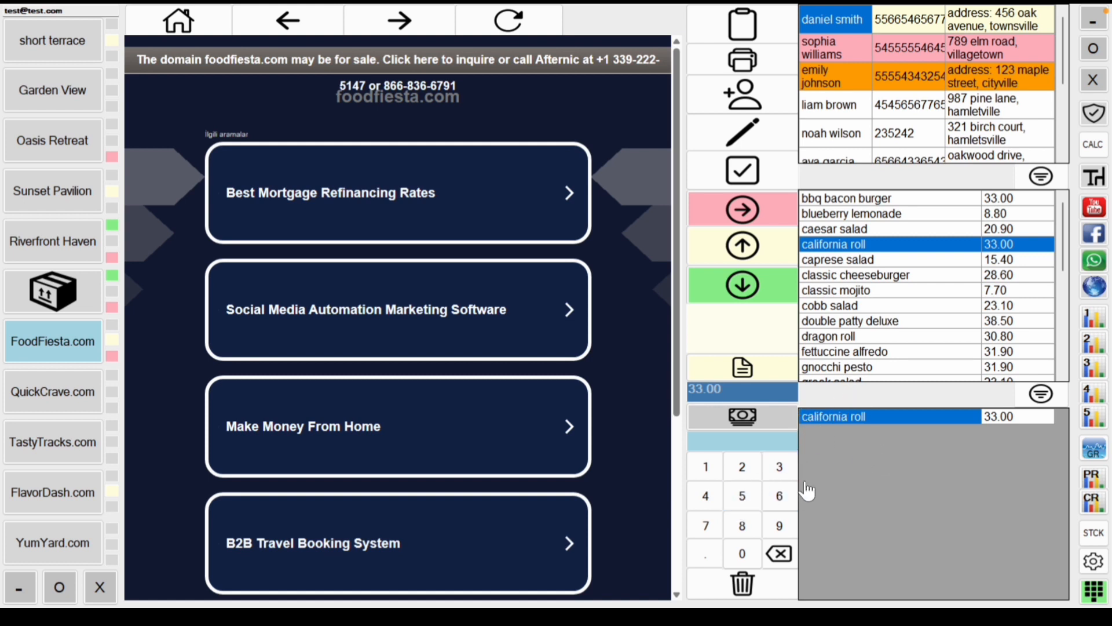
{"action": "left_click", "coordinate": [743, 496]}
{"action": "left_click", "coordinate": [752, 555]}
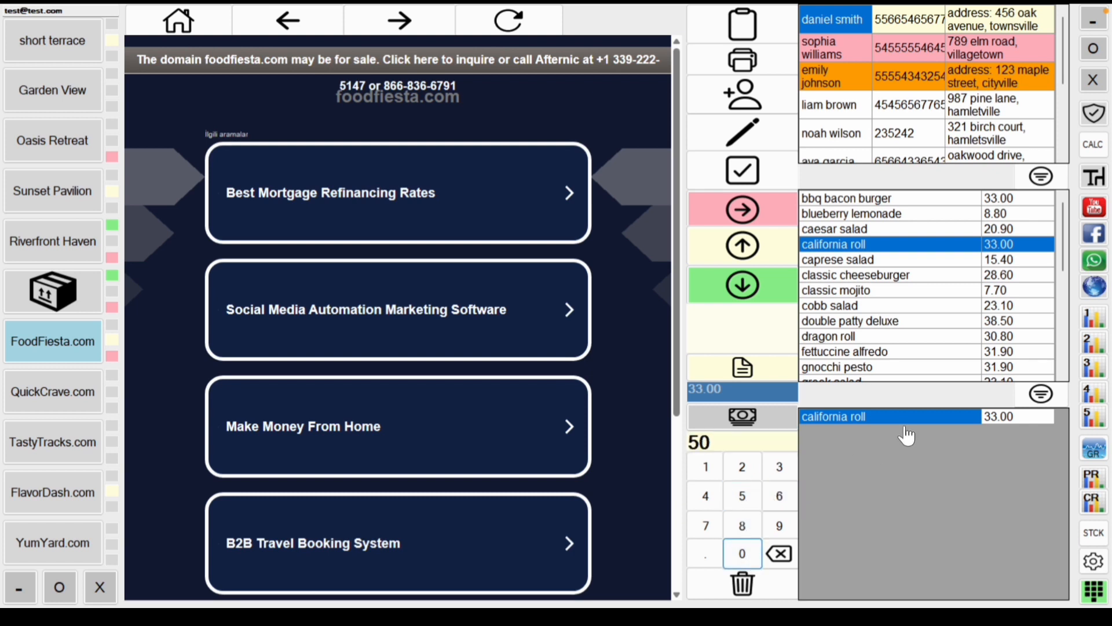
{"action": "left_click", "coordinate": [746, 427]}
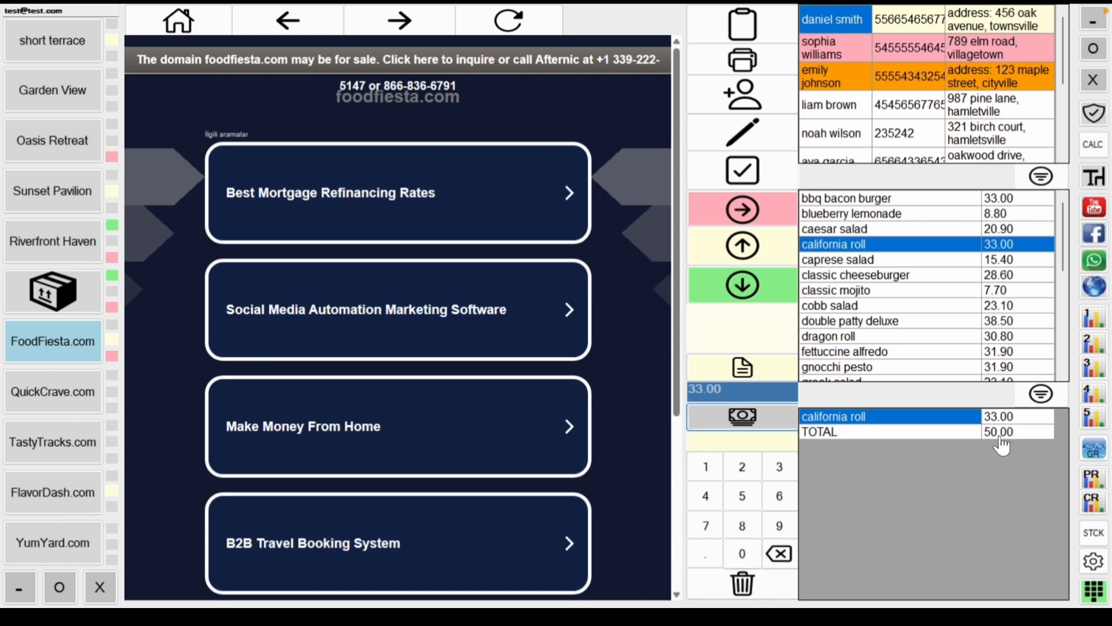
Step: Move the FoodFiesta.com order through red, yellow and green statuses until it clears
{"action": "left_click", "coordinate": [742, 212]}
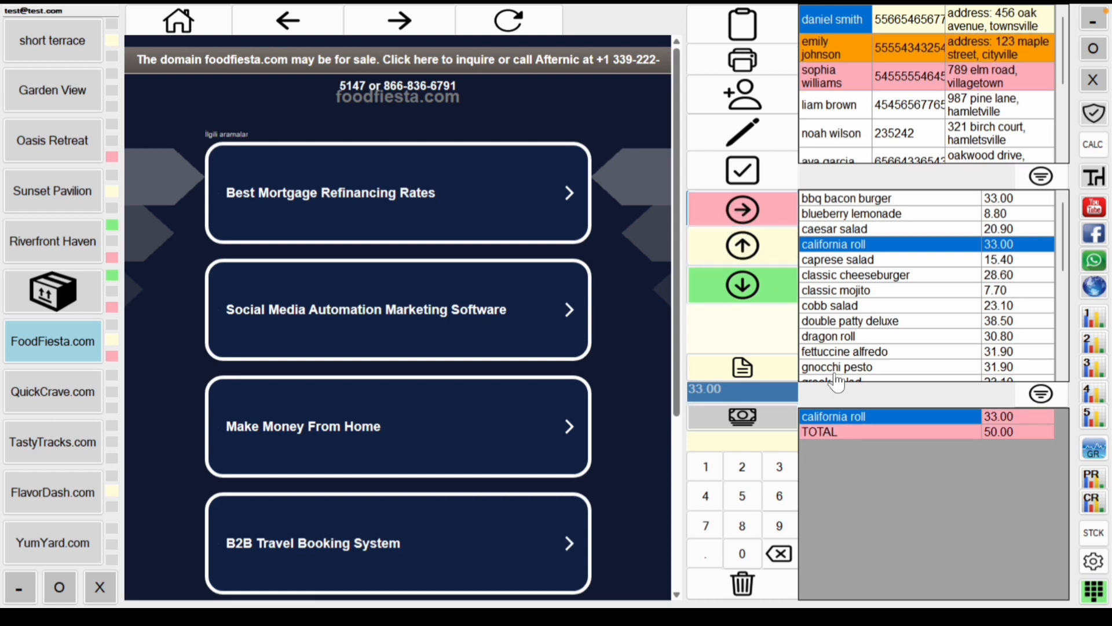
{"action": "left_click", "coordinate": [775, 260]}
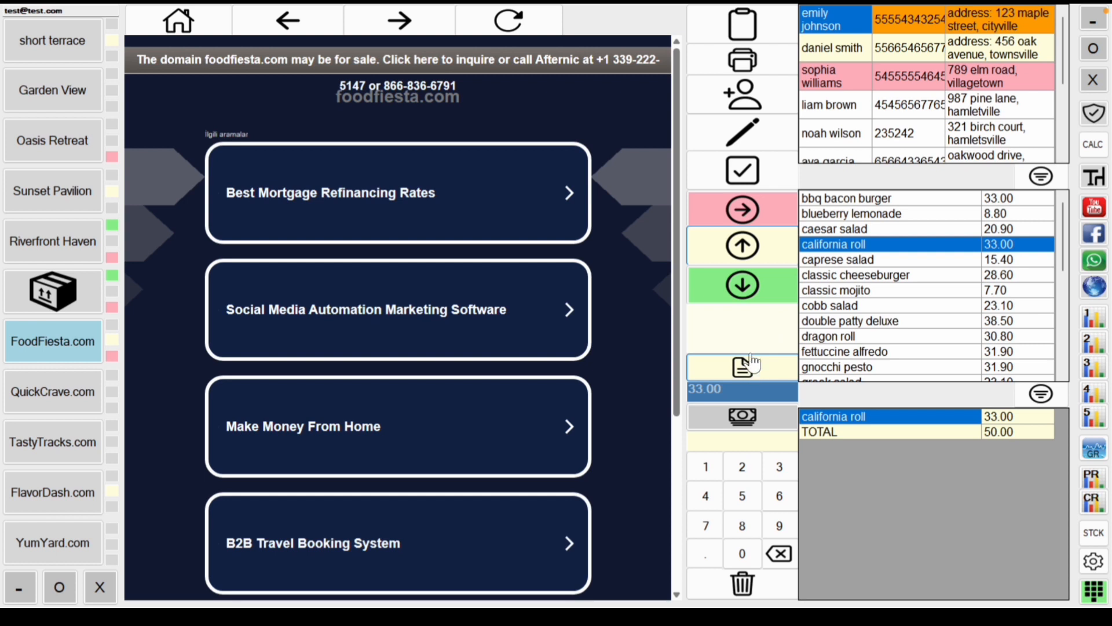
{"action": "left_click", "coordinate": [750, 293]}
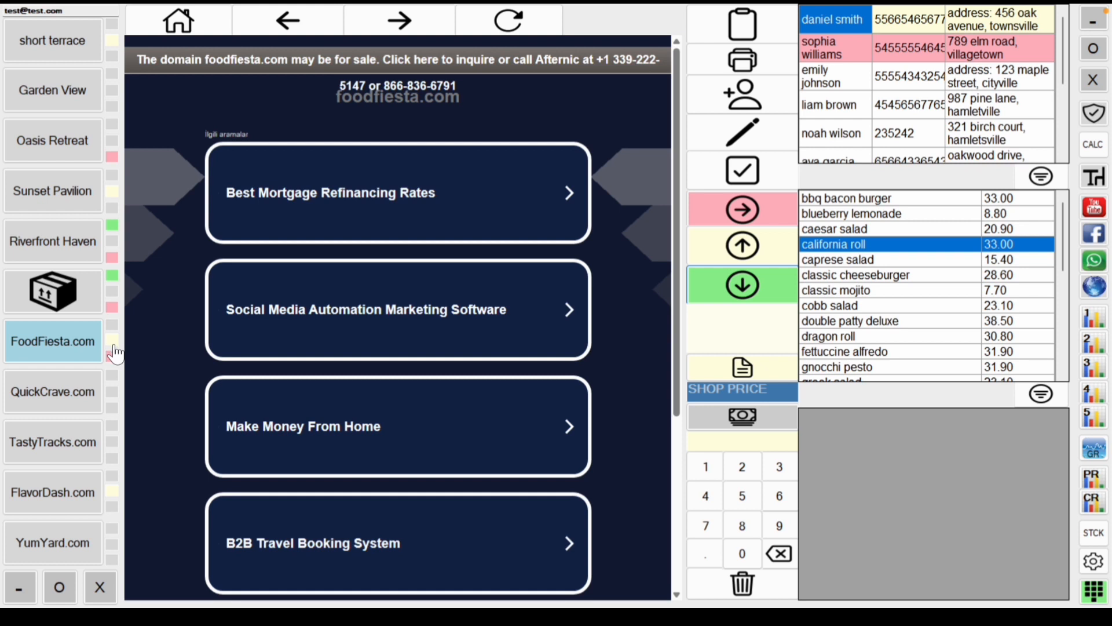
{"action": "left_click", "coordinate": [98, 360]}
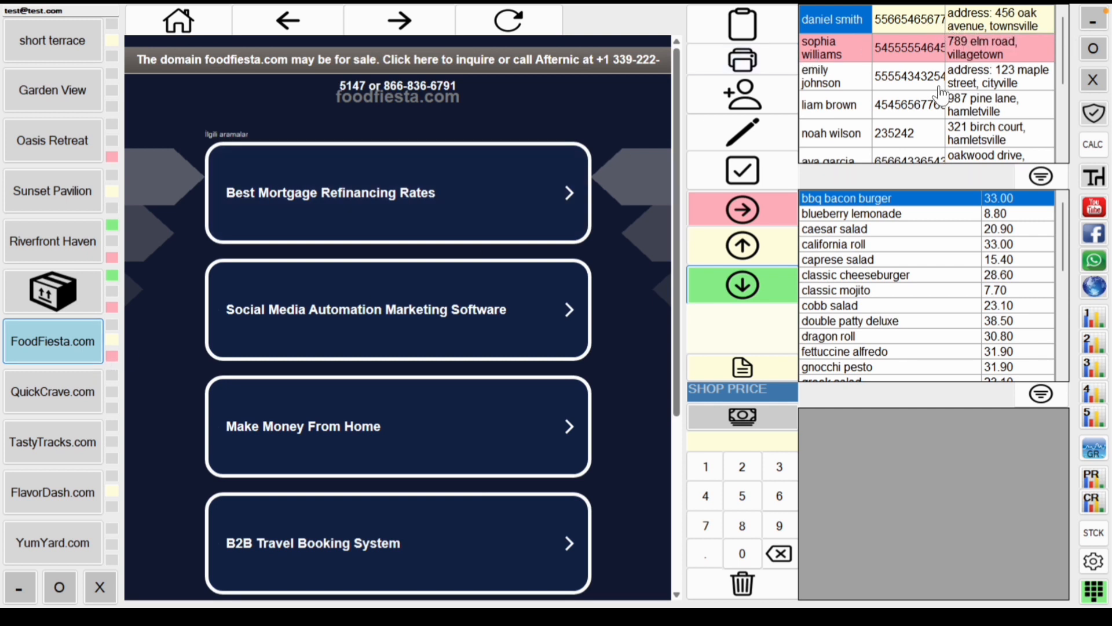
{"action": "scroll", "coordinate": [942, 94], "scroll_direction": "down", "scroll_amount": 5}
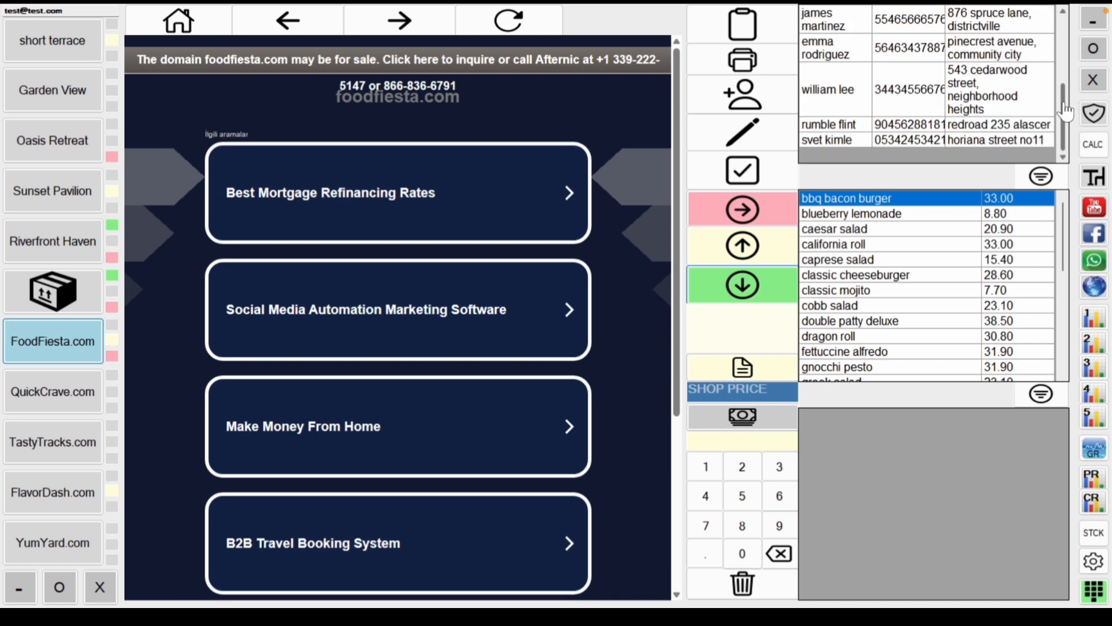
{"action": "left_click_drag", "start_coordinate": [1064, 110], "coordinate": [1068, 23]}
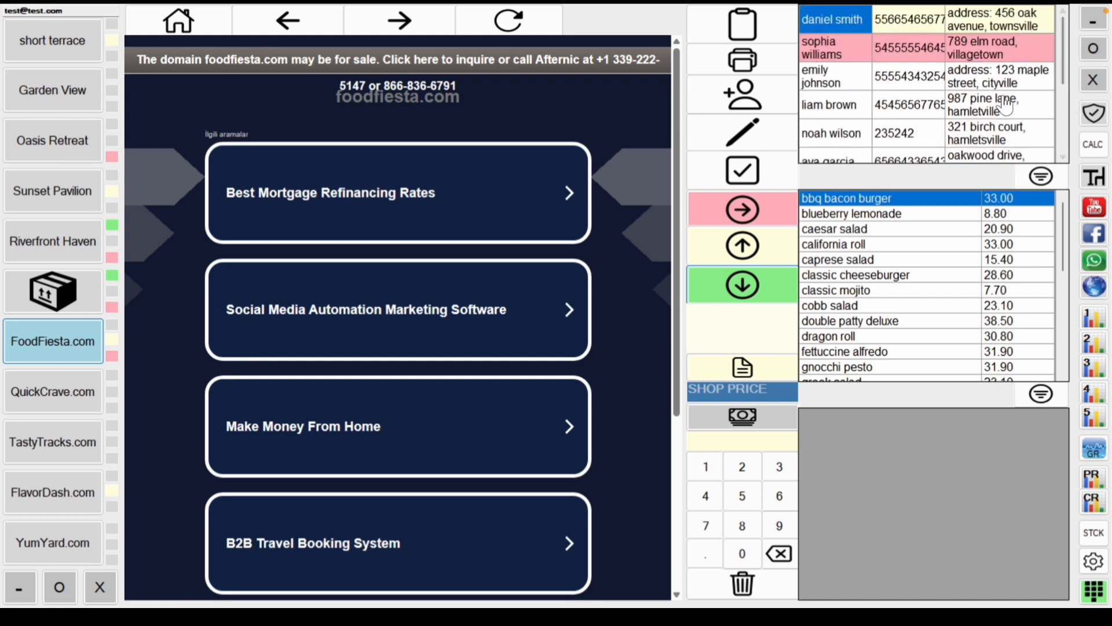
{"action": "scroll", "coordinate": [1005, 106], "scroll_direction": "down", "scroll_amount": 1}
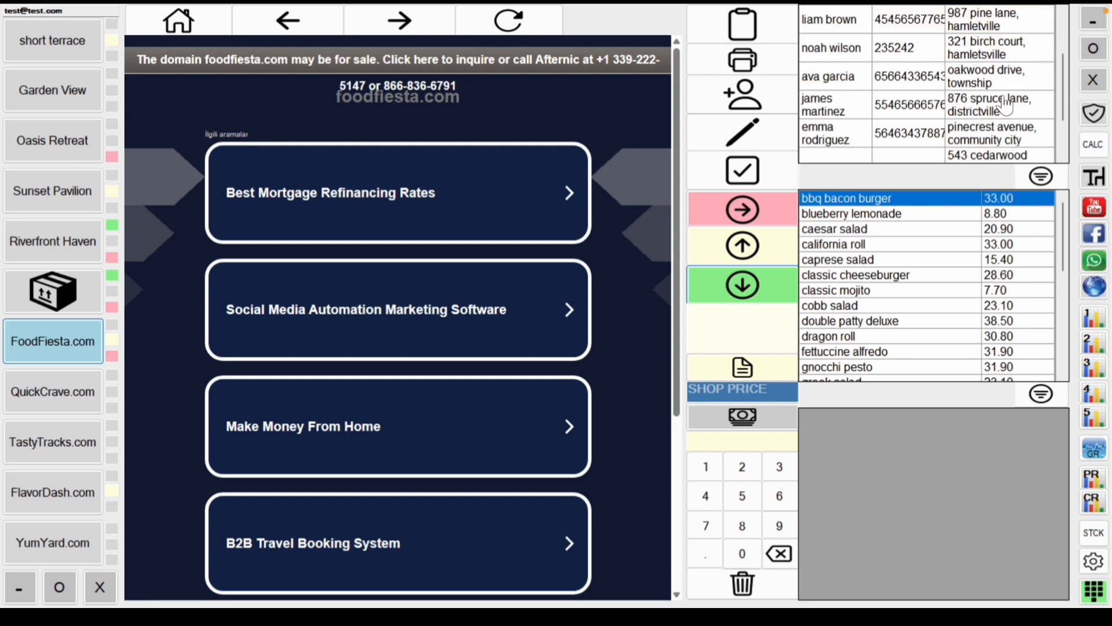
{"action": "scroll", "coordinate": [1005, 106], "scroll_direction": "down", "scroll_amount": 1}
{"action": "left_click_drag", "start_coordinate": [1065, 98], "coordinate": [1068, 26]}
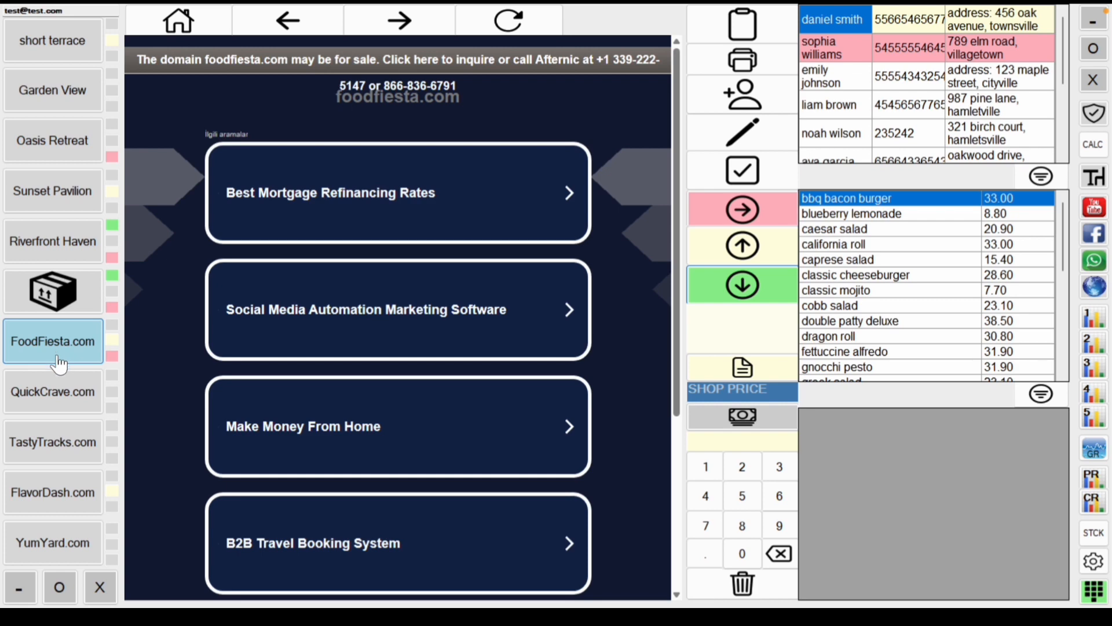
Step: View the QuickCrave.com, TastyTracks.com, FlavorDash.com and YumYard.com pages, then bring up the calculator on YumYard
{"action": "left_click", "coordinate": [56, 391]}
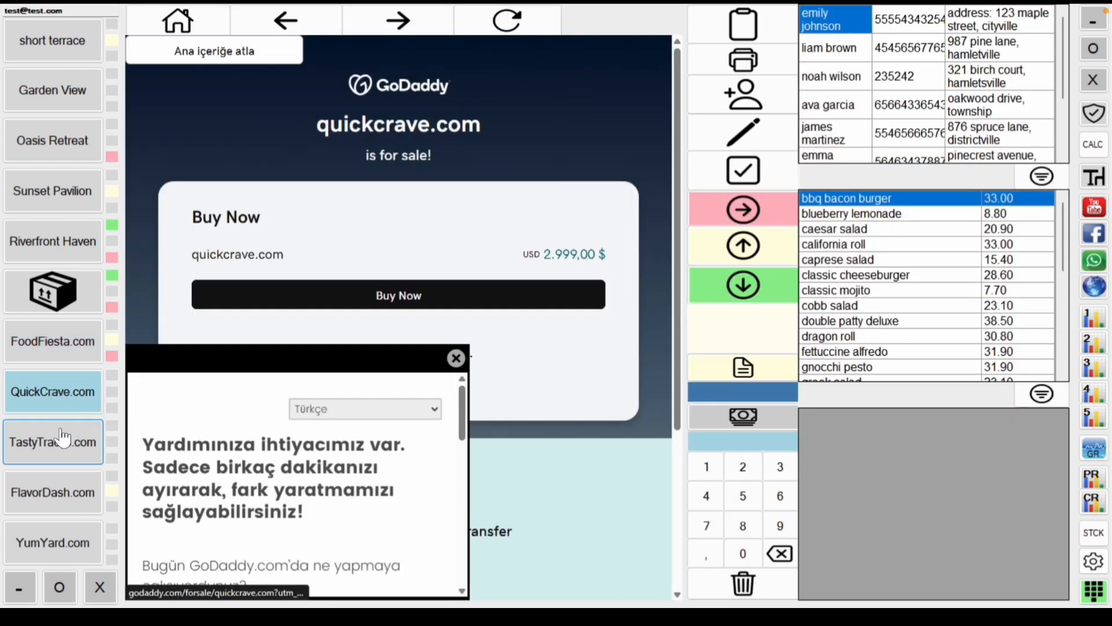
{"action": "left_click", "coordinate": [60, 442]}
{"action": "left_click", "coordinate": [58, 506]}
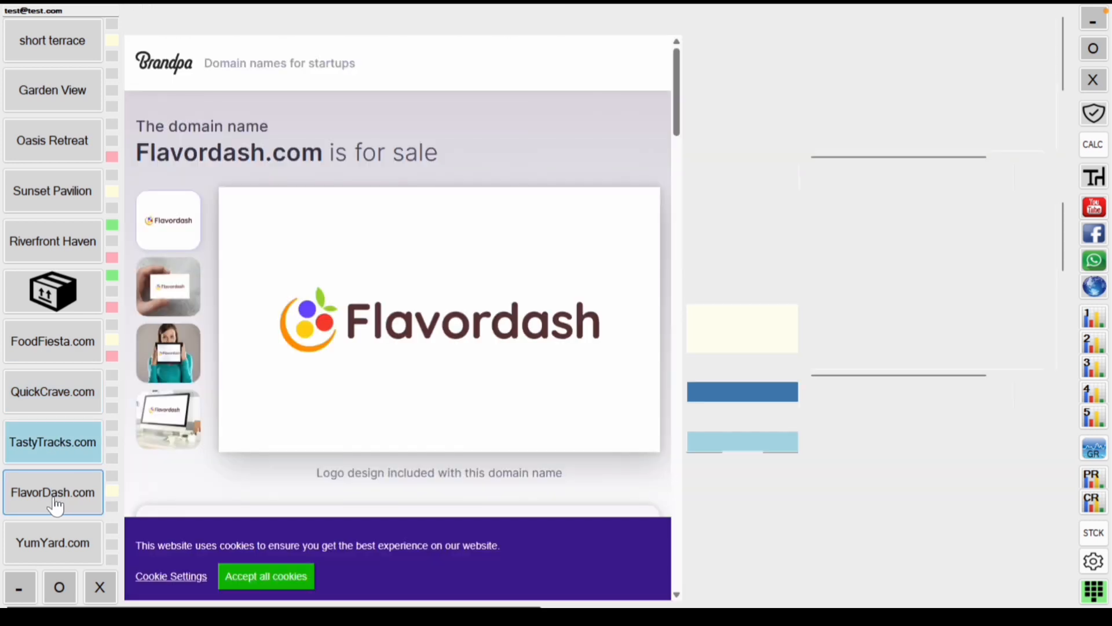
{"action": "left_click", "coordinate": [57, 538]}
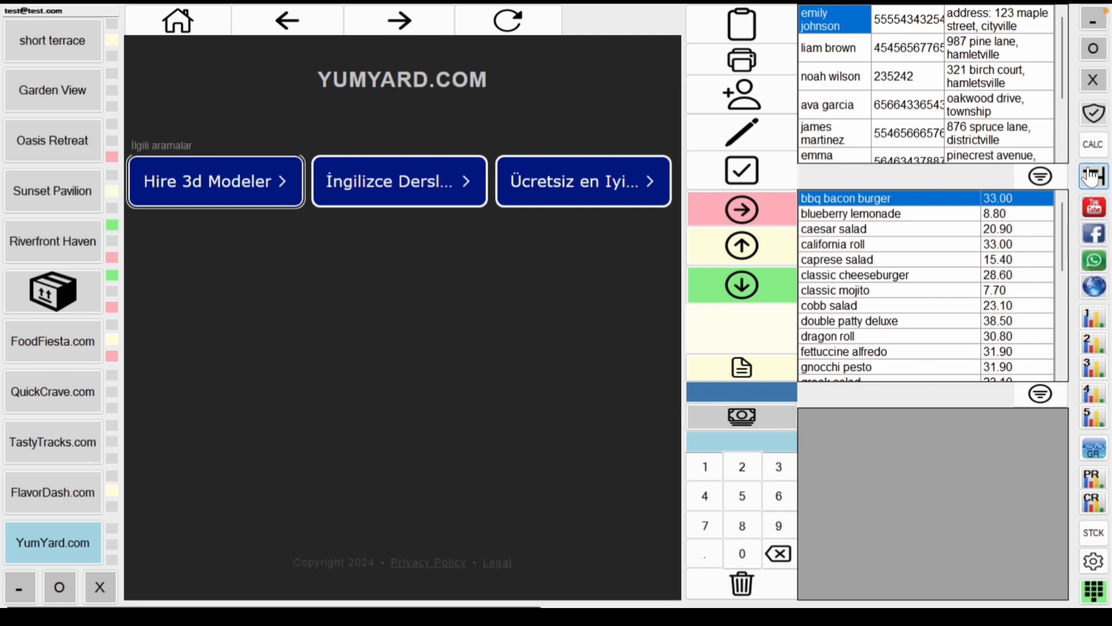
{"action": "left_click", "coordinate": [1096, 146]}
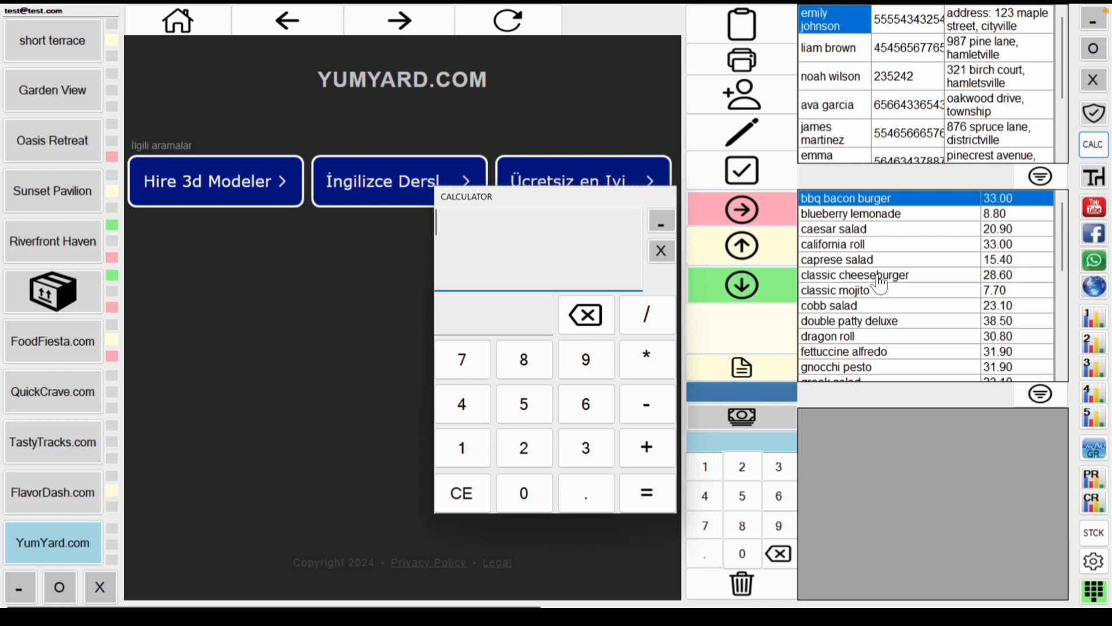
Step: Add 55 and 30 on the calculator to get 85
{"action": "left_click", "coordinate": [531, 409]}
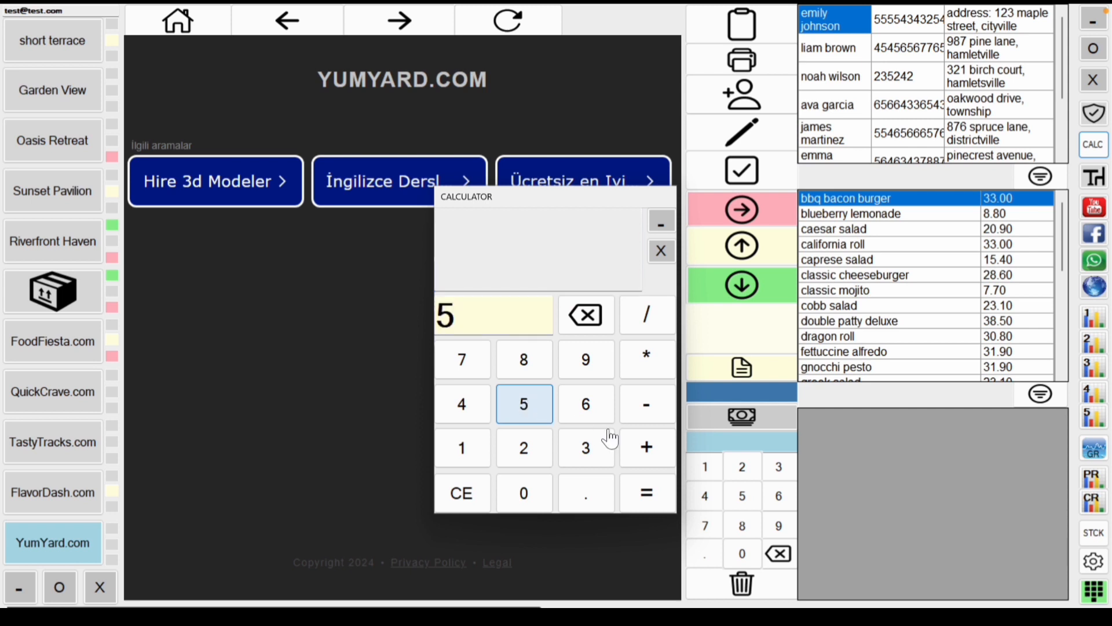
{"action": "left_click", "coordinate": [530, 415]}
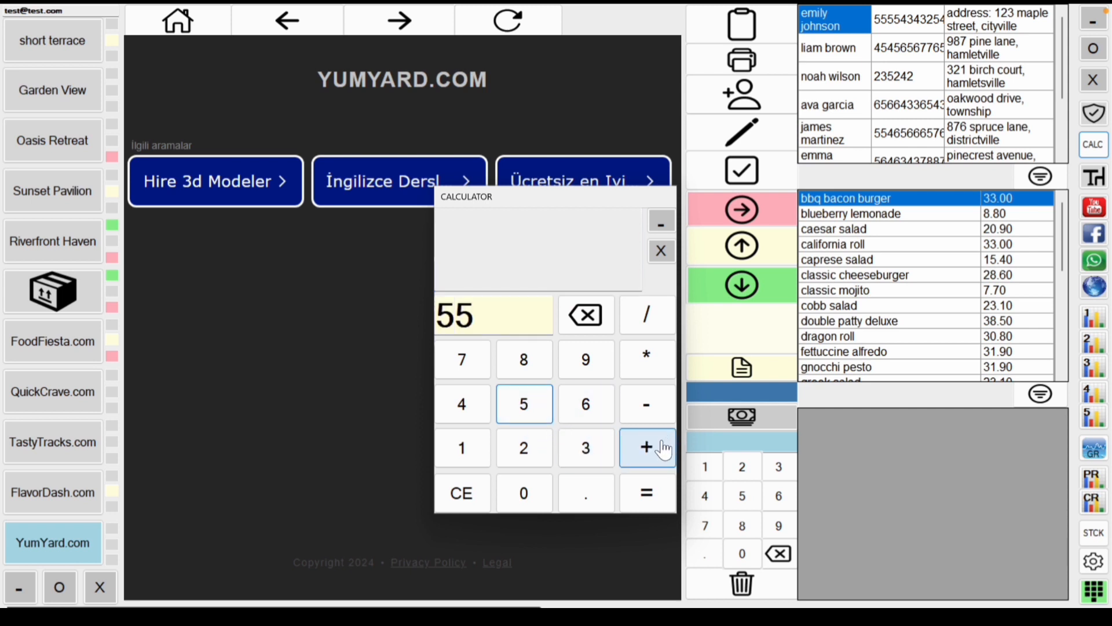
{"action": "left_click", "coordinate": [653, 447]}
{"action": "left_click", "coordinate": [586, 449]}
{"action": "left_click", "coordinate": [544, 496]}
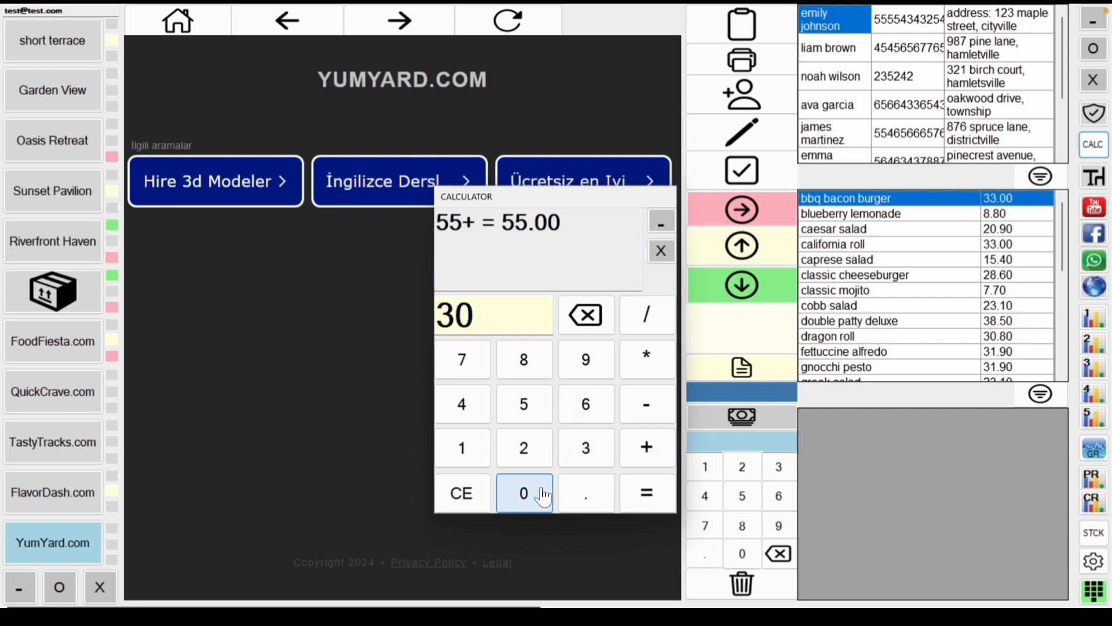
{"action": "left_click", "coordinate": [632, 493]}
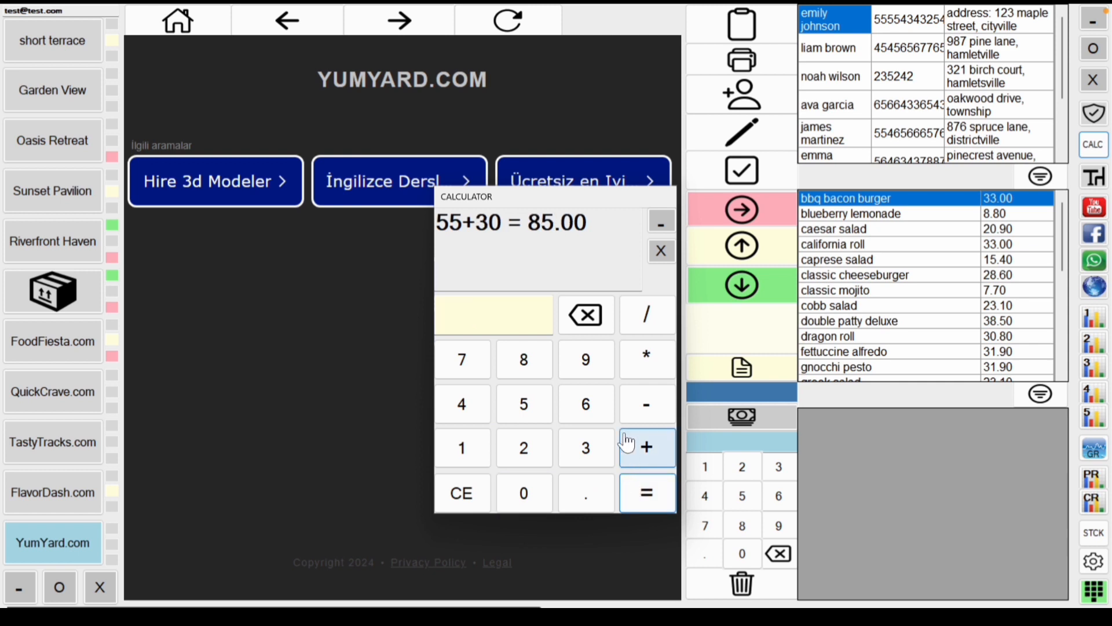
Step: Multiply the 85 by 10 to reach 850, then close the calculator
{"action": "left_click", "coordinate": [649, 365]}
{"action": "left_click", "coordinate": [463, 457]}
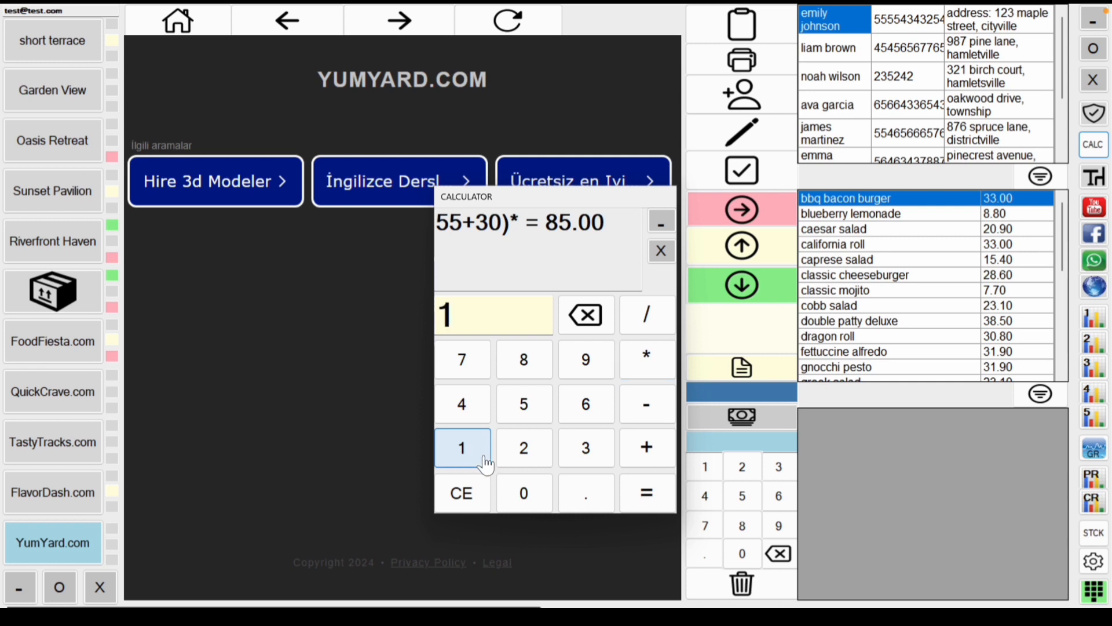
{"action": "left_click", "coordinate": [523, 501]}
{"action": "left_click", "coordinate": [640, 492]}
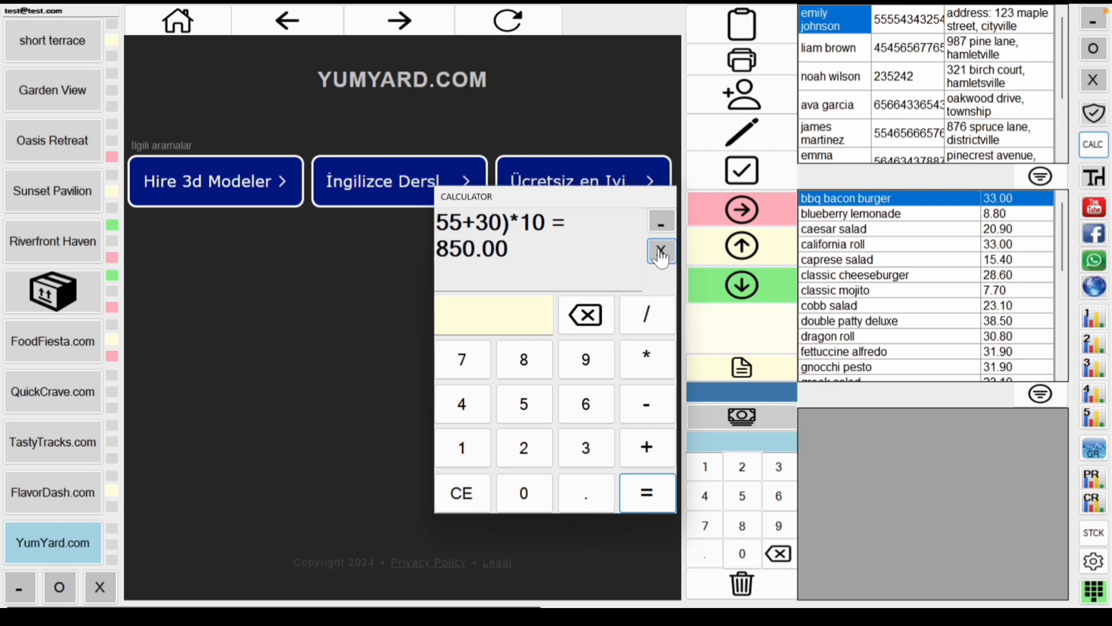
{"action": "left_click", "coordinate": [659, 261]}
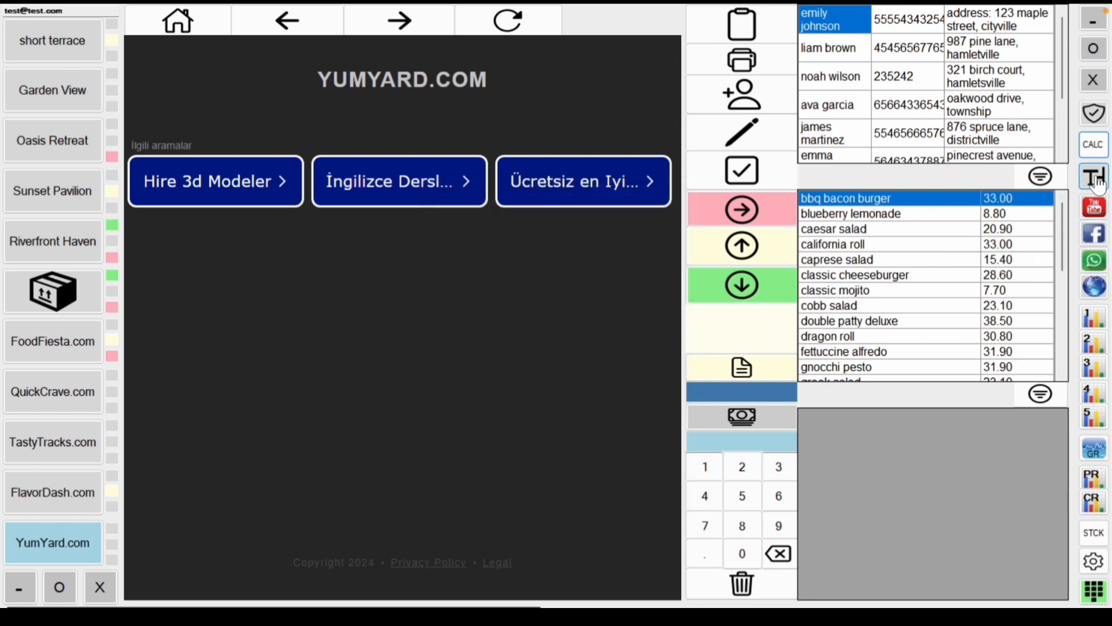
Step: Reopen the calculator, enter 45, minimize and restore it, then close it and start a menu-item search
{"action": "left_click", "coordinate": [1093, 145]}
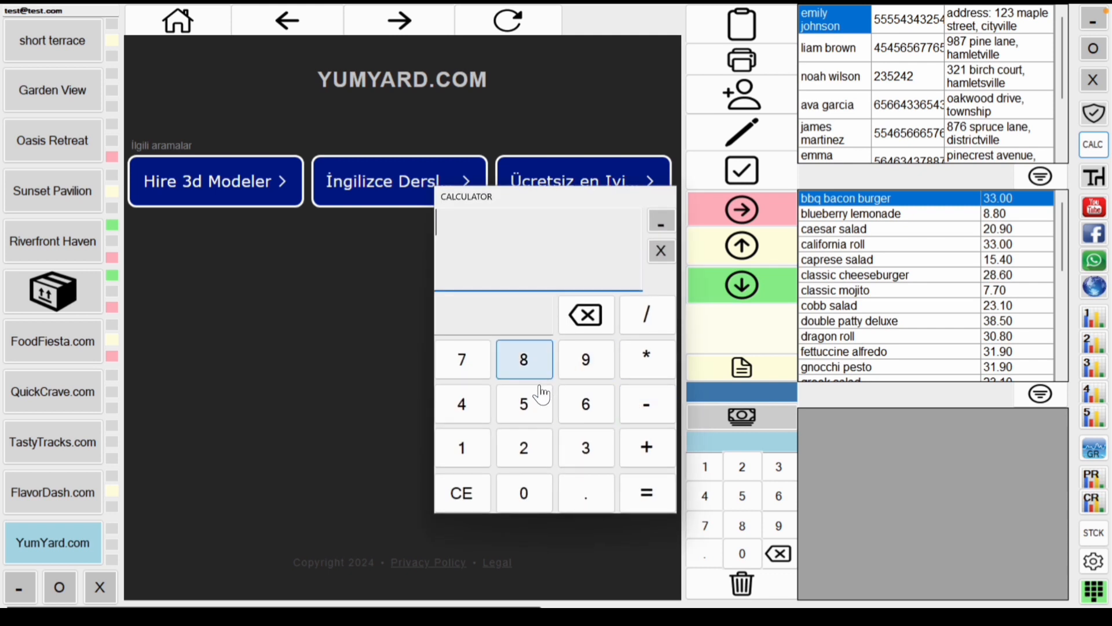
{"action": "left_click", "coordinate": [486, 401]}
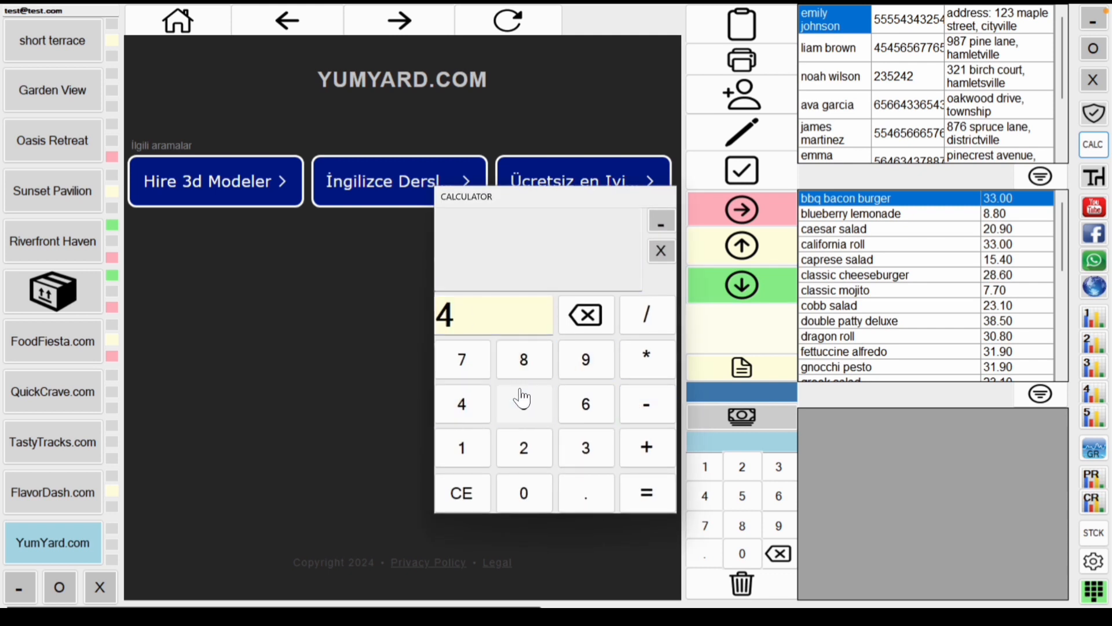
{"action": "left_click", "coordinate": [524, 404]}
{"action": "left_click", "coordinate": [660, 224]}
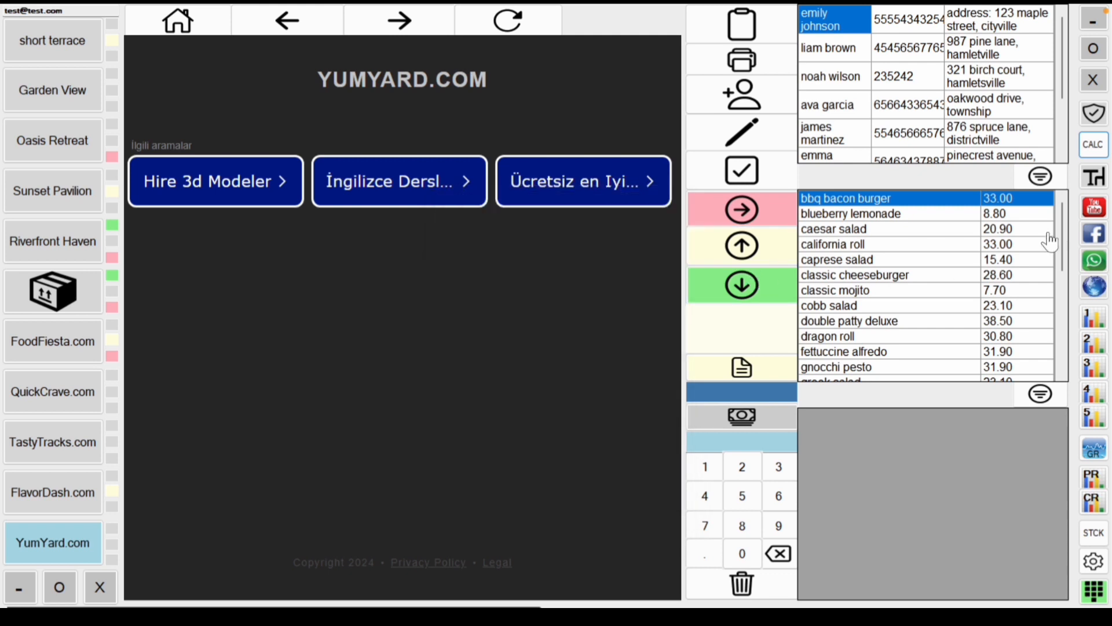
{"action": "left_click", "coordinate": [1093, 145]}
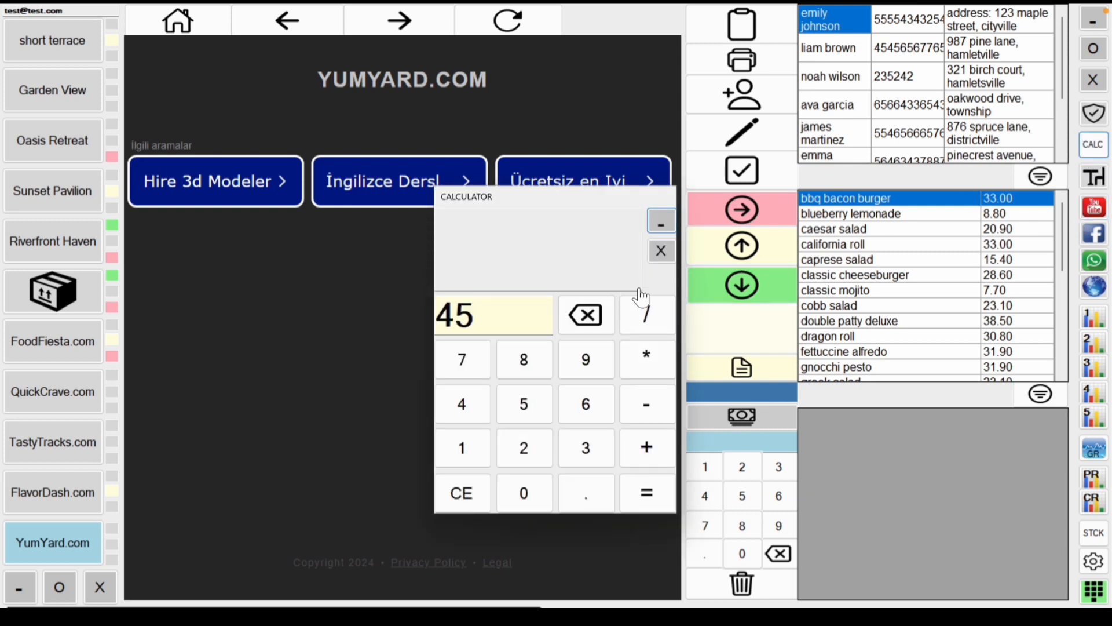
{"action": "left_click", "coordinate": [661, 251]}
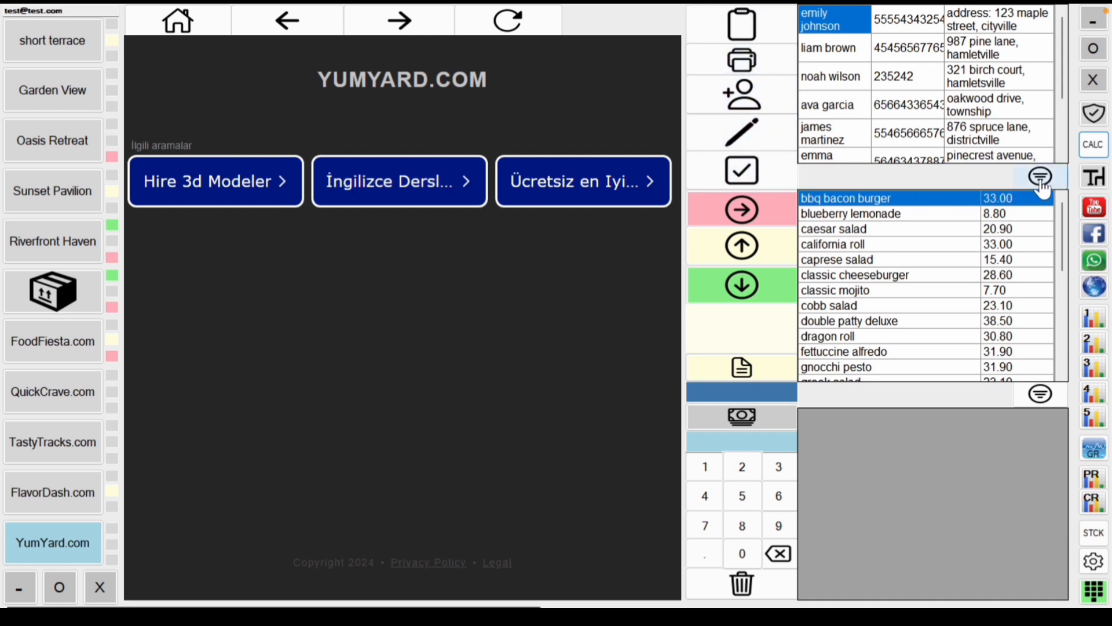
{"action": "left_click", "coordinate": [953, 399]}
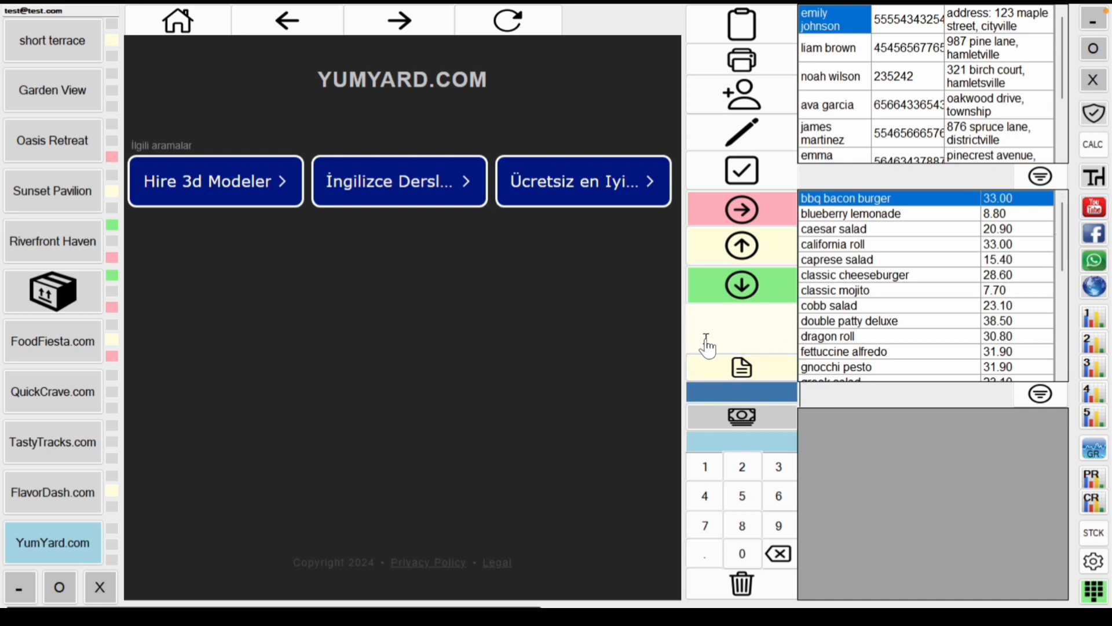
Step: Show YouTube beside the CafePro website and scroll through its page
{"action": "left_click", "coordinate": [1103, 210]}
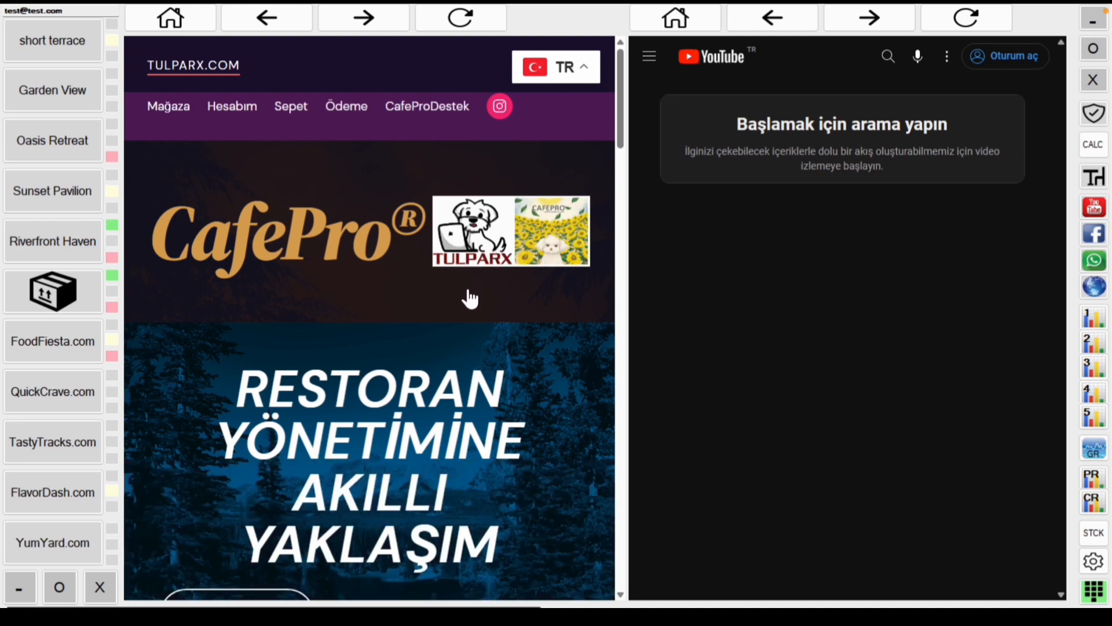
{"action": "scroll", "coordinate": [471, 298], "scroll_direction": "down", "scroll_amount": 20}
{"action": "scroll", "coordinate": [471, 298], "scroll_direction": "down", "scroll_amount": 10}
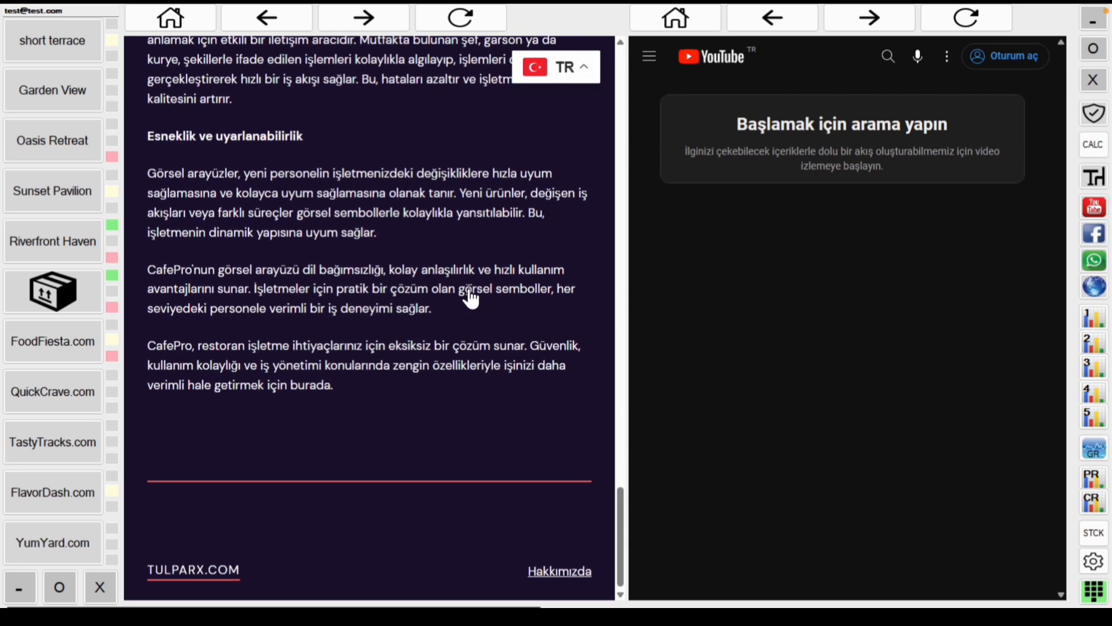
{"action": "scroll", "coordinate": [470, 298], "scroll_direction": "up", "scroll_amount": 20}
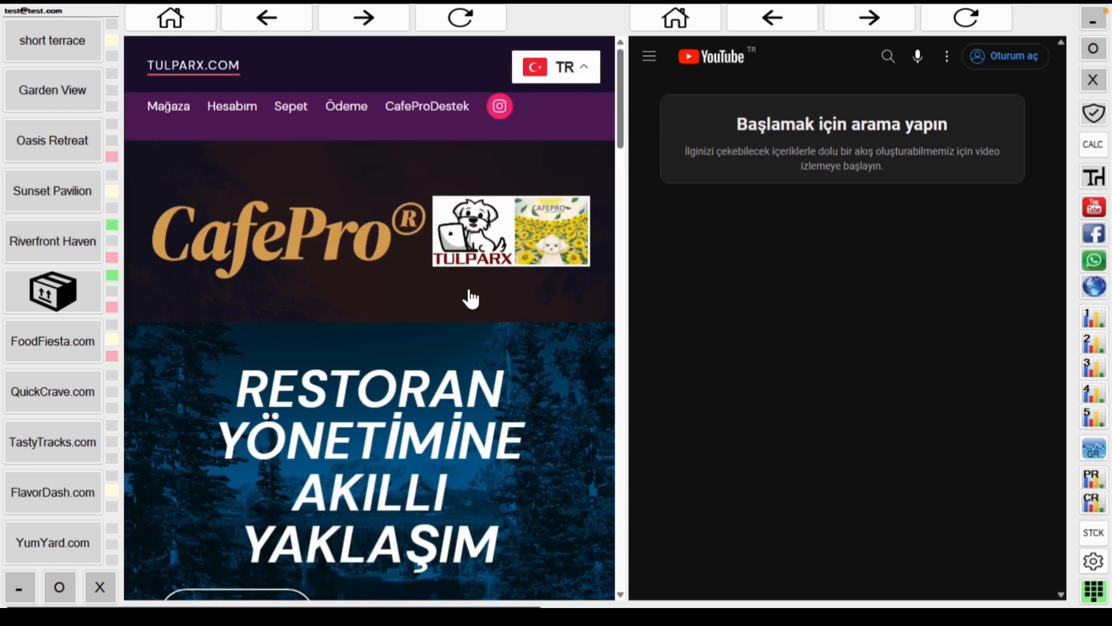
{"action": "scroll", "coordinate": [471, 298], "scroll_direction": "down", "scroll_amount": 15}
{"action": "scroll", "coordinate": [470, 297], "scroll_direction": "up", "scroll_amount": 15}
Step: Search YouTube for 'cafepro', open the Free Cafe & Restaurant Software video, then pause and mute it
{"action": "left_click", "coordinate": [890, 58]}
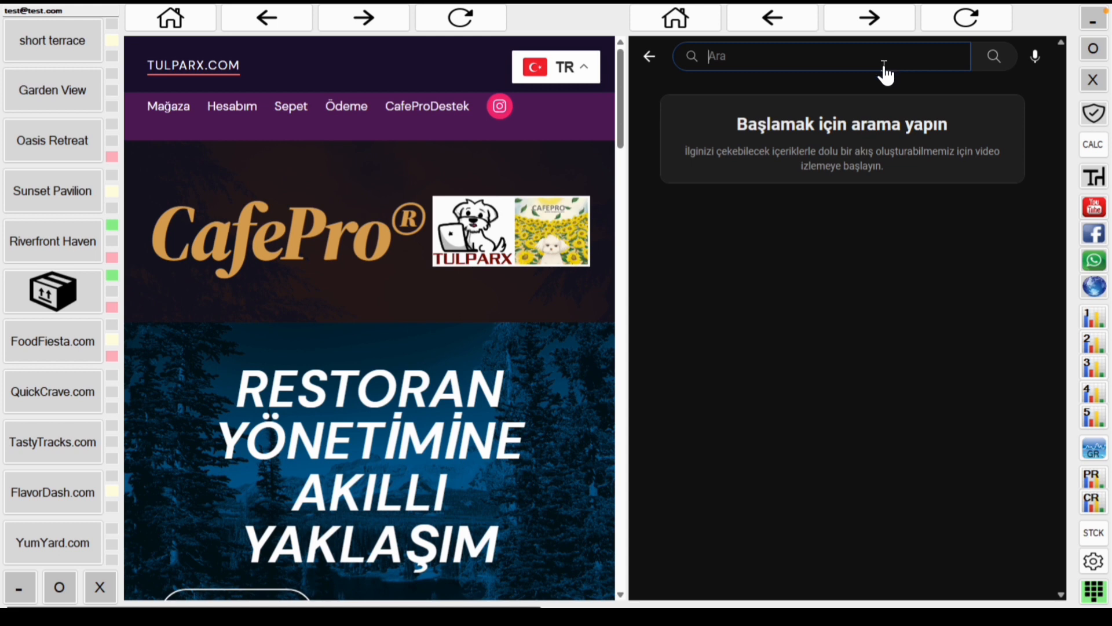
{"action": "type", "text": "cafepro"}
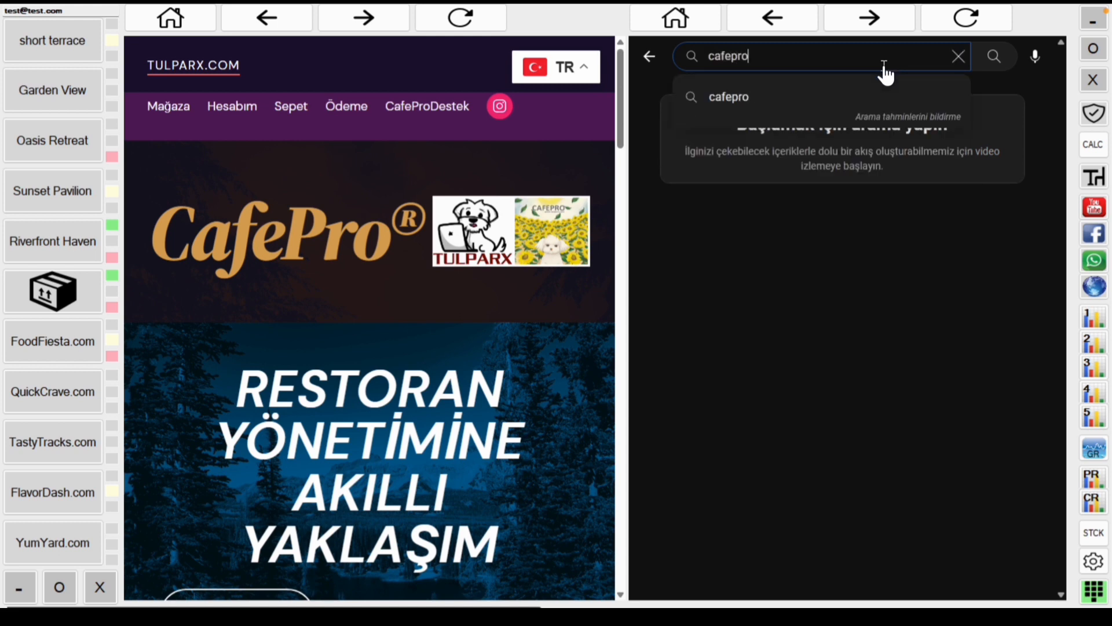
{"action": "key", "text": "Return"}
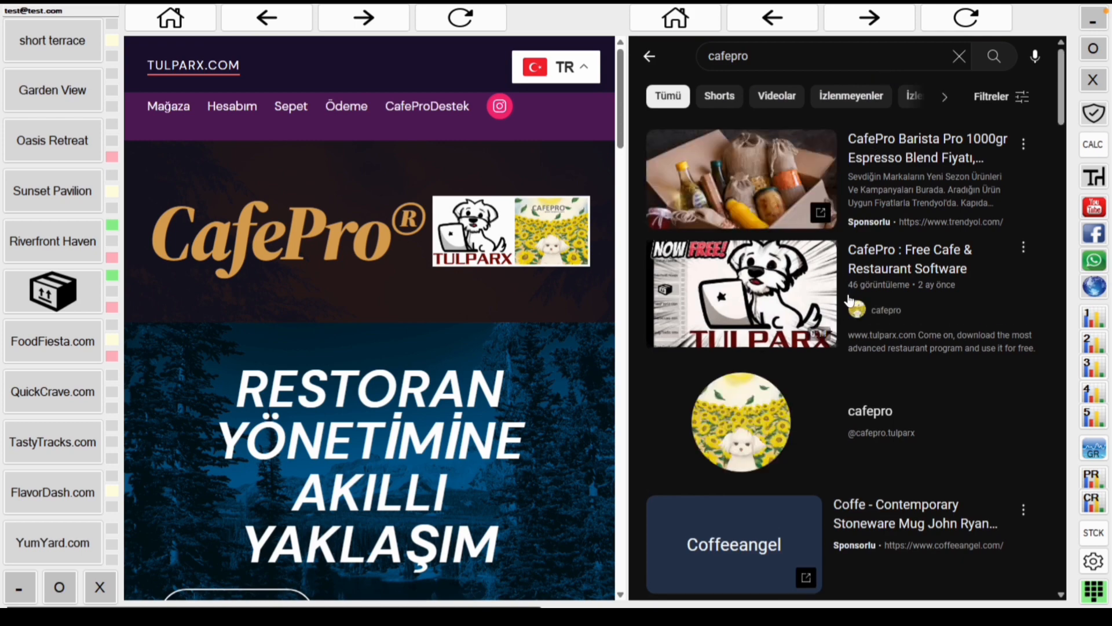
{"action": "left_click", "coordinate": [782, 292]}
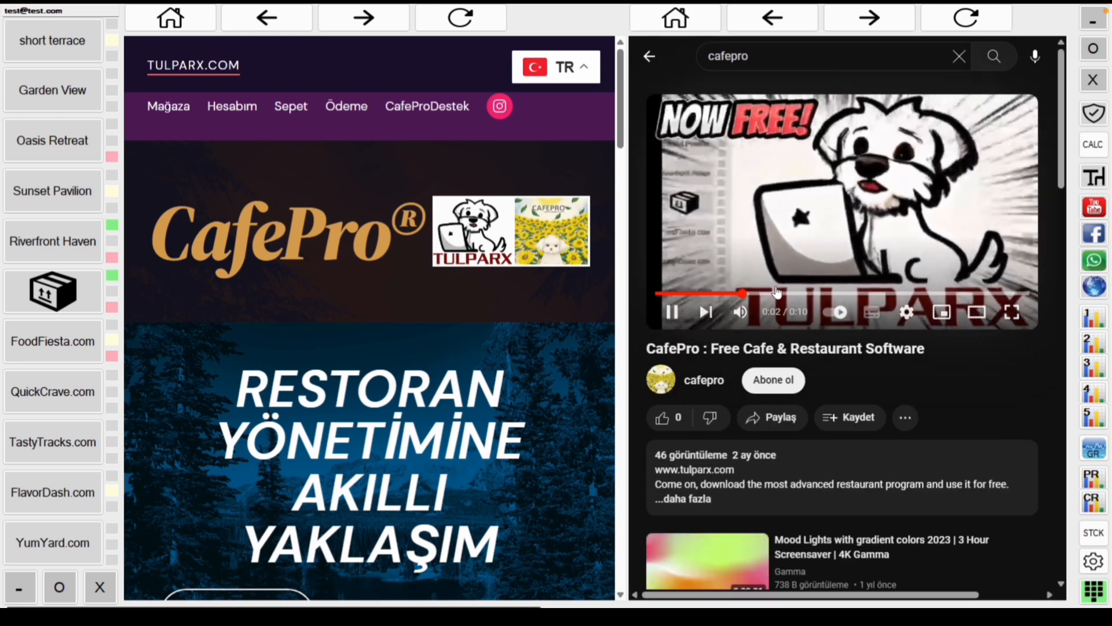
{"action": "left_click", "coordinate": [672, 313]}
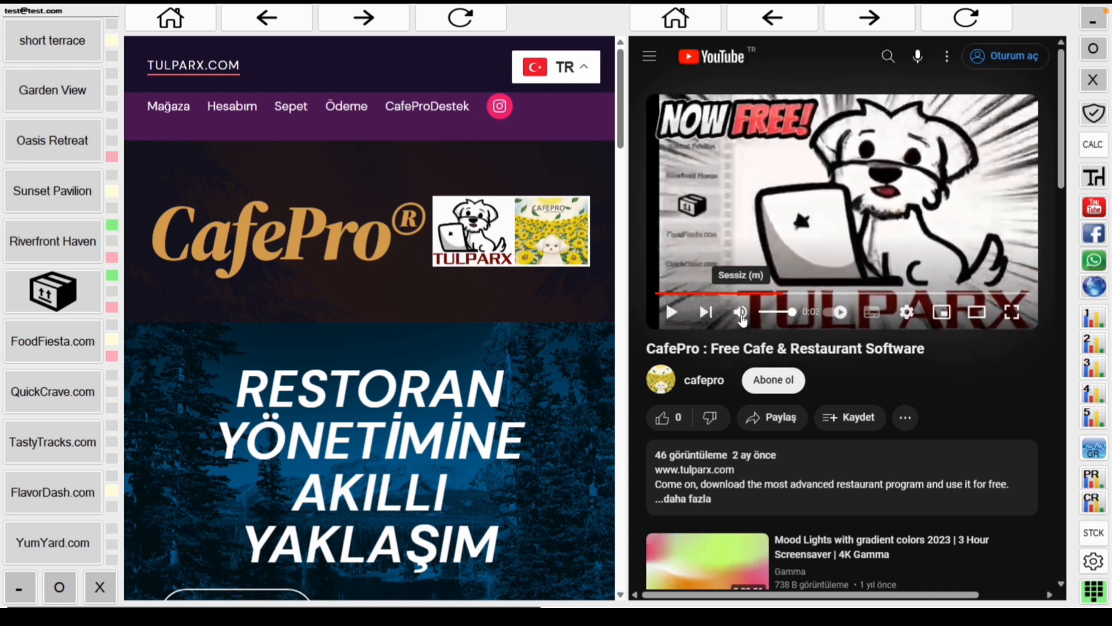
{"action": "left_click", "coordinate": [741, 313]}
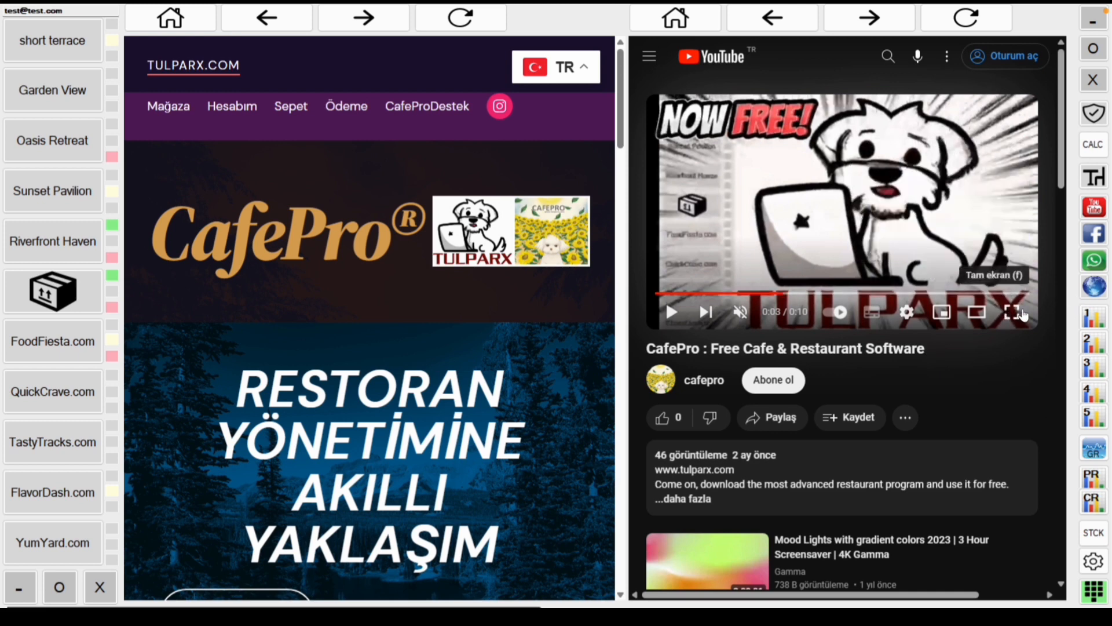
Step: Replace the YouTube view with Facebook and Instagram, glance at WhatsApp, then return to Facebook and Instagram
{"action": "left_click", "coordinate": [1095, 234]}
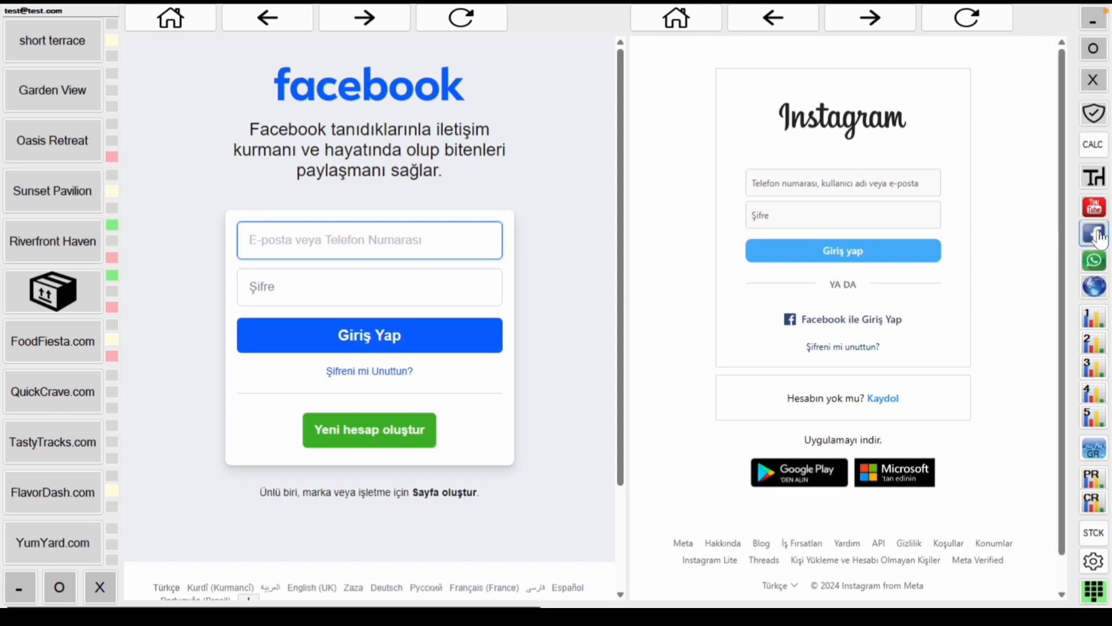
{"action": "left_click", "coordinate": [1096, 261]}
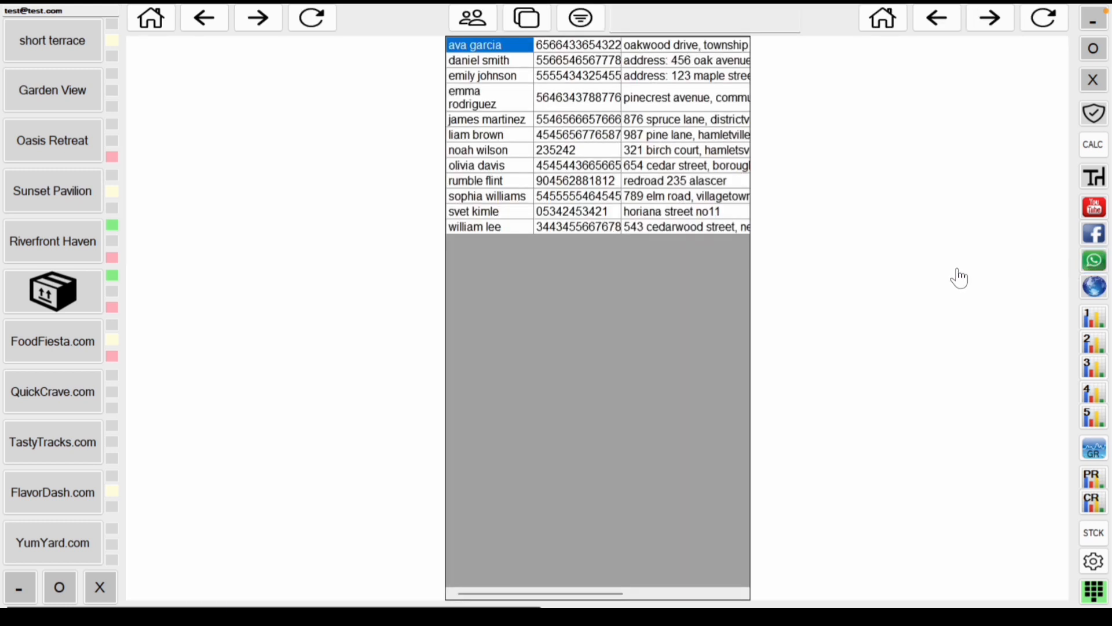
{"action": "left_click", "coordinate": [1094, 238]}
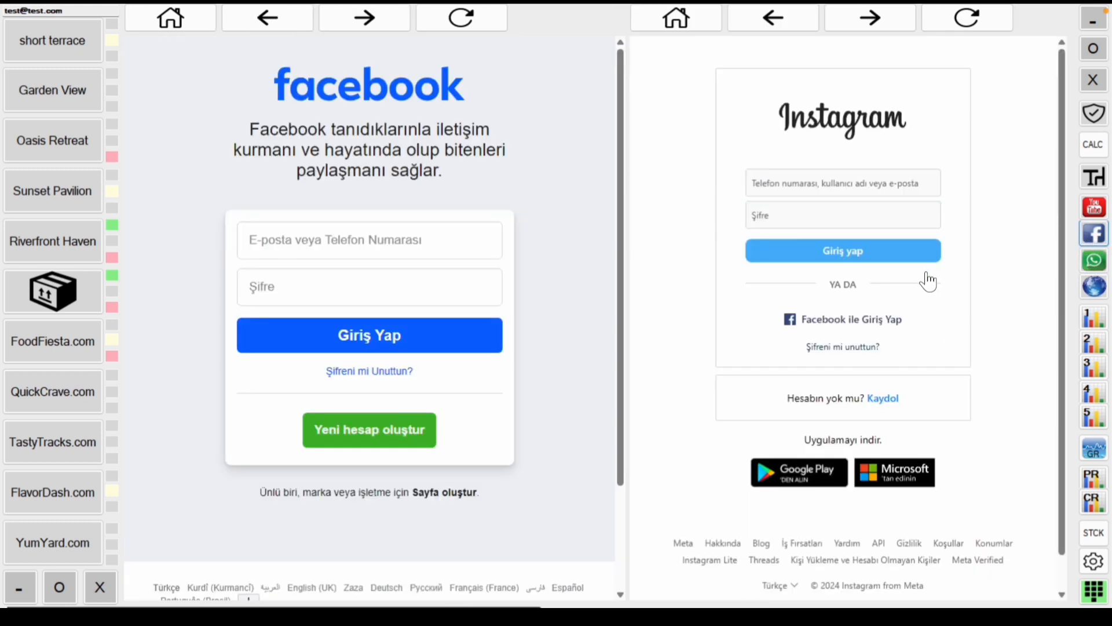
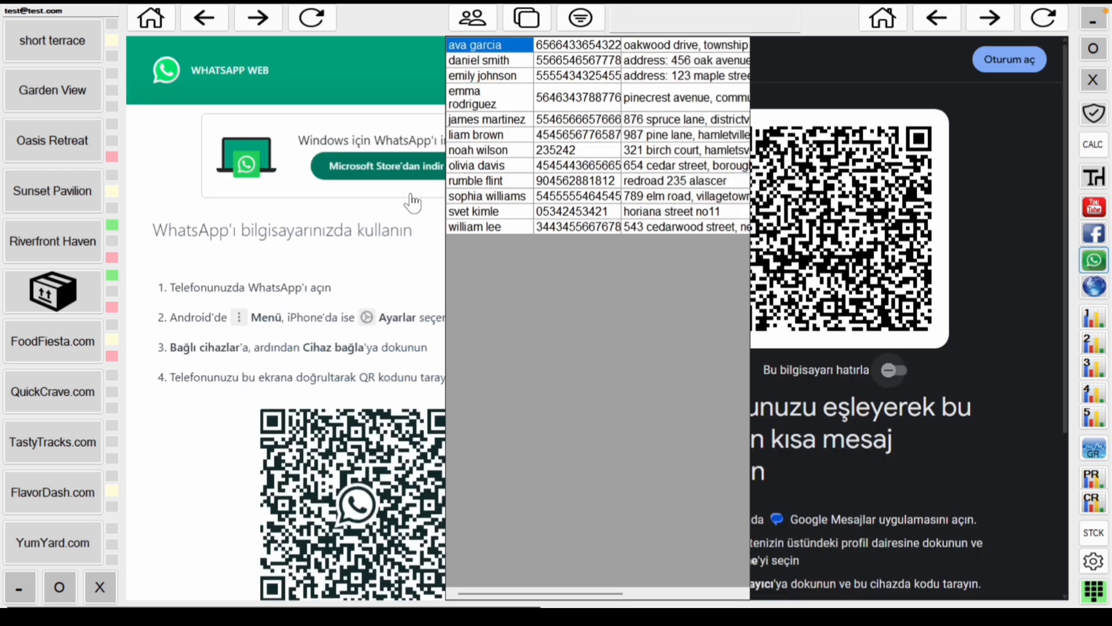
Step: Select three customers in the contacts table and copy their records
{"action": "left_click", "coordinate": [473, 17]}
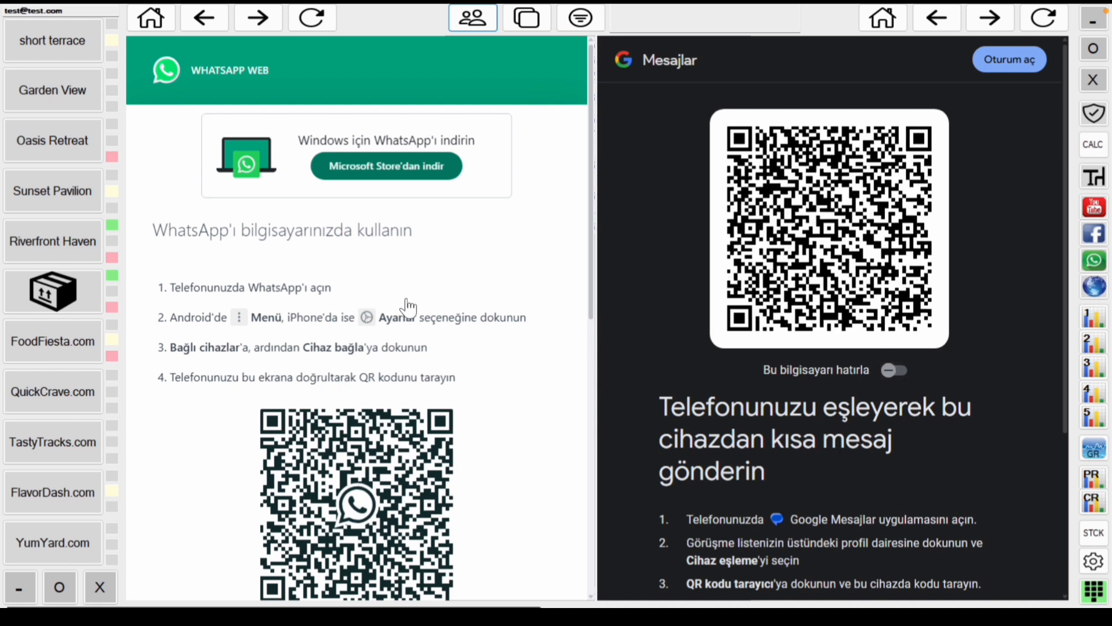
{"action": "left_click", "coordinate": [474, 23]}
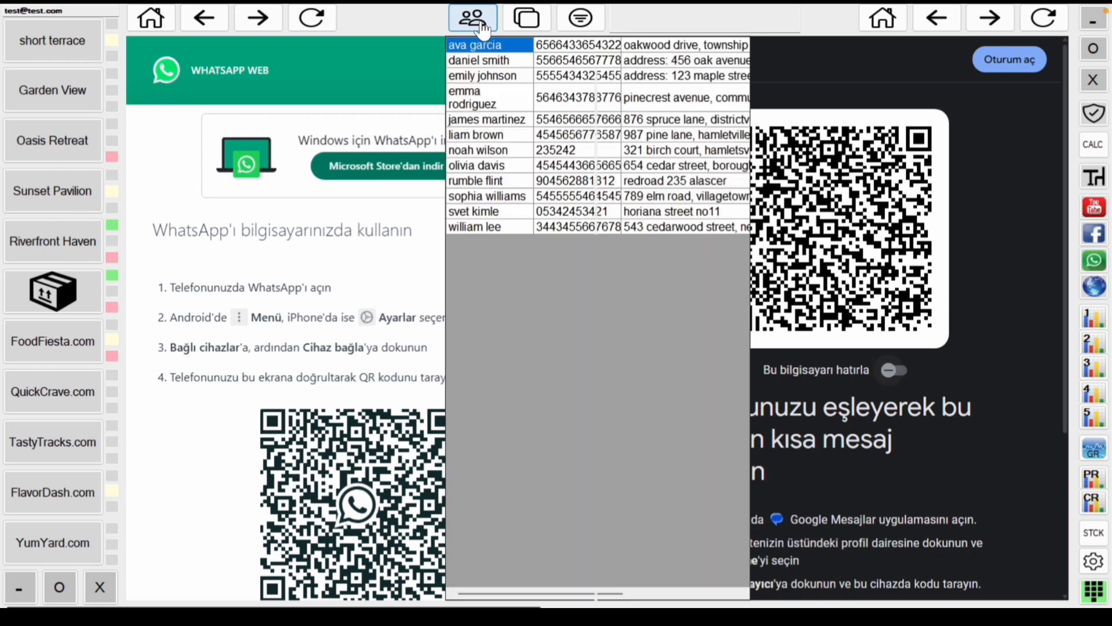
{"action": "left_click", "coordinate": [502, 83]}
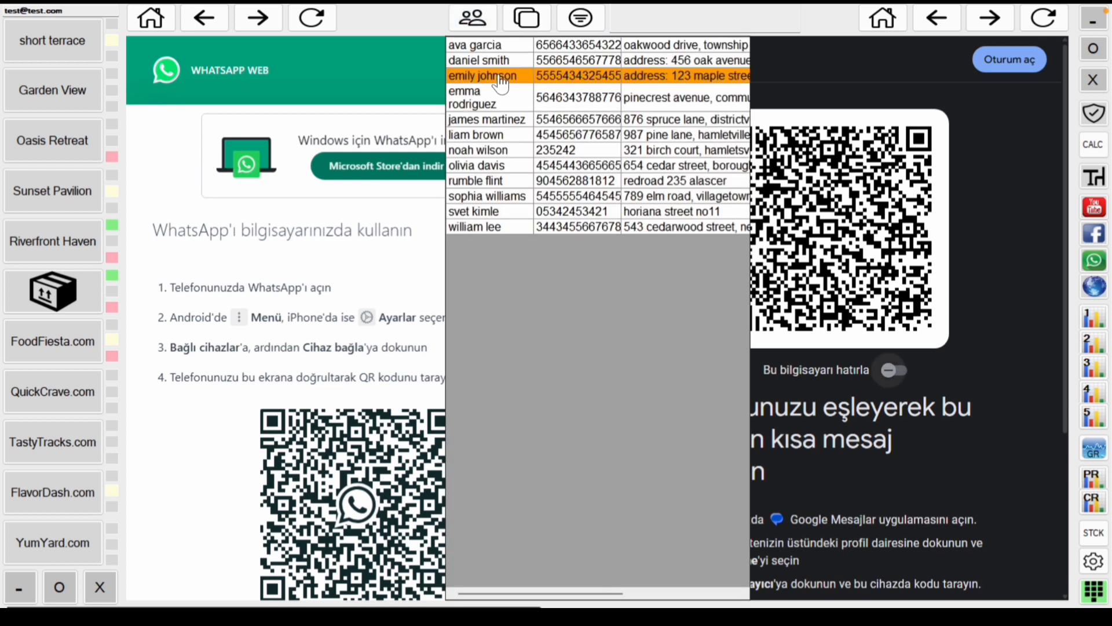
{"action": "left_click", "coordinate": [499, 99]}
{"action": "left_click", "coordinate": [504, 120]}
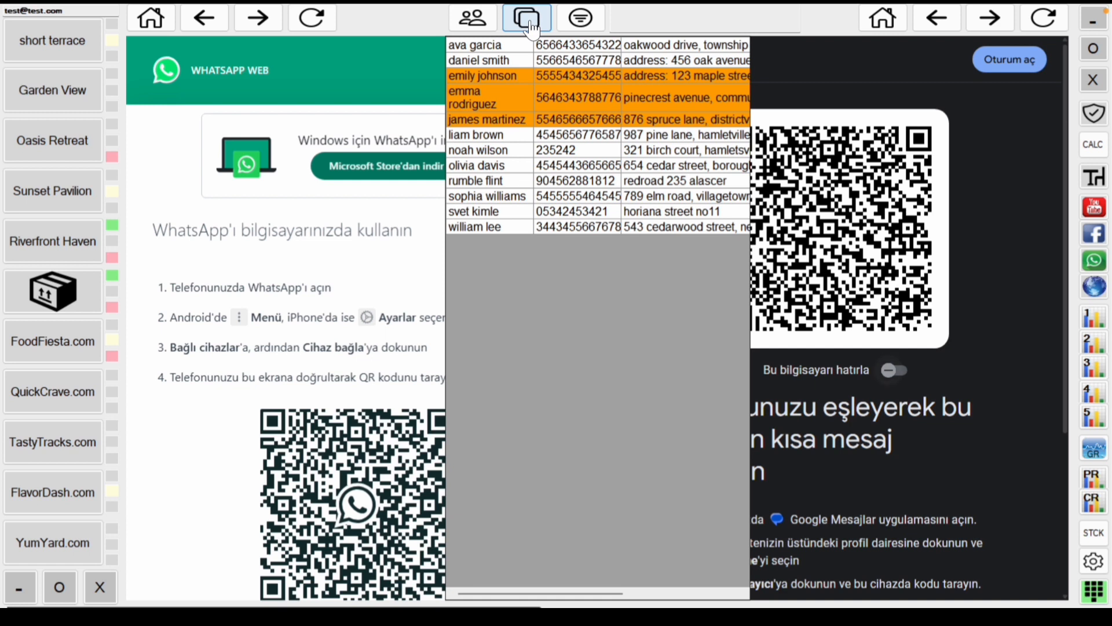
{"action": "left_click", "coordinate": [528, 22]}
Step: Reopen the contacts table and select a single customer instead
{"action": "left_click", "coordinate": [473, 17]}
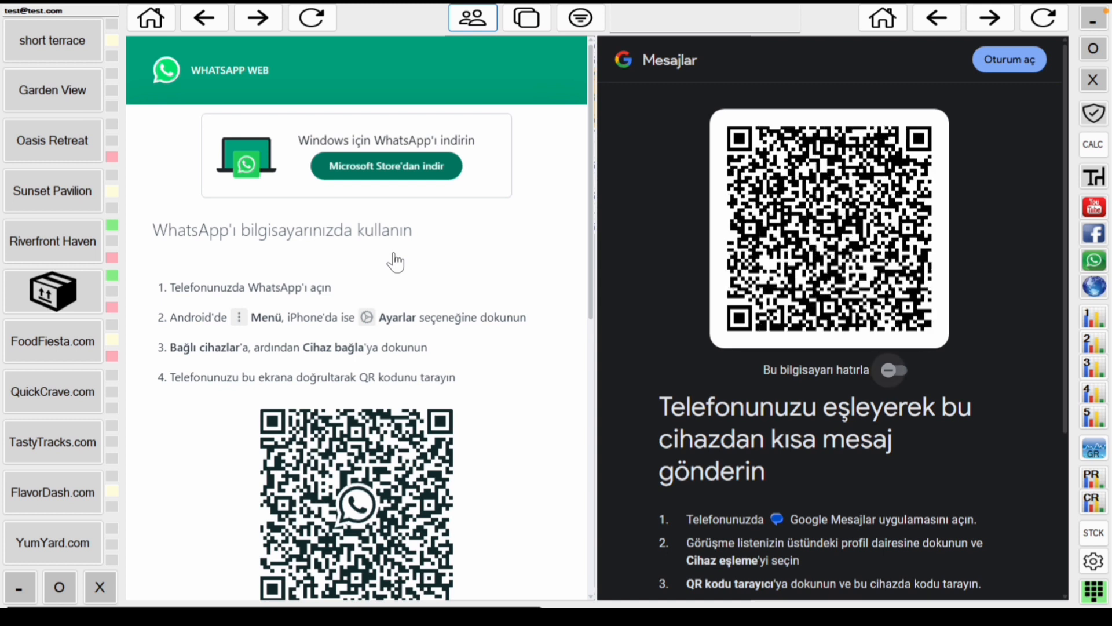
{"action": "mouse_move", "coordinate": [486, 12]}
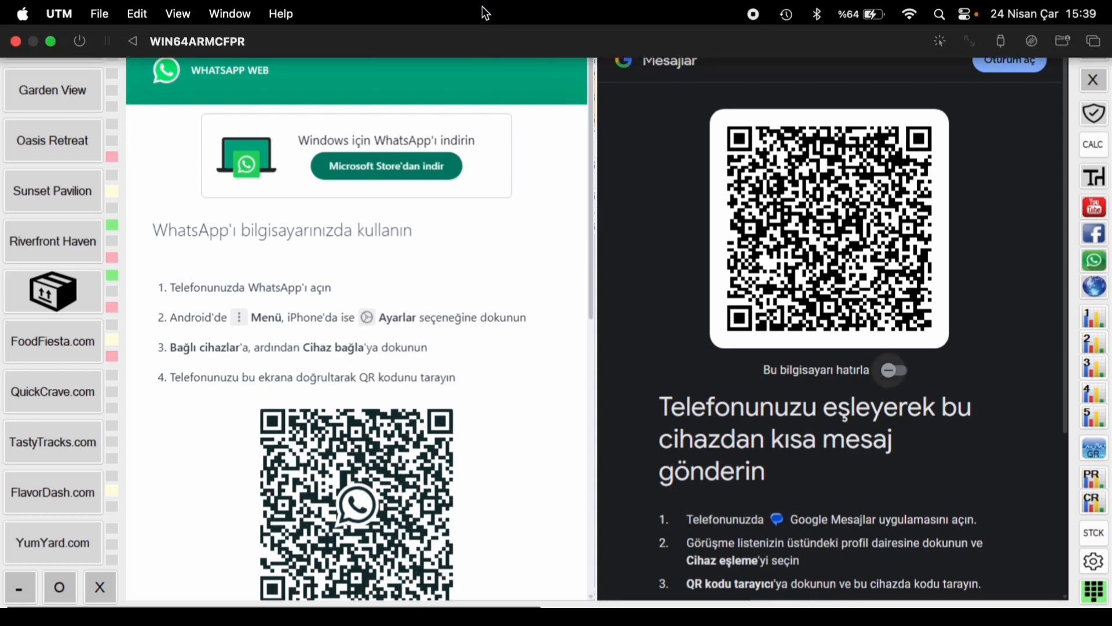
{"action": "left_click", "coordinate": [472, 18]}
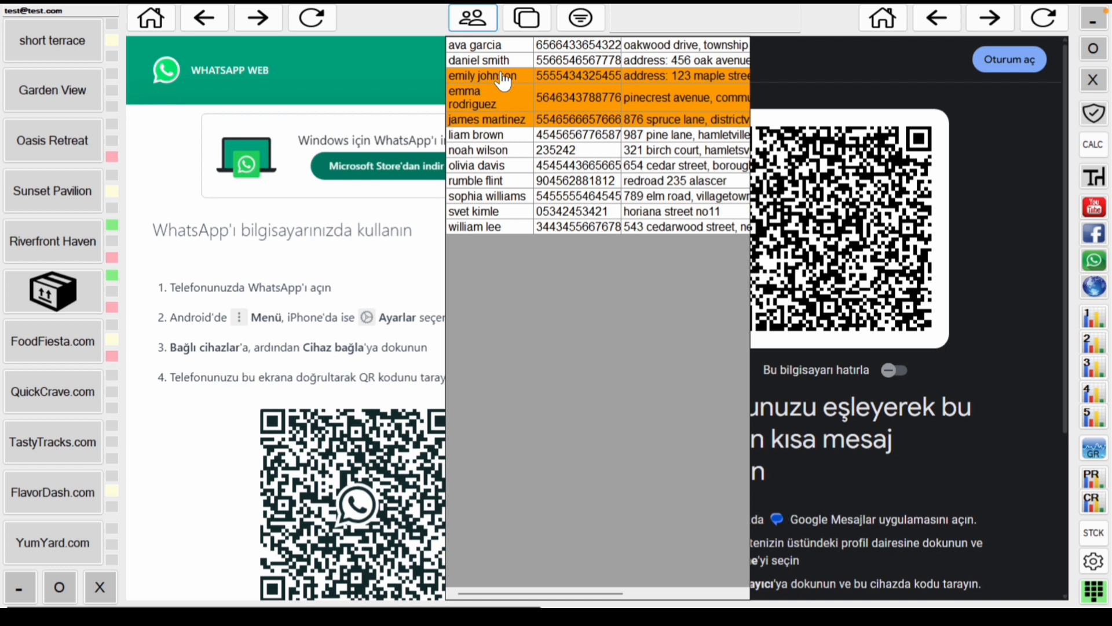
{"action": "left_click", "coordinate": [510, 97]}
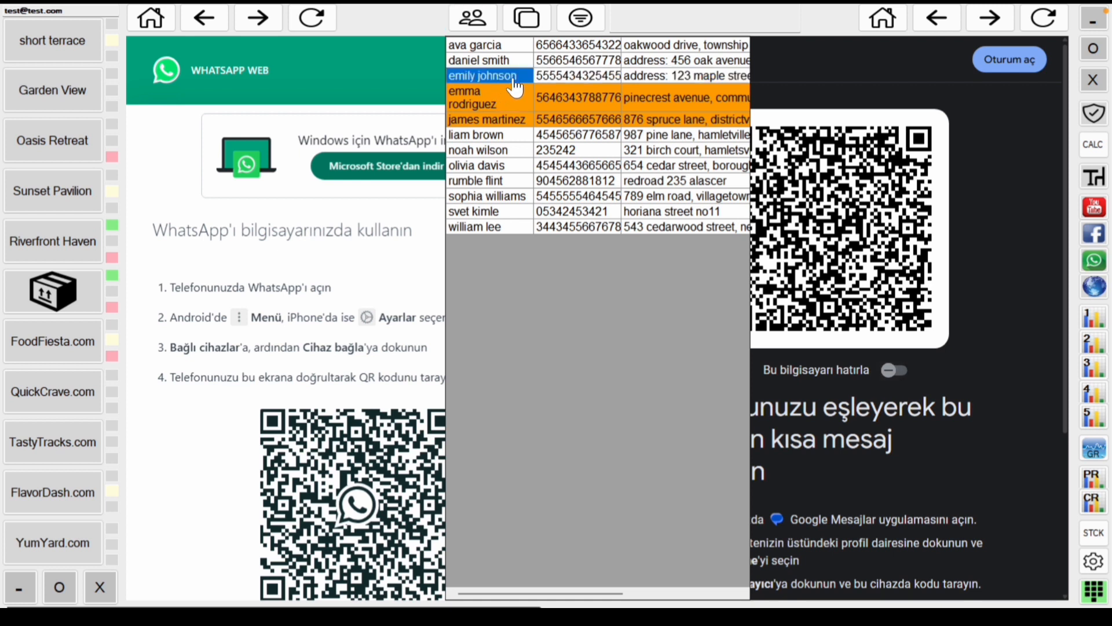
{"action": "left_click", "coordinate": [515, 115]}
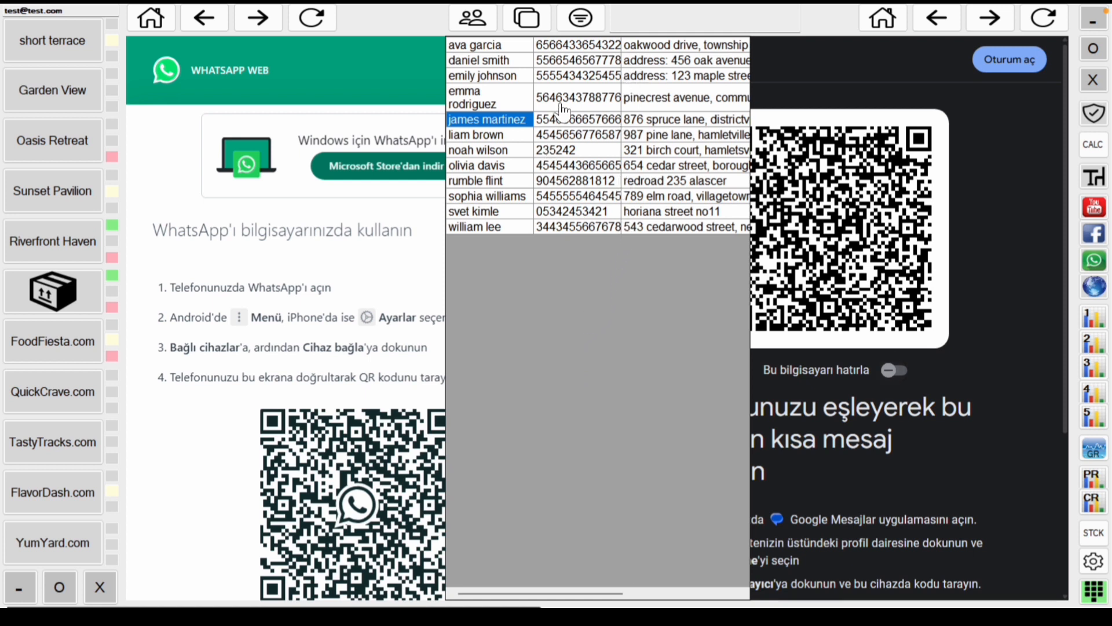
Step: Filter contacts by 'no', clear the filter, close the table and show the web shortcuts panel
{"action": "left_click", "coordinate": [665, 24]}
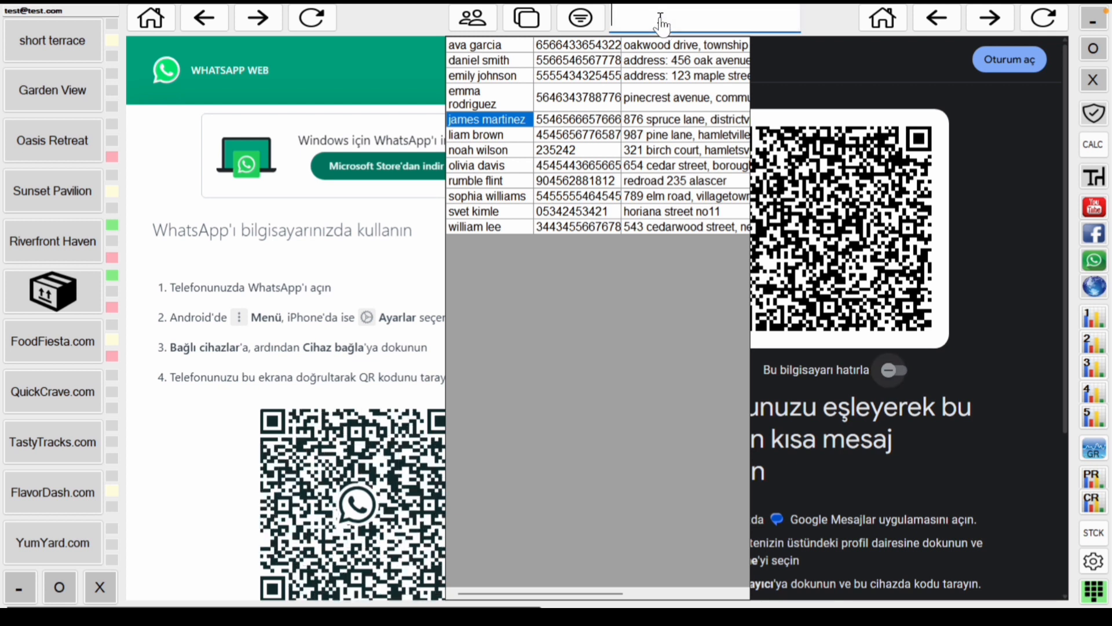
{"action": "type", "text": "no"}
{"action": "left_click", "coordinate": [597, 31]}
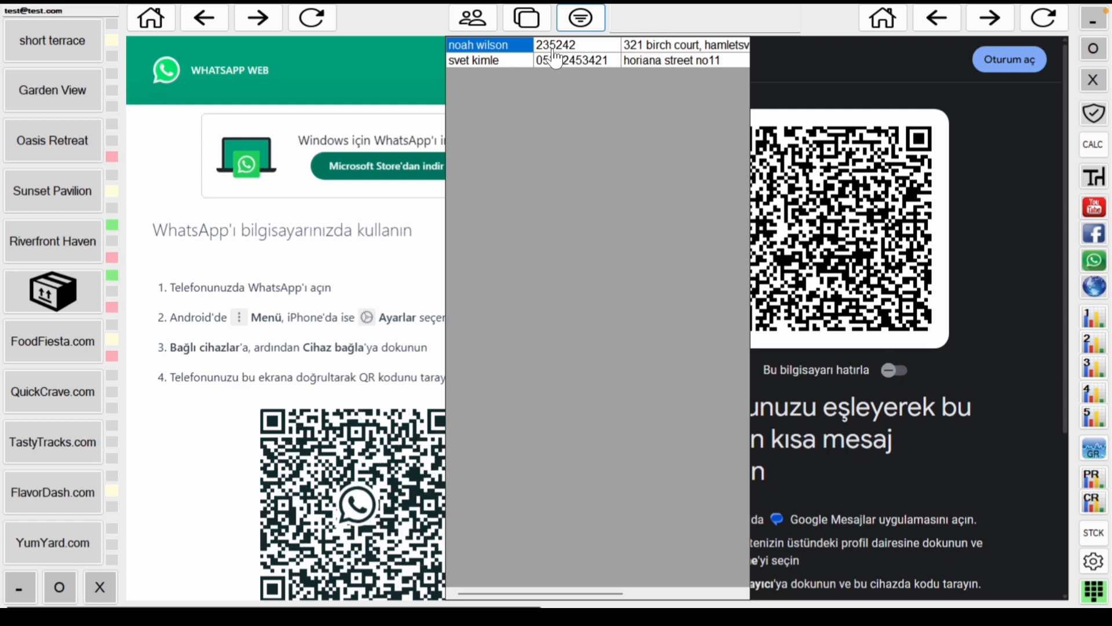
{"action": "left_click", "coordinate": [576, 26]}
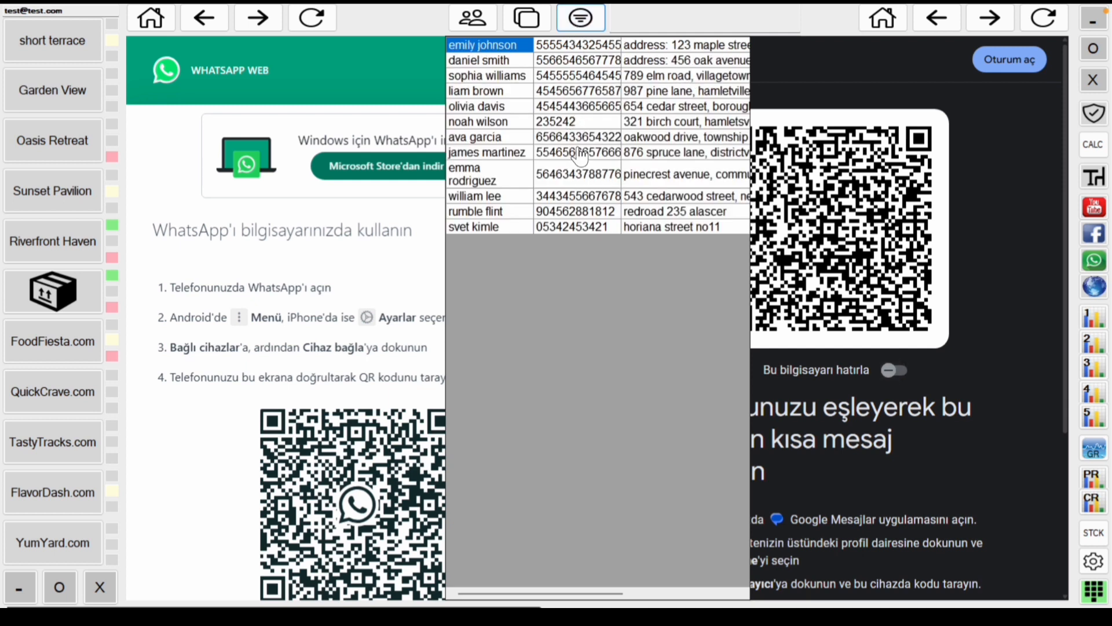
{"action": "mouse_move", "coordinate": [463, 16]}
{"action": "left_click", "coordinate": [473, 35]}
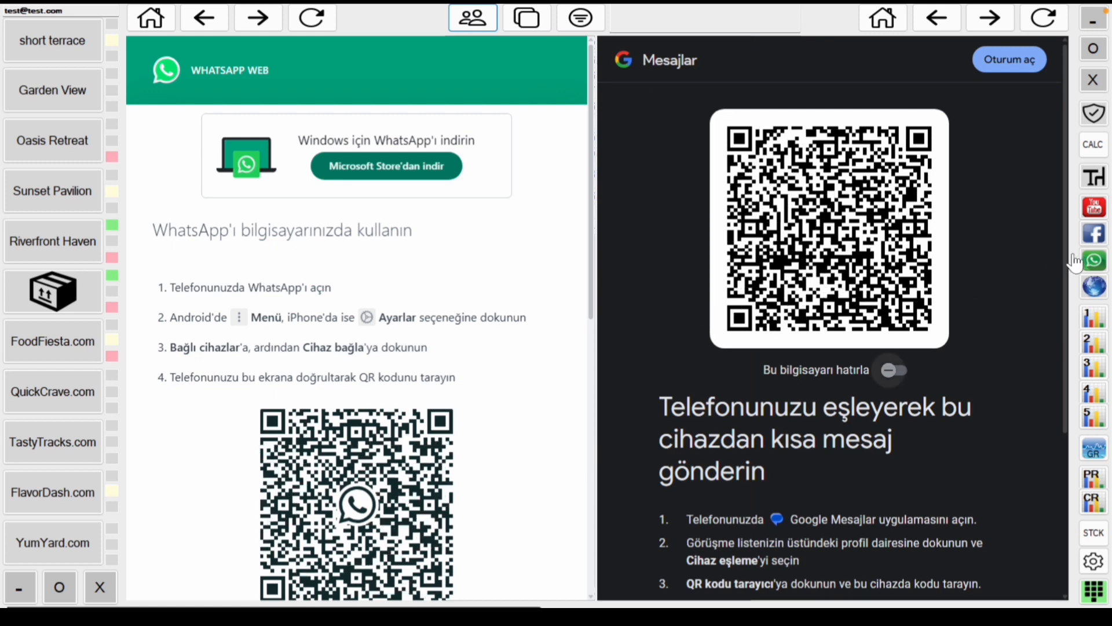
{"action": "left_click", "coordinate": [1094, 287]}
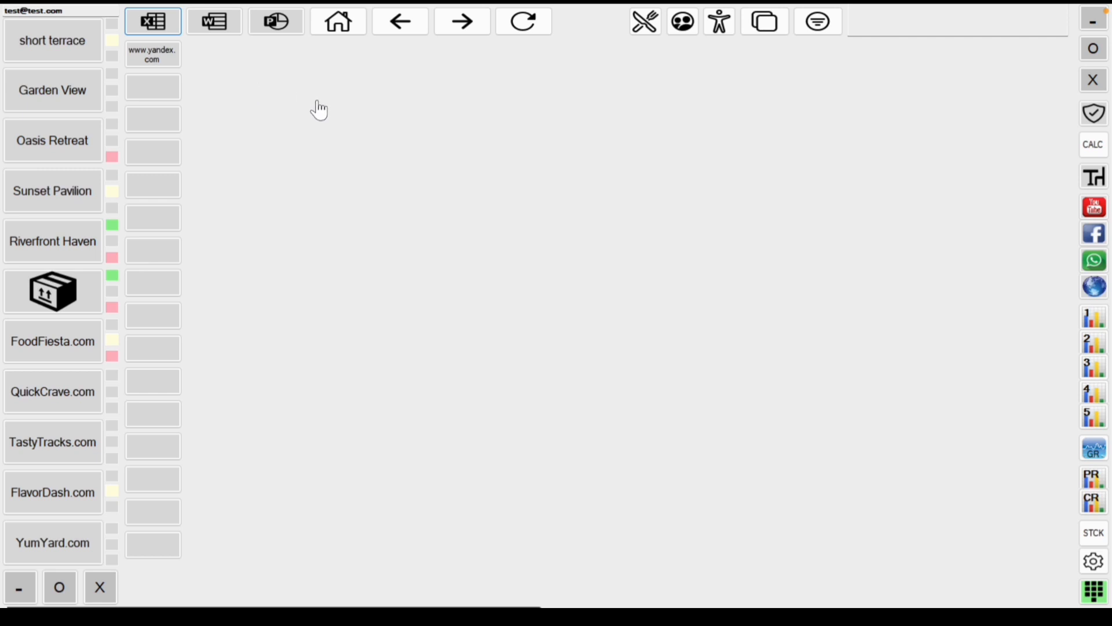
Step: Cycle through the Google Sheets, Docs and Slides sign-in pages, settling on Slides, then show menu prices
{"action": "left_click", "coordinate": [159, 27]}
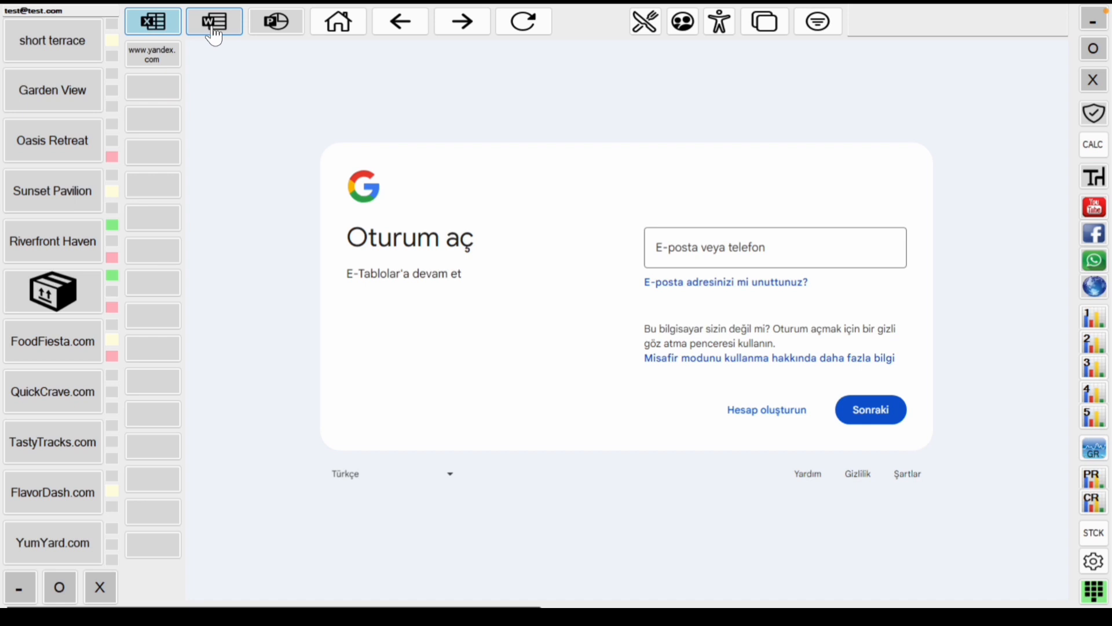
{"action": "left_click", "coordinate": [215, 34]}
{"action": "left_click", "coordinate": [270, 30]}
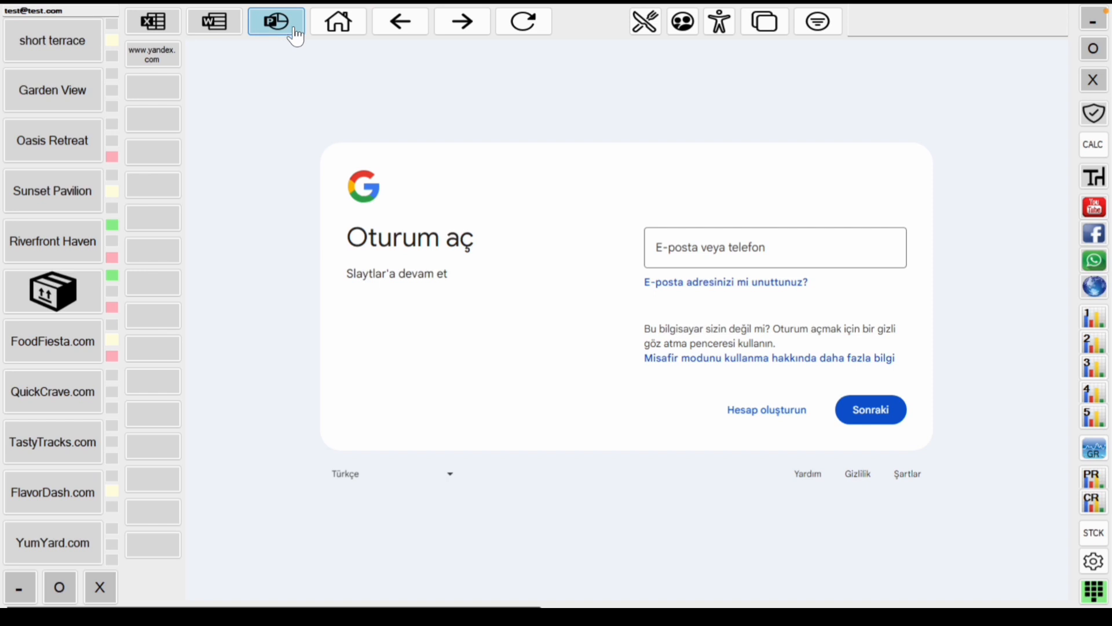
{"action": "left_click", "coordinate": [166, 34]}
{"action": "left_click", "coordinate": [222, 31]}
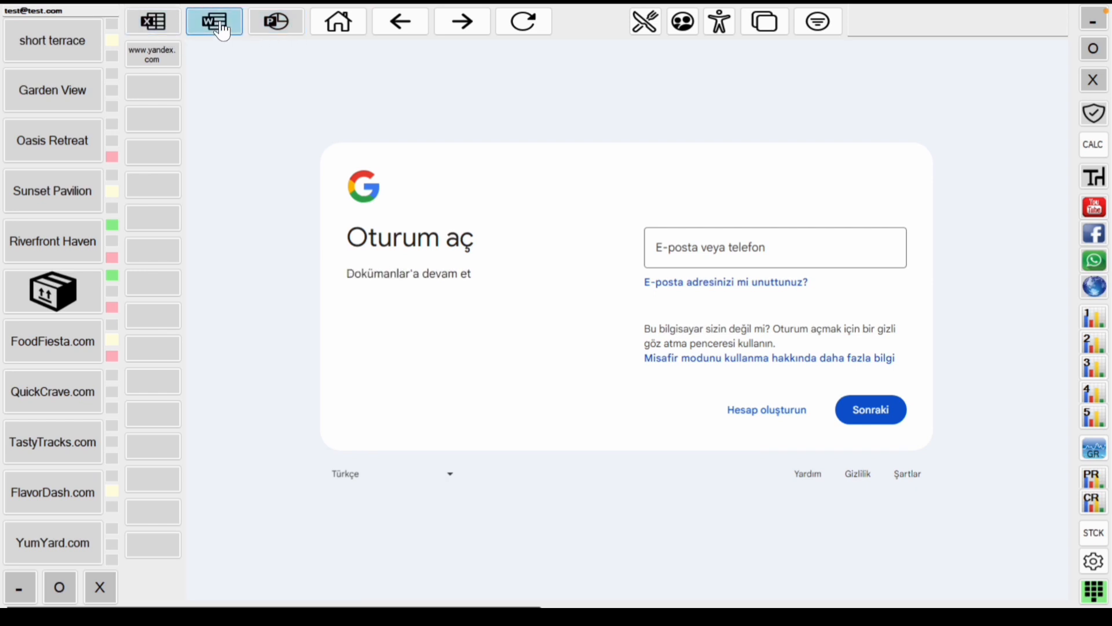
{"action": "left_click", "coordinate": [264, 26]}
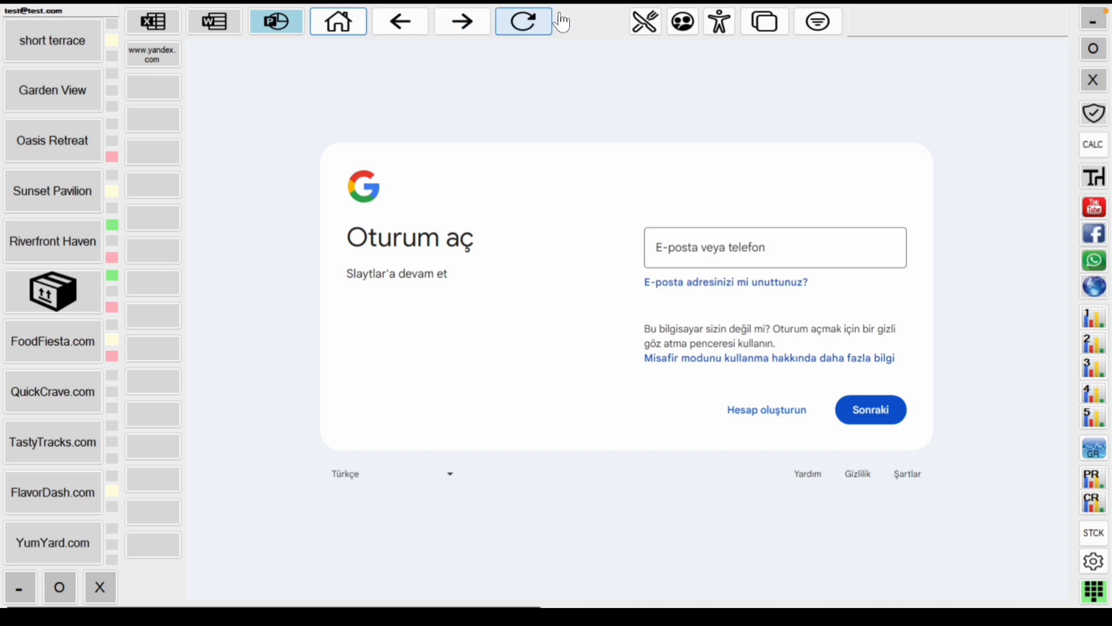
{"action": "left_click", "coordinate": [644, 23]}
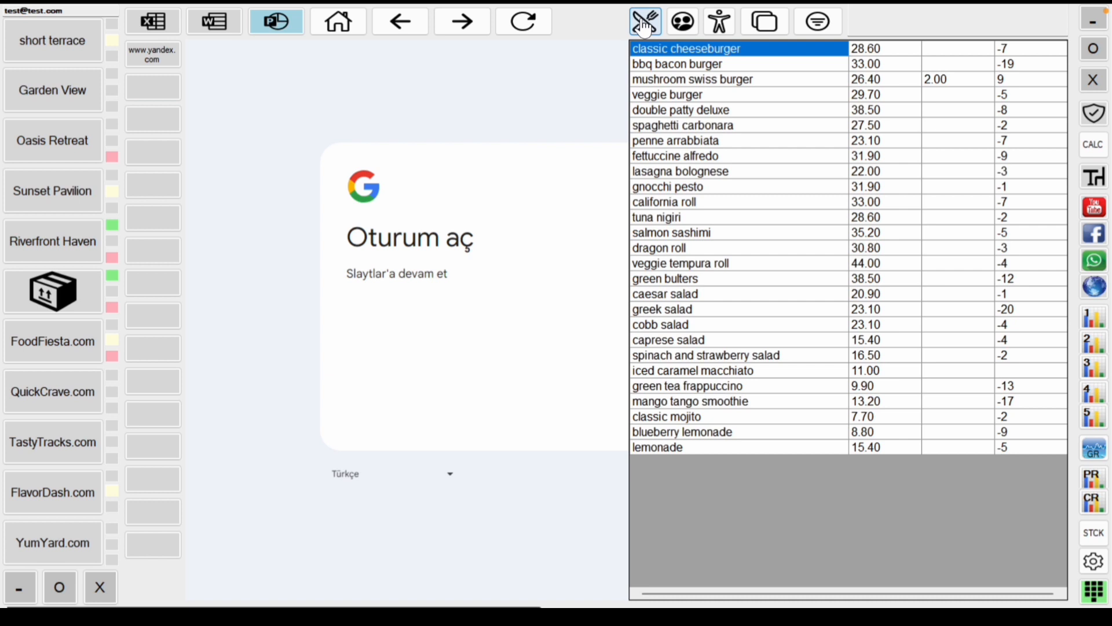
Step: Select the double patty deluxe item and the double patty deluxe and penne arrabbiata prices
{"action": "left_click", "coordinate": [704, 113]}
{"action": "left_click", "coordinate": [881, 110]}
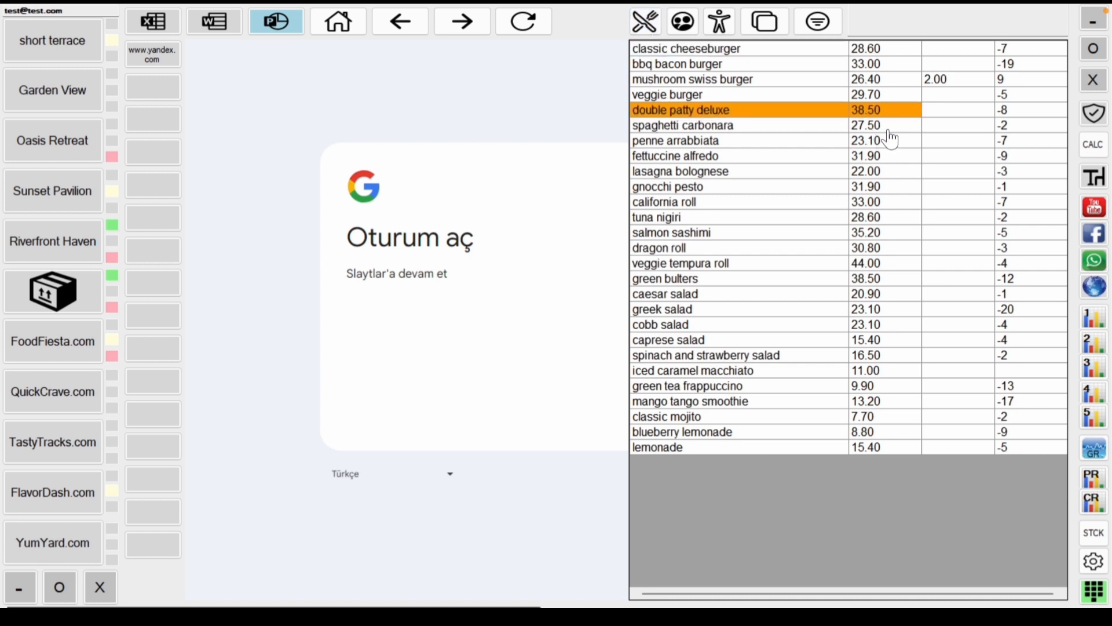
{"action": "left_click", "coordinate": [887, 142]}
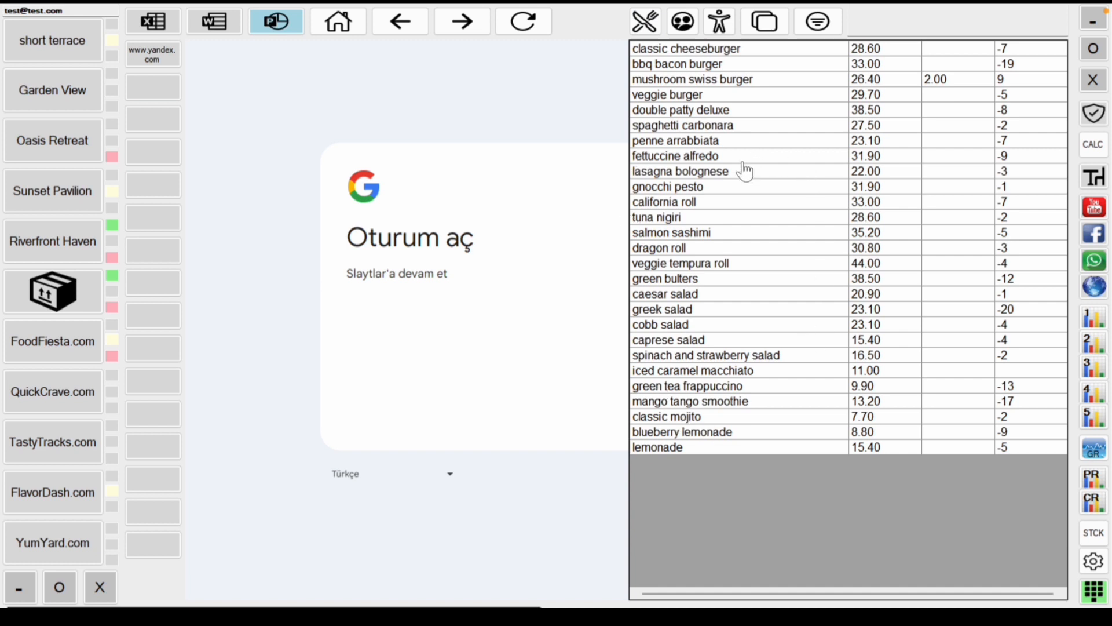
Step: View the customer and people contact lists, close them, and open the yandex.com shortcut
{"action": "left_click", "coordinate": [683, 21]}
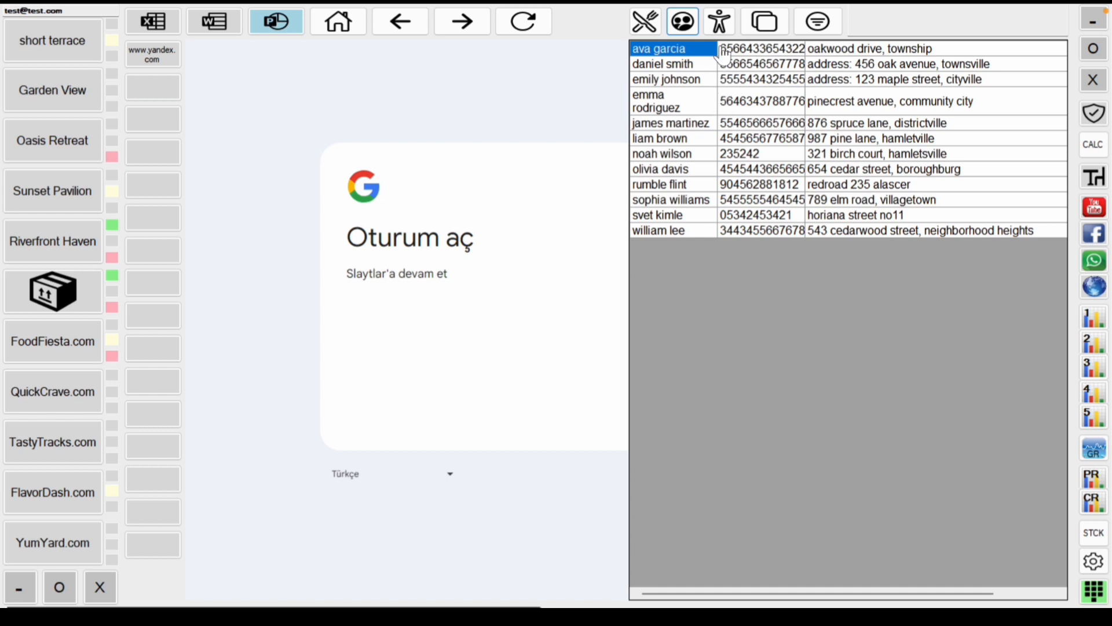
{"action": "left_click", "coordinate": [719, 22]}
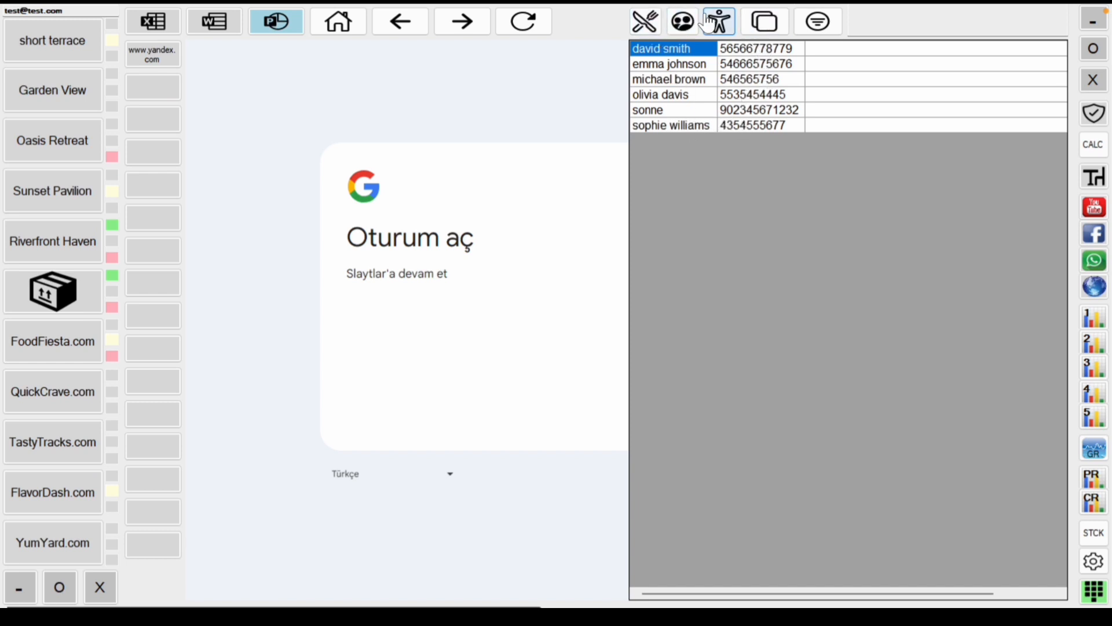
{"action": "left_click", "coordinate": [718, 23]}
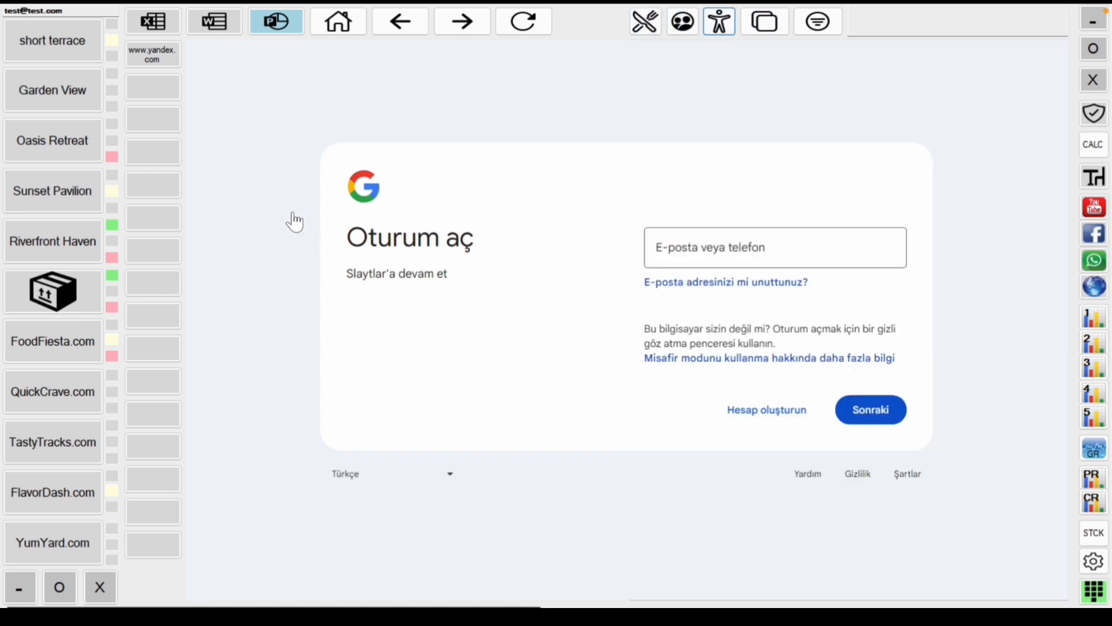
{"action": "left_click", "coordinate": [165, 68]}
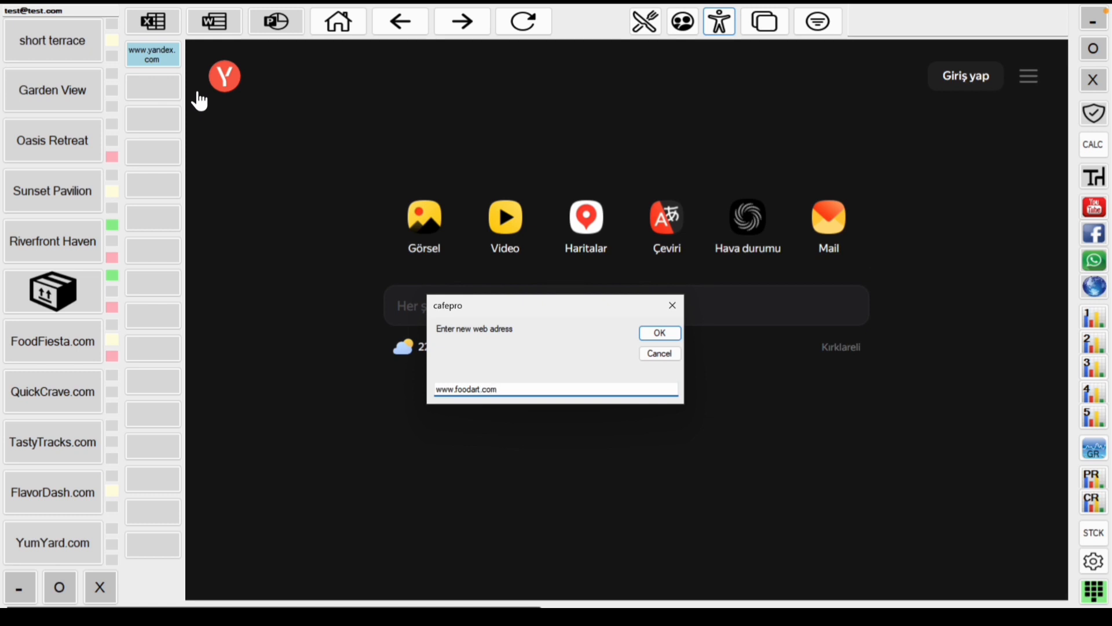
{"action": "key", "text": "Return"}
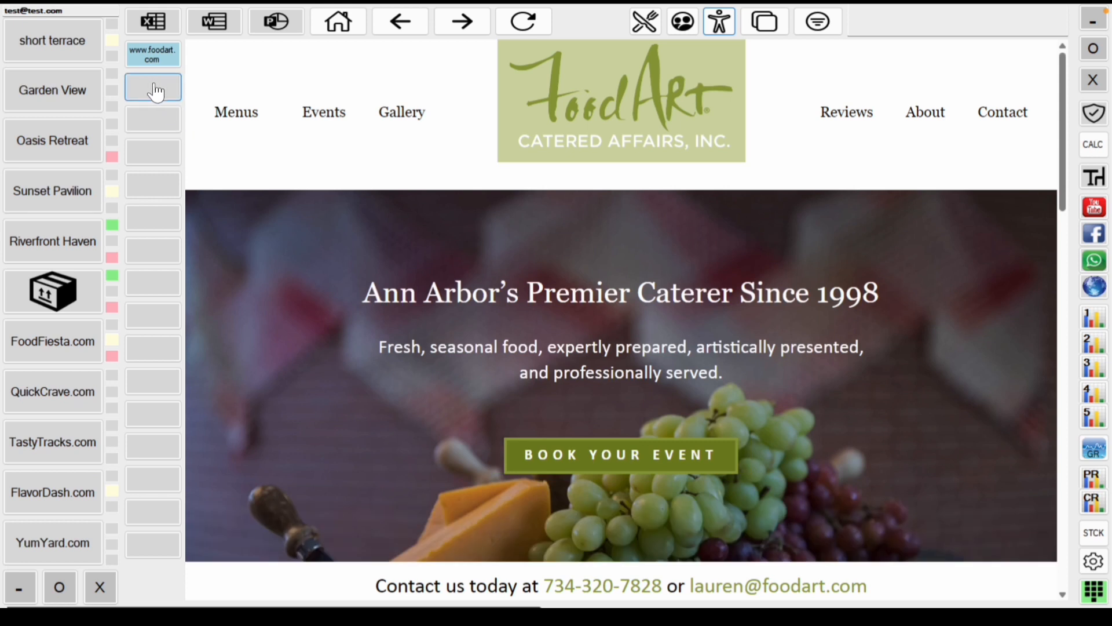
{"action": "left_click", "coordinate": [154, 54]}
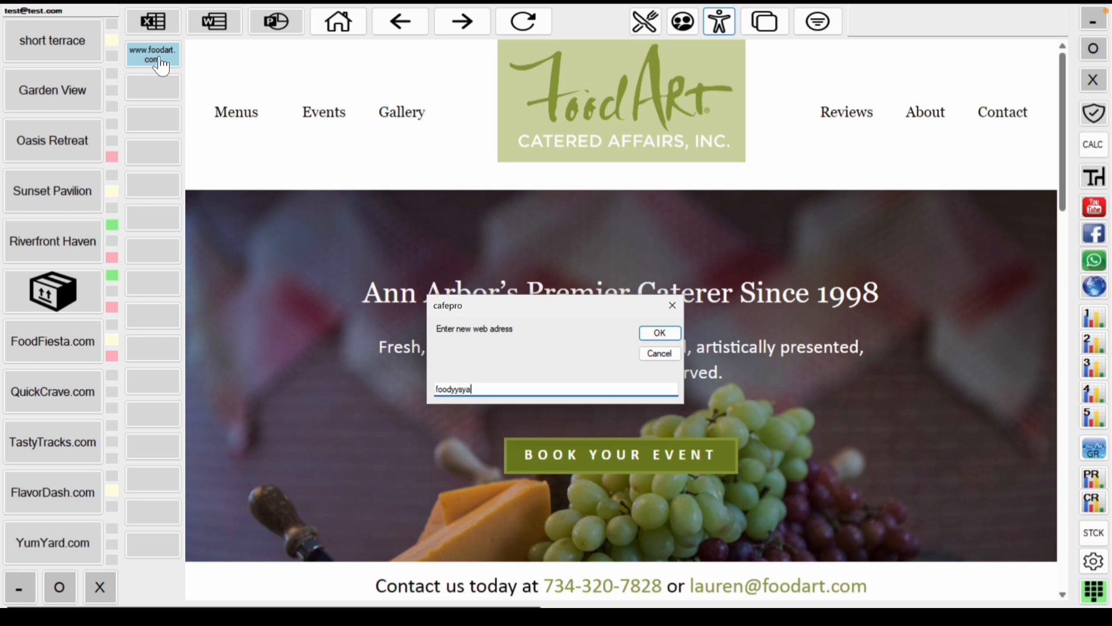
{"action": "key", "text": "Return"}
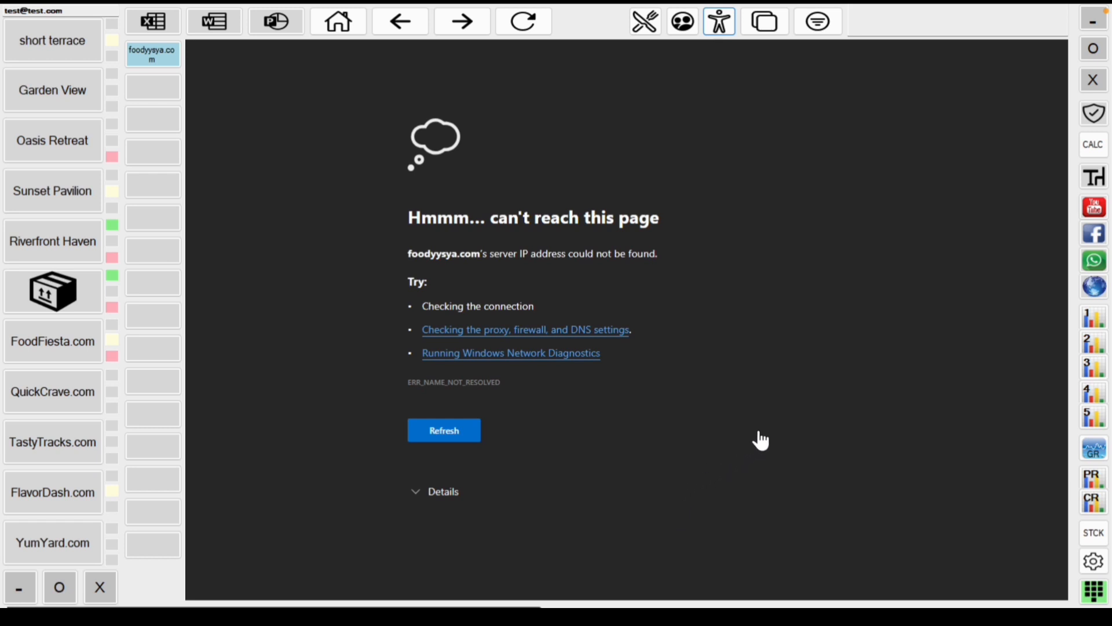
Step: Search FoodFiesta.com's orders from September 1, 2023 to April 24, 2024
{"action": "left_click", "coordinate": [1090, 322]}
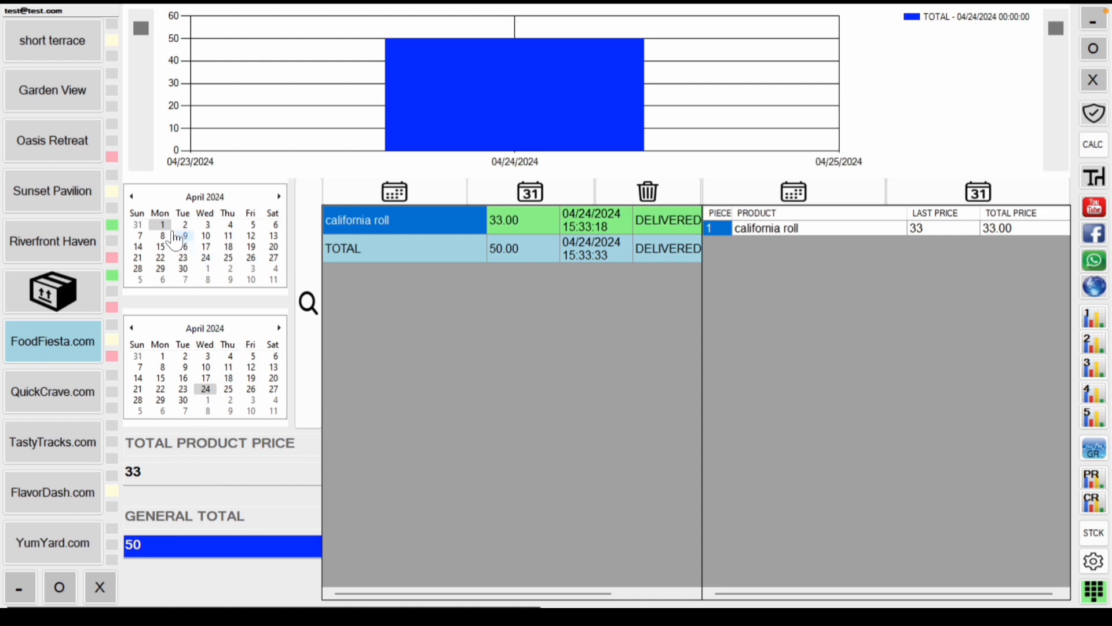
{"action": "left_click", "coordinate": [132, 197]}
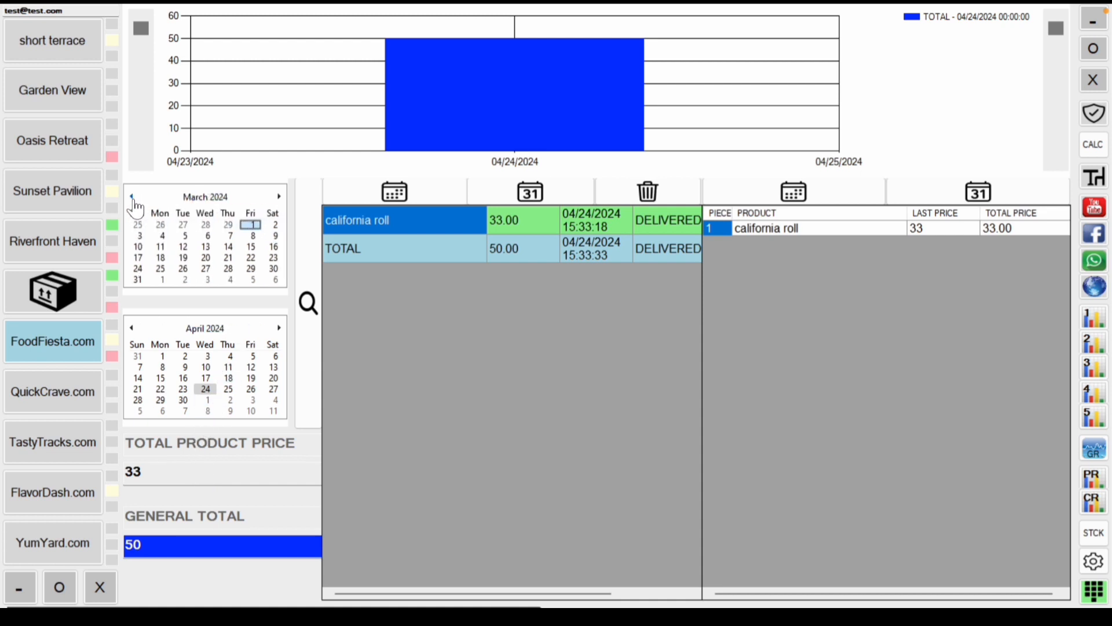
{"action": "left_click", "coordinate": [132, 197]}
{"action": "left_click", "coordinate": [132, 197]}
{"action": "left_click", "coordinate": [132, 197]}
{"action": "left_click", "coordinate": [132, 197]}
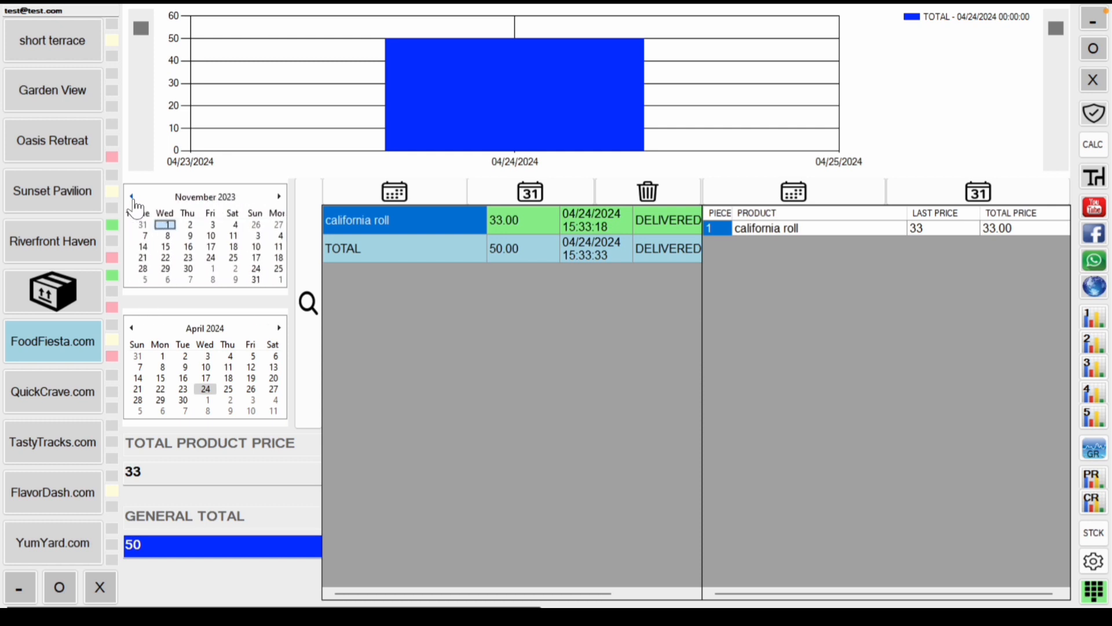
{"action": "left_click", "coordinate": [132, 197]}
{"action": "left_click", "coordinate": [133, 197]}
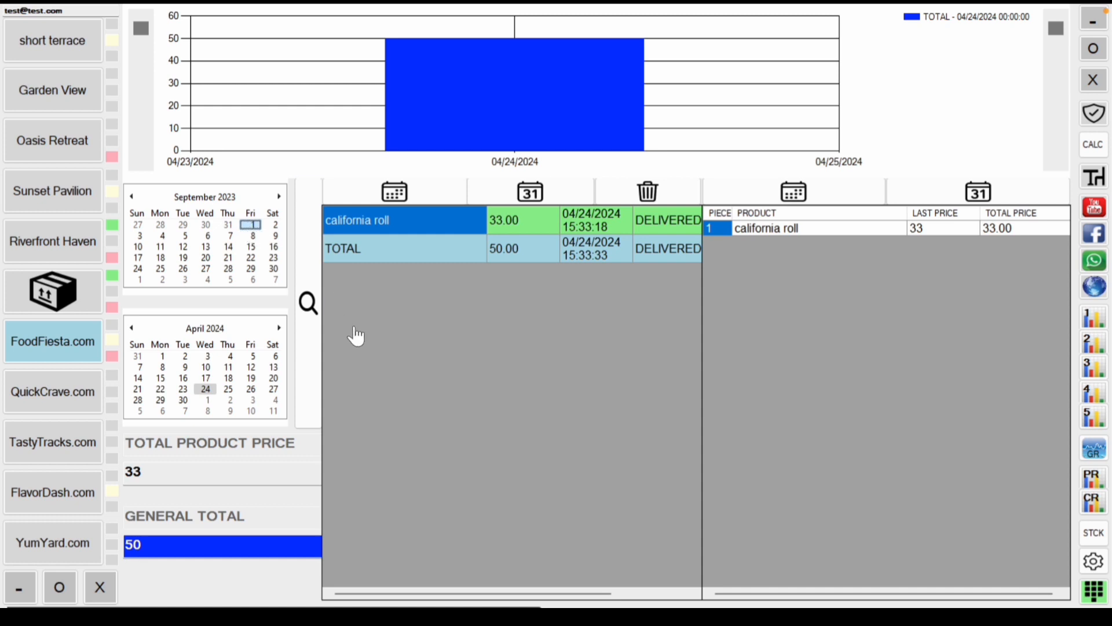
{"action": "left_click", "coordinate": [206, 390]}
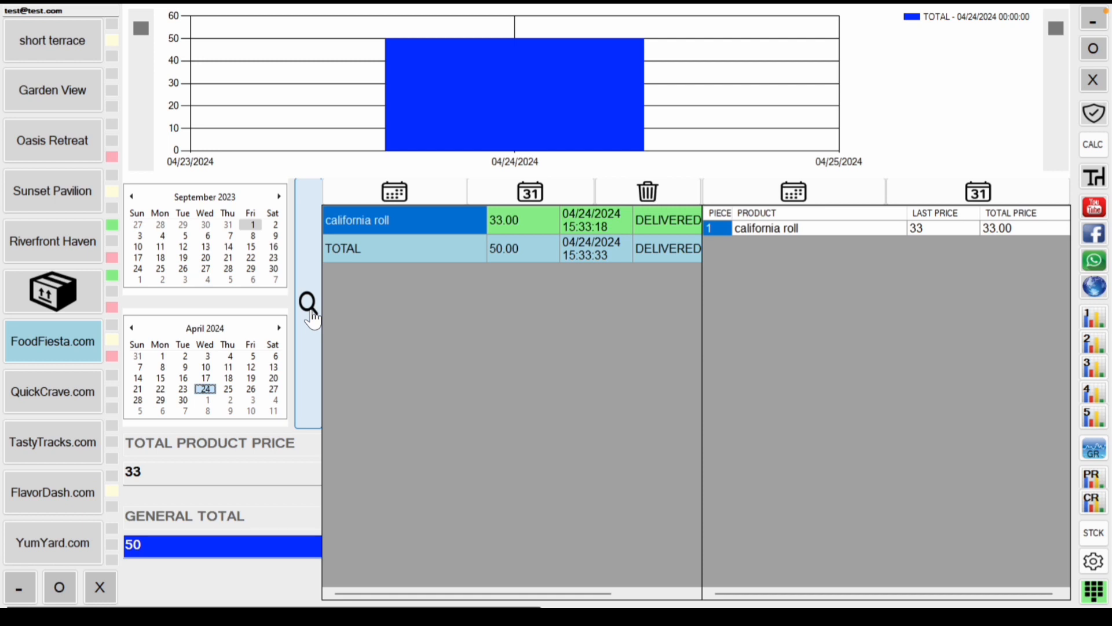
{"action": "left_click", "coordinate": [312, 319]}
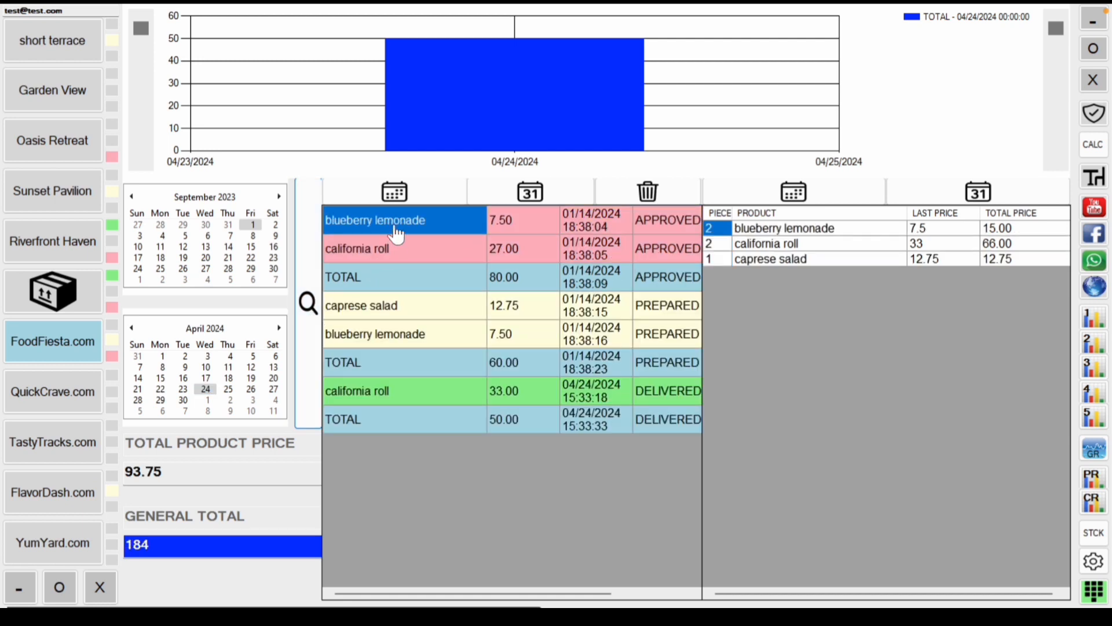
Step: Chart the order totals by day, then by month, zoom out, and return to a daily axis
{"action": "left_click", "coordinate": [395, 198]}
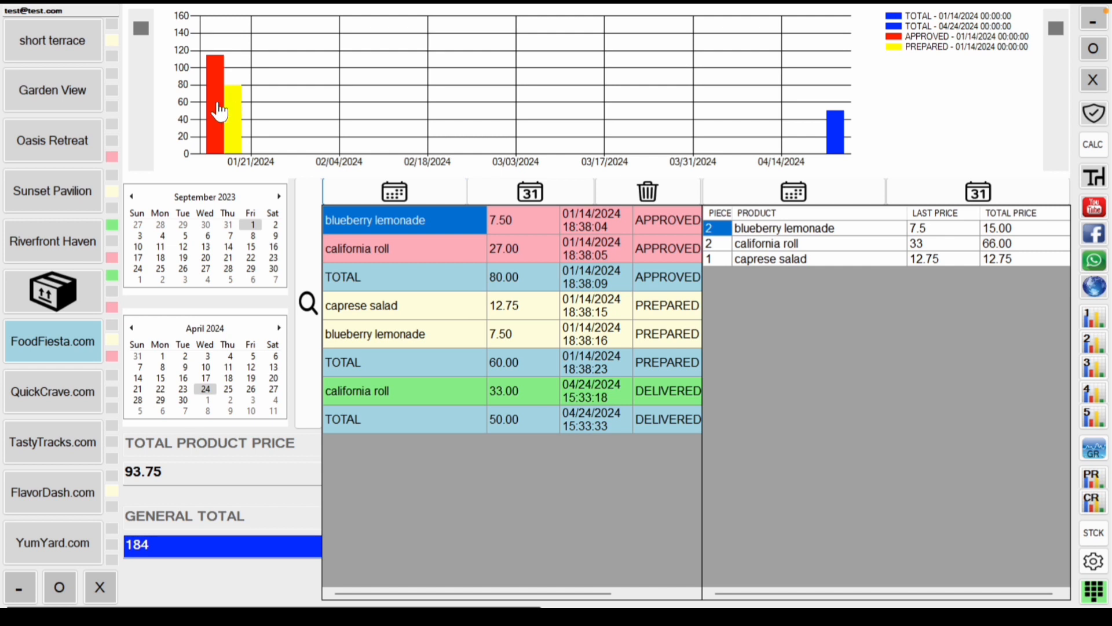
{"action": "left_click", "coordinate": [532, 193]}
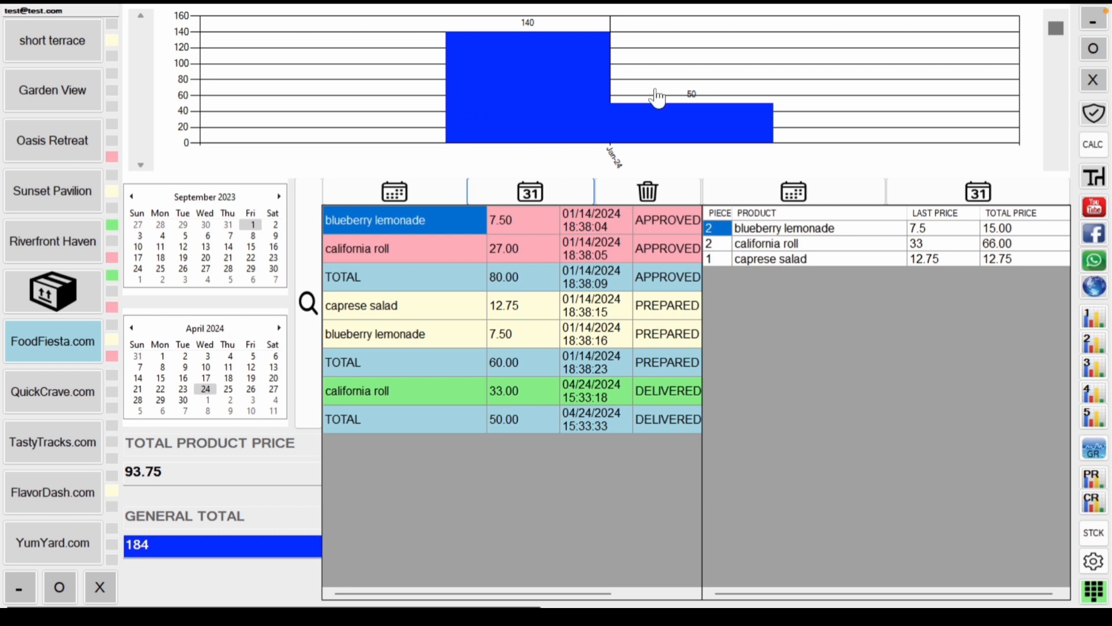
{"action": "left_click", "coordinate": [1057, 33]}
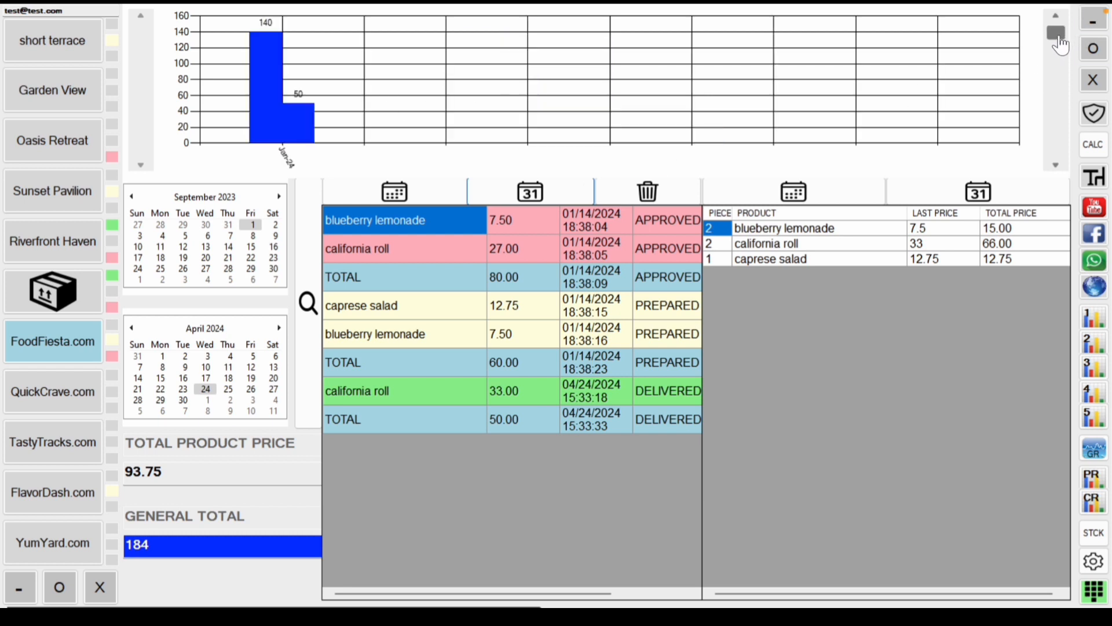
{"action": "left_click_drag", "start_coordinate": [1060, 37], "coordinate": [1059, 28]}
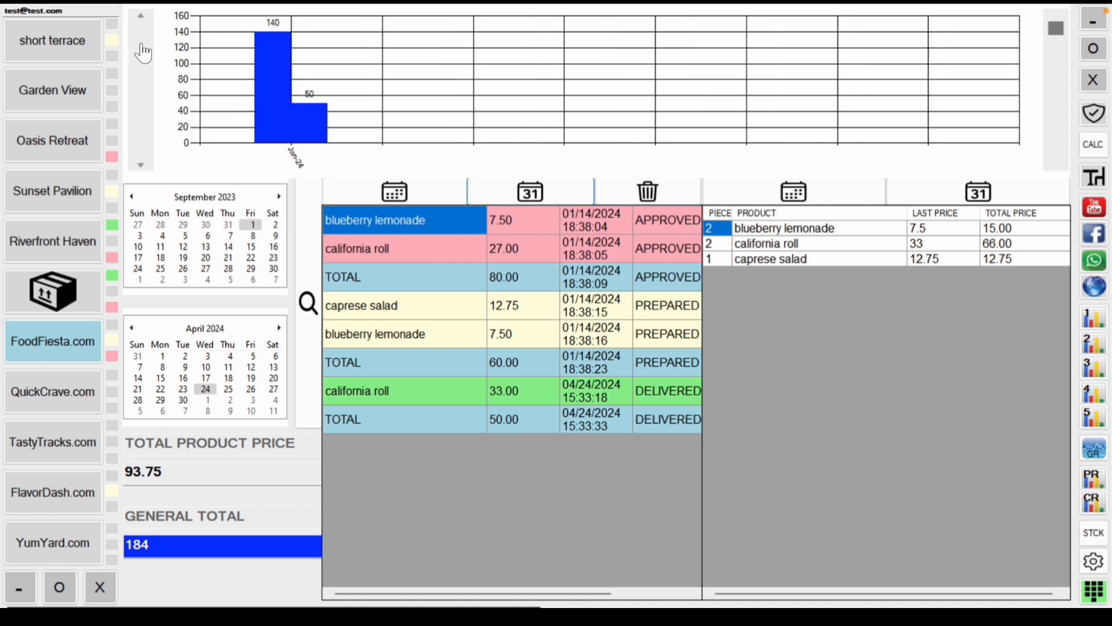
{"action": "left_click", "coordinate": [446, 191]}
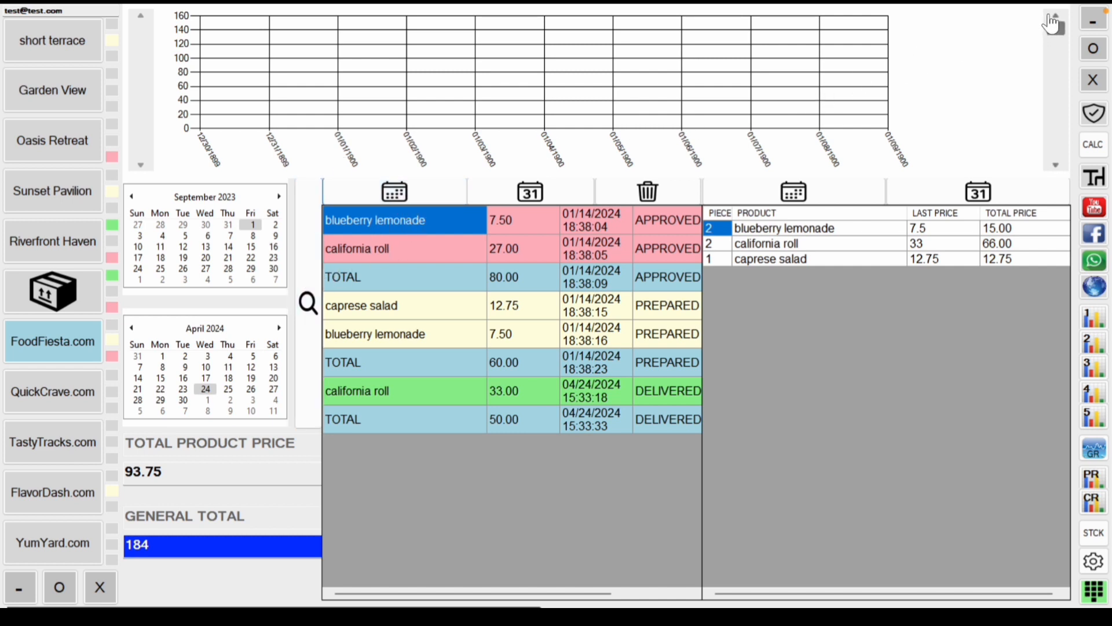
{"action": "mouse_move", "coordinate": [1050, 21]}
{"action": "left_mouse_down"}
{"action": "mouse_move", "coordinate": [1049, 153]}
{"action": "mouse_move", "coordinate": [1049, 26]}
{"action": "left_mouse_up"}
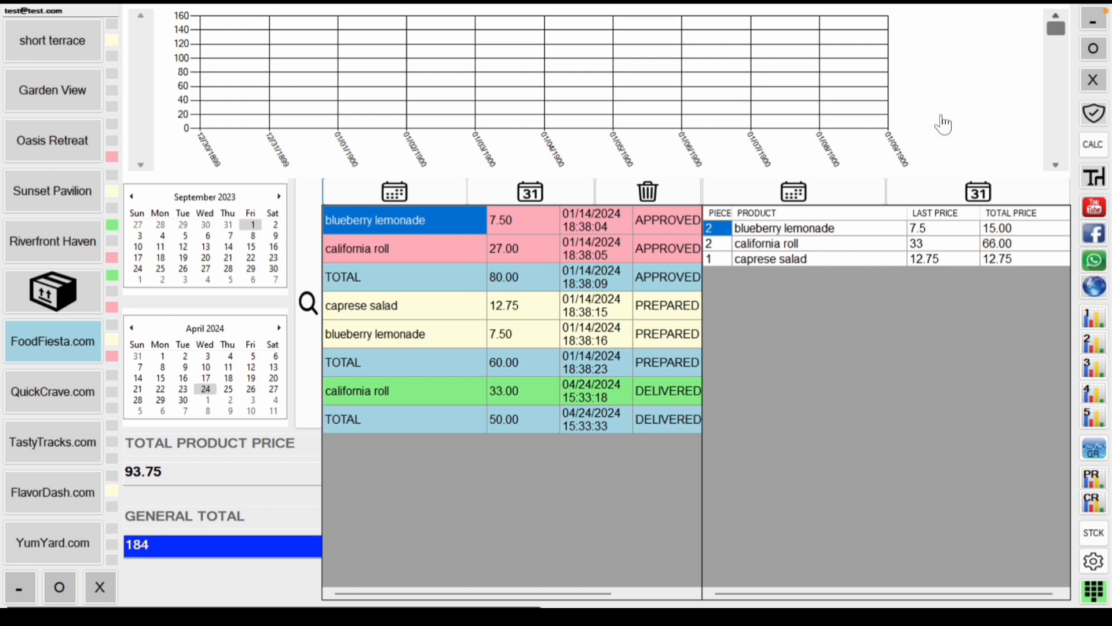
Step: Chart blueberry lemonade, california roll and caprese salad quantities by day, then regroup by month
{"action": "left_click", "coordinate": [774, 235]}
{"action": "left_click", "coordinate": [772, 247]}
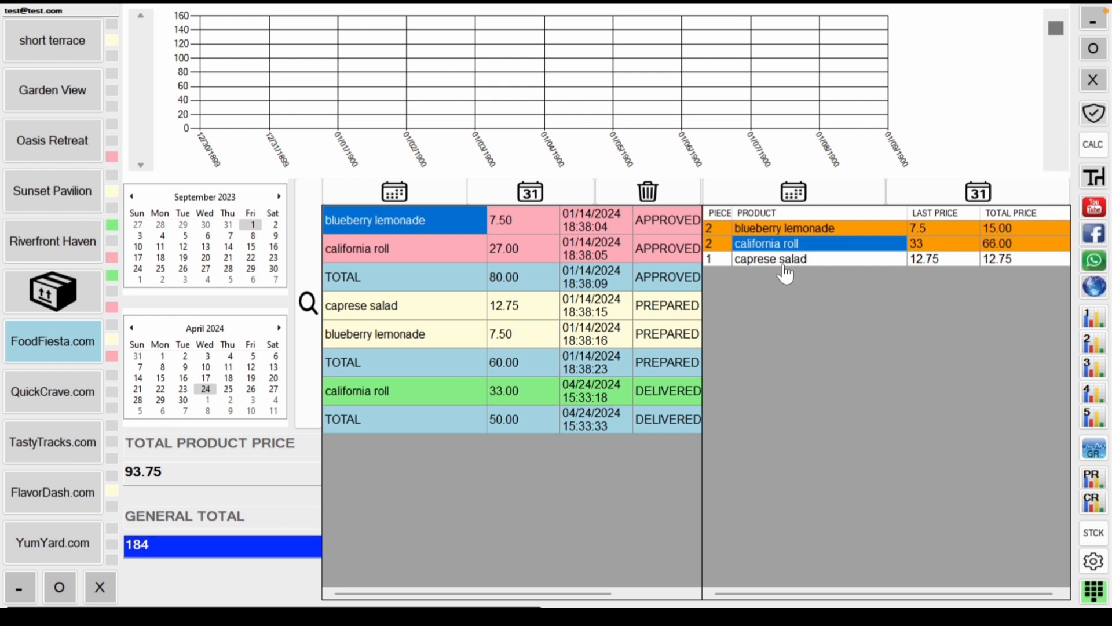
{"action": "left_click", "coordinate": [786, 263]}
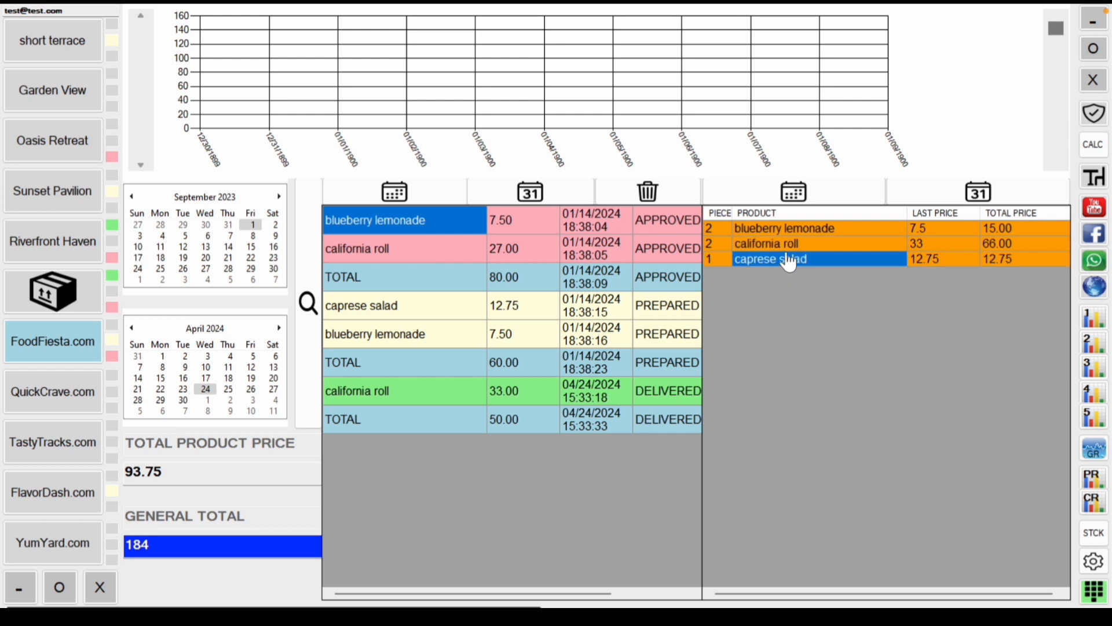
{"action": "left_click", "coordinate": [800, 200]}
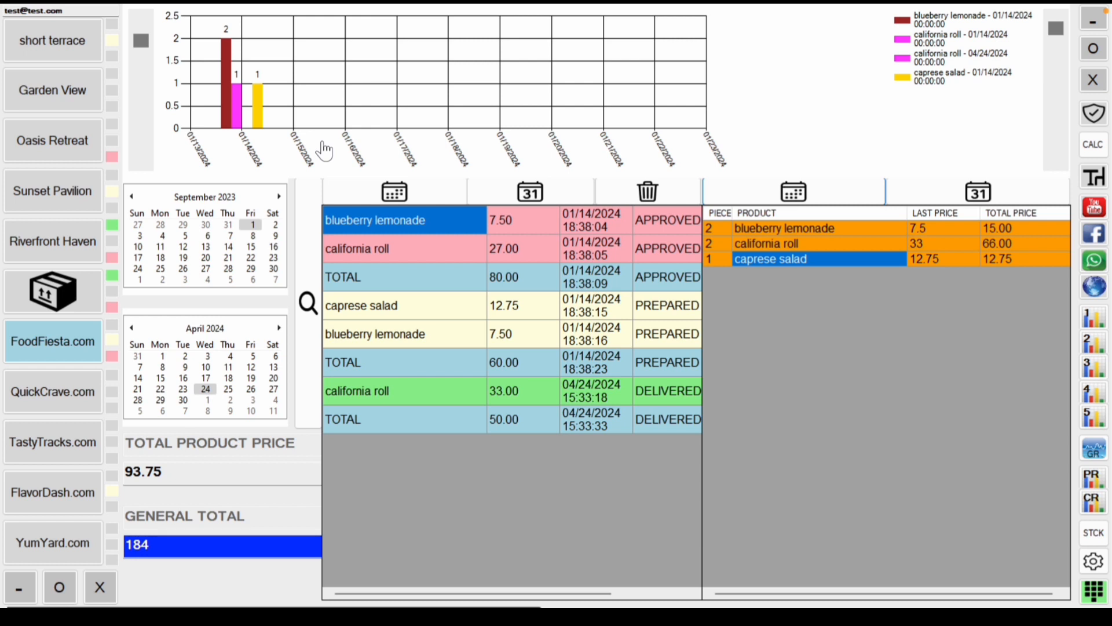
{"action": "left_click", "coordinate": [1006, 203]}
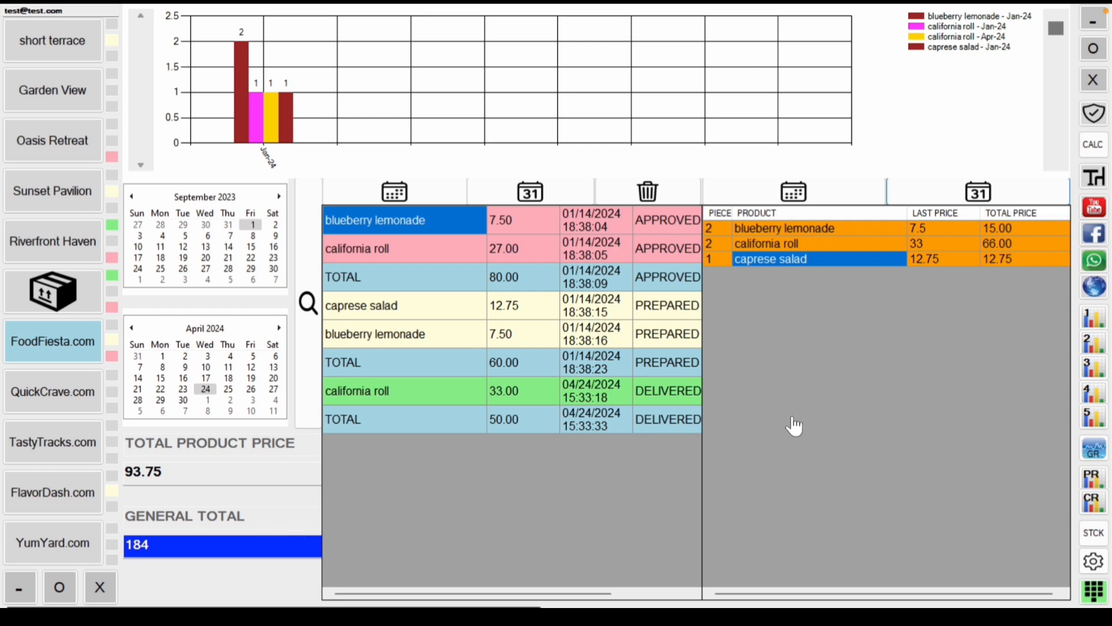
Step: Switch through the QuickCrave, TastyTracks, FlavorDash and YumYard reports, then open the combined all-shops report
{"action": "left_click", "coordinate": [1098, 345]}
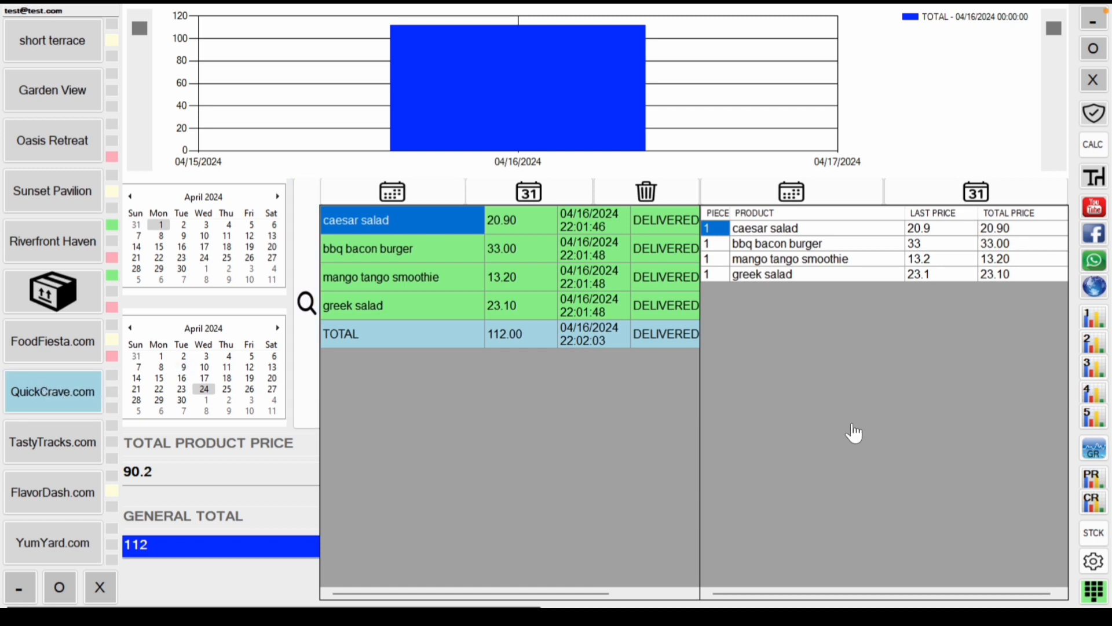
{"action": "left_click", "coordinate": [1091, 368]}
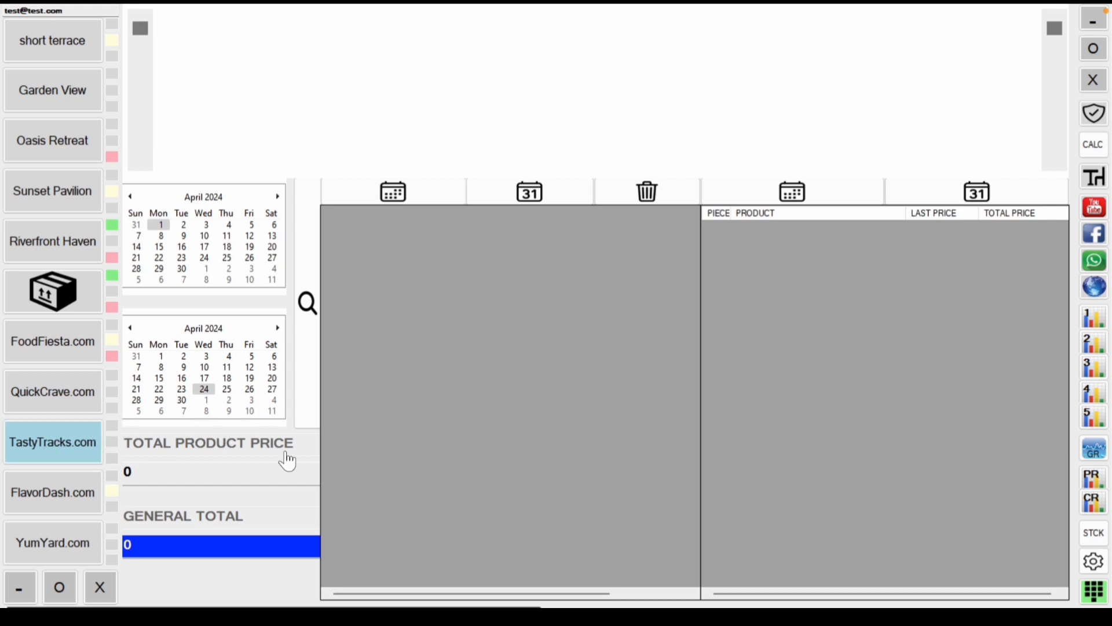
{"action": "left_click", "coordinate": [1091, 400]}
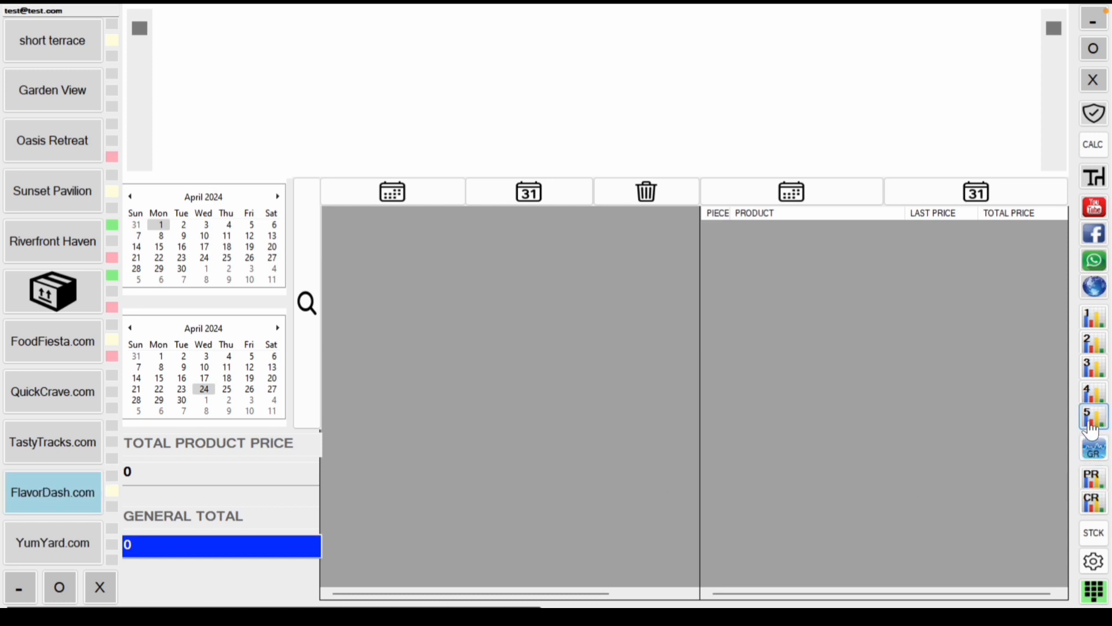
{"action": "left_click", "coordinate": [1091, 423]}
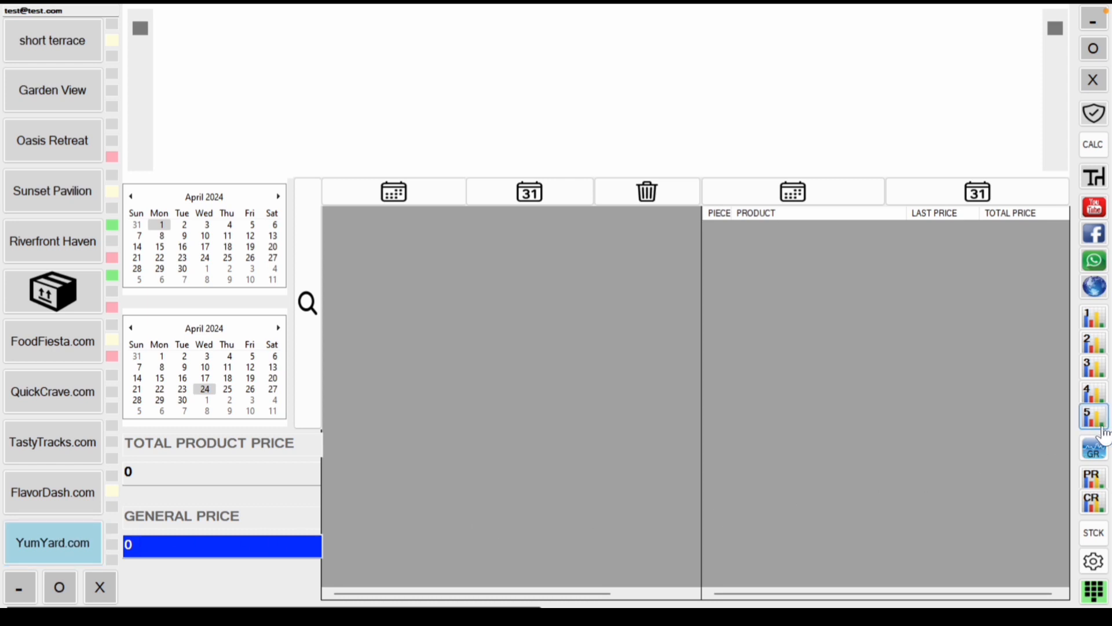
{"action": "left_click", "coordinate": [1094, 449]}
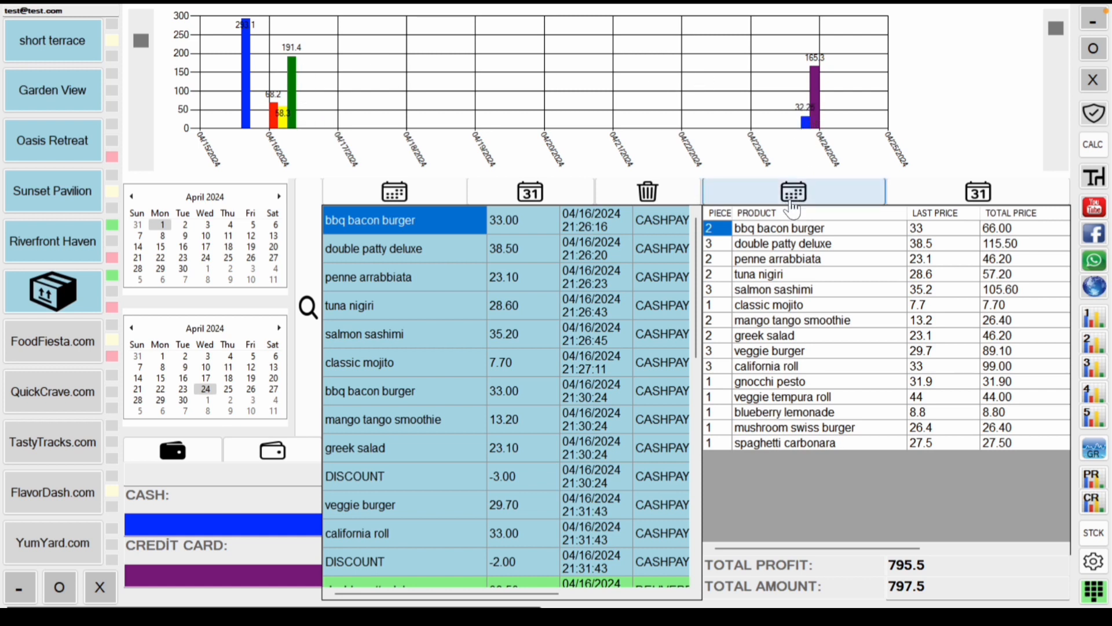
Step: Chart the quantities of salmon sashimi, mango tango smoothie, greek salad and california roll
{"action": "left_click", "coordinate": [819, 295]}
{"action": "left_click", "coordinate": [822, 322]}
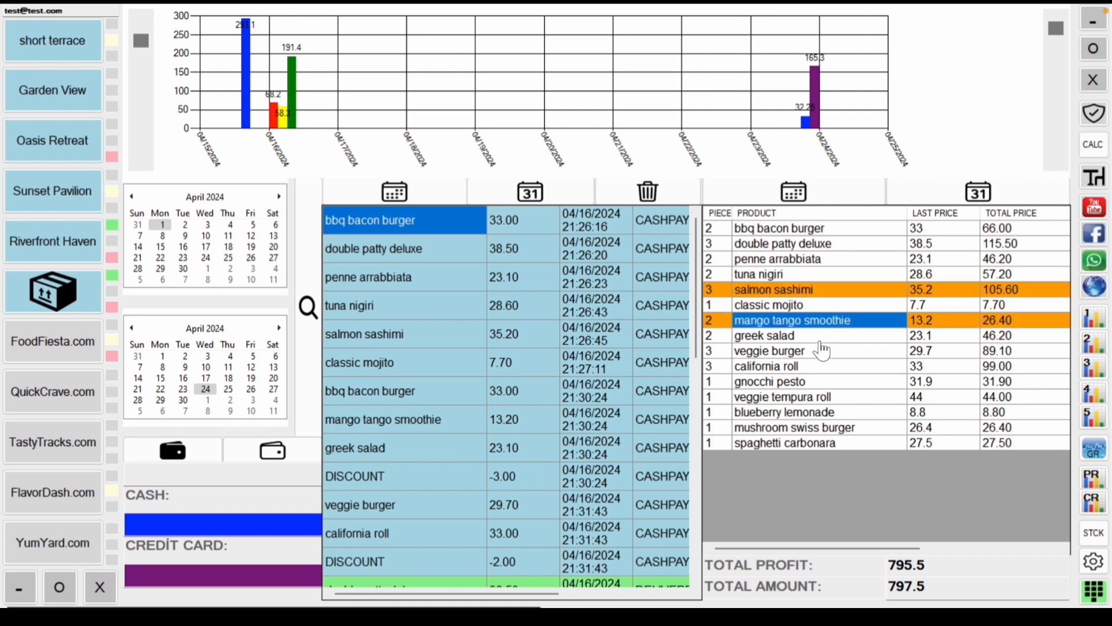
{"action": "left_click", "coordinate": [822, 340]}
{"action": "left_click", "coordinate": [821, 371]}
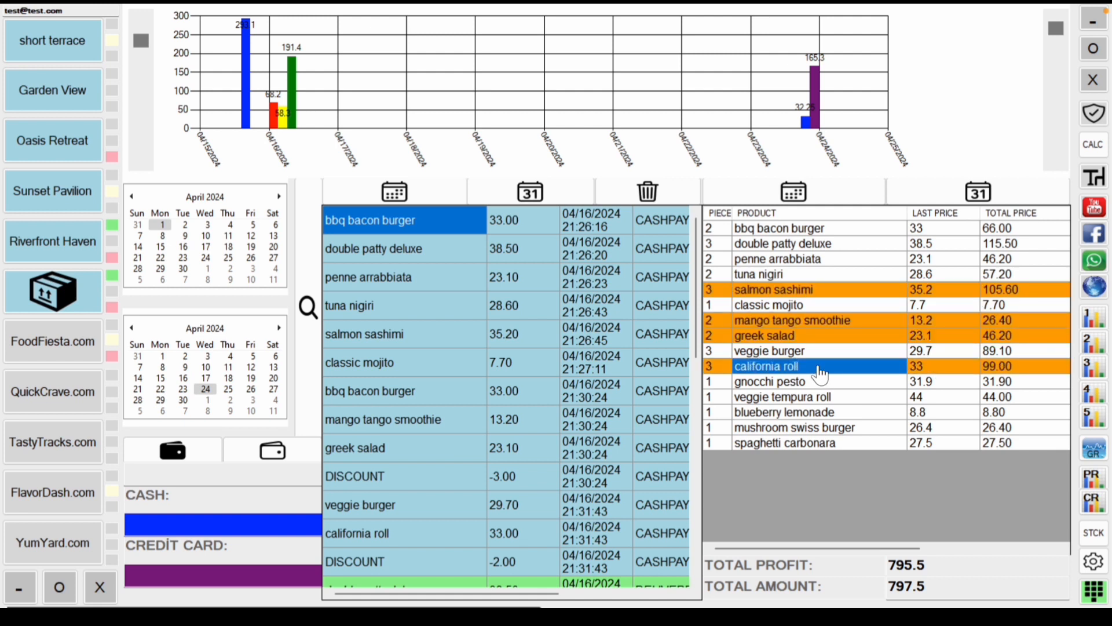
{"action": "left_click", "coordinate": [803, 198]}
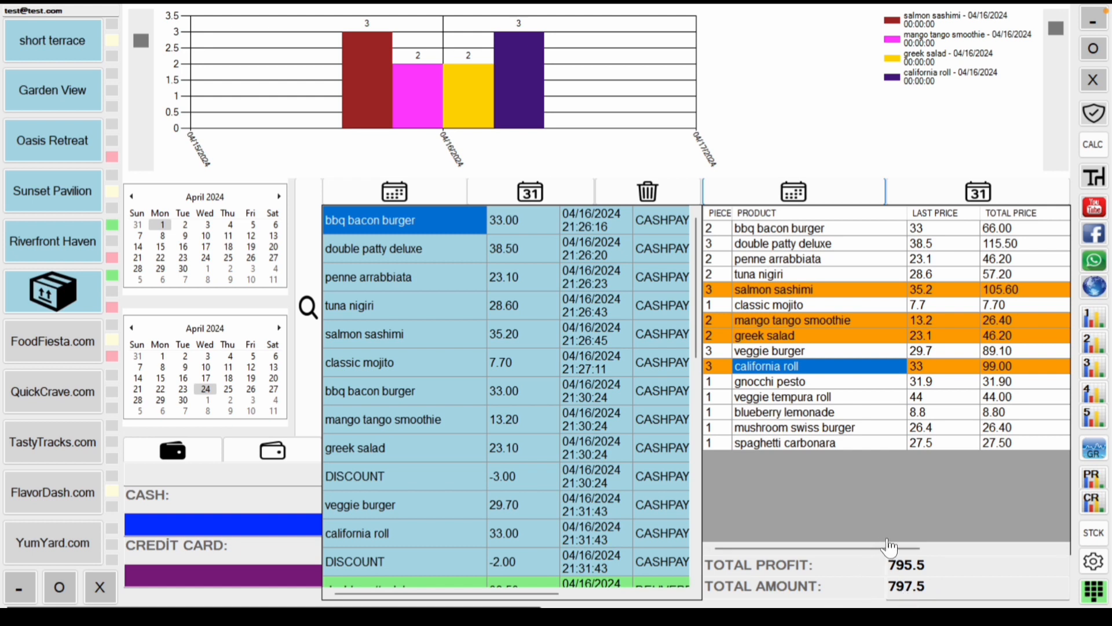
{"action": "left_click_drag", "start_coordinate": [890, 548], "coordinate": [1005, 548]}
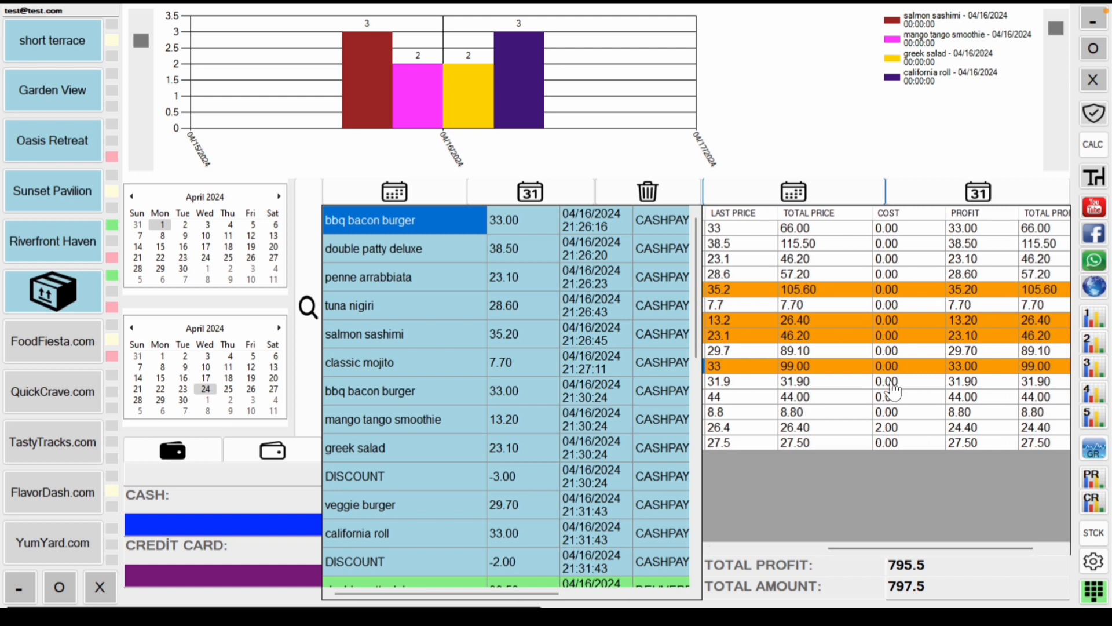
{"action": "left_click", "coordinate": [881, 429]}
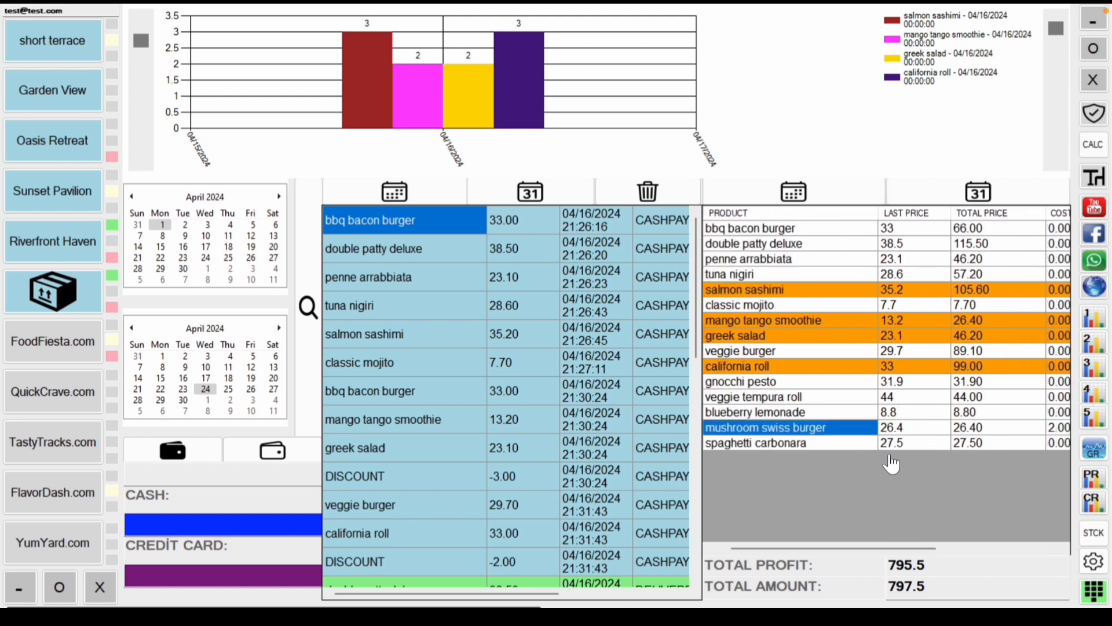
{"action": "left_click_drag", "start_coordinate": [886, 548], "coordinate": [944, 549]}
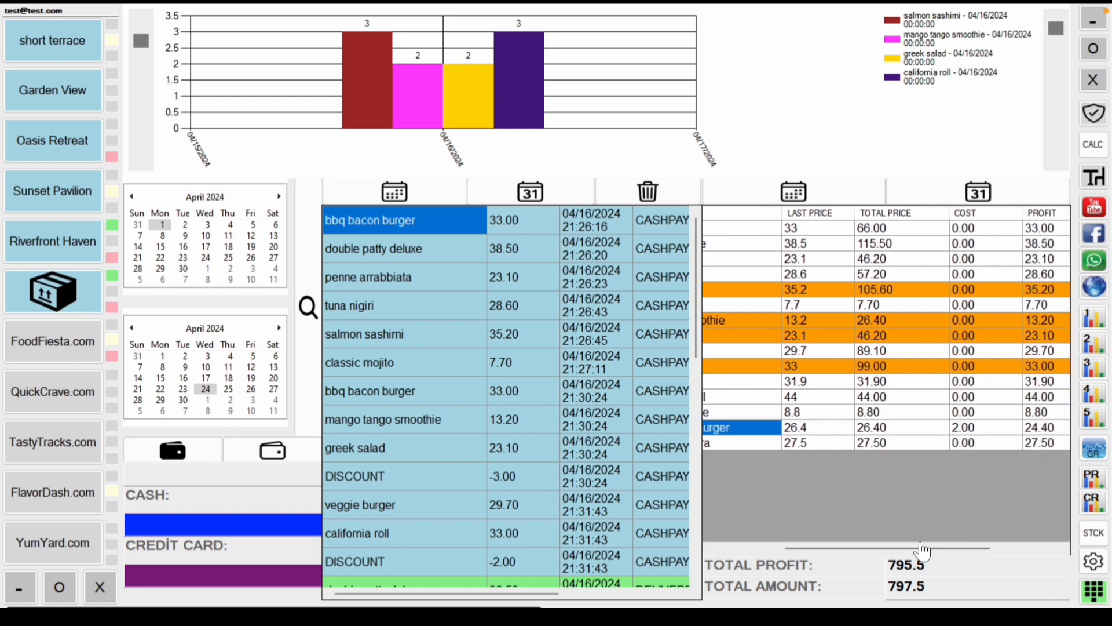
{"action": "left_click_drag", "start_coordinate": [923, 551], "coordinate": [1037, 550]}
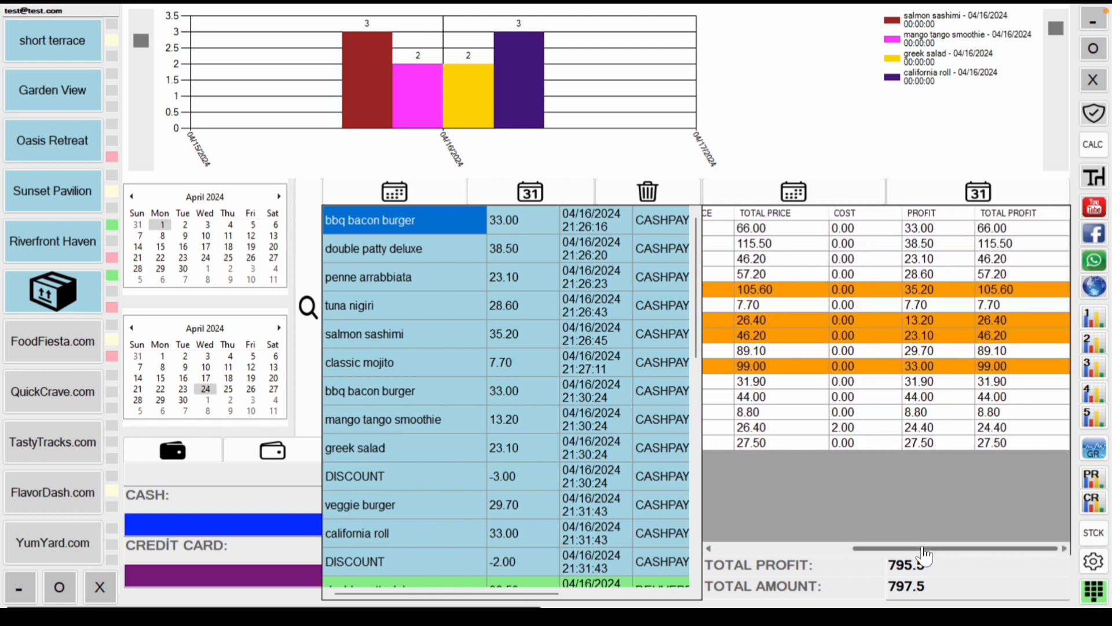
{"action": "left_click_drag", "start_coordinate": [926, 555], "coordinate": [897, 545]}
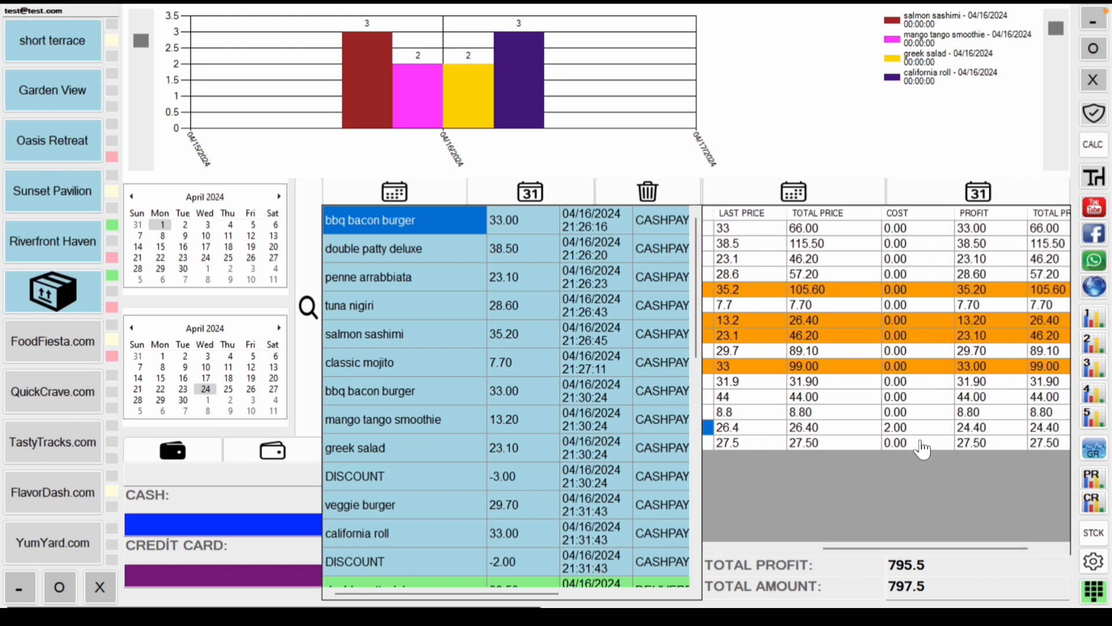
{"action": "left_click_drag", "start_coordinate": [916, 555], "coordinate": [794, 557]}
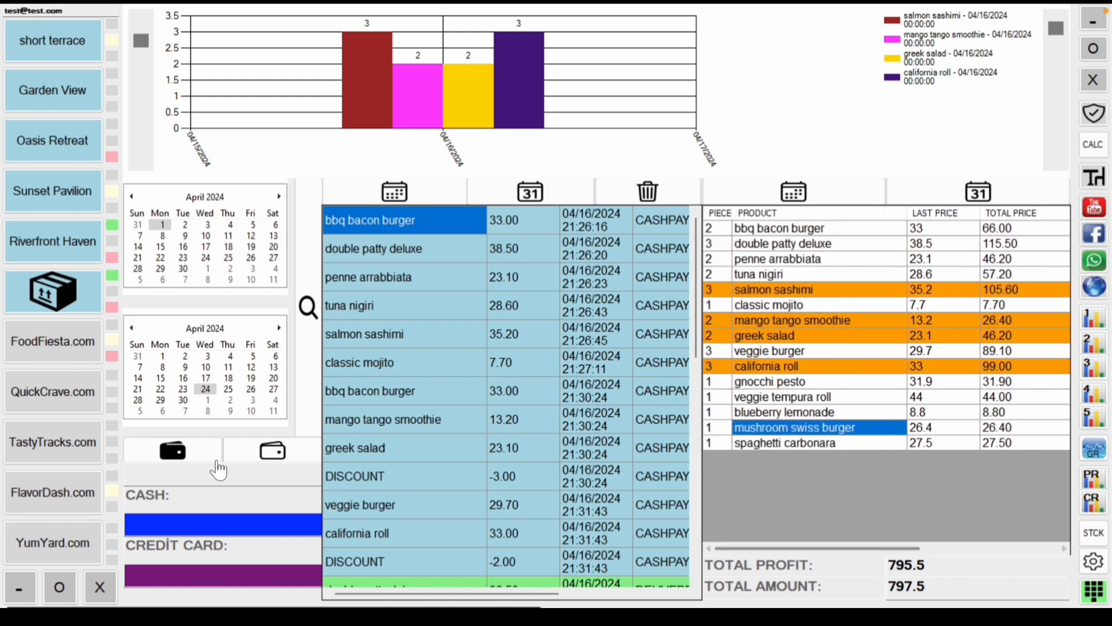
Step: Review cash and card takings, attempt a safe transfer, dismiss the unpaid-sales warning, then open the staff report
{"action": "left_click", "coordinate": [172, 451]}
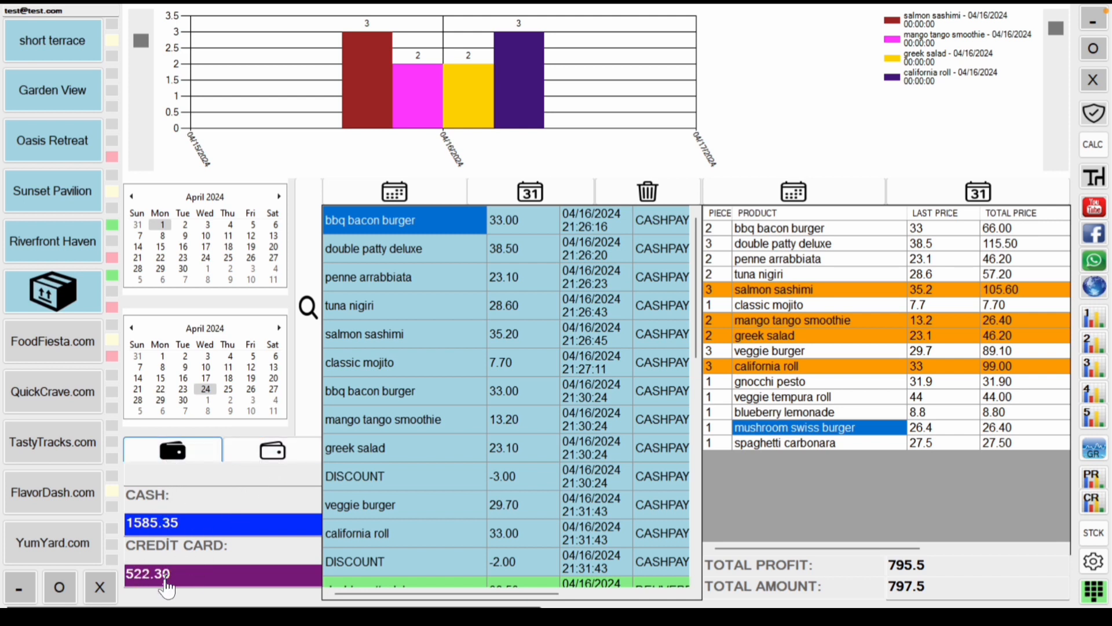
{"action": "left_click", "coordinate": [277, 457]}
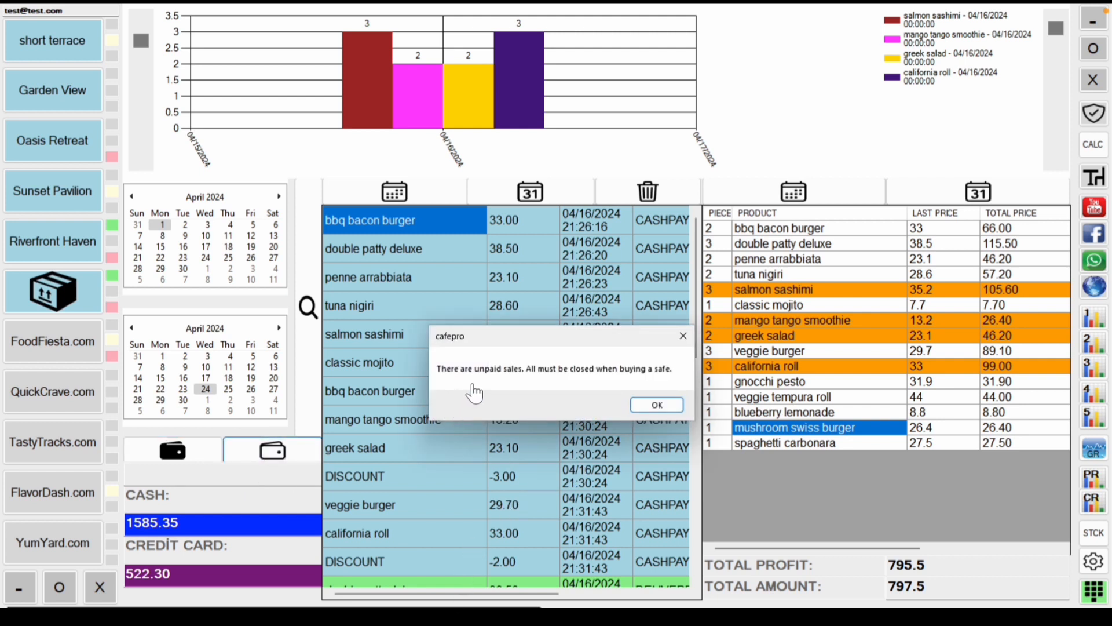
{"action": "left_click", "coordinate": [655, 406]}
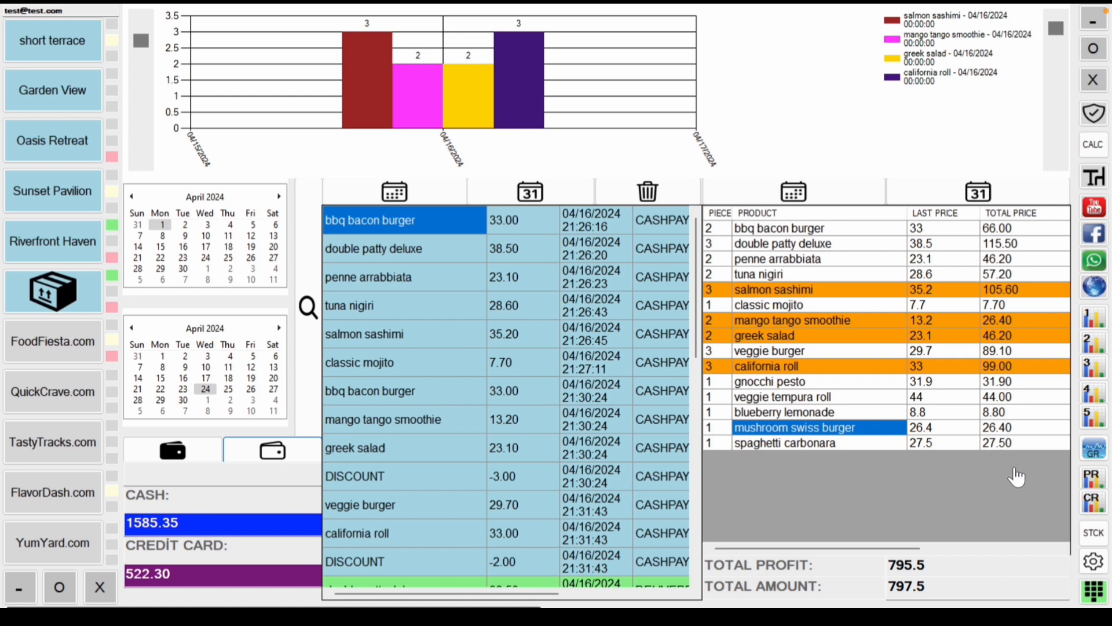
{"action": "left_click", "coordinate": [1091, 479]}
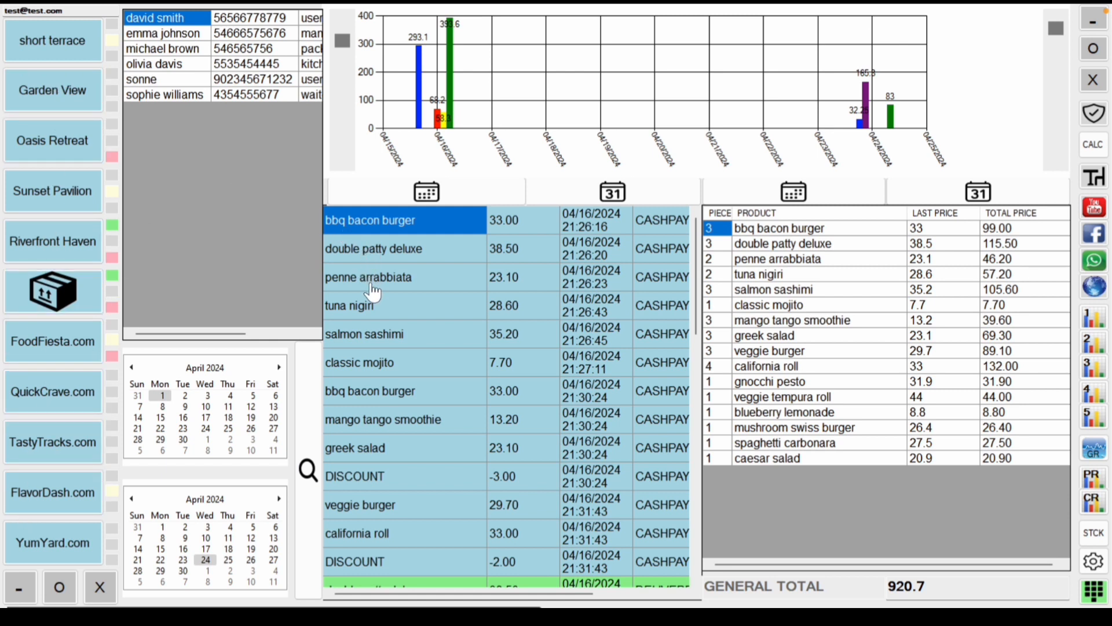
Step: Start the staff report from August 1, 2023 and load the first staff member's sales
{"action": "left_click", "coordinate": [132, 368]}
{"action": "left_click", "coordinate": [132, 368]}
{"action": "left_click", "coordinate": [131, 369]}
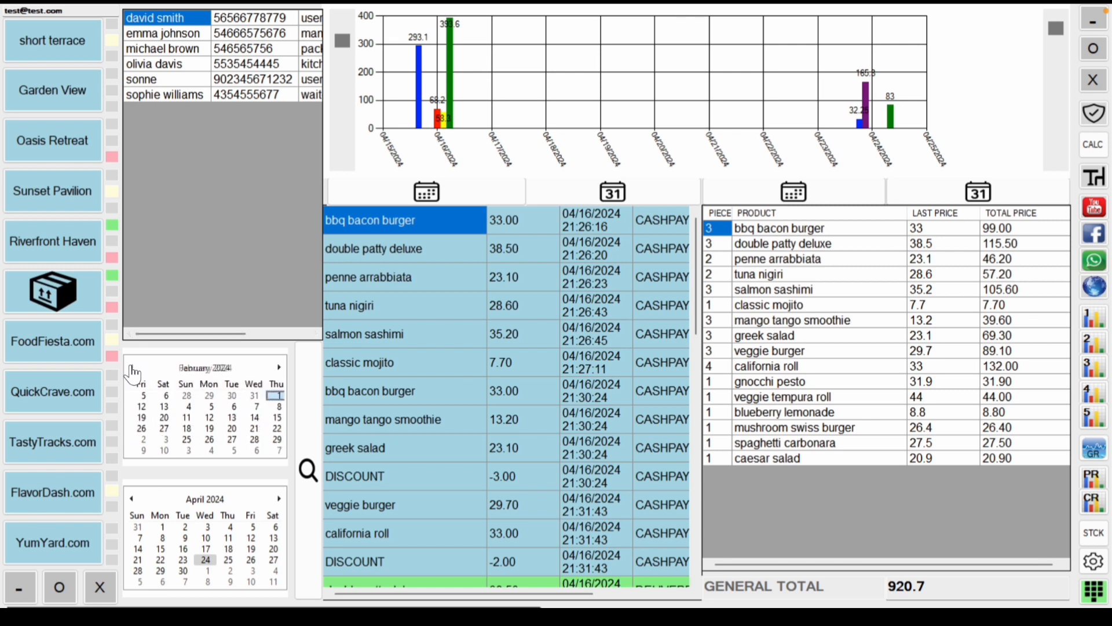
{"action": "left_click", "coordinate": [132, 368]}
{"action": "left_click", "coordinate": [132, 368]}
{"action": "left_click", "coordinate": [132, 369]}
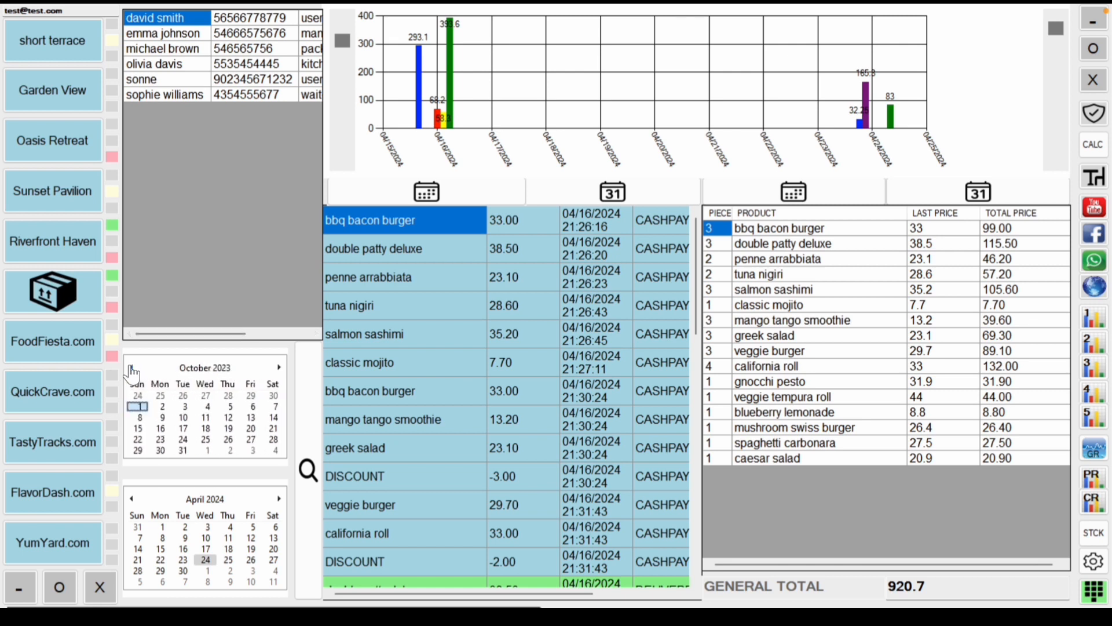
{"action": "left_click", "coordinate": [131, 368]}
{"action": "left_click", "coordinate": [132, 368]}
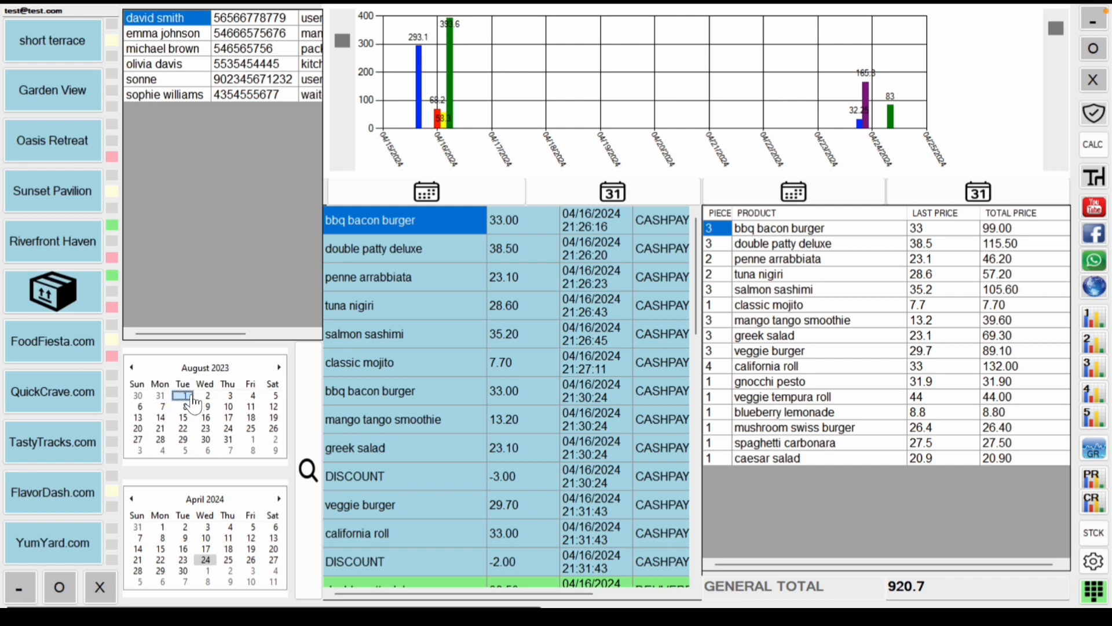
{"action": "left_click", "coordinate": [299, 426]}
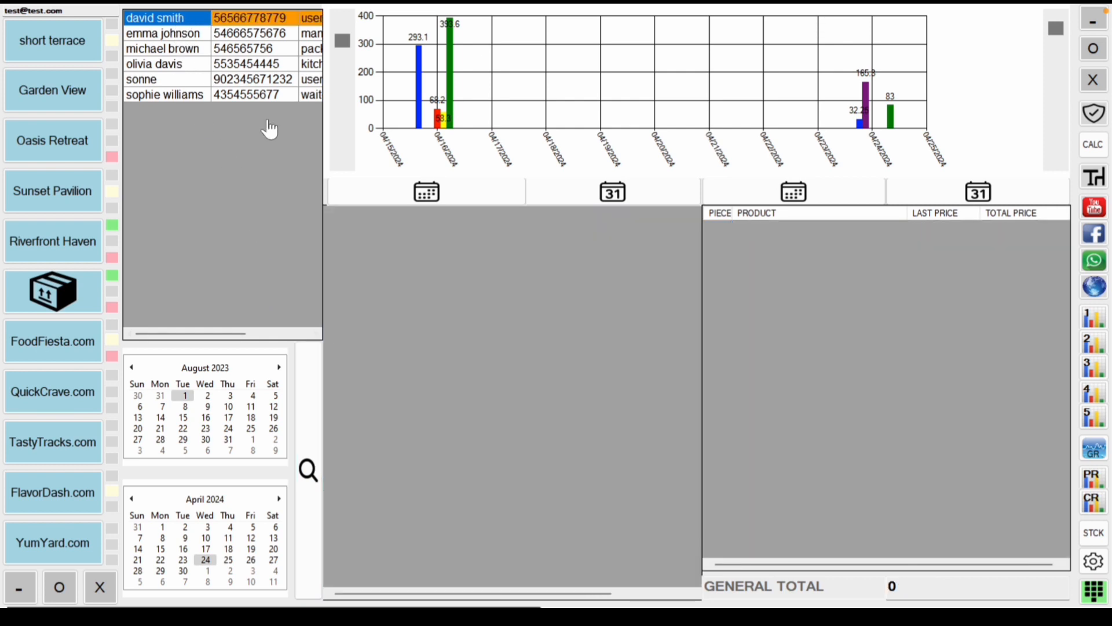
{"action": "left_click", "coordinate": [316, 423]}
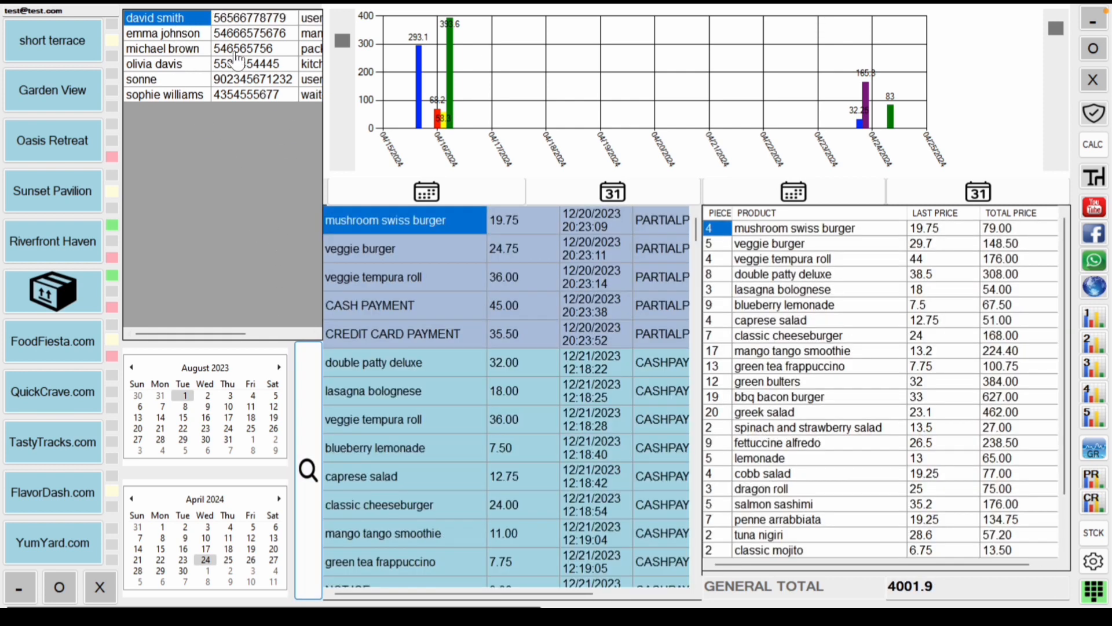
Step: Load sales for each remaining staff member in turn, then open the customer sales report
{"action": "left_click", "coordinate": [191, 33]}
{"action": "left_click", "coordinate": [303, 383]}
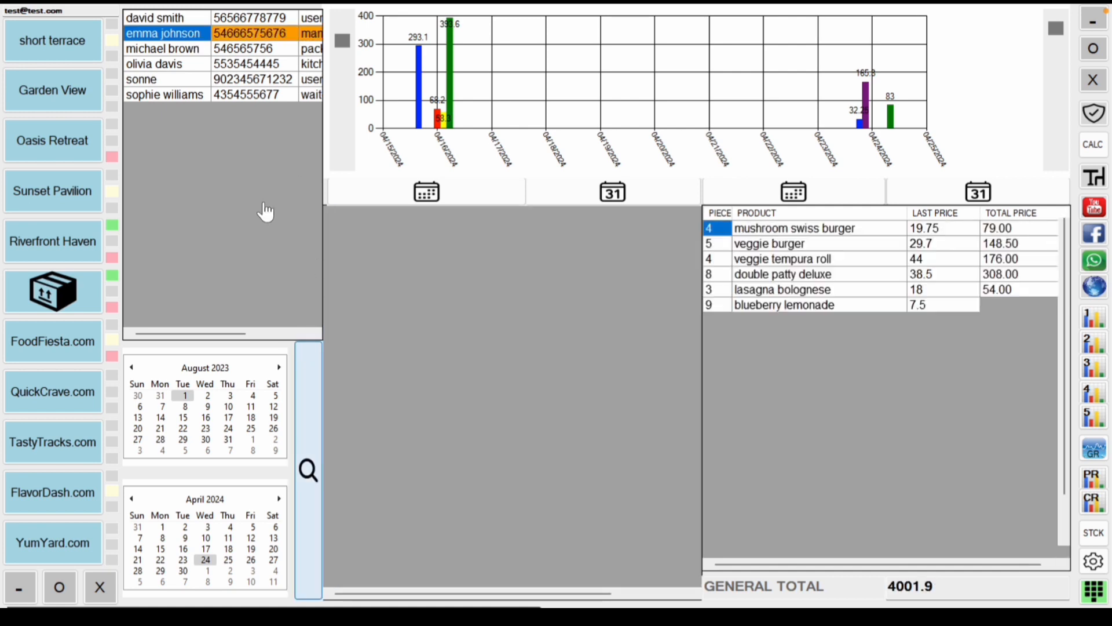
{"action": "left_click", "coordinate": [198, 51]}
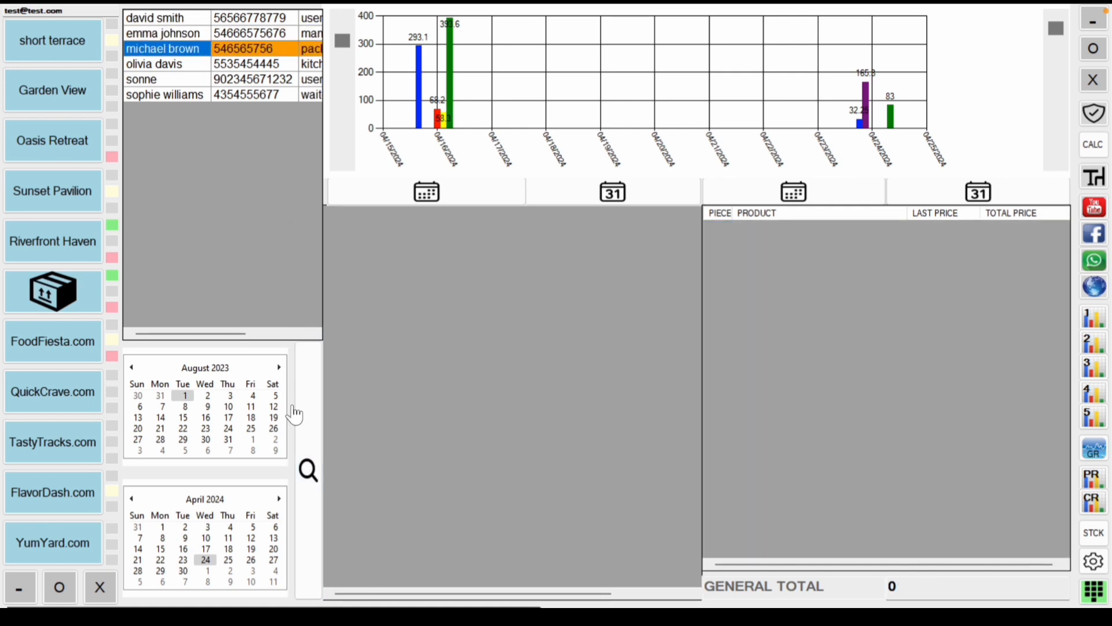
{"action": "left_click", "coordinate": [301, 439]}
{"action": "left_click", "coordinate": [216, 64]}
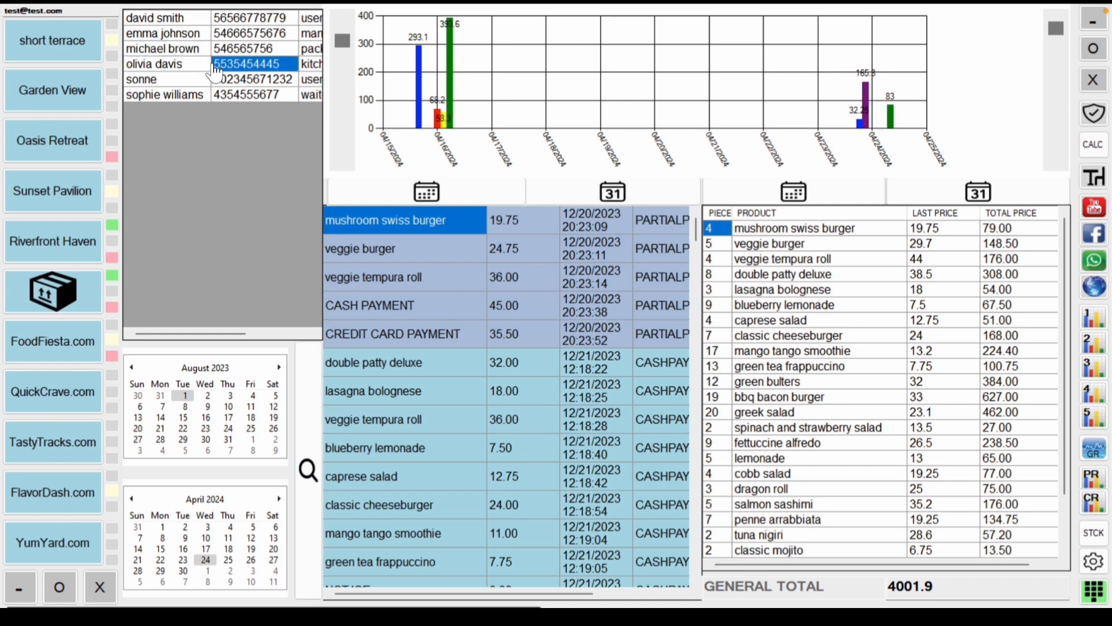
{"action": "left_click", "coordinate": [314, 420]}
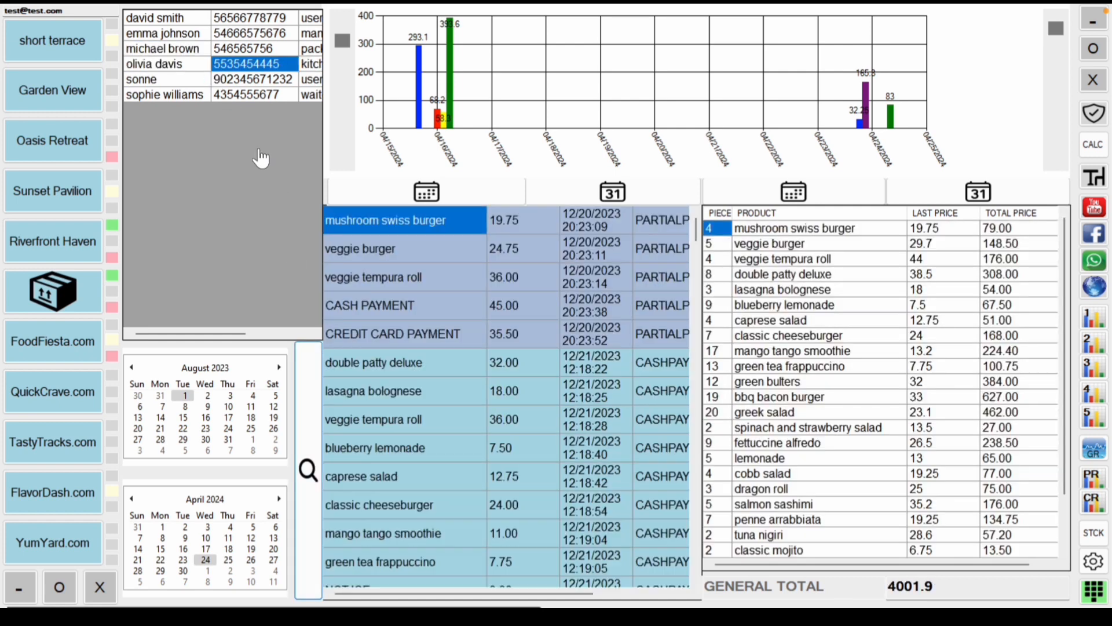
{"action": "left_click", "coordinate": [226, 81]}
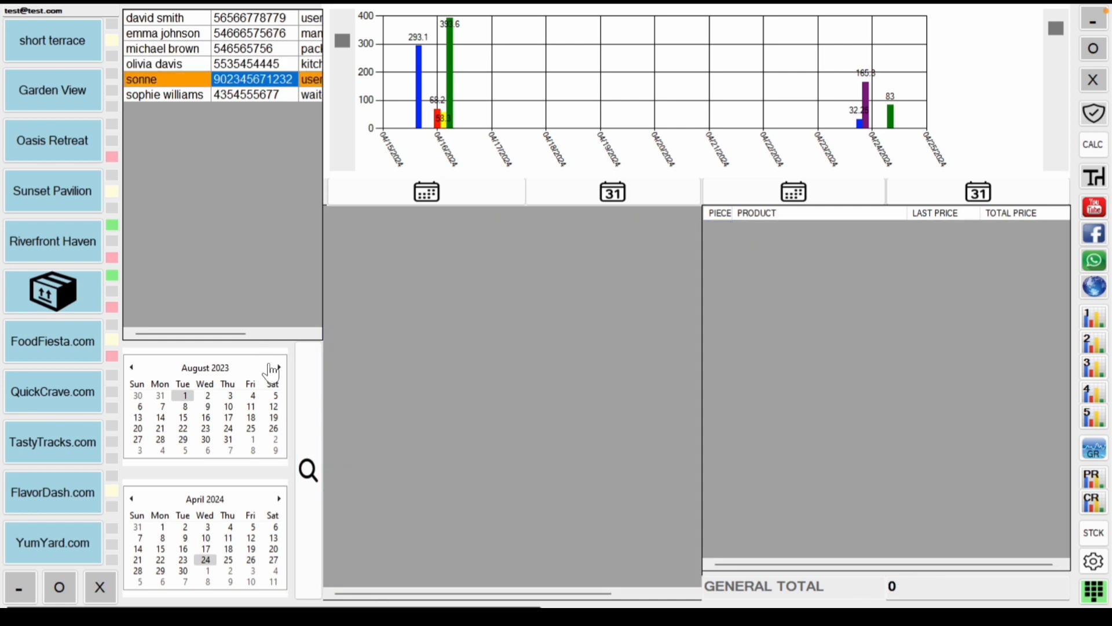
{"action": "left_click", "coordinate": [312, 445]}
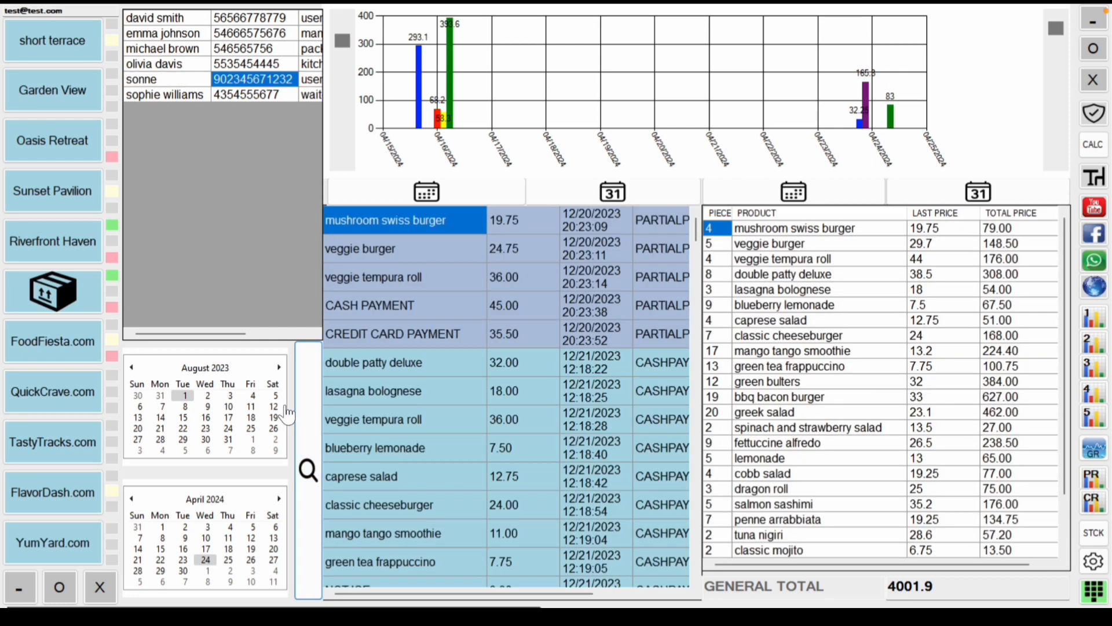
{"action": "left_click", "coordinate": [212, 98]}
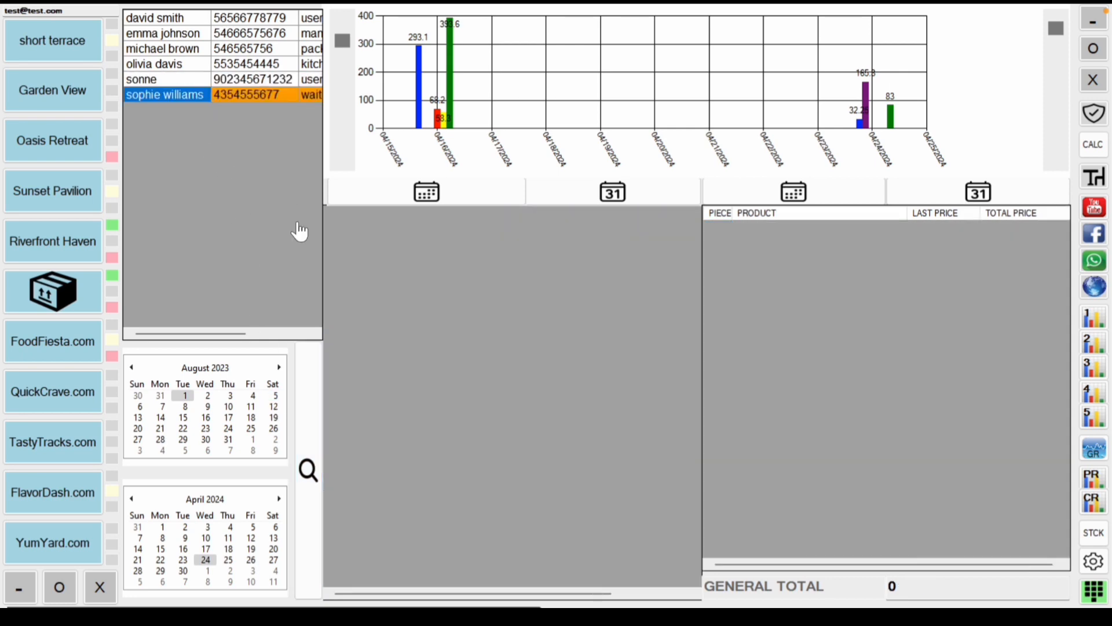
{"action": "left_click", "coordinate": [312, 417]}
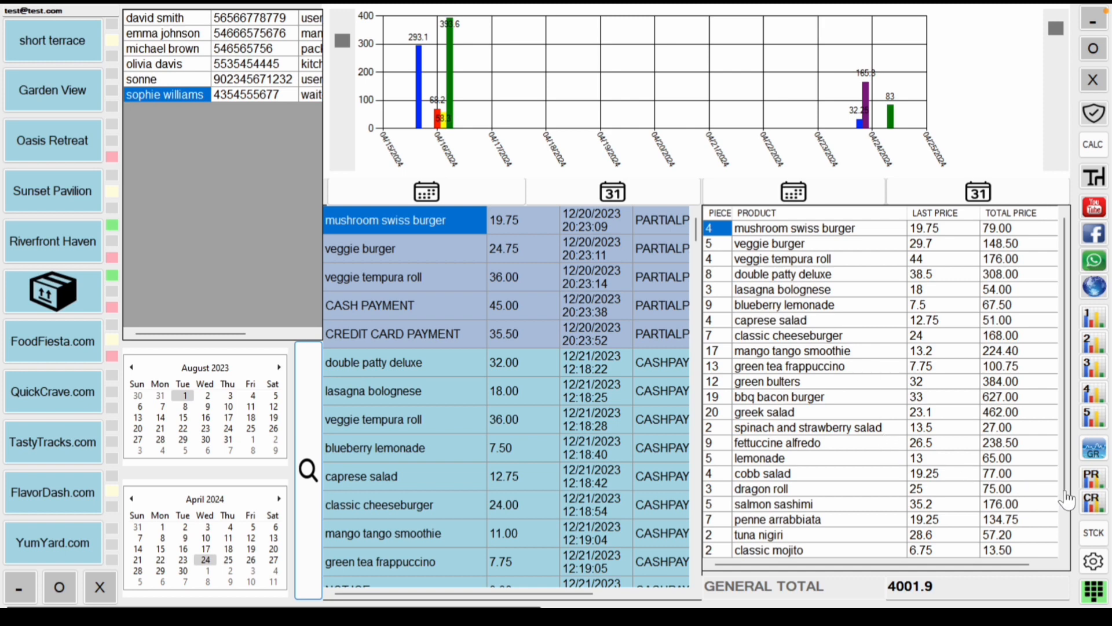
{"action": "left_click", "coordinate": [1092, 504]}
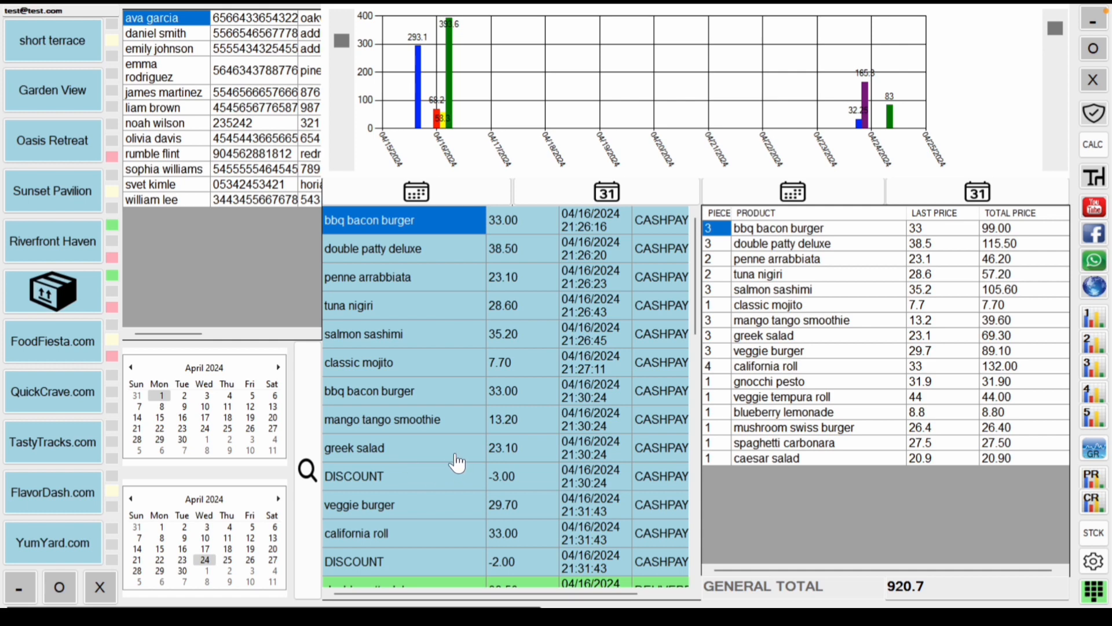
Step: Set the report start date to August 1, 2023 and load sales for that range
{"action": "left_click", "coordinate": [131, 368]}
{"action": "left_click", "coordinate": [131, 367]}
{"action": "left_click", "coordinate": [131, 367]}
{"action": "left_click", "coordinate": [131, 367]}
{"action": "left_click", "coordinate": [131, 367]}
{"action": "left_click", "coordinate": [131, 367]}
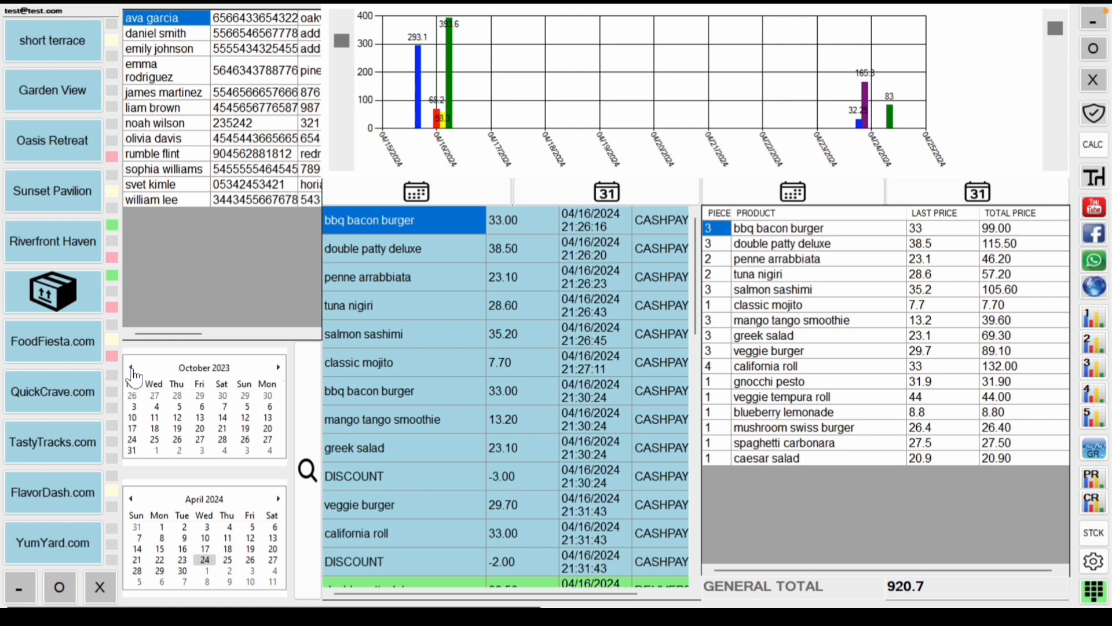
{"action": "left_click", "coordinate": [130, 367]}
{"action": "left_click", "coordinate": [131, 367]}
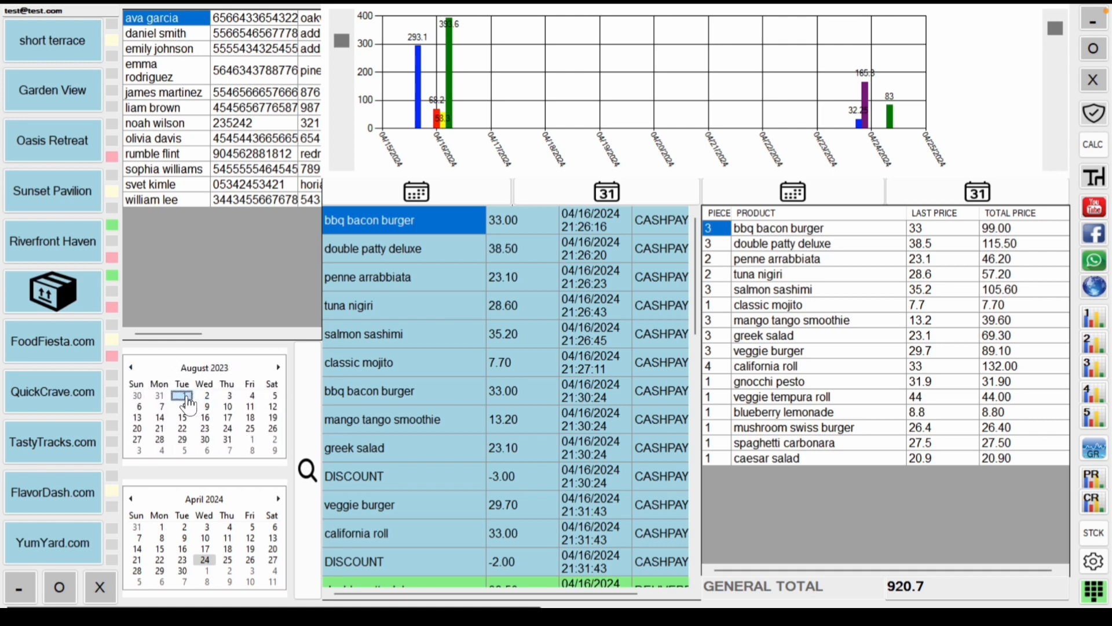
{"action": "left_click", "coordinate": [184, 396]}
{"action": "left_click", "coordinate": [306, 423]}
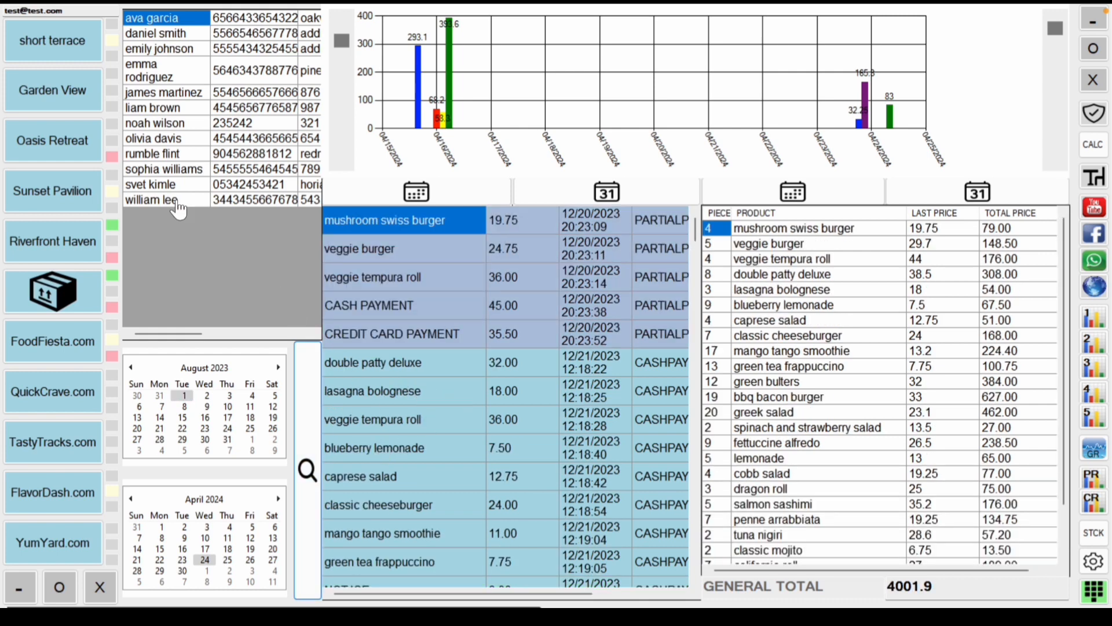
Step: Show one customer's orders, redraw their chart, inspect order lines and mark blueberry lemonade
{"action": "left_click", "coordinate": [168, 172]}
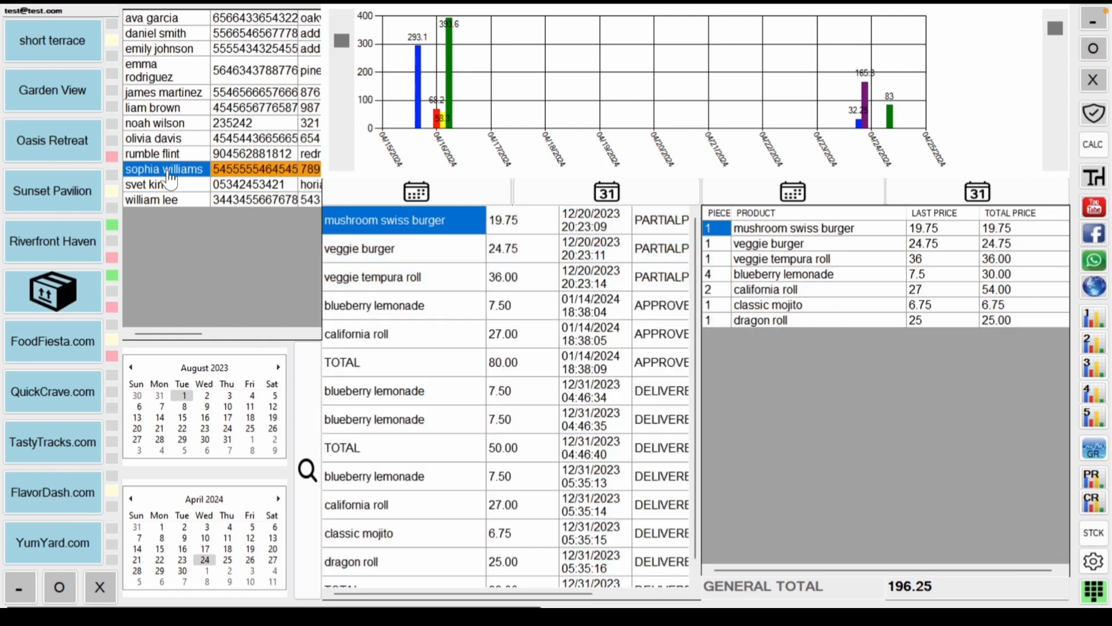
{"action": "left_click", "coordinate": [416, 193]}
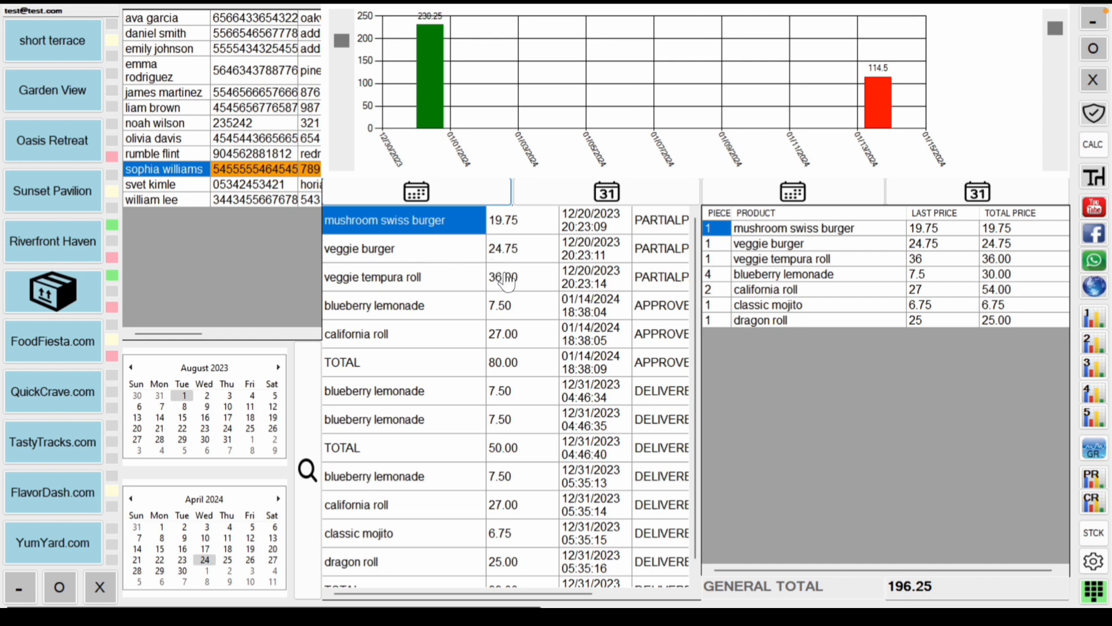
{"action": "left_click", "coordinate": [525, 363]}
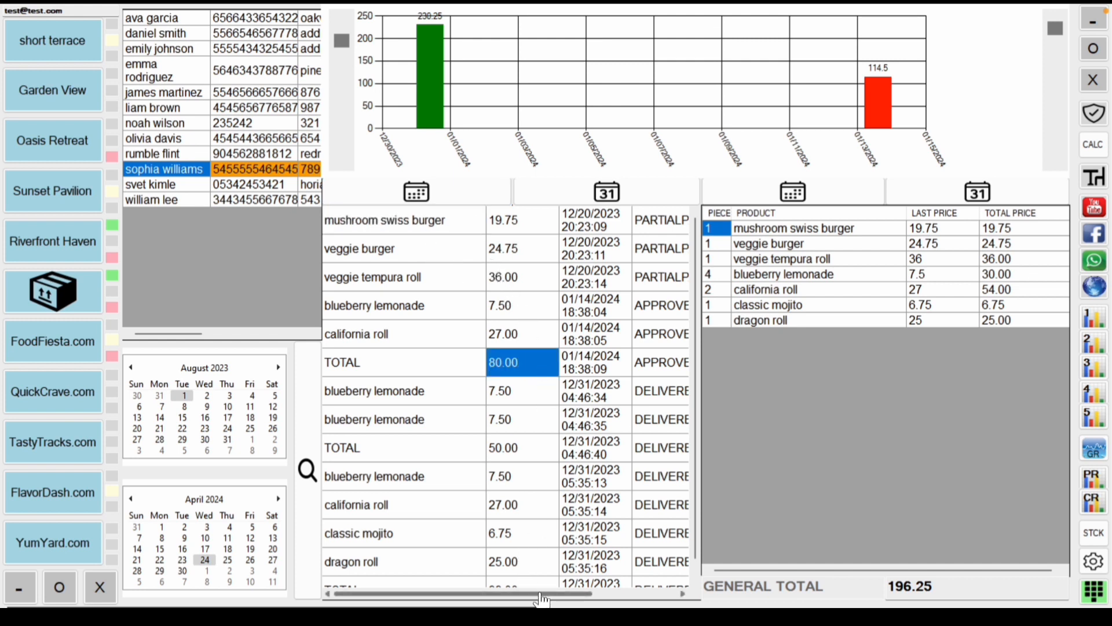
{"action": "left_click_drag", "start_coordinate": [542, 594], "coordinate": [495, 596]}
{"action": "left_click", "coordinate": [425, 475]}
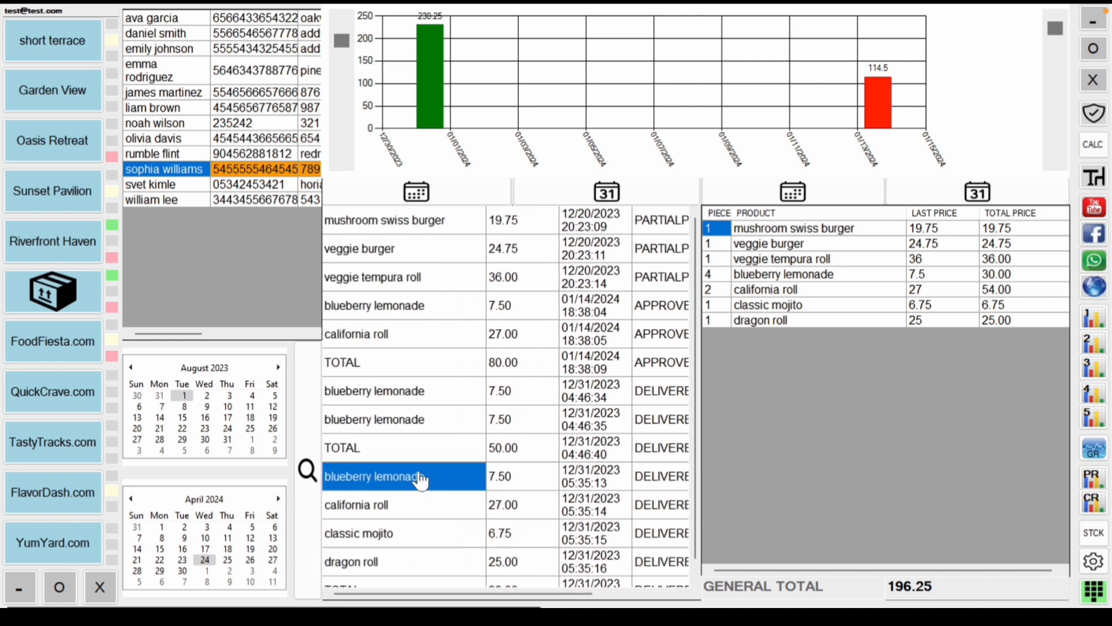
{"action": "left_click", "coordinate": [429, 454]}
{"action": "left_click", "coordinate": [437, 399]}
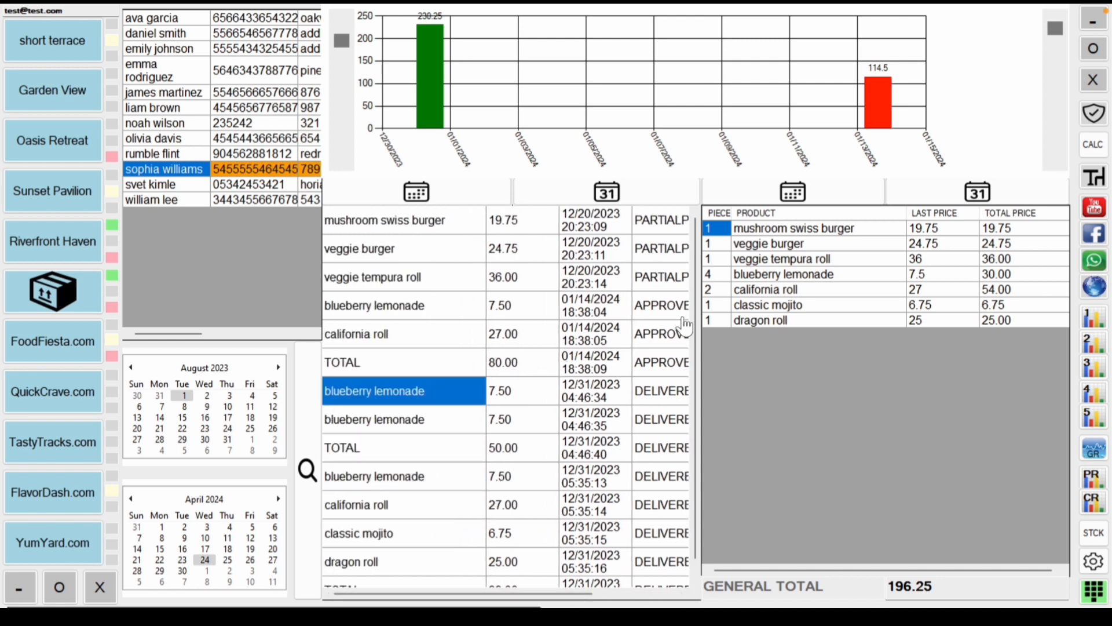
{"action": "left_click", "coordinate": [787, 277]}
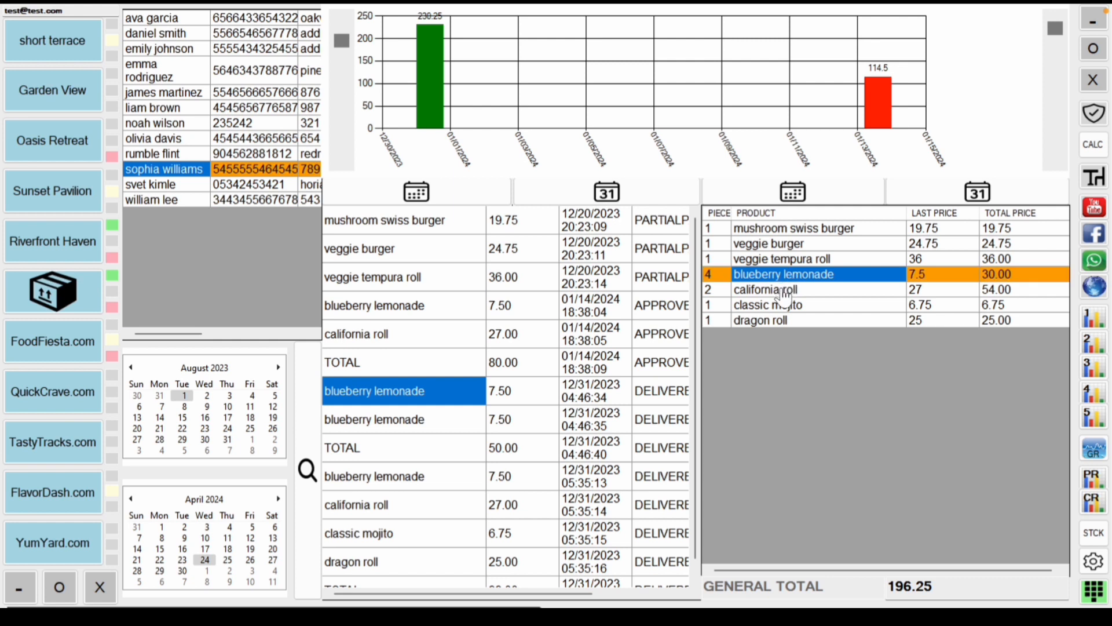
Step: Chart quantities for california roll, classic mojito and veggie tempura roll, then open the stock editor
{"action": "left_click", "coordinate": [789, 294]}
{"action": "left_click", "coordinate": [788, 307]}
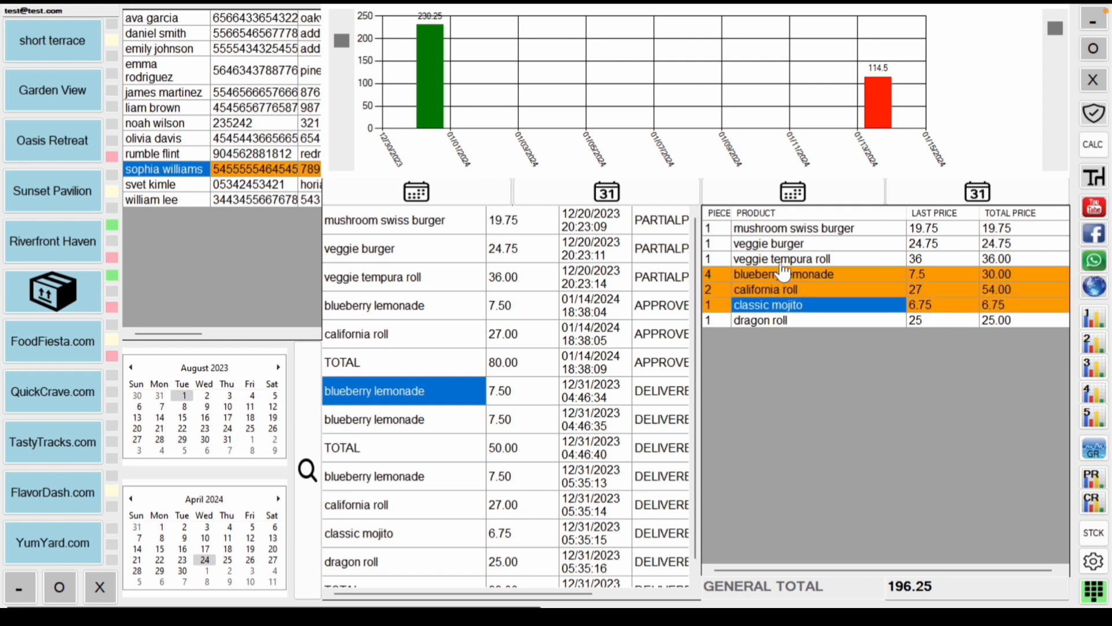
{"action": "left_click", "coordinate": [784, 259]}
{"action": "left_click", "coordinate": [788, 194]}
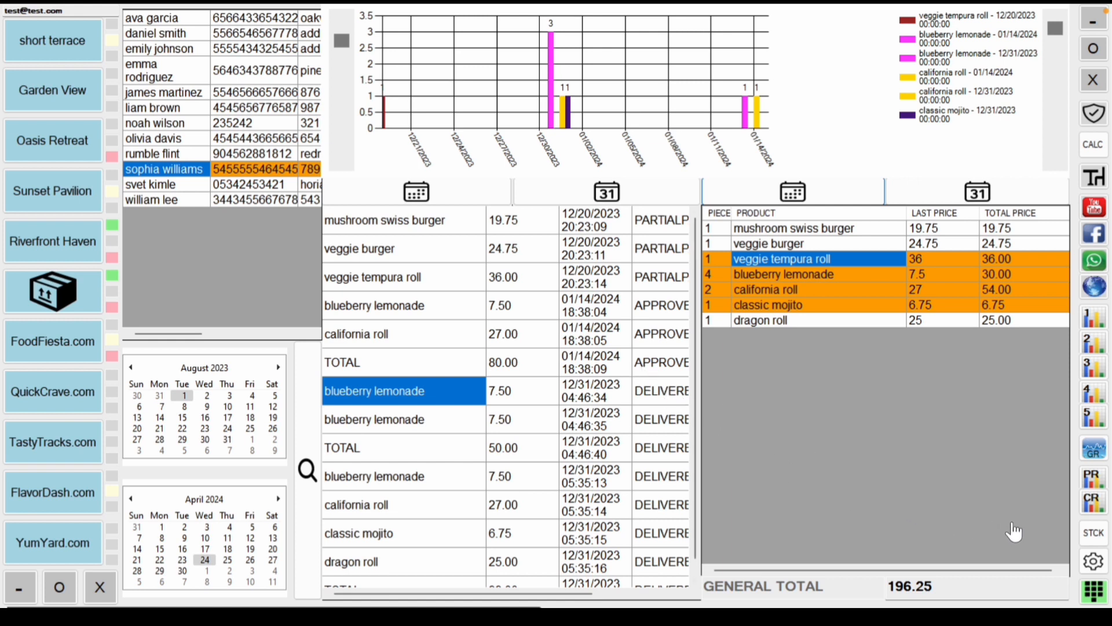
{"action": "left_click", "coordinate": [1091, 536]}
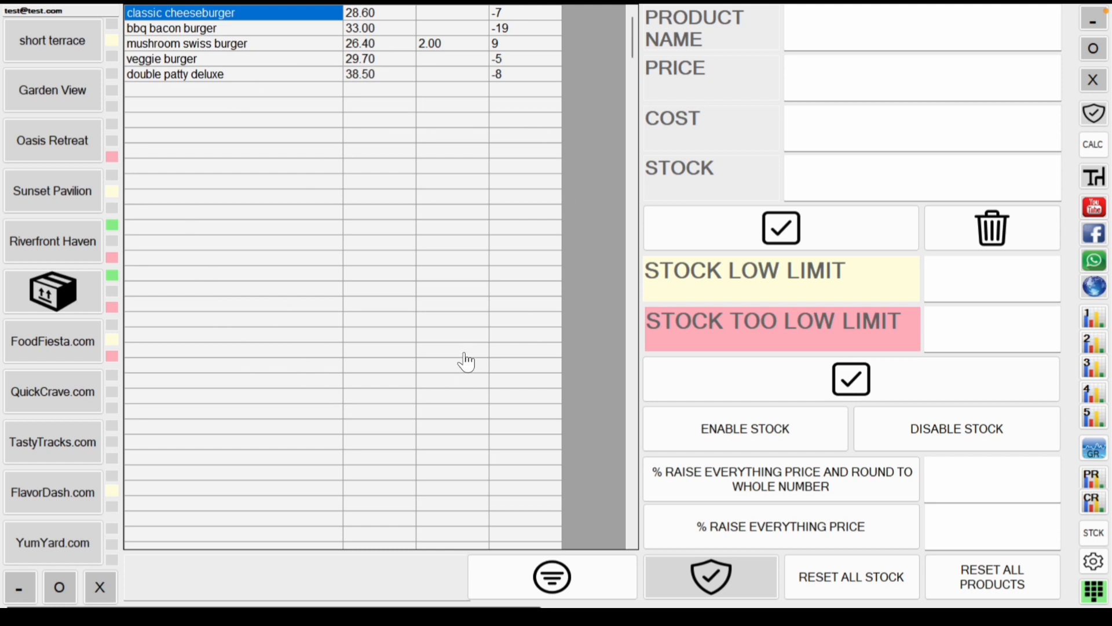
Step: Review the full stock list, then show the short terrace area's table layout
{"action": "scroll", "coordinate": [466, 359], "scroll_direction": "down", "scroll_amount": 1}
{"action": "scroll", "coordinate": [467, 357], "scroll_direction": "down", "scroll_amount": 2}
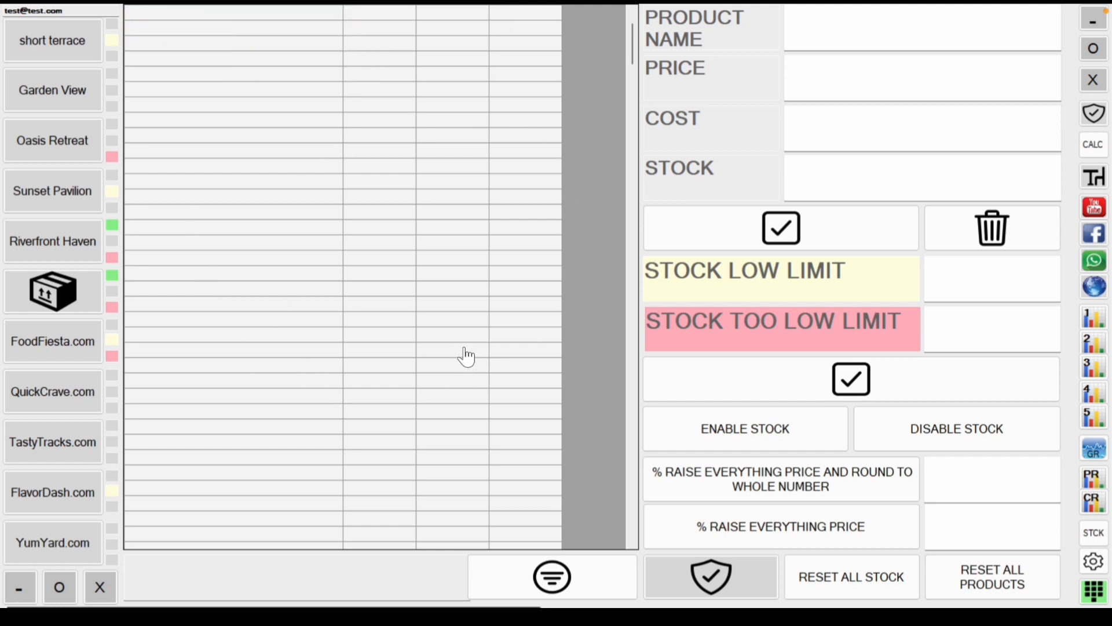
{"action": "scroll", "coordinate": [468, 357], "scroll_direction": "down", "scroll_amount": 8}
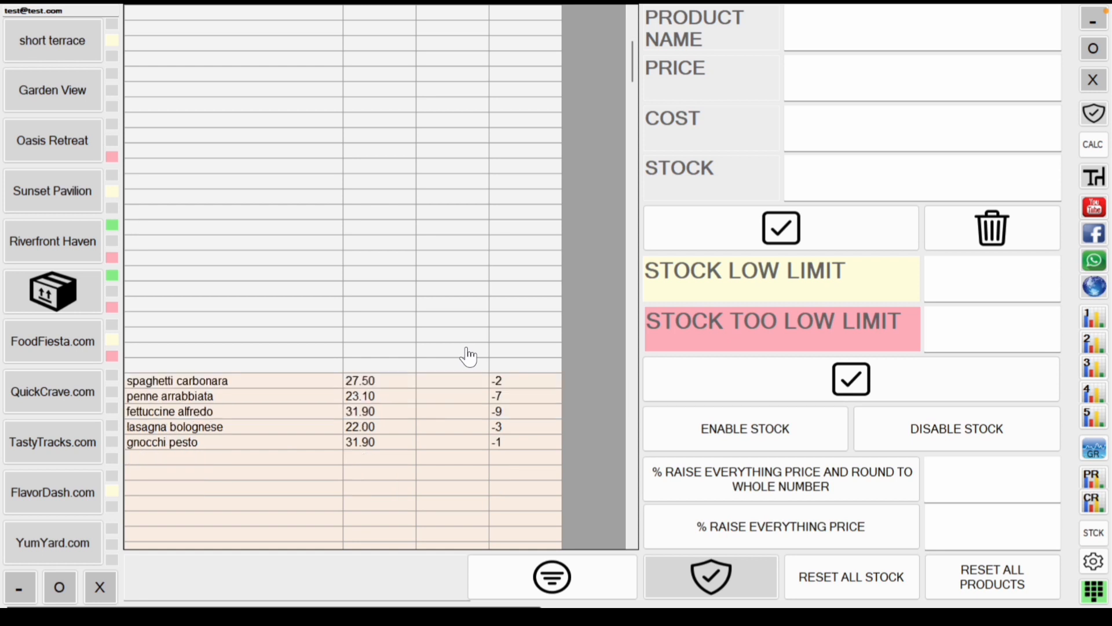
{"action": "scroll", "coordinate": [468, 357], "scroll_direction": "down", "scroll_amount": 10}
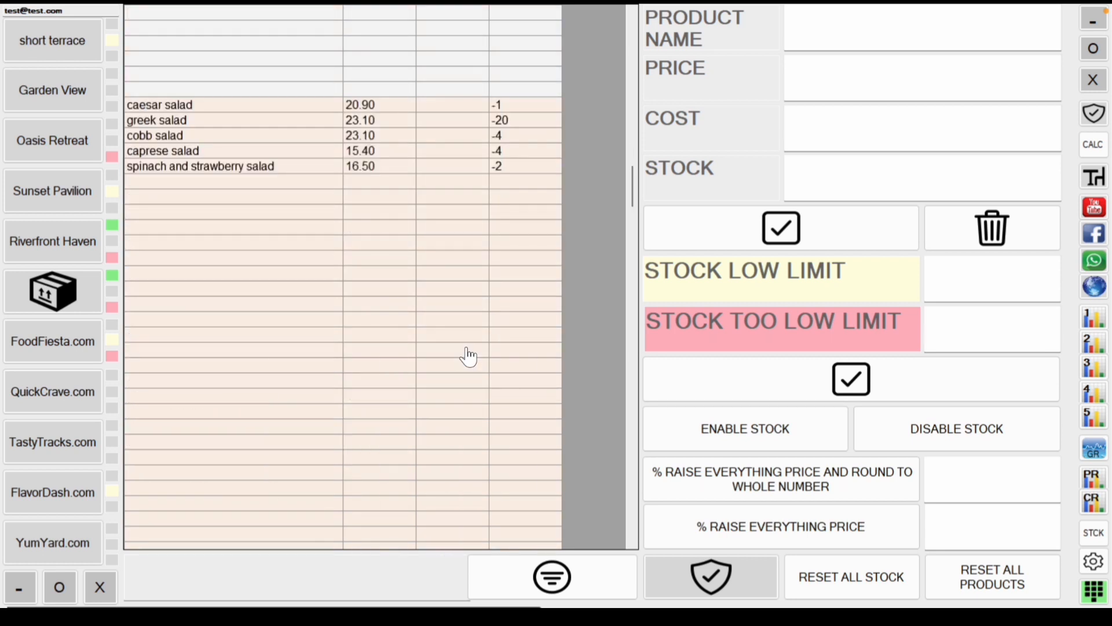
{"action": "scroll", "coordinate": [468, 357], "scroll_direction": "down", "scroll_amount": 8}
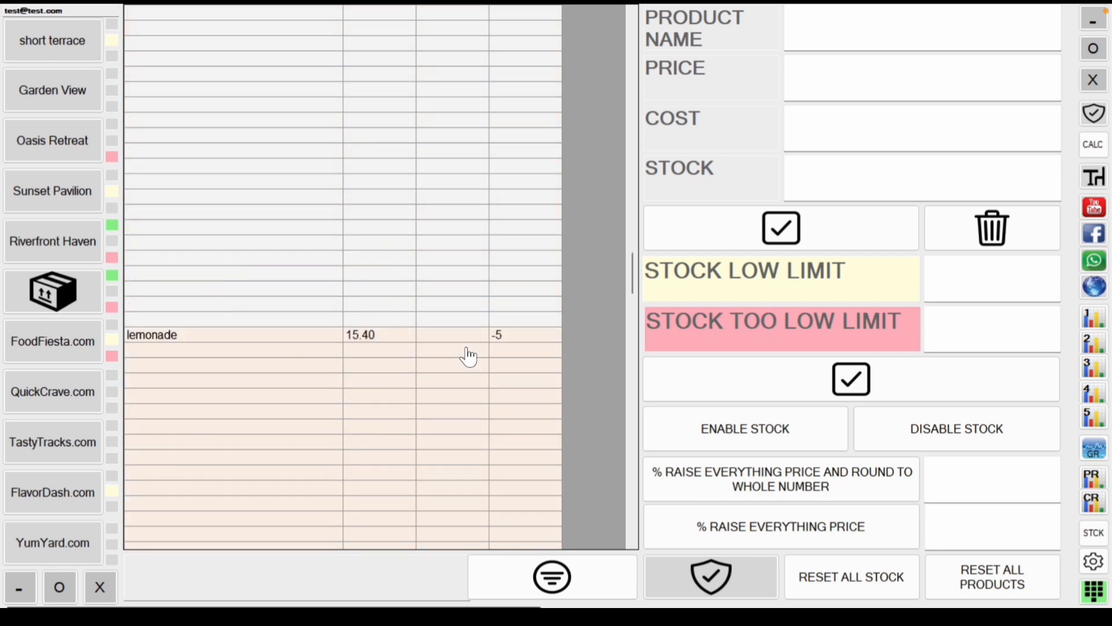
{"action": "scroll", "coordinate": [468, 357], "scroll_direction": "down", "scroll_amount": 5}
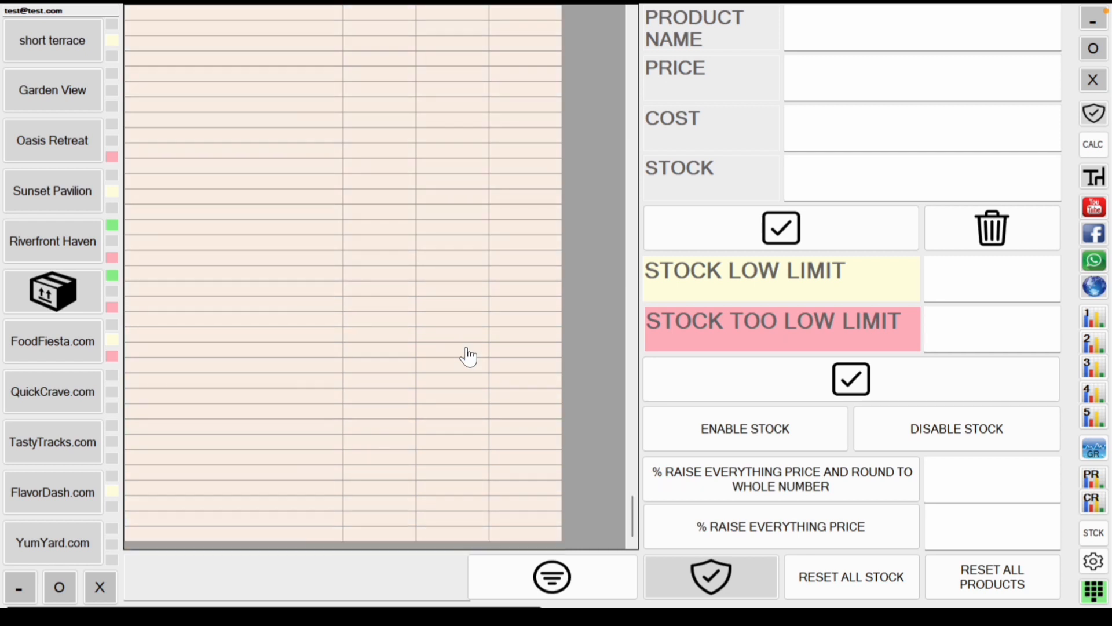
{"action": "scroll", "coordinate": [468, 357], "scroll_direction": "up", "scroll_amount": 20}
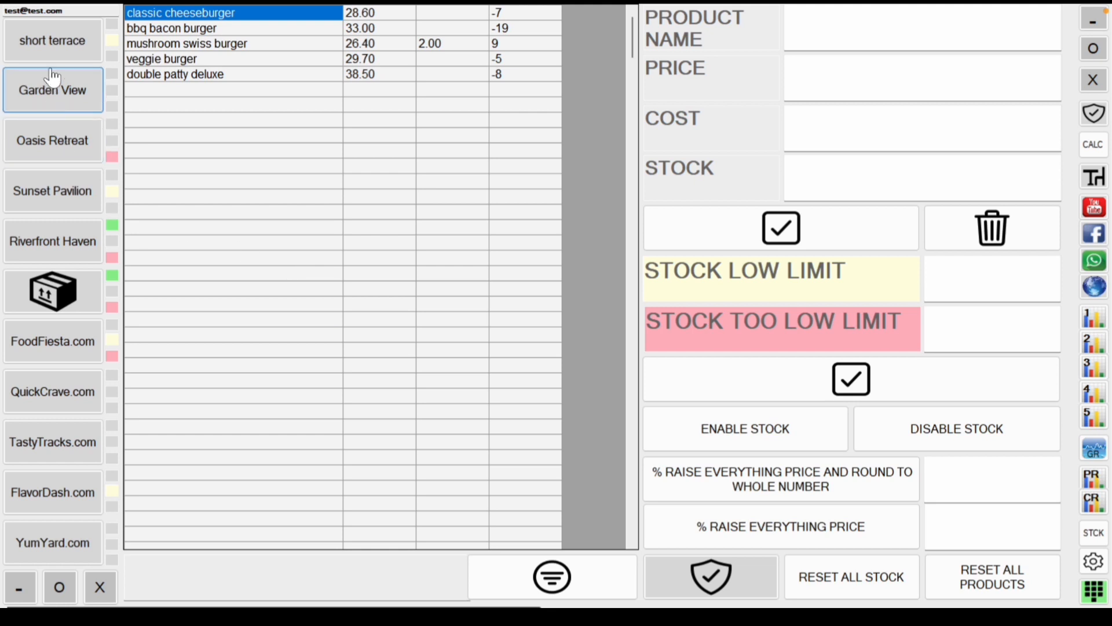
{"action": "left_click", "coordinate": [52, 42]}
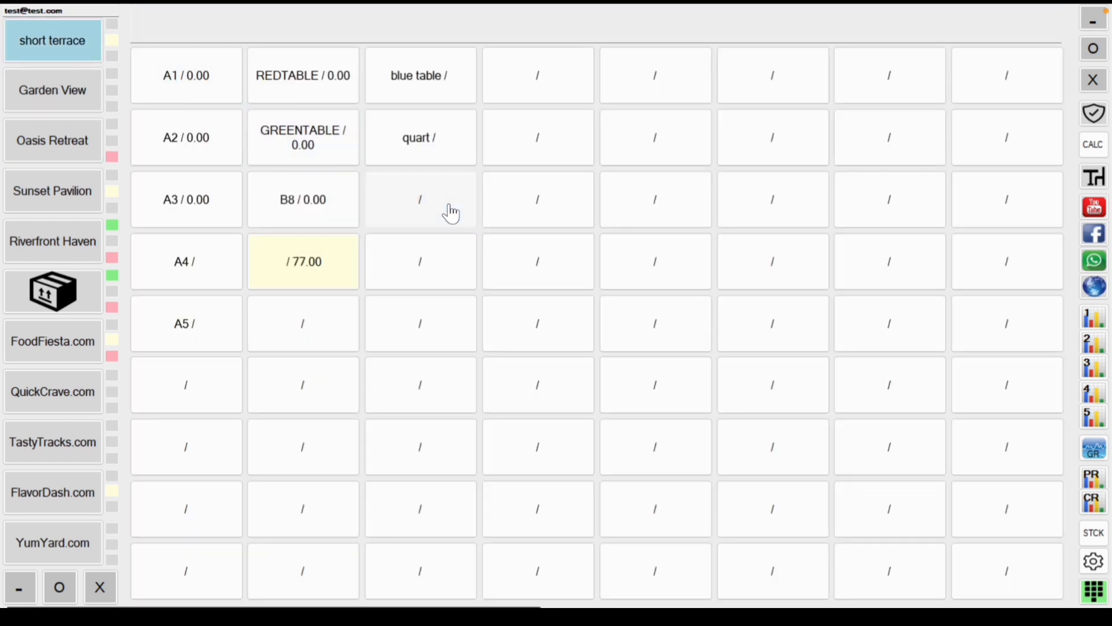
Step: Open a table's order screen showing Burger Bonanza items, then return to stock management
{"action": "left_click", "coordinate": [451, 213]}
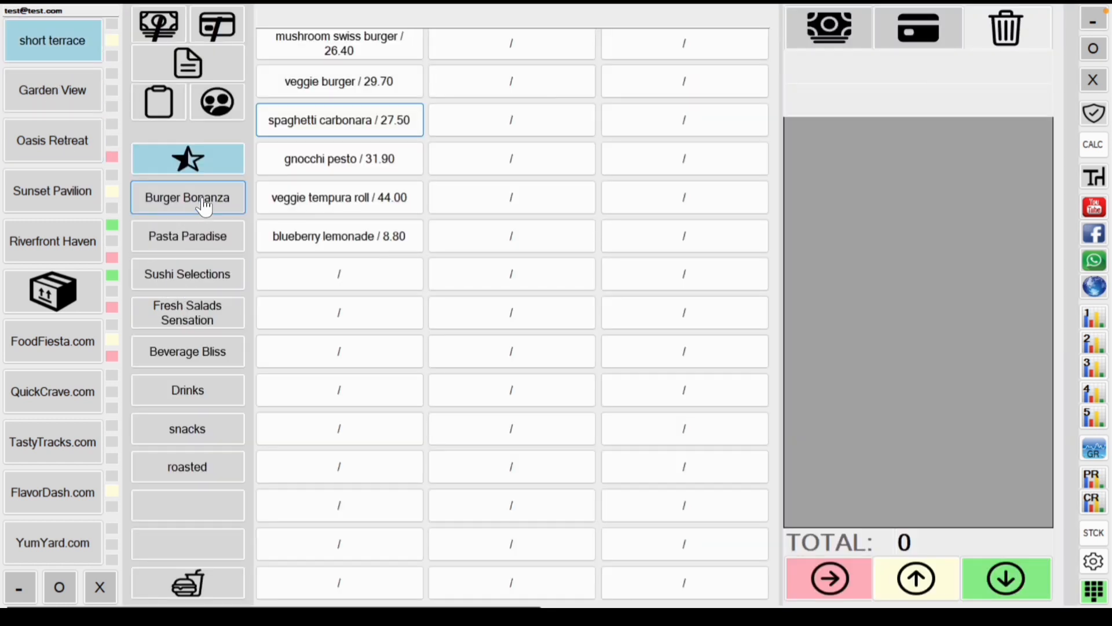
{"action": "left_click", "coordinate": [204, 206]}
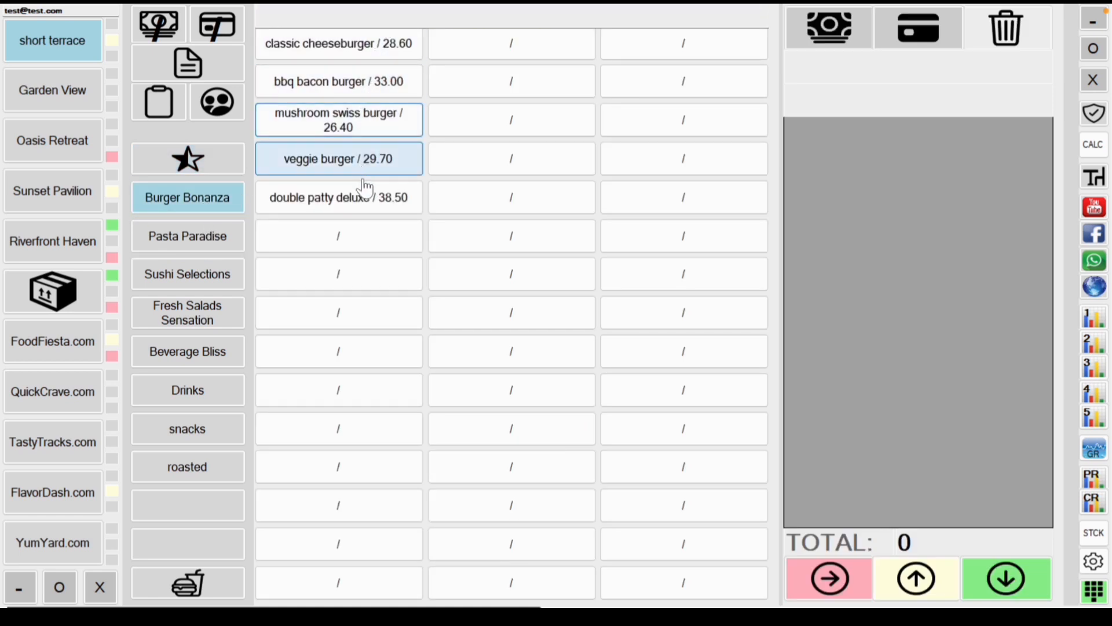
{"action": "left_click", "coordinate": [1094, 533]}
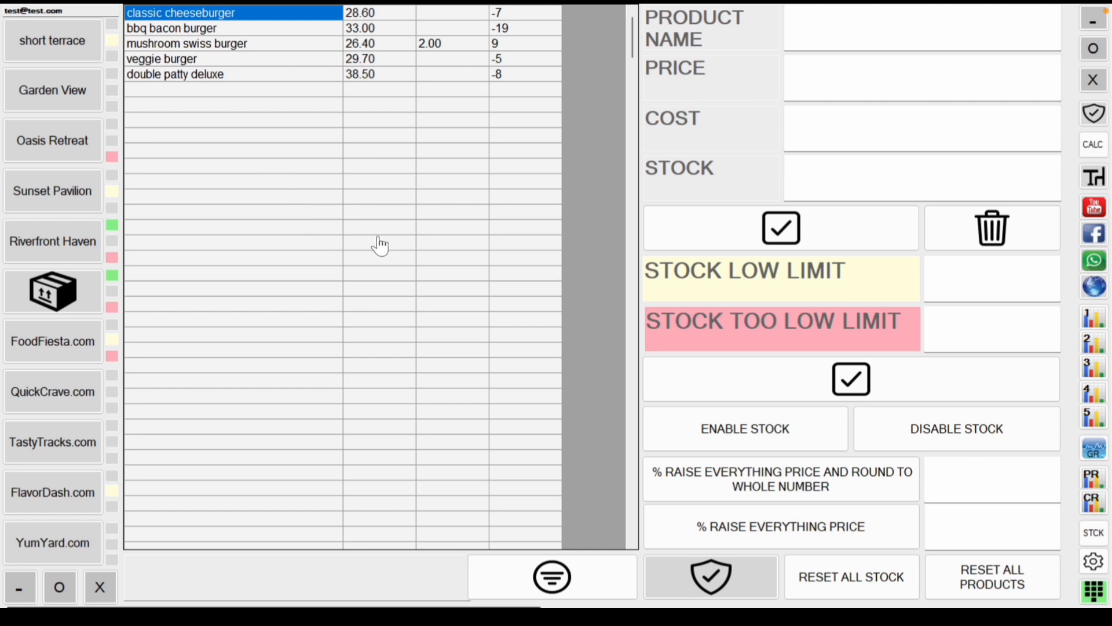
Step: Load double patty deluxe and change its price to 39 and cost to 3
{"action": "scroll", "coordinate": [467, 321], "scroll_direction": "down", "scroll_amount": 1}
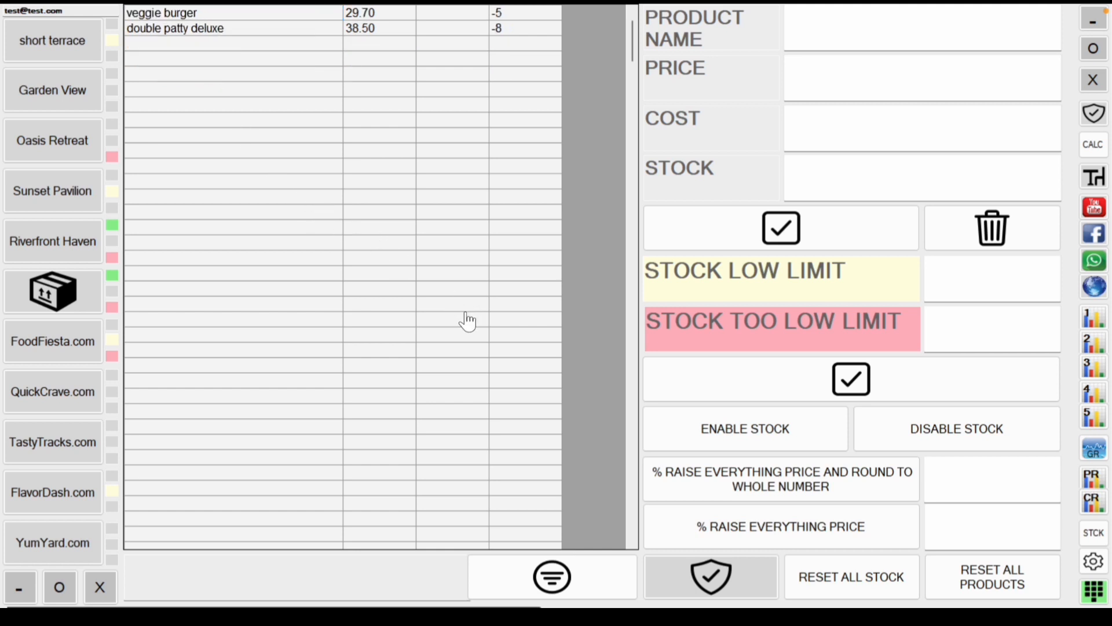
{"action": "scroll", "coordinate": [467, 322], "scroll_direction": "down", "scroll_amount": 1}
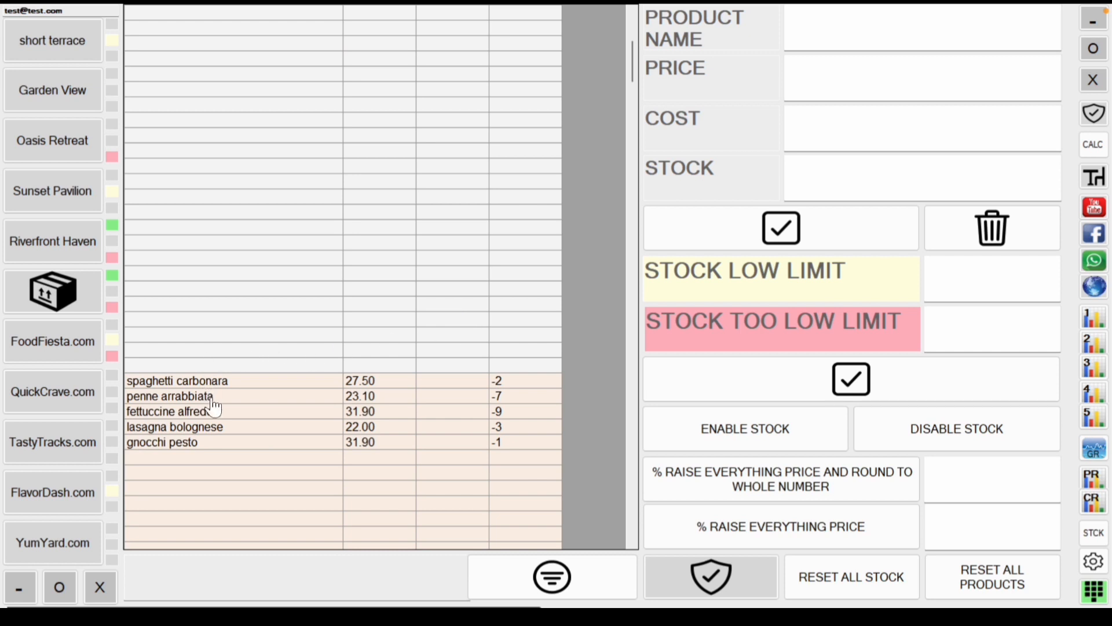
{"action": "scroll", "coordinate": [335, 338], "scroll_direction": "up", "scroll_amount": 5}
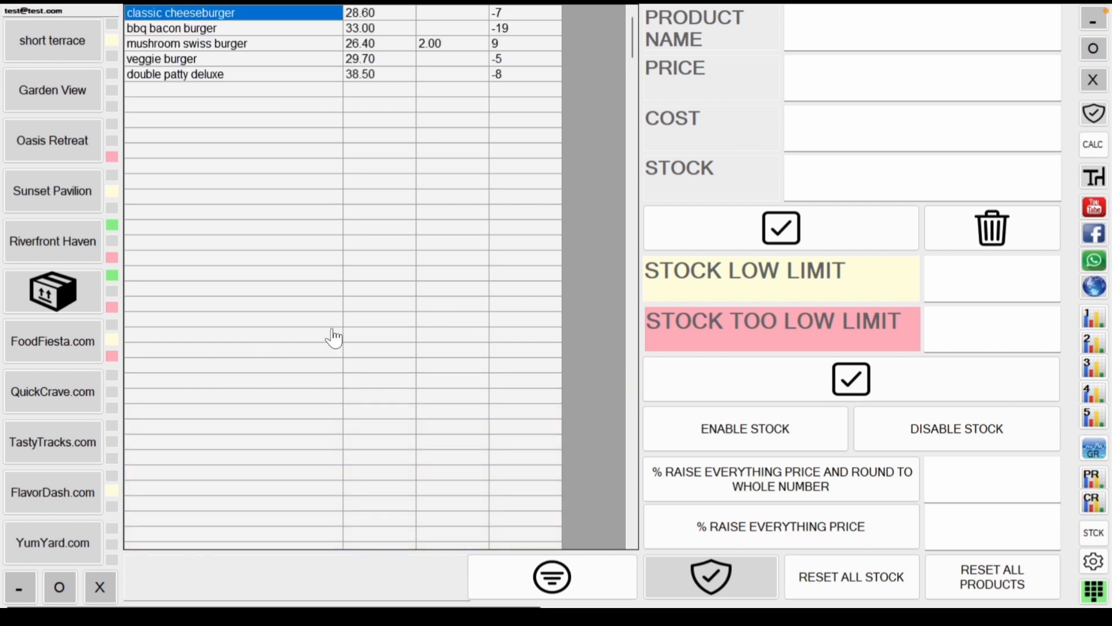
{"action": "left_click", "coordinate": [236, 79]}
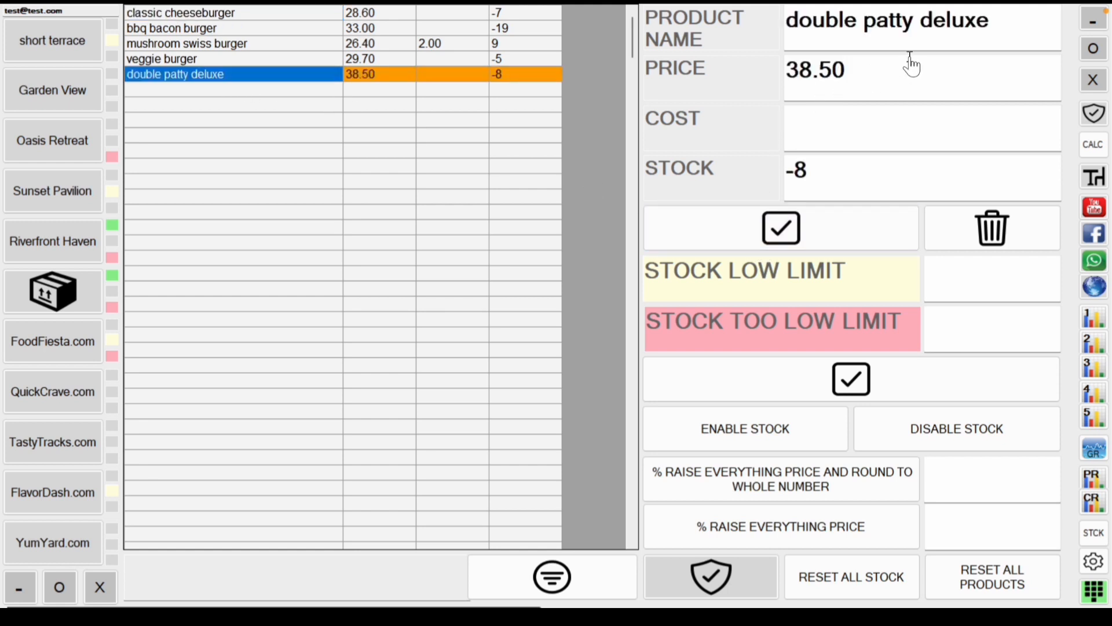
{"action": "left_click_drag", "start_coordinate": [851, 78], "coordinate": [800, 93]}
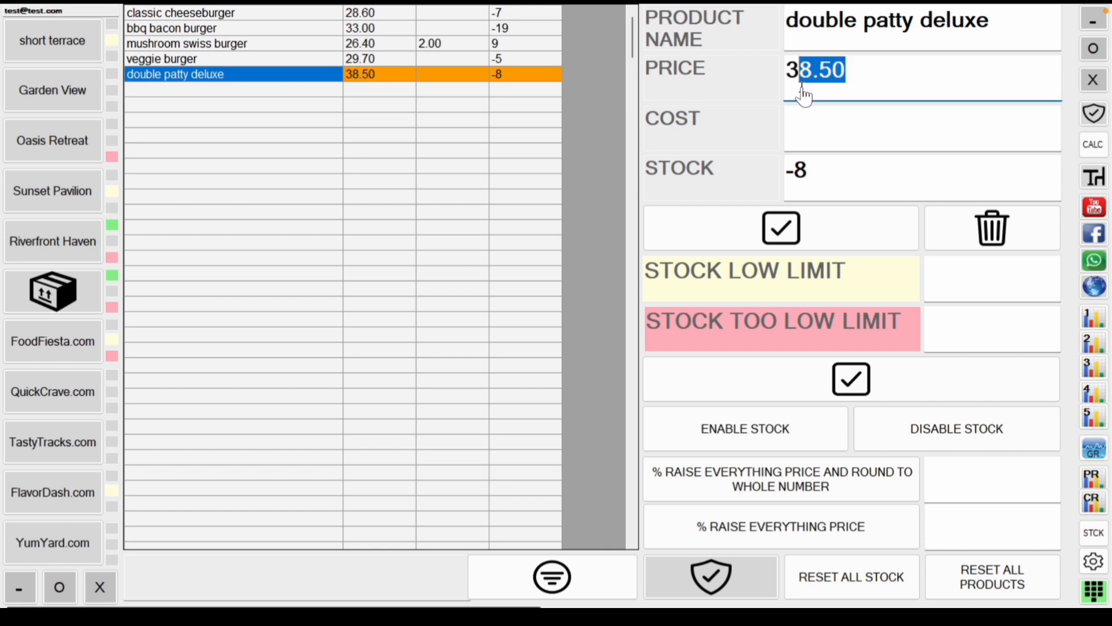
{"action": "type", "text": "9"}
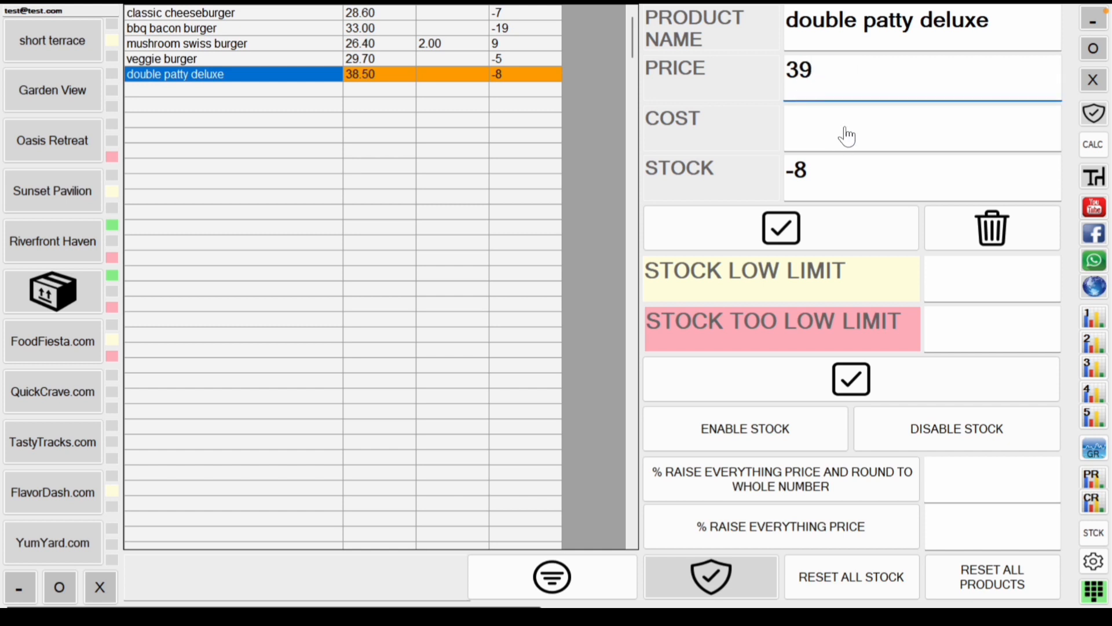
{"action": "left_click", "coordinate": [848, 137]}
{"action": "type", "text": "3"}
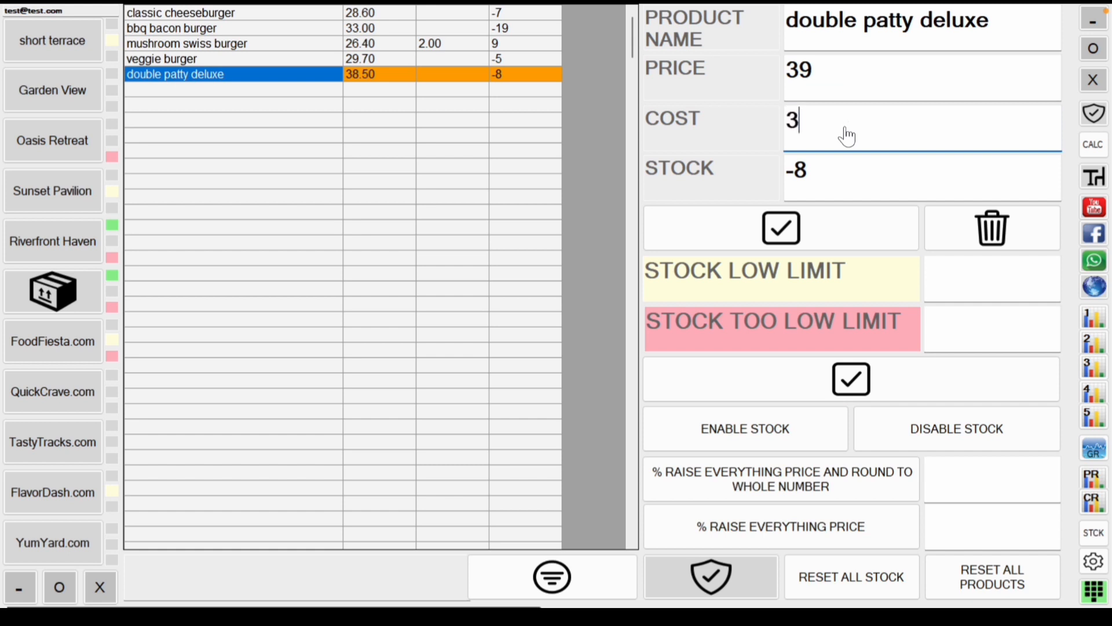
Step: Set the double patty deluxe stock to 10 and save the product
{"action": "left_click", "coordinate": [843, 185]}
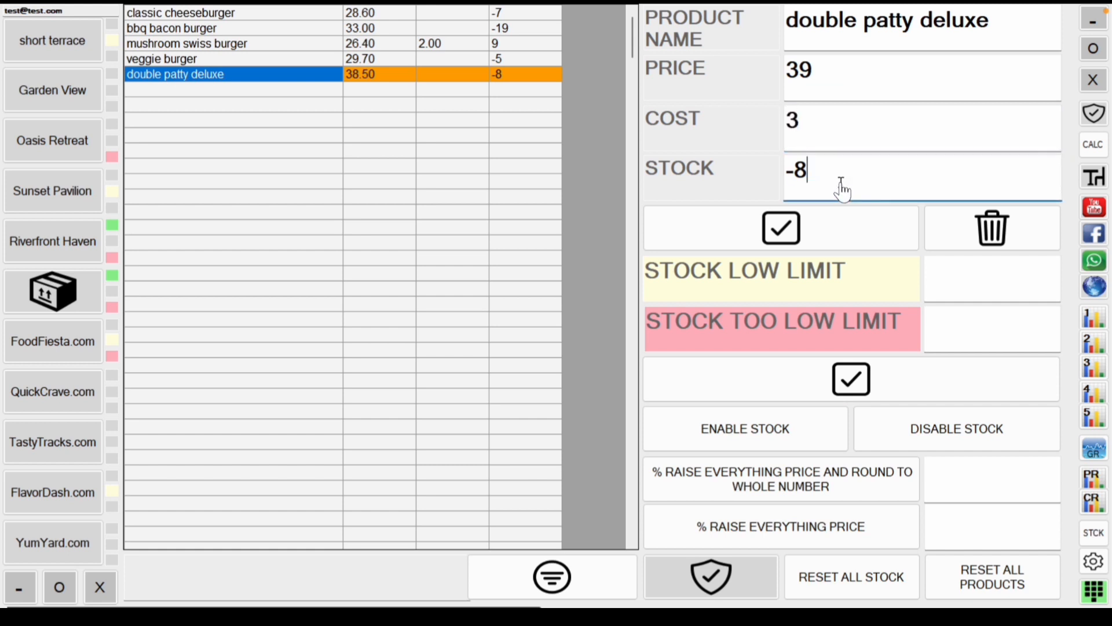
{"action": "double_click", "coordinate": [843, 190]}
{"action": "left_click", "coordinate": [830, 174]}
{"action": "double_click", "coordinate": [830, 174]}
{"action": "key", "text": "BackSpace"}
{"action": "key", "text": "BackSpace"}
{"action": "type", "text": "10"}
{"action": "left_click", "coordinate": [847, 236]}
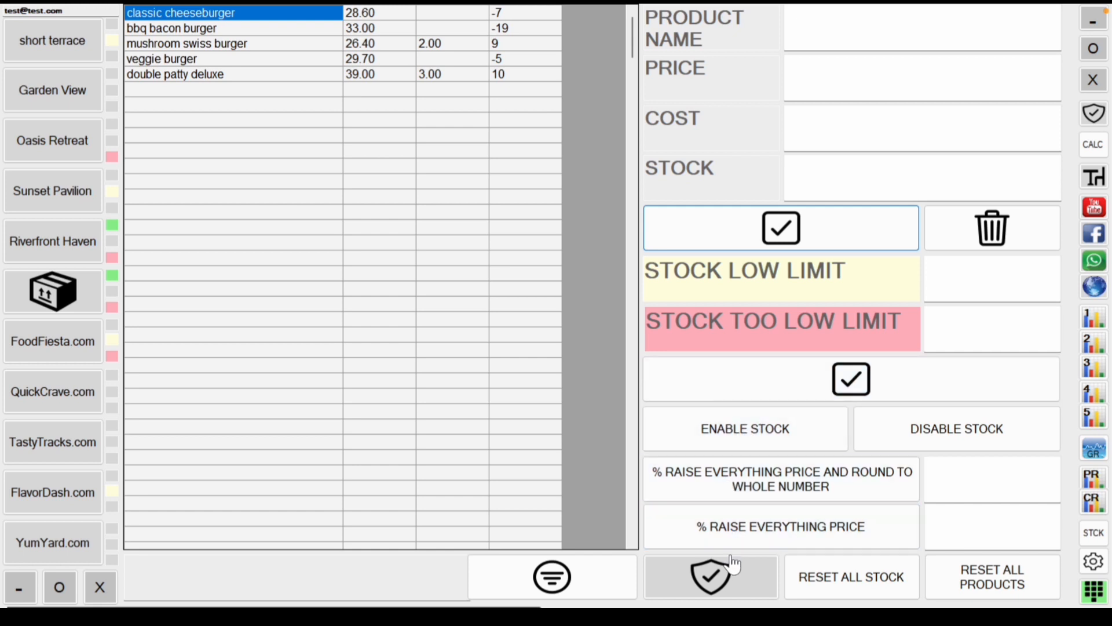
Step: Arm the bulk-change safeguard and select the rounded-raise percentage box
{"action": "left_click", "coordinate": [729, 582]}
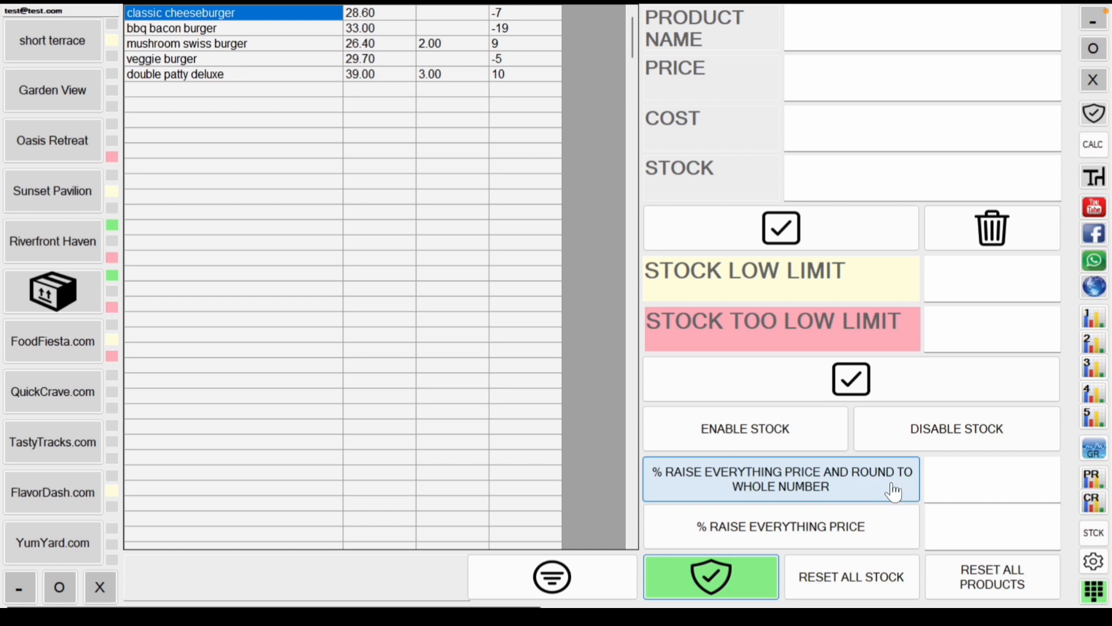
{"action": "left_click", "coordinate": [961, 481]}
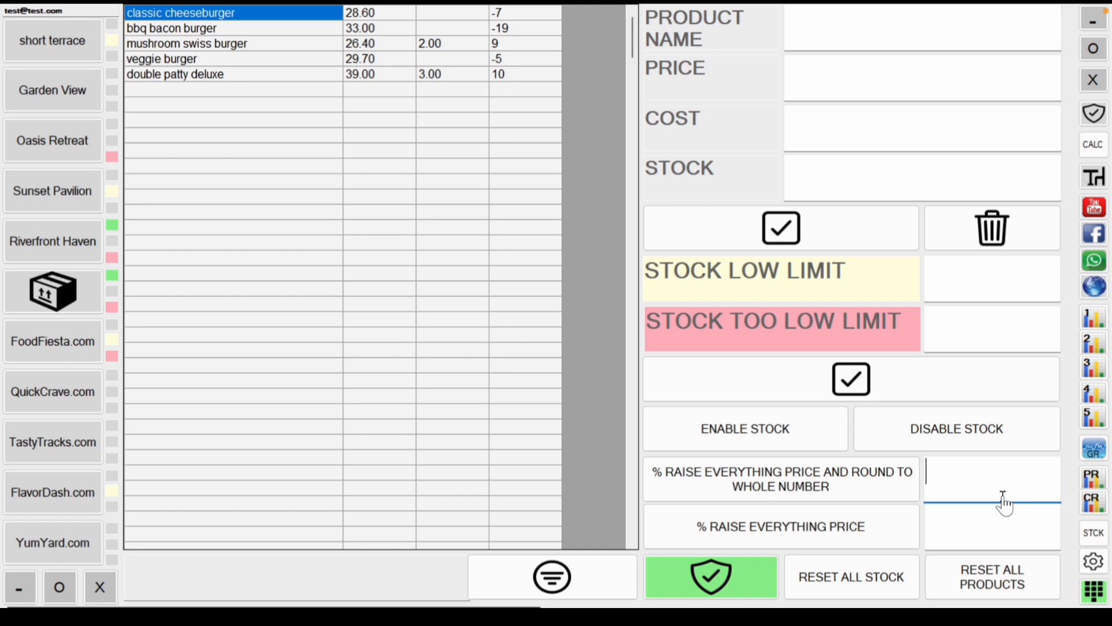
Step: Apply a 10% rounded raise to all prices, then re-arm the safeguard for the plain raise
{"action": "type", "text": "10"}
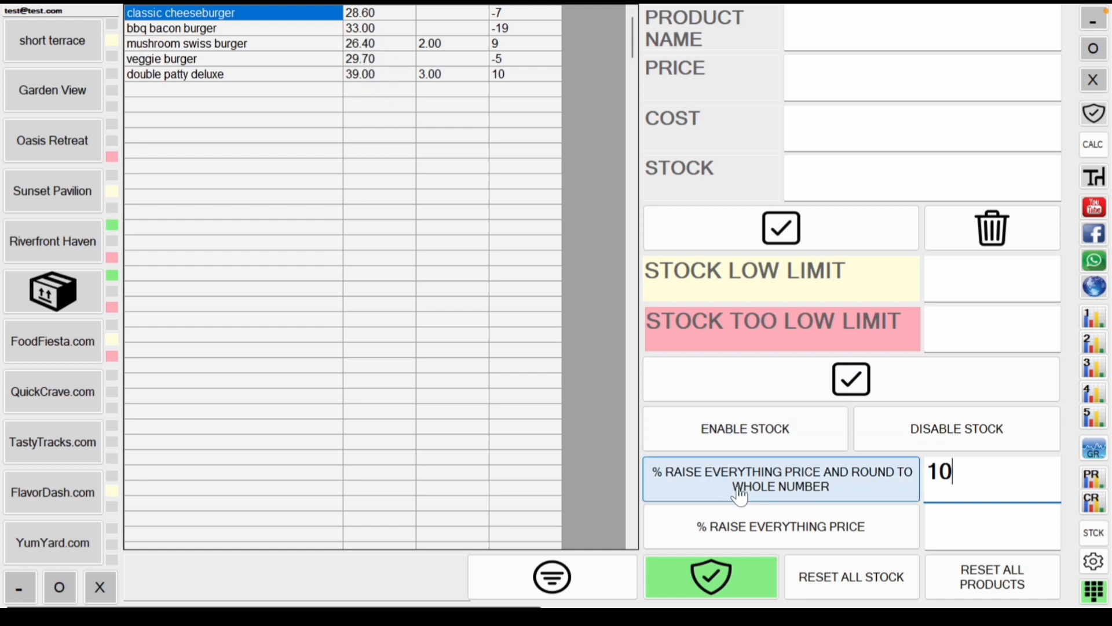
{"action": "left_click", "coordinate": [765, 488]}
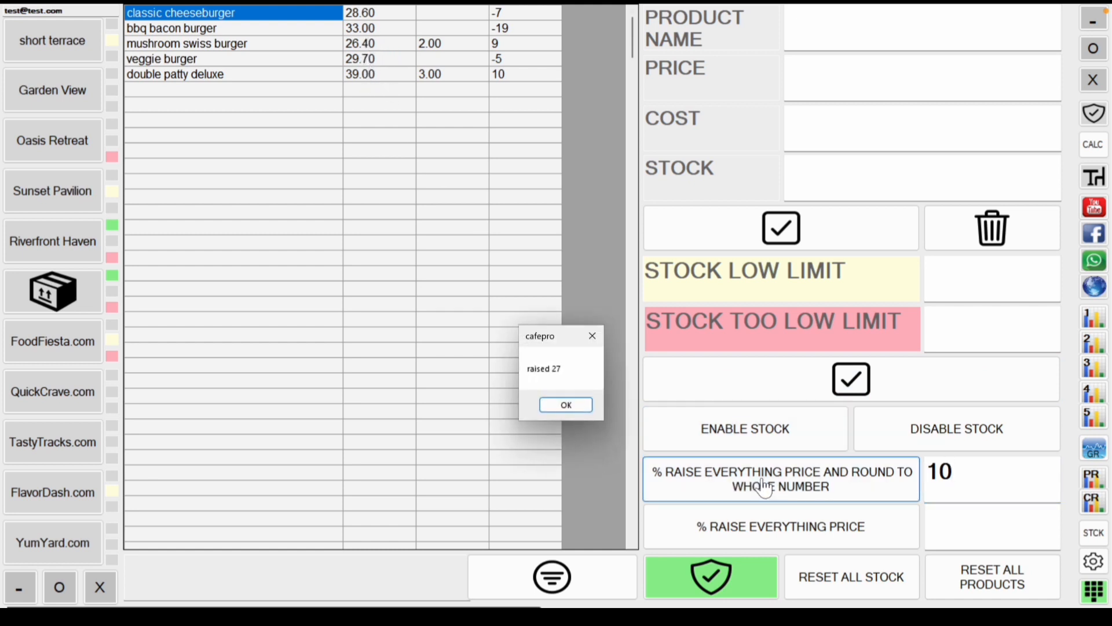
{"action": "left_click", "coordinate": [553, 405]}
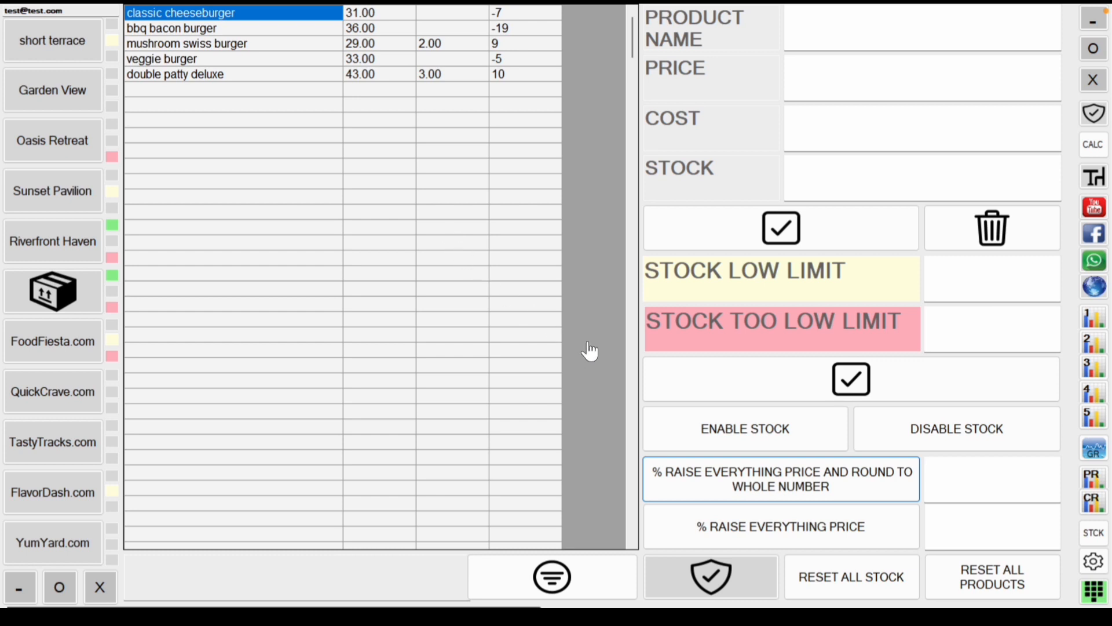
{"action": "left_click", "coordinate": [712, 580]}
{"action": "left_click", "coordinate": [981, 532]}
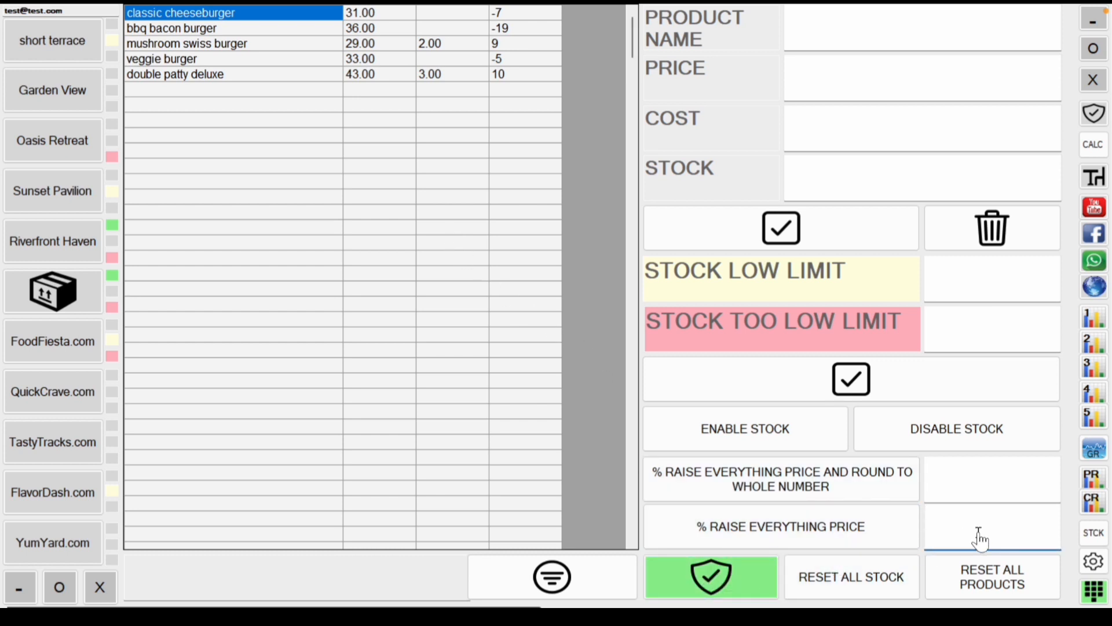
Step: Apply a plain 15% raise to every product price and confirm the message
{"action": "type", "text": "15"}
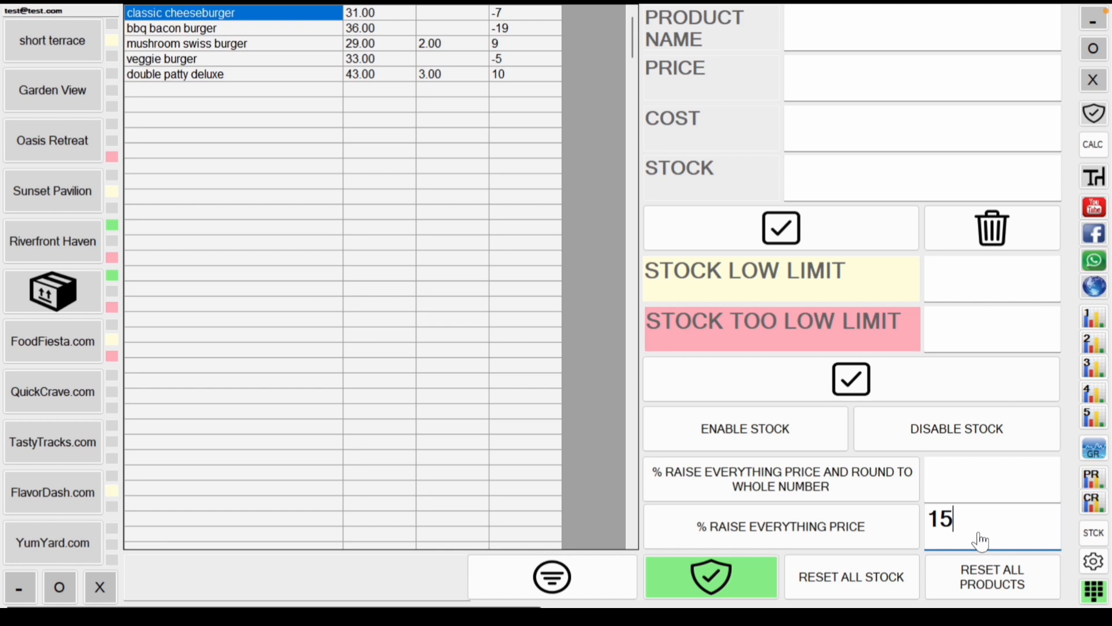
{"action": "left_click", "coordinate": [866, 544]}
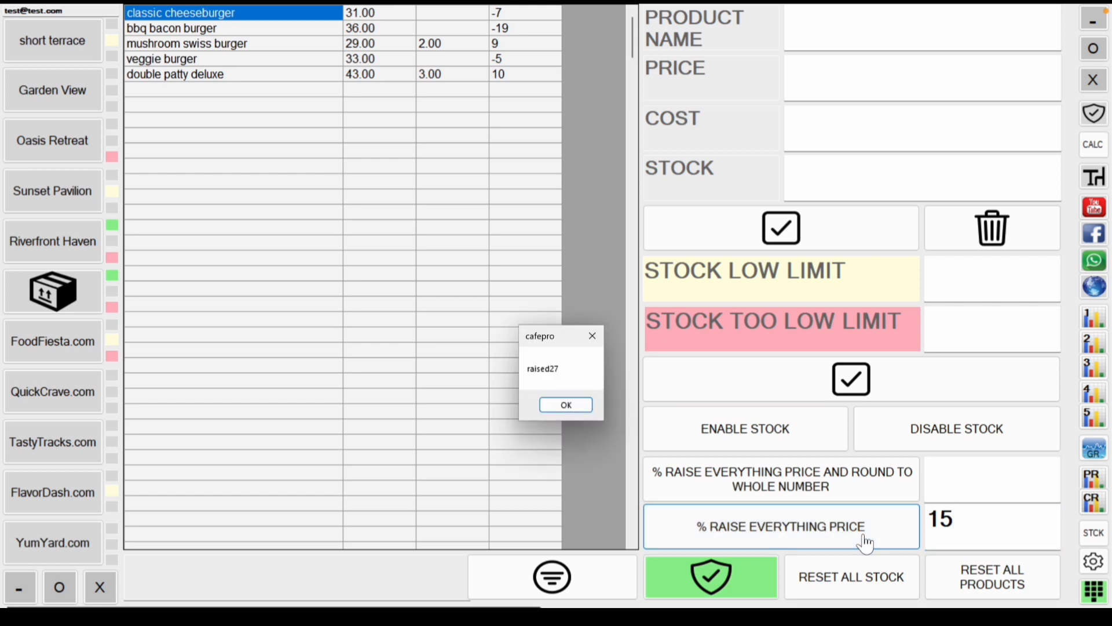
{"action": "left_click", "coordinate": [576, 411]}
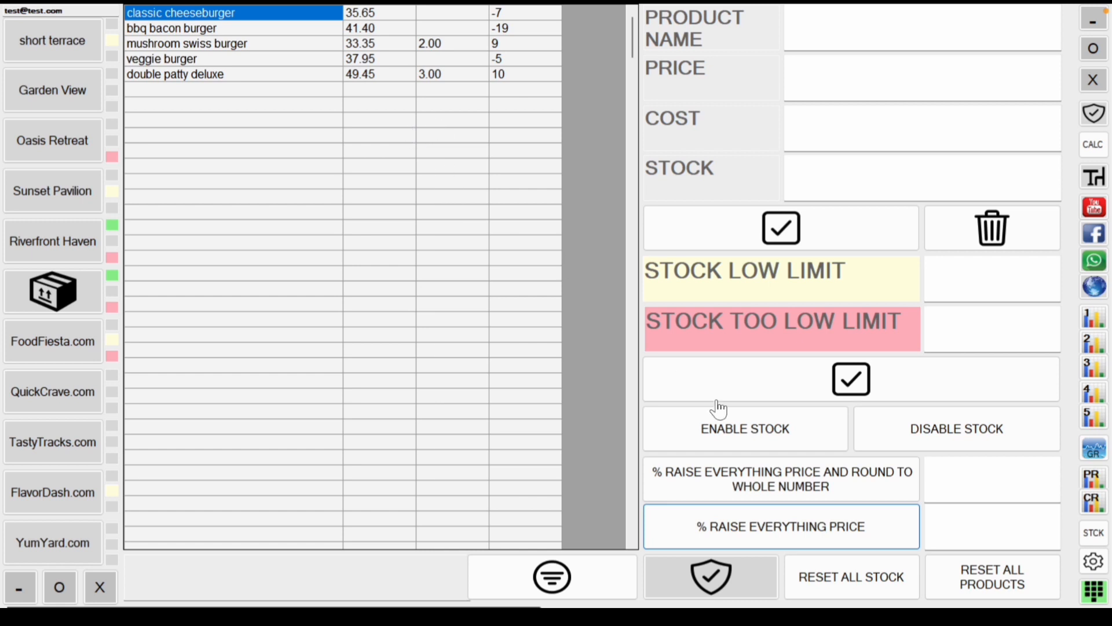
Step: Reset all products' stock counts, dismiss the Windows notice, and start a new product row
{"action": "left_click", "coordinate": [713, 577]}
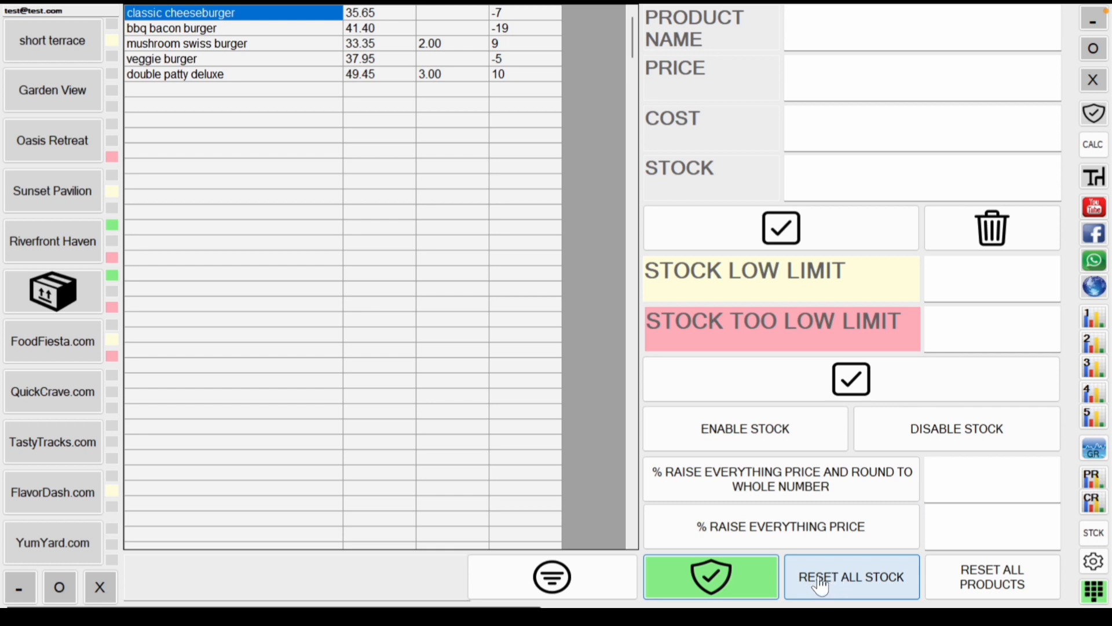
{"action": "left_click", "coordinate": [745, 585]}
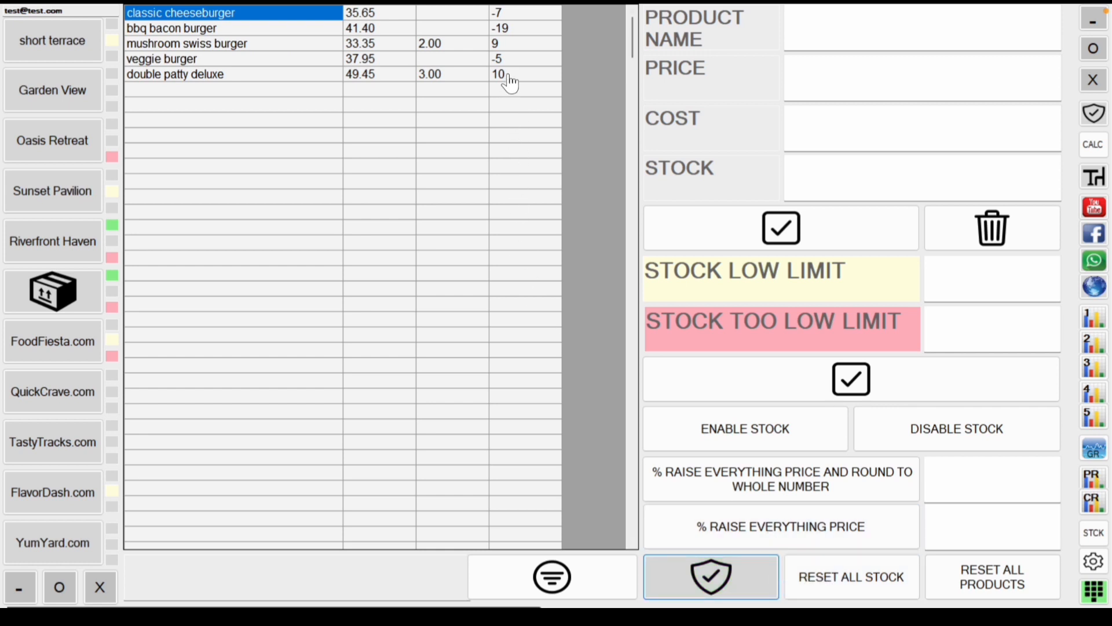
{"action": "left_click", "coordinate": [703, 590]}
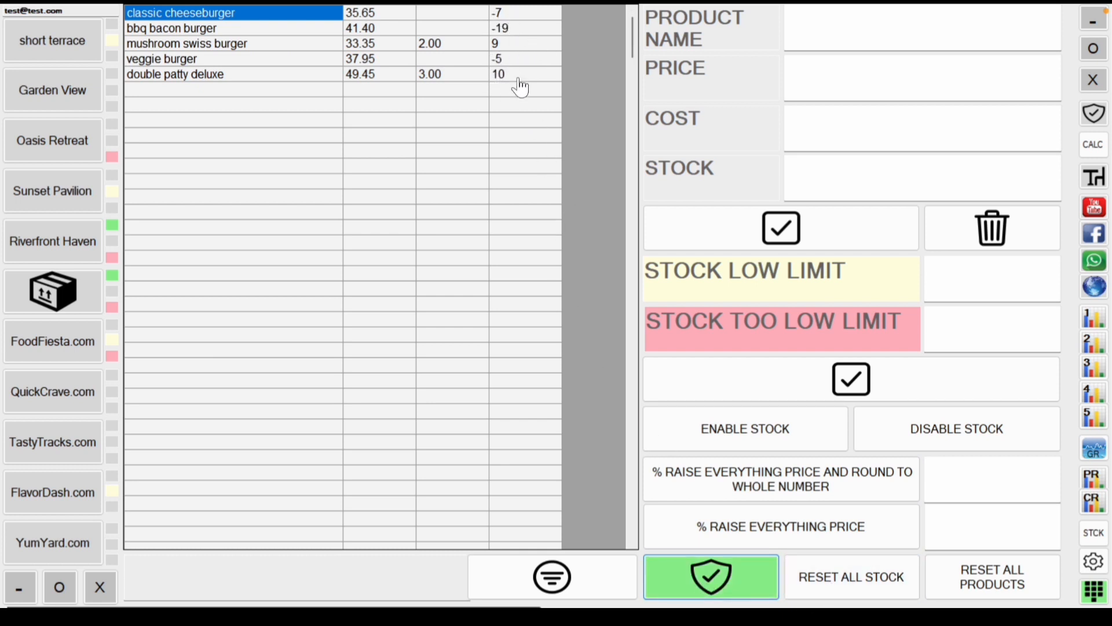
{"action": "left_click", "coordinate": [838, 594]}
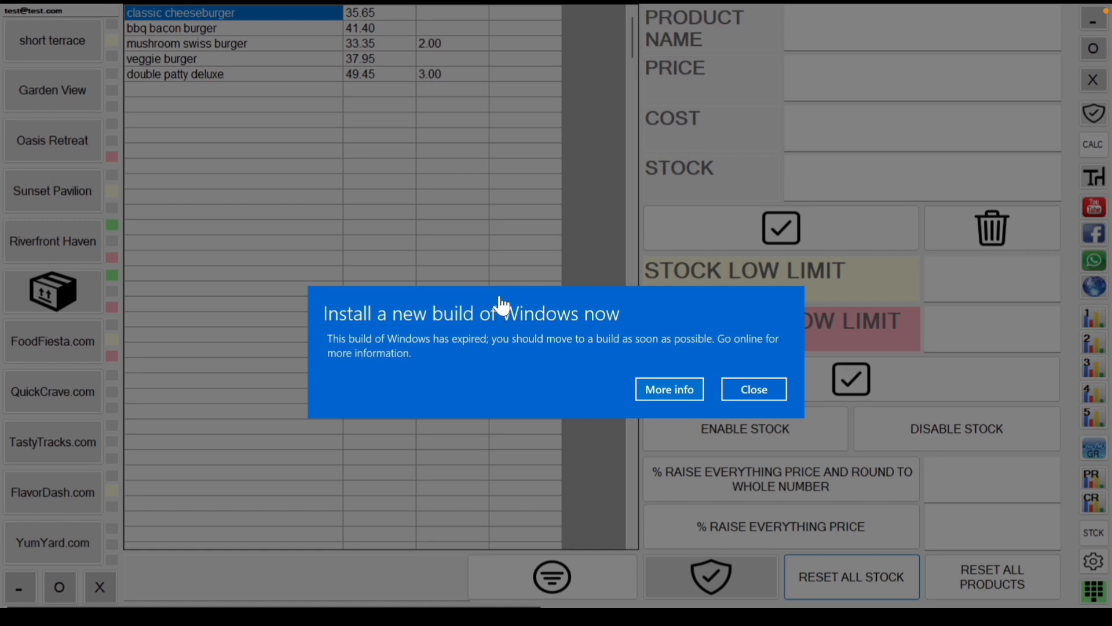
{"action": "left_click", "coordinate": [748, 395]}
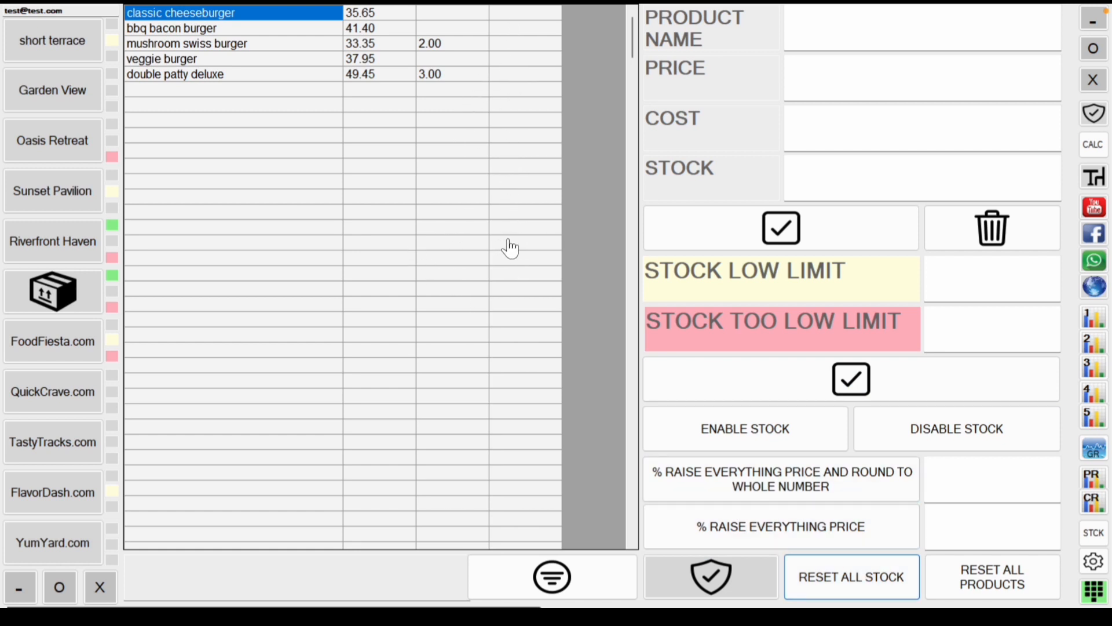
{"action": "left_click", "coordinate": [310, 92]}
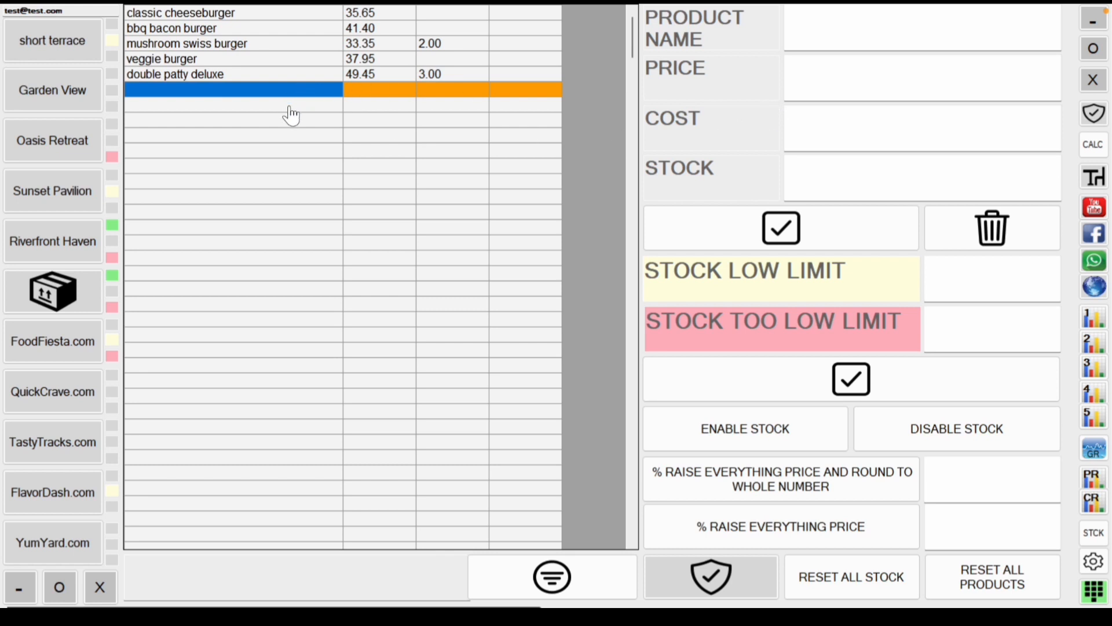
Step: Choose the empty row under the burgers and name the new product cherryburger
{"action": "left_click", "coordinate": [310, 107]}
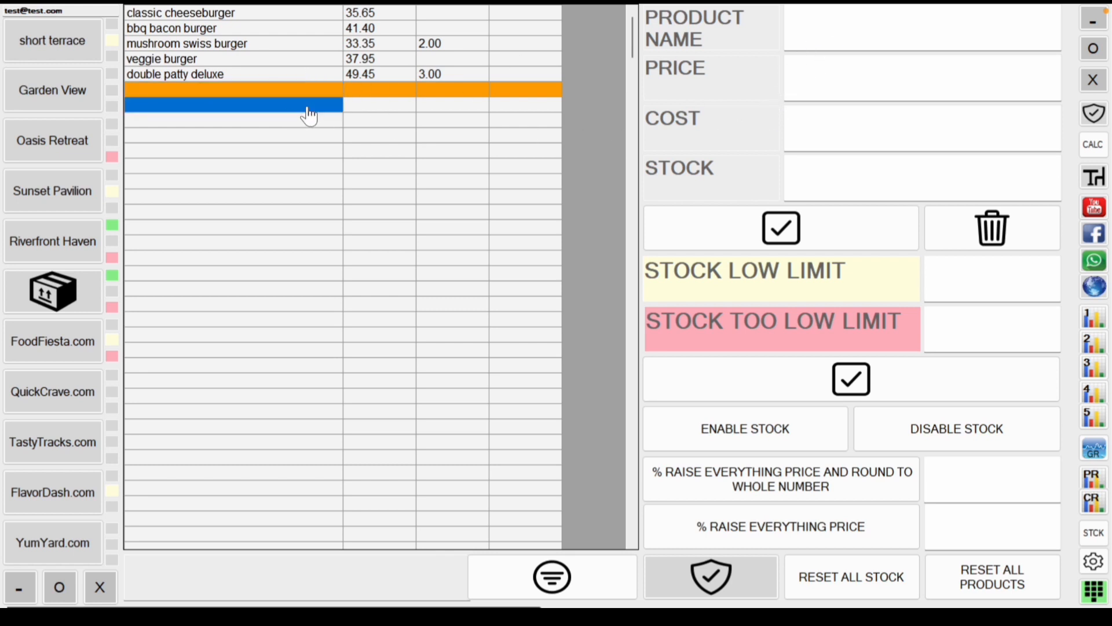
{"action": "left_click", "coordinate": [307, 92]}
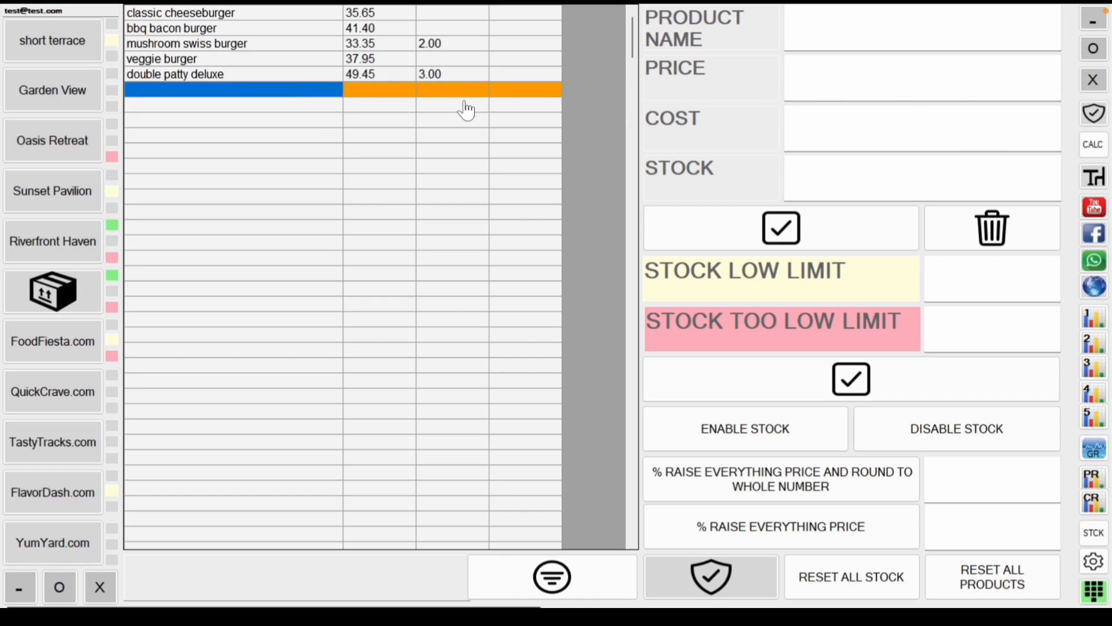
{"action": "left_click", "coordinate": [850, 40]}
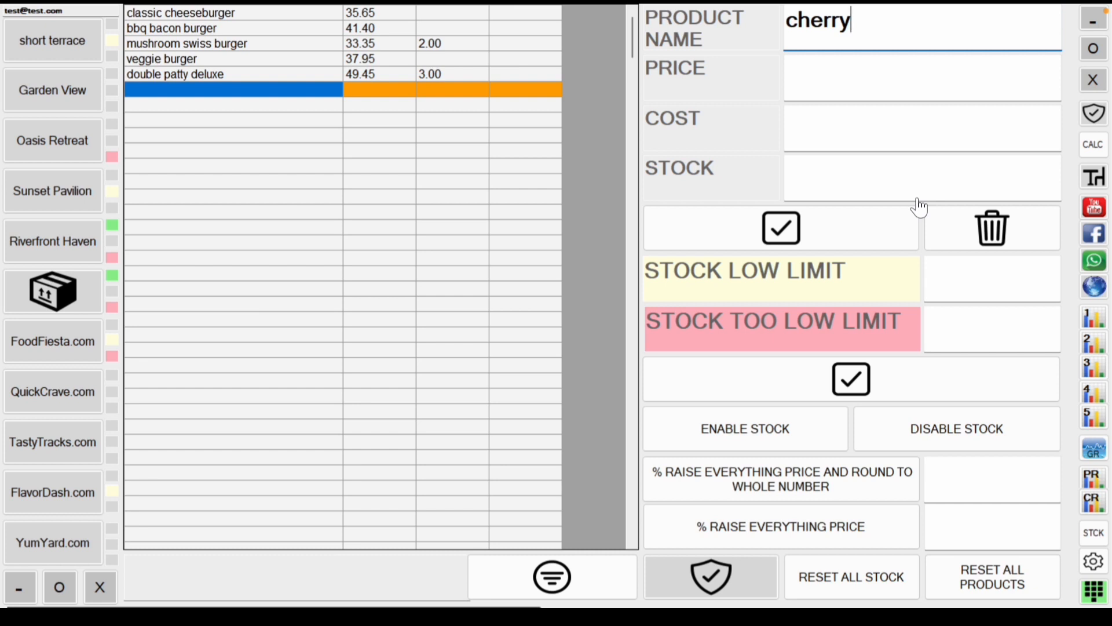
{"action": "type", "text": "burger"}
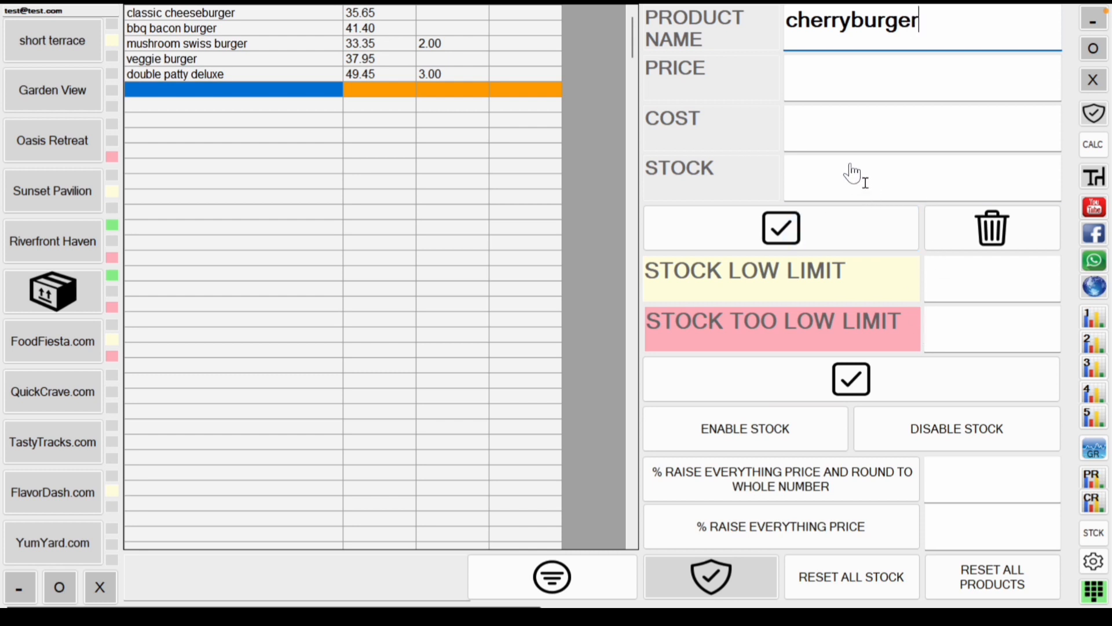
Step: Give cherryburger price 42, cost 23 and stock 7, save it, and check the row
{"action": "left_click", "coordinate": [885, 95]}
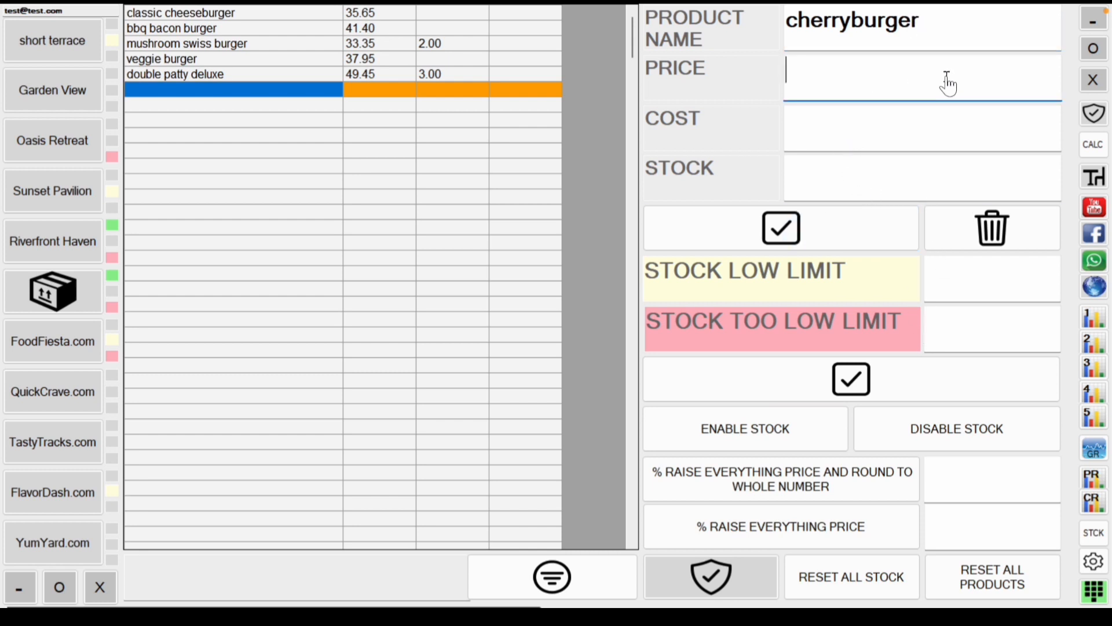
{"action": "type", "text": "42"}
{"action": "left_click", "coordinate": [925, 126]}
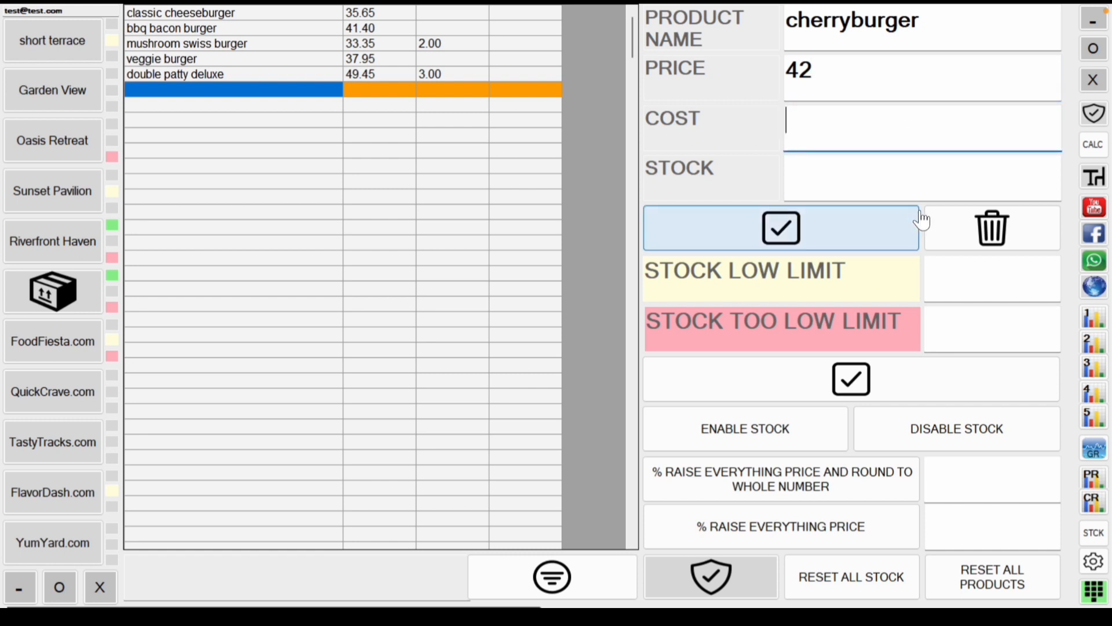
{"action": "type", "text": "23"}
{"action": "left_click", "coordinate": [860, 181]}
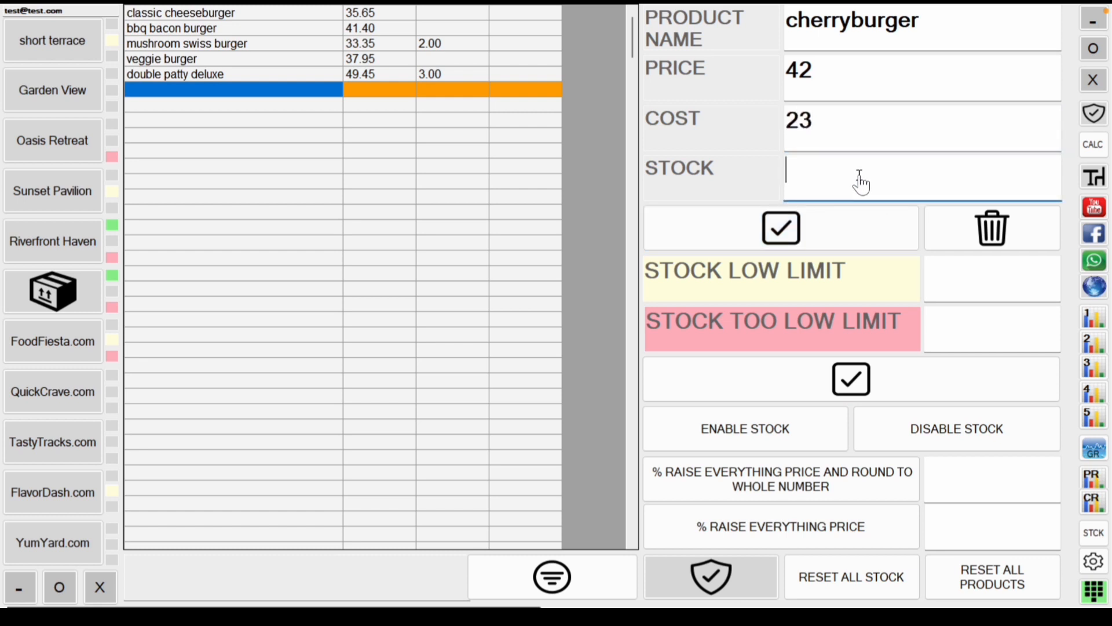
{"action": "type", "text": "7"}
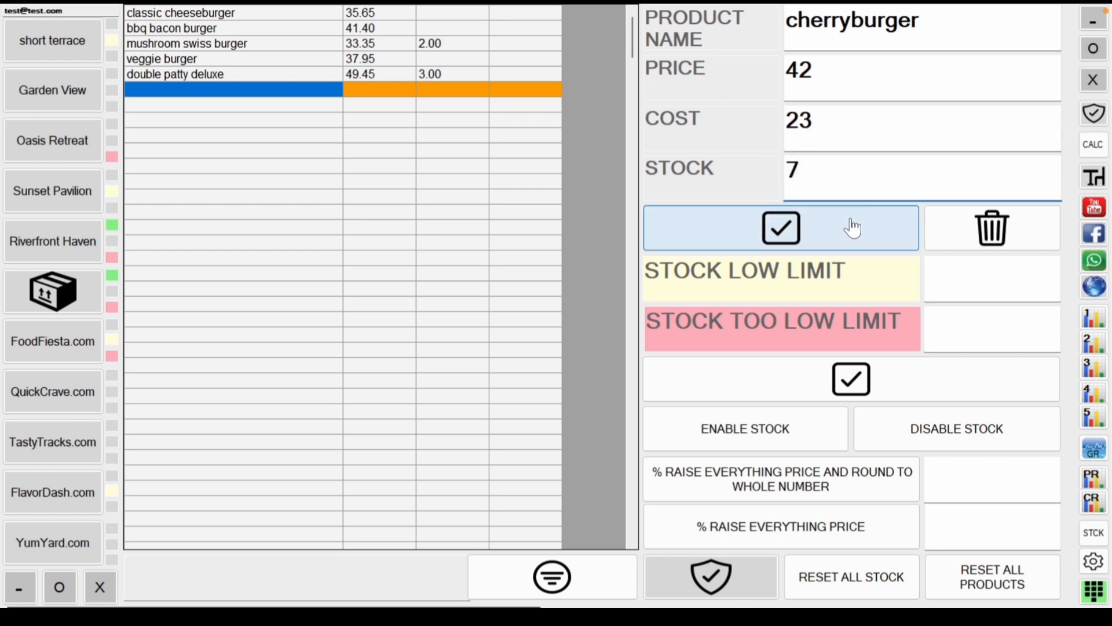
{"action": "left_click", "coordinate": [846, 228]}
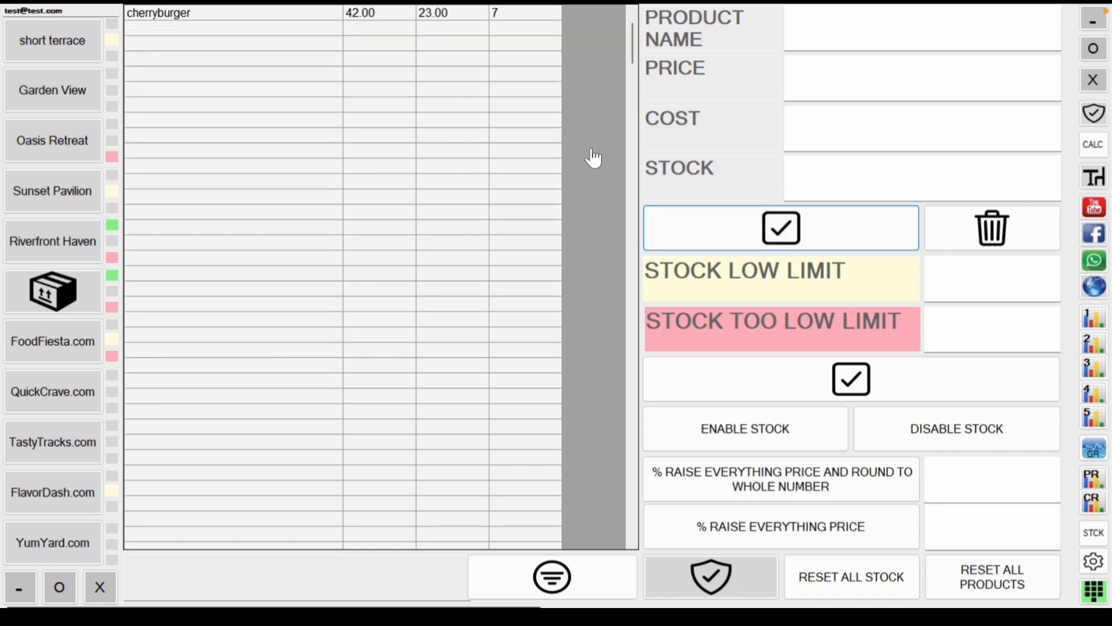
{"action": "scroll", "coordinate": [592, 157], "scroll_direction": "up", "scroll_amount": 3}
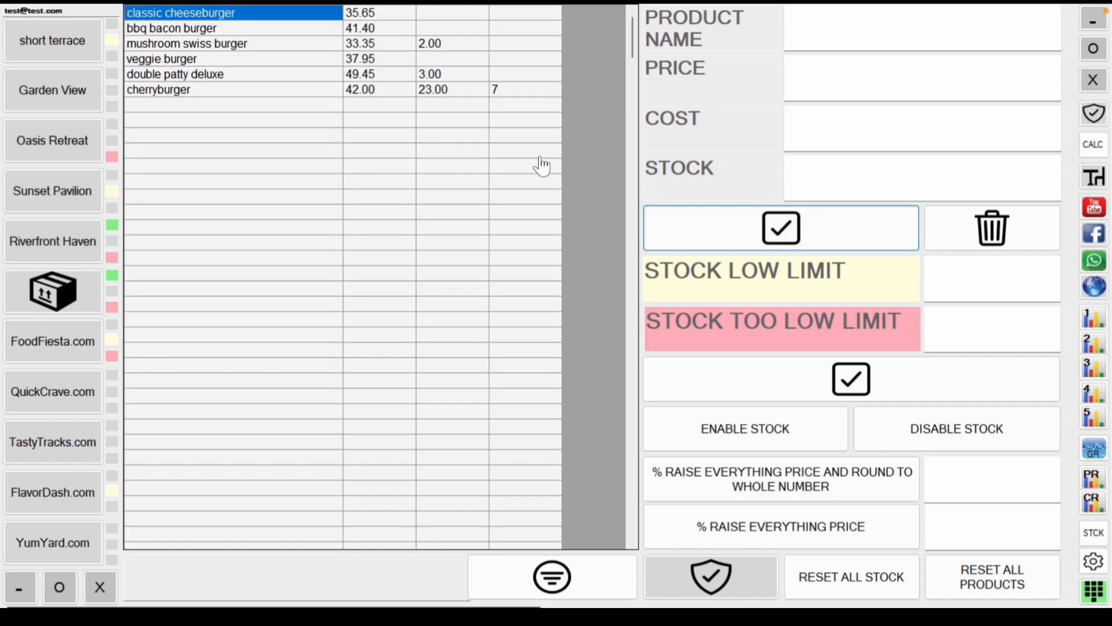
{"action": "left_click", "coordinate": [428, 93]}
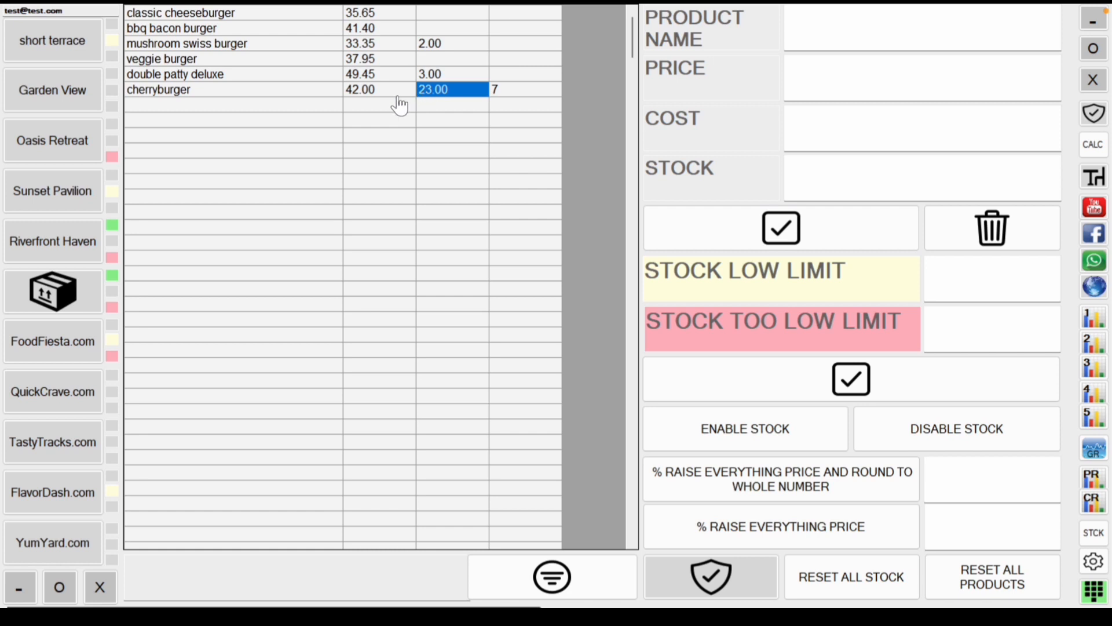
{"action": "left_click", "coordinate": [339, 91]}
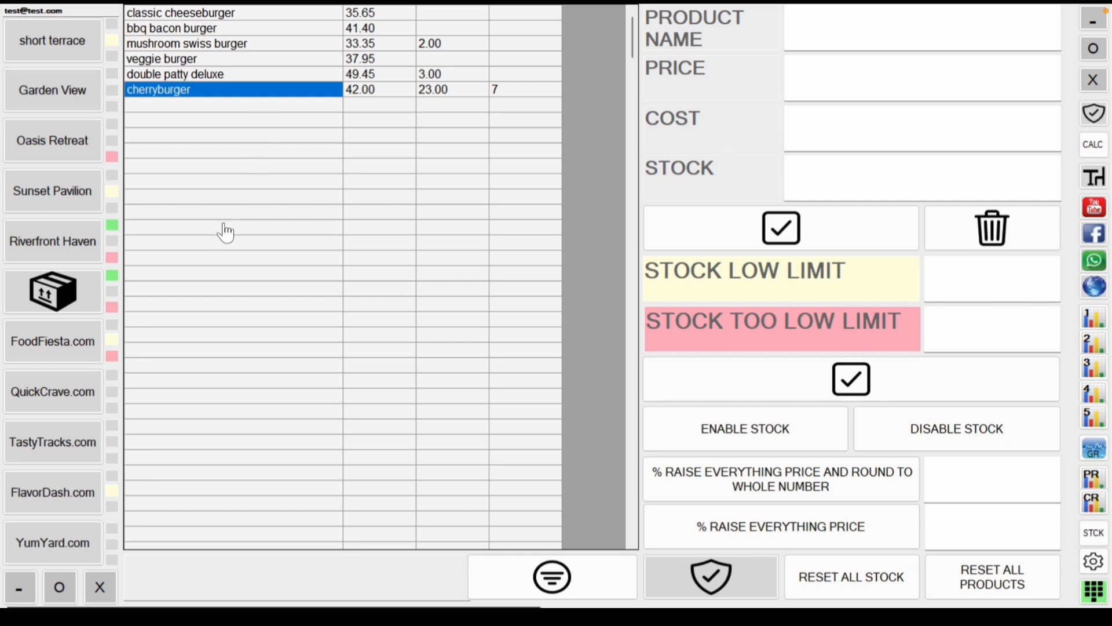
Step: Open a Garden View table's Burger Bonanza menu and select the empty cell below cherryburger
{"action": "left_click", "coordinate": [62, 103]}
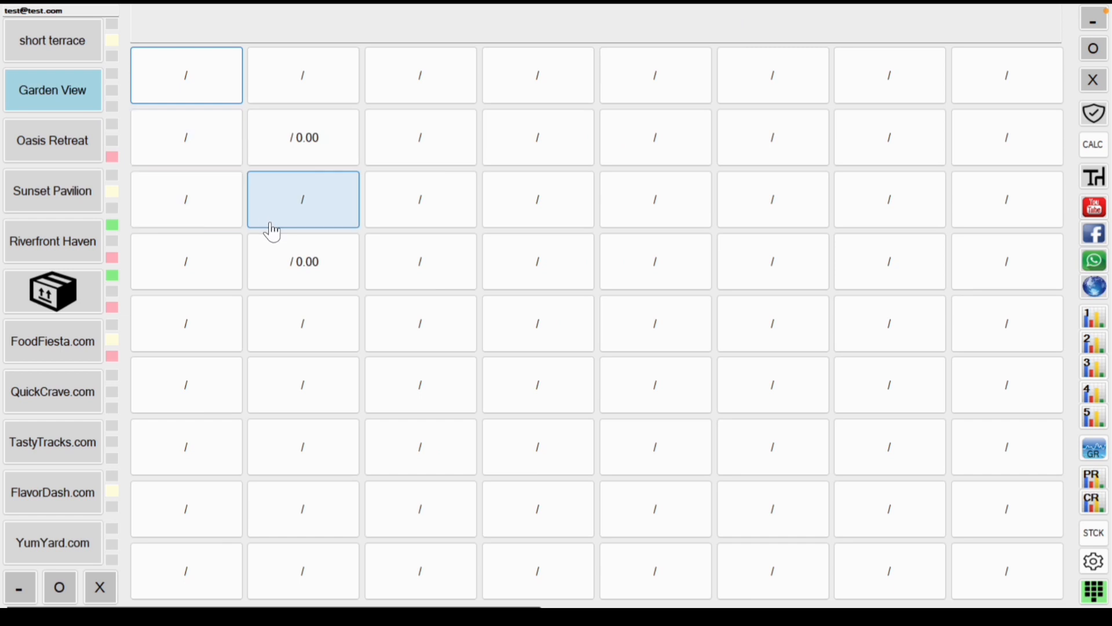
{"action": "left_click", "coordinate": [184, 79]}
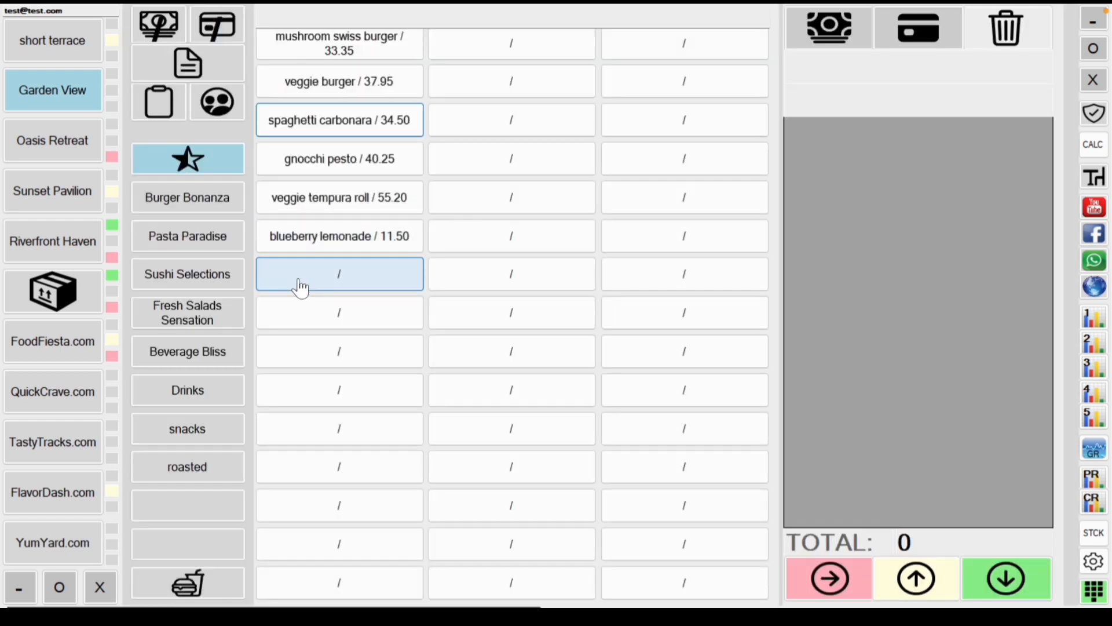
{"action": "left_click", "coordinate": [186, 513]}
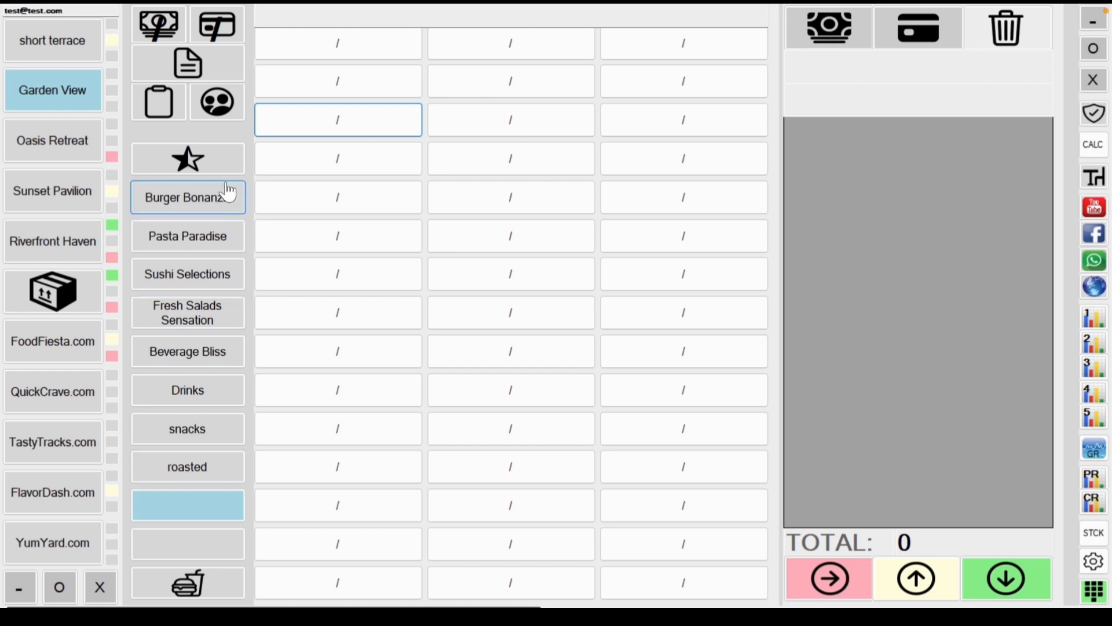
{"action": "left_click", "coordinate": [216, 199]}
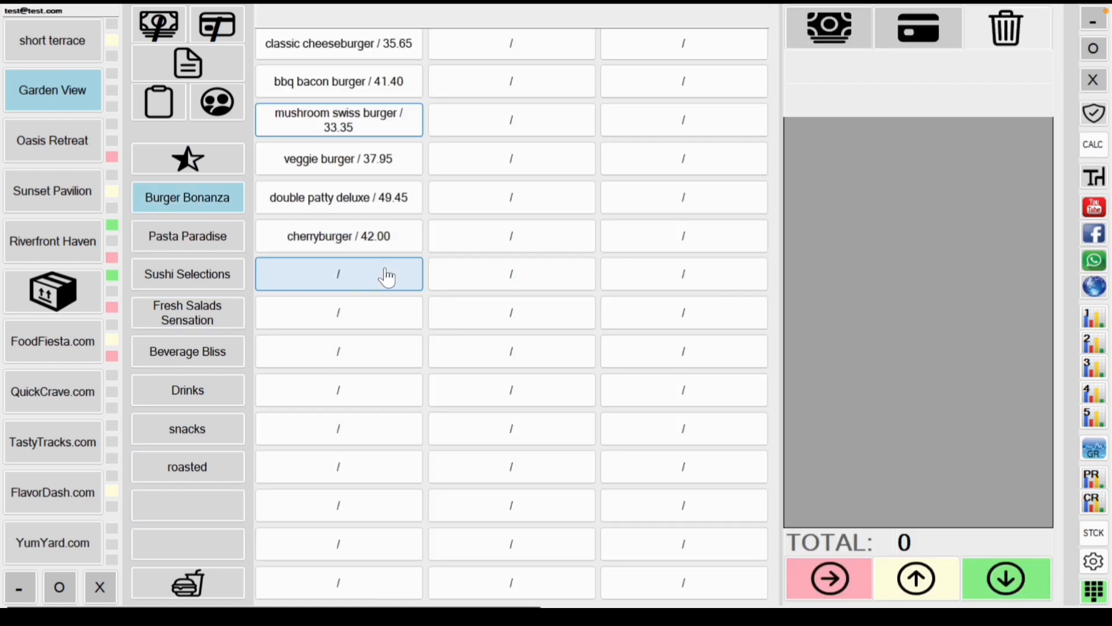
{"action": "left_click", "coordinate": [377, 278]}
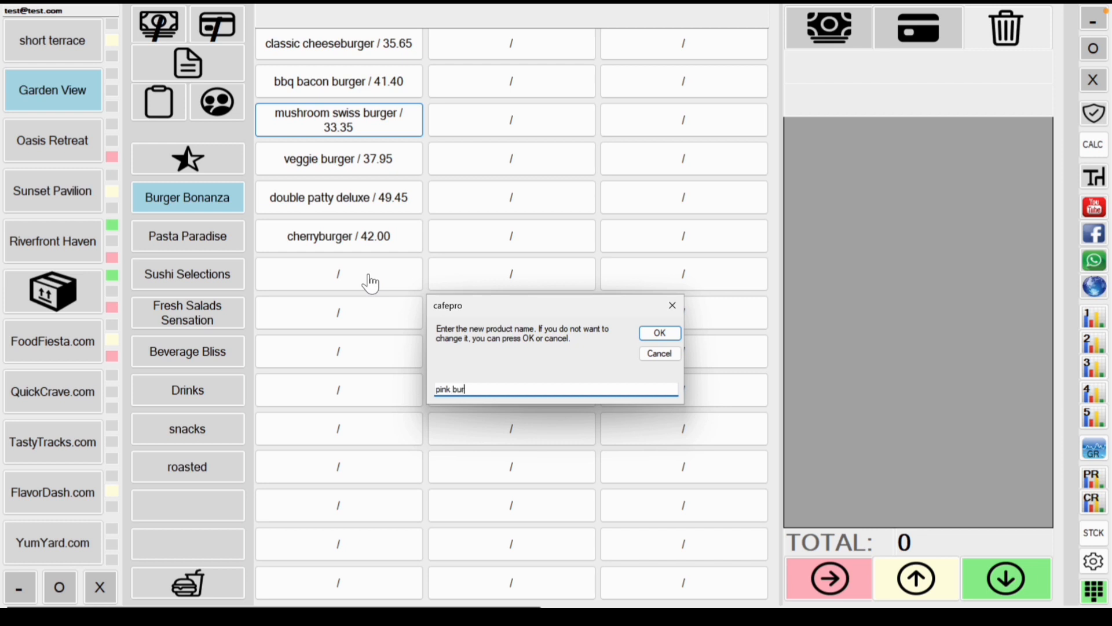
Step: Save the new Burger Bonanza item as pink burger priced 27
{"action": "key", "text": "Return"}
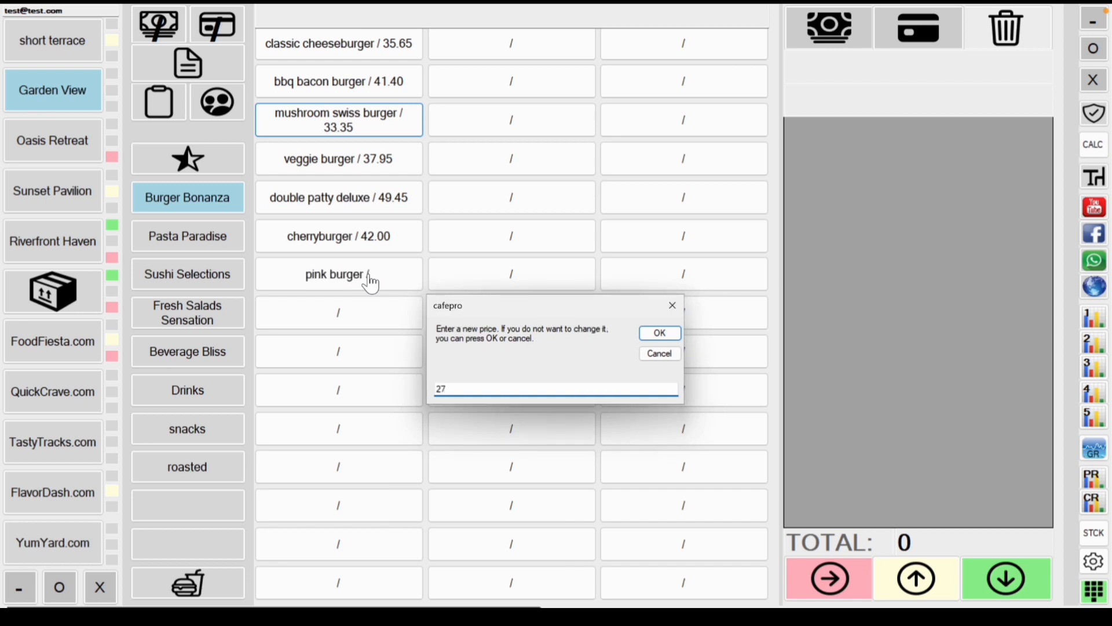
{"action": "key", "text": "Return"}
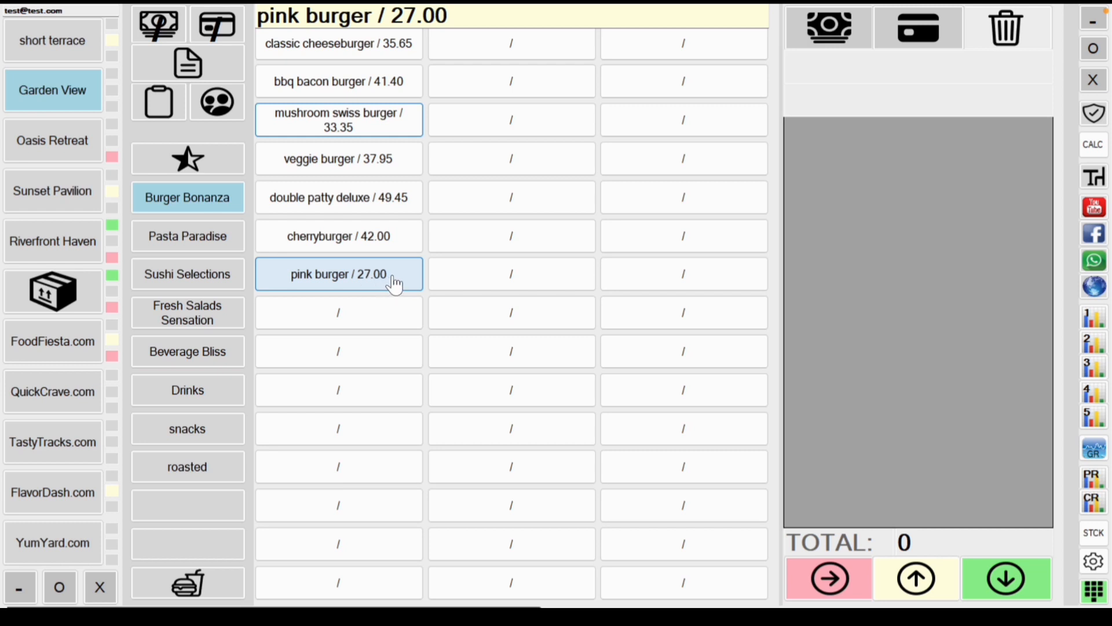
{"action": "left_click", "coordinate": [388, 308]}
Step: Change pink burger's price to 21.00, then bring up the settings and staff screen
{"action": "left_click", "coordinate": [367, 280]}
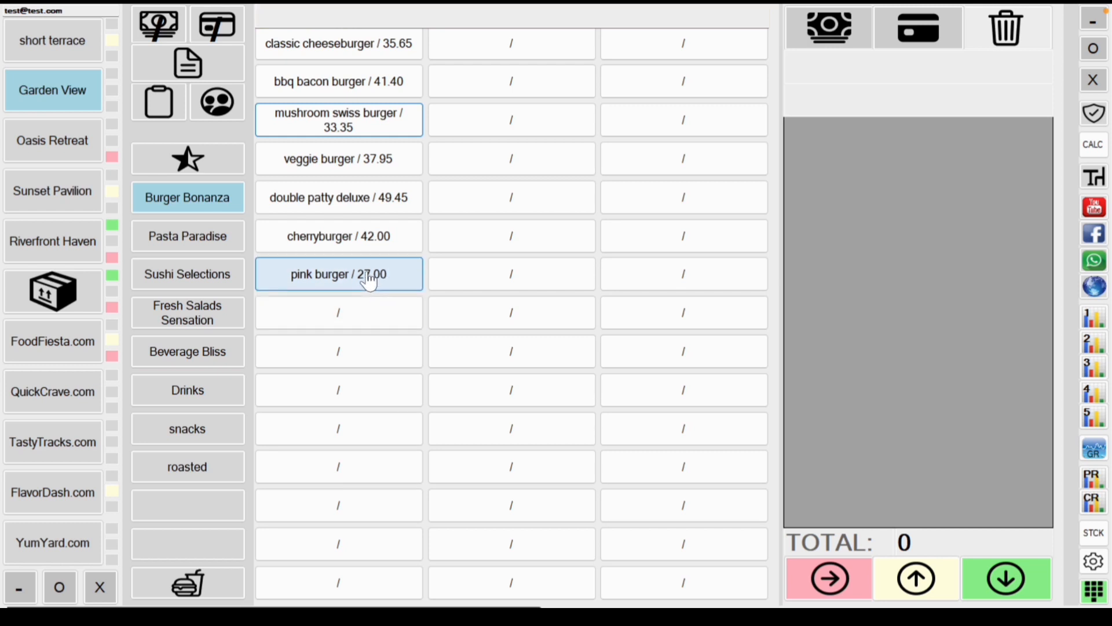
{"action": "left_click", "coordinate": [368, 284]}
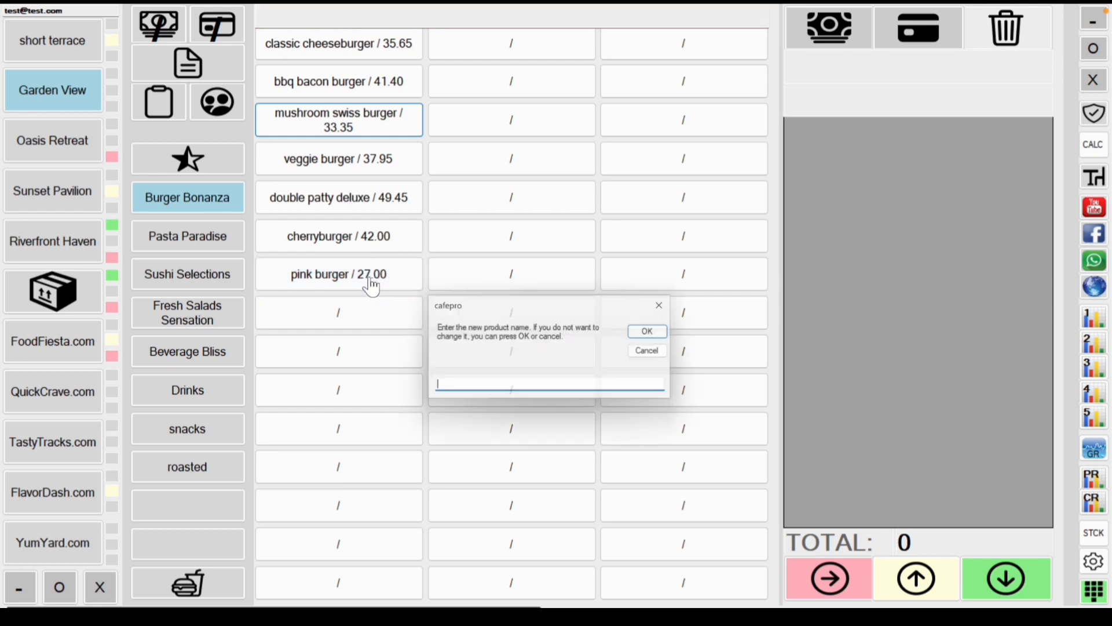
{"action": "left_click", "coordinate": [658, 335]}
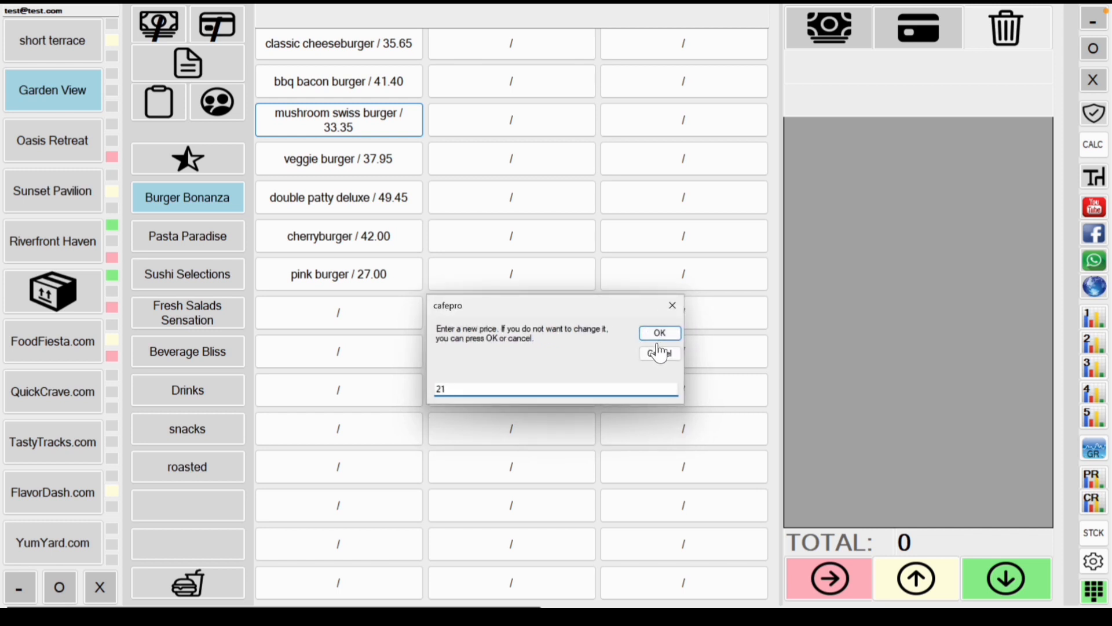
{"action": "left_click", "coordinate": [660, 333]}
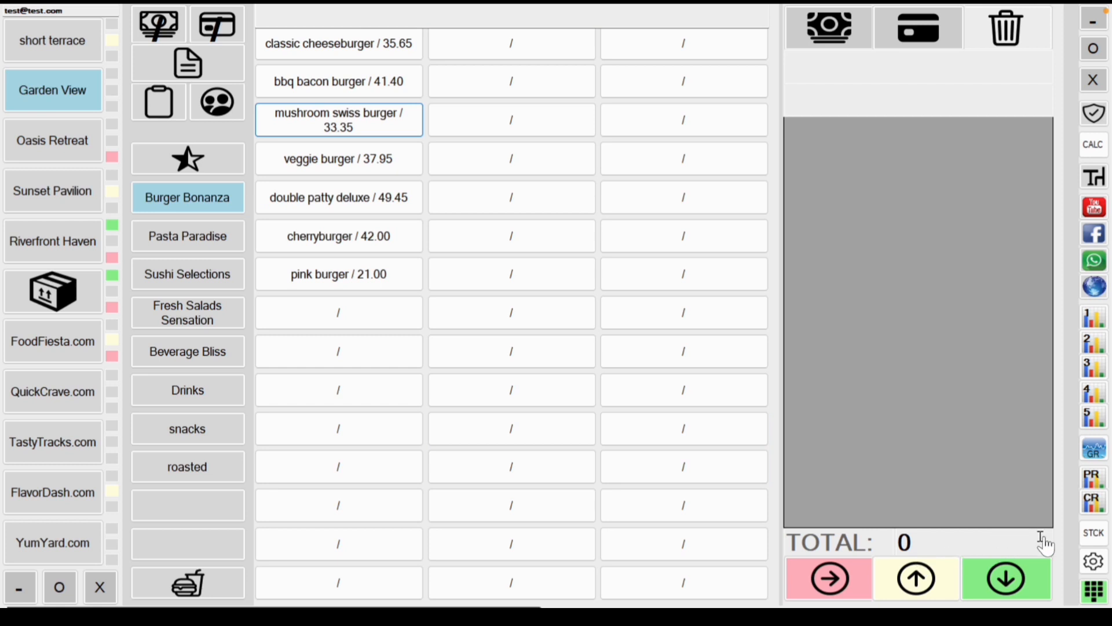
{"action": "left_click", "coordinate": [1094, 562]}
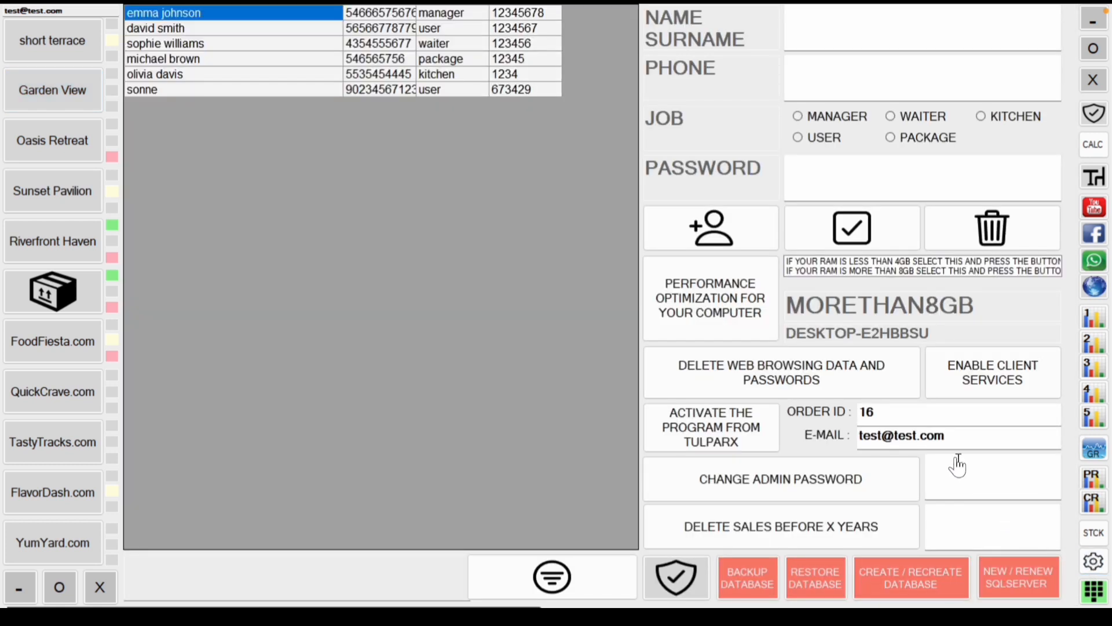
Step: Load the waiter's account into the staff form and try its job and password fields
{"action": "left_click", "coordinate": [244, 46]}
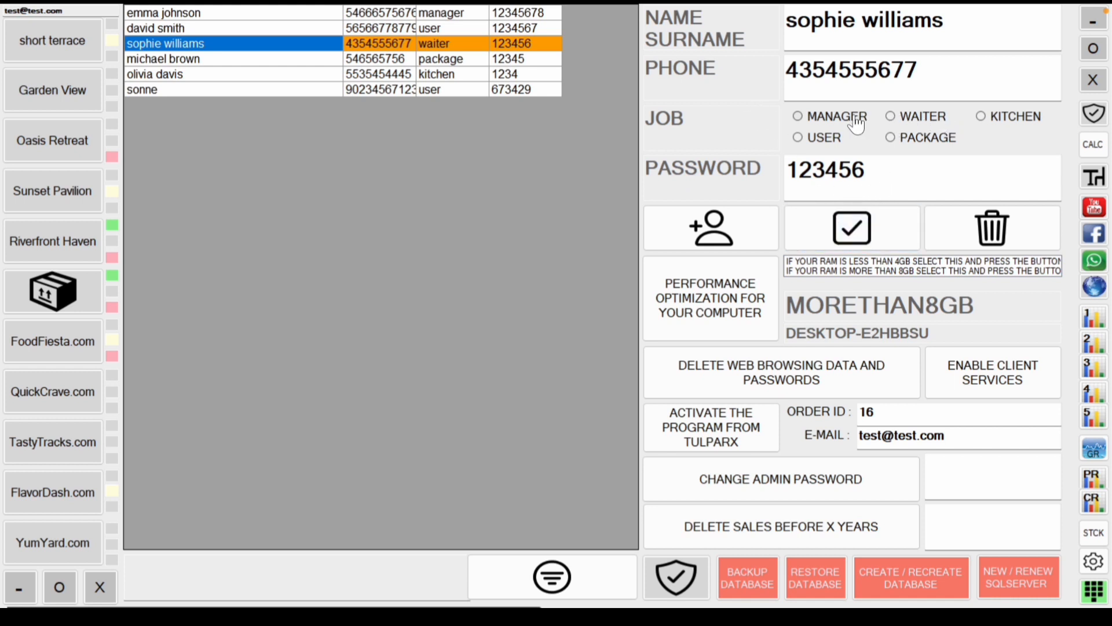
{"action": "left_click", "coordinate": [852, 245]}
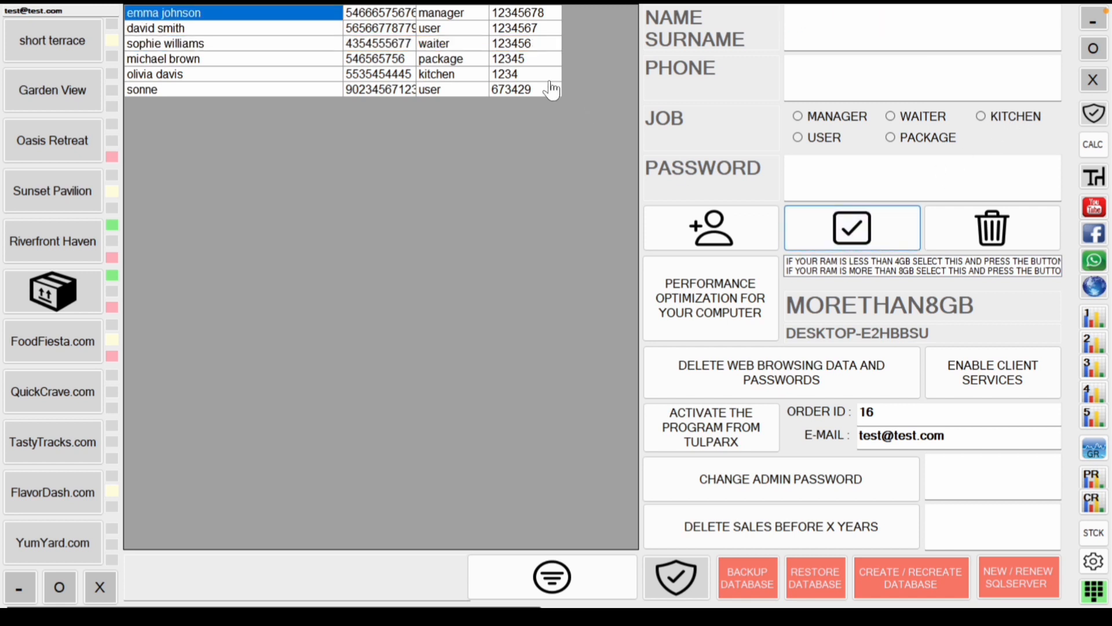
{"action": "left_click", "coordinate": [448, 58]}
{"action": "left_click", "coordinate": [448, 44]}
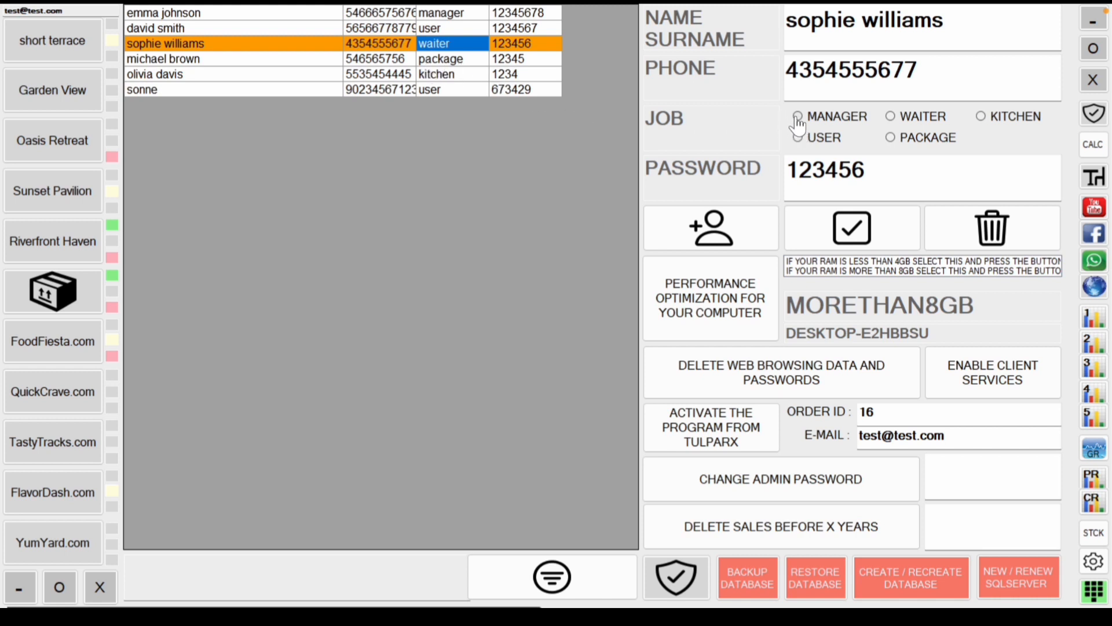
{"action": "left_click", "coordinate": [981, 117]}
{"action": "left_click", "coordinate": [890, 119]}
{"action": "left_click", "coordinate": [831, 137]}
{"action": "left_click", "coordinate": [927, 177]}
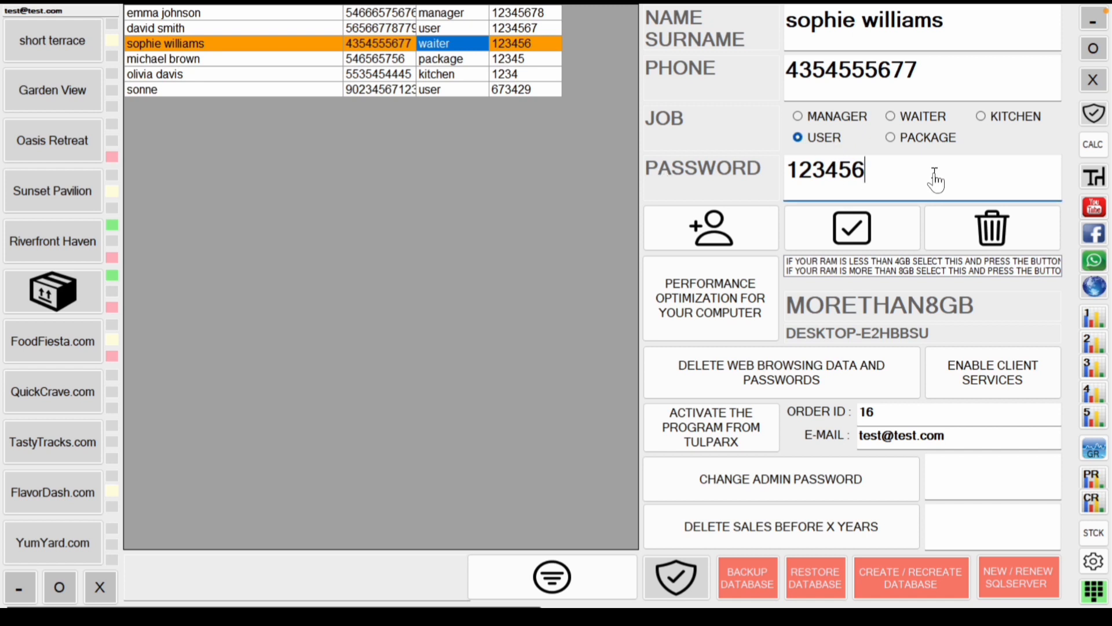
{"action": "left_click", "coordinate": [972, 70]}
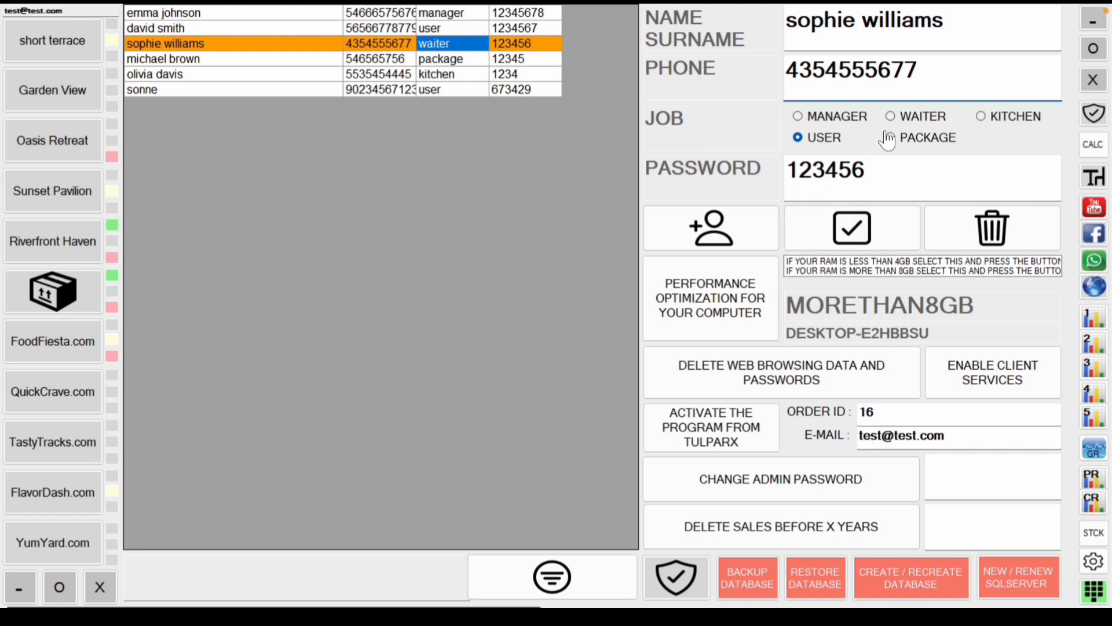
Step: Change the waiter's job to MANAGER, save it, and add a blank new user row
{"action": "left_click", "coordinate": [834, 121]}
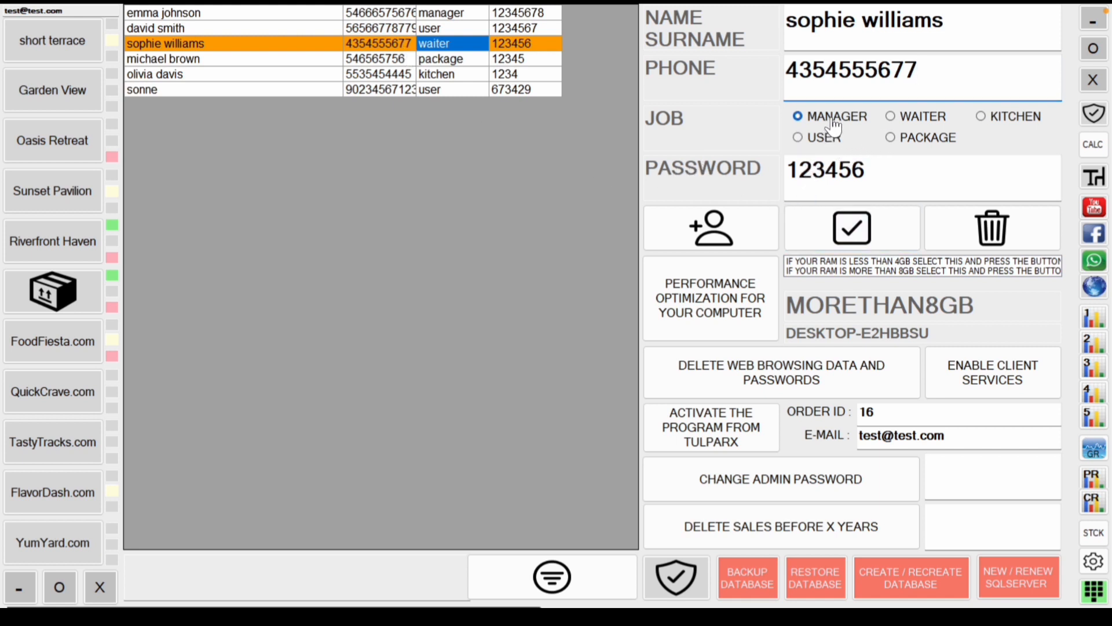
{"action": "left_click", "coordinate": [852, 228]}
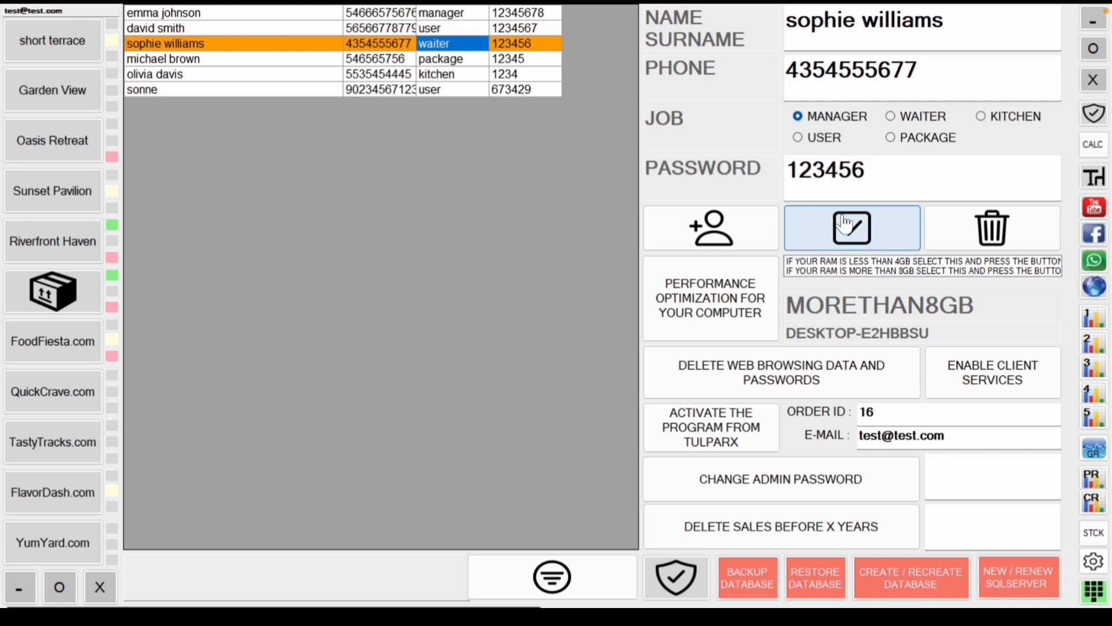
{"action": "left_click", "coordinate": [450, 45]}
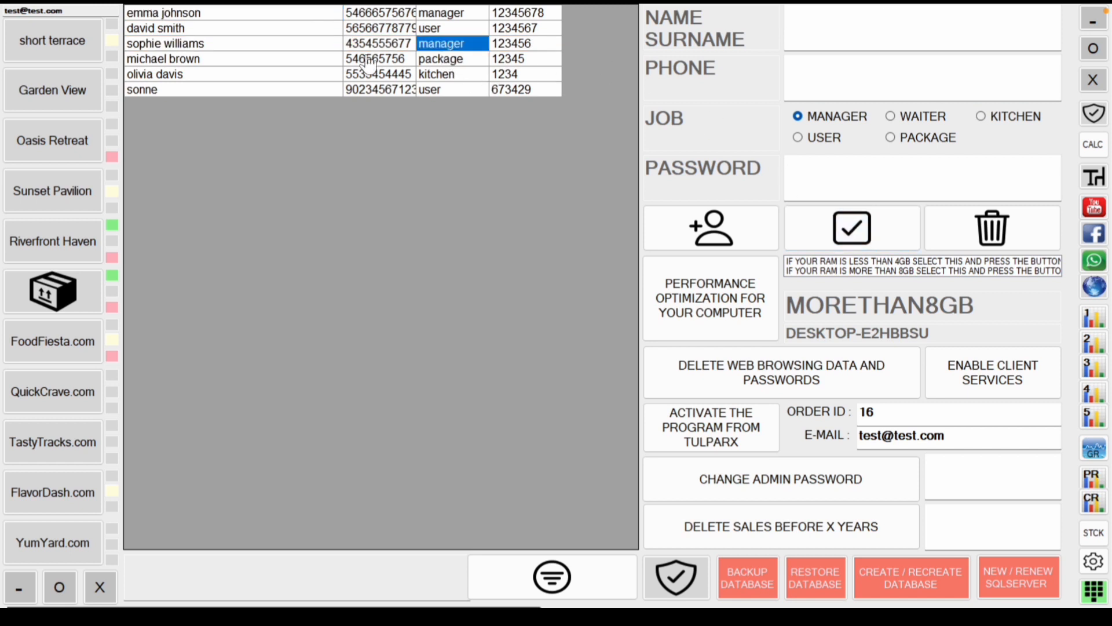
{"action": "left_click", "coordinate": [273, 47]}
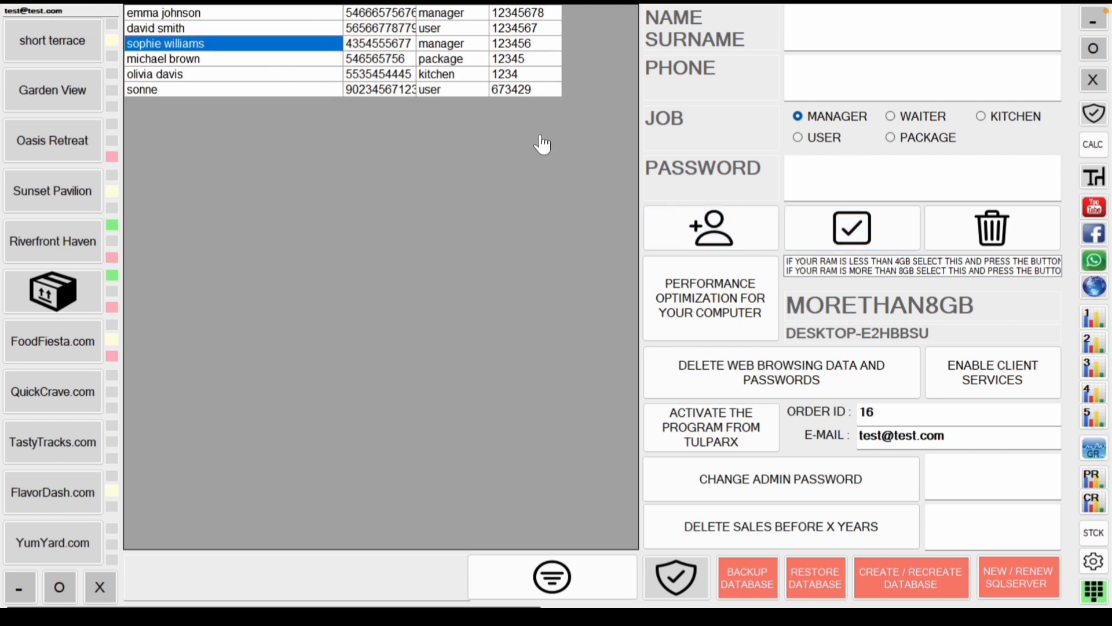
{"action": "left_click", "coordinate": [673, 226]}
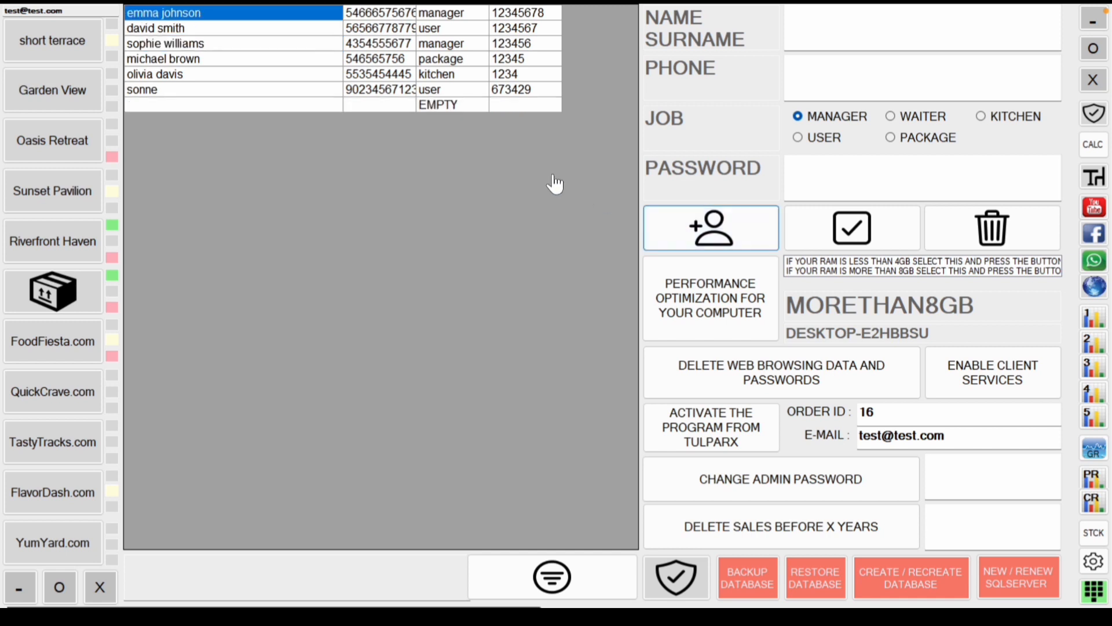
Step: Save a new PACKAGE staff member with a full name, phone number and password
{"action": "left_click", "coordinate": [300, 107]}
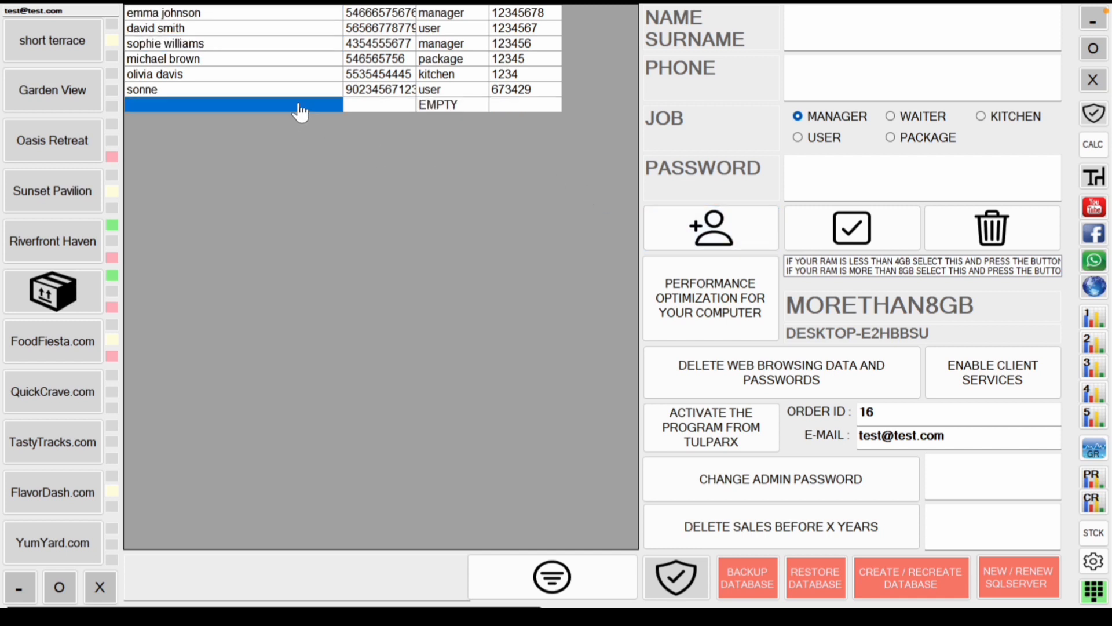
{"action": "left_click", "coordinate": [837, 38]}
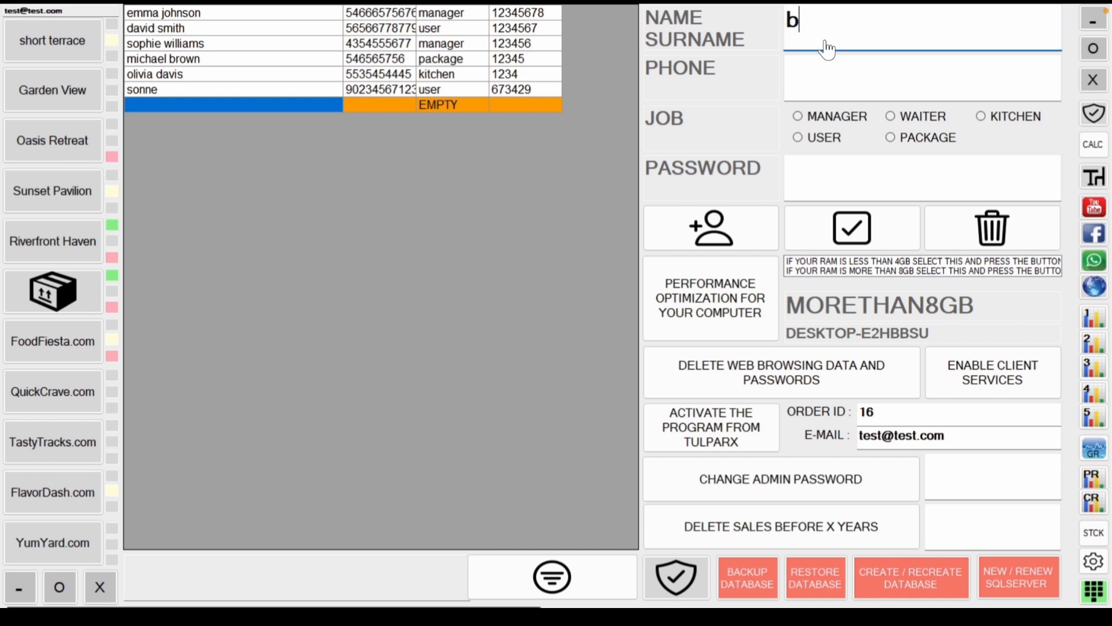
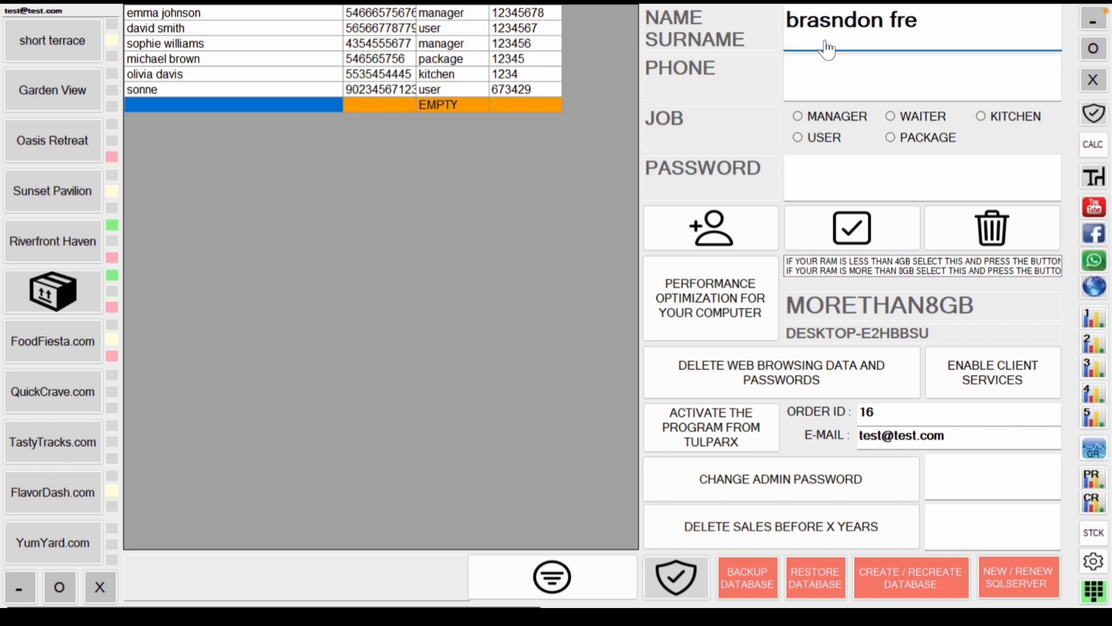
{"action": "left_click", "coordinate": [820, 73]}
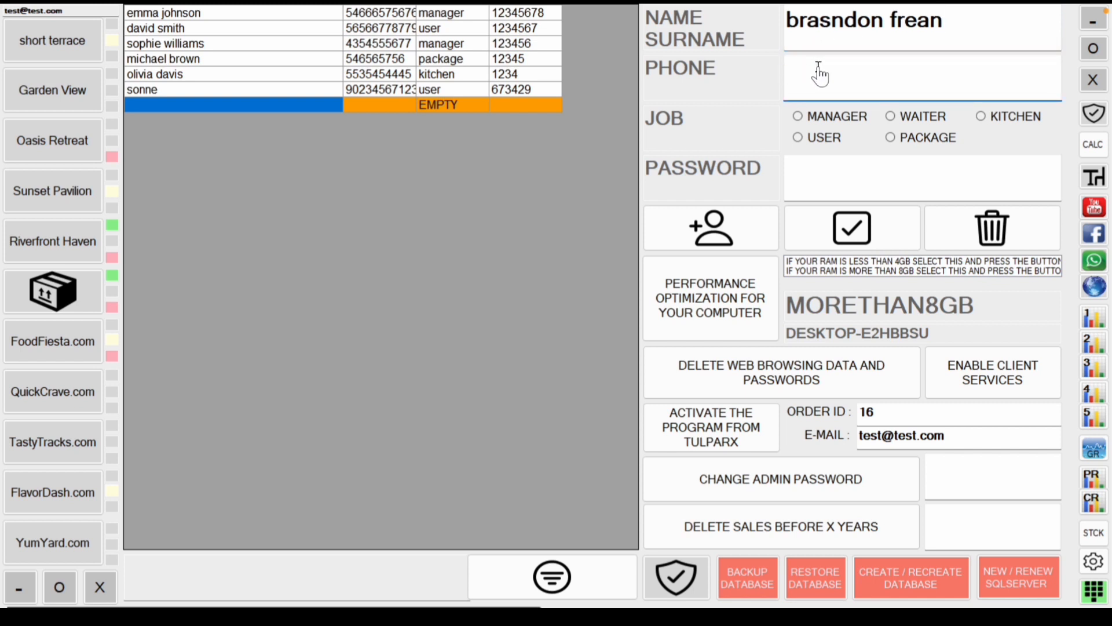
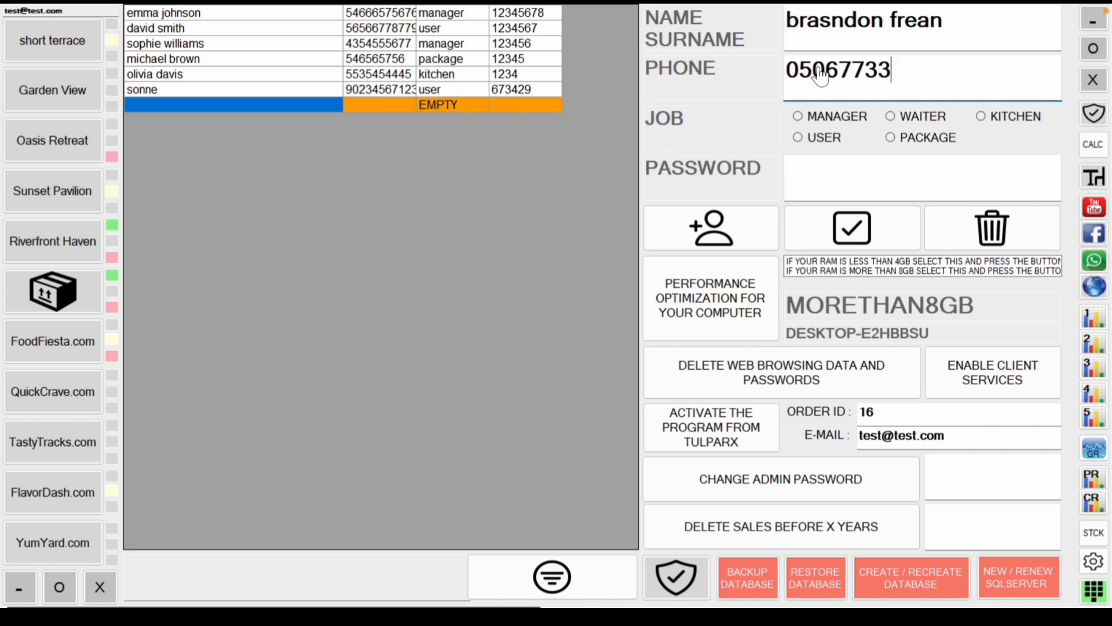
{"action": "left_click", "coordinate": [901, 145]}
{"action": "left_click", "coordinate": [898, 174]}
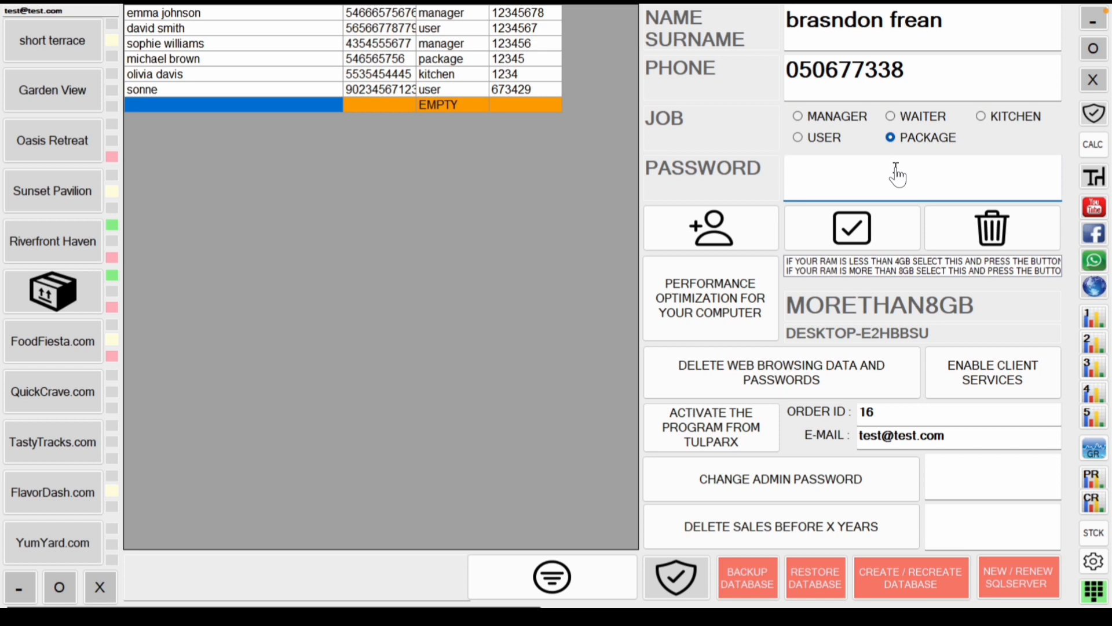
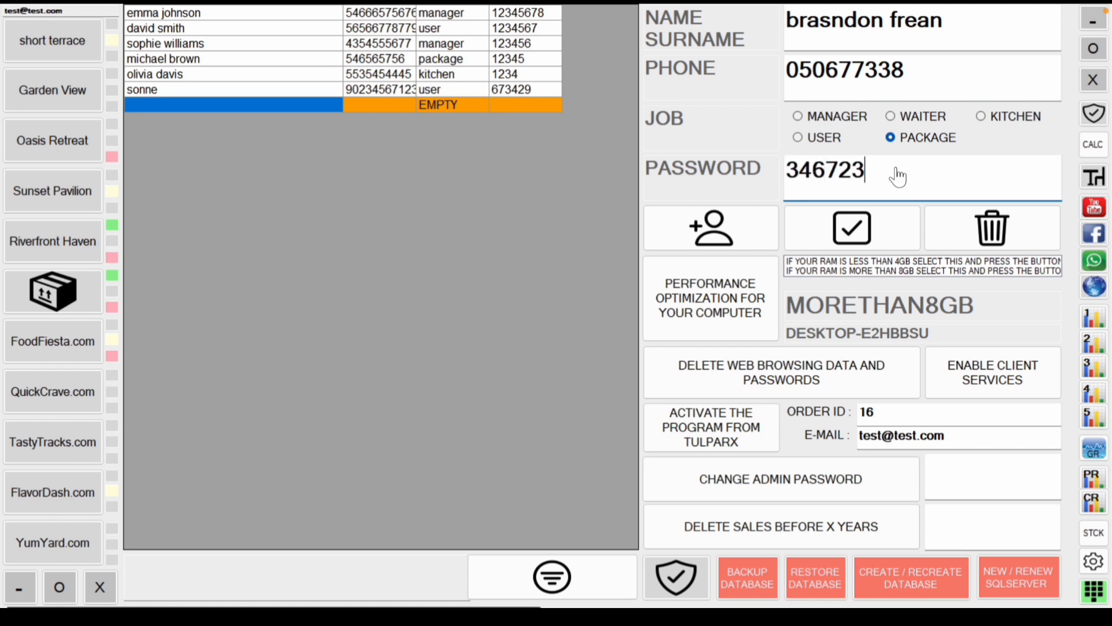
{"action": "left_click", "coordinate": [869, 238]}
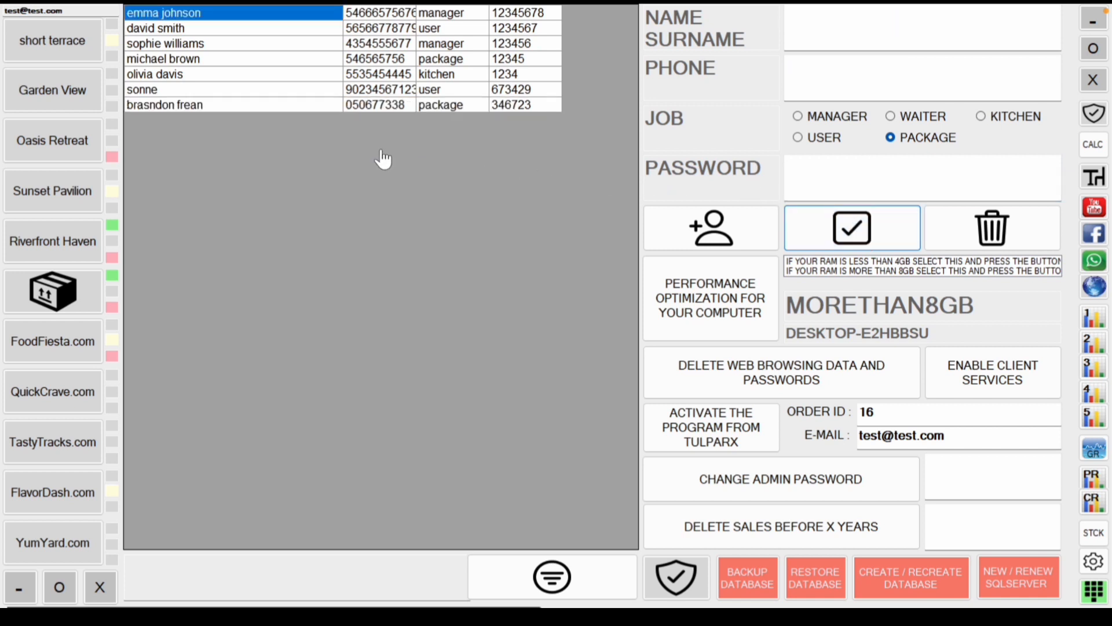
Step: Delete the newly added package user, leaving the original six staff accounts
{"action": "left_click", "coordinate": [338, 110]}
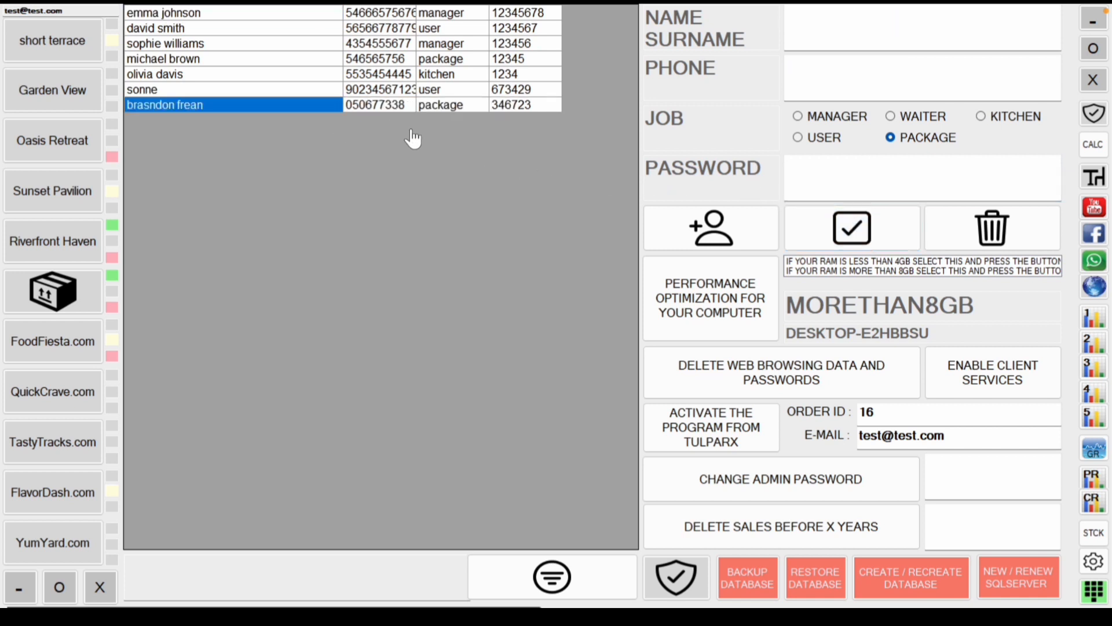
{"action": "left_click", "coordinate": [418, 92]}
{"action": "left_click", "coordinate": [388, 107]}
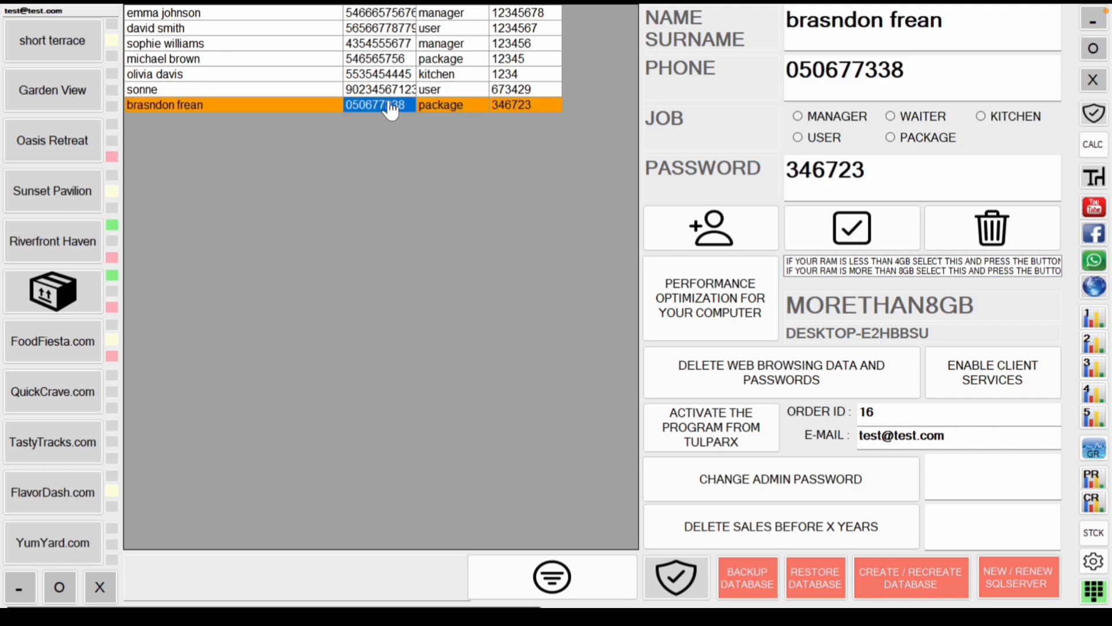
{"action": "left_click", "coordinate": [982, 243]}
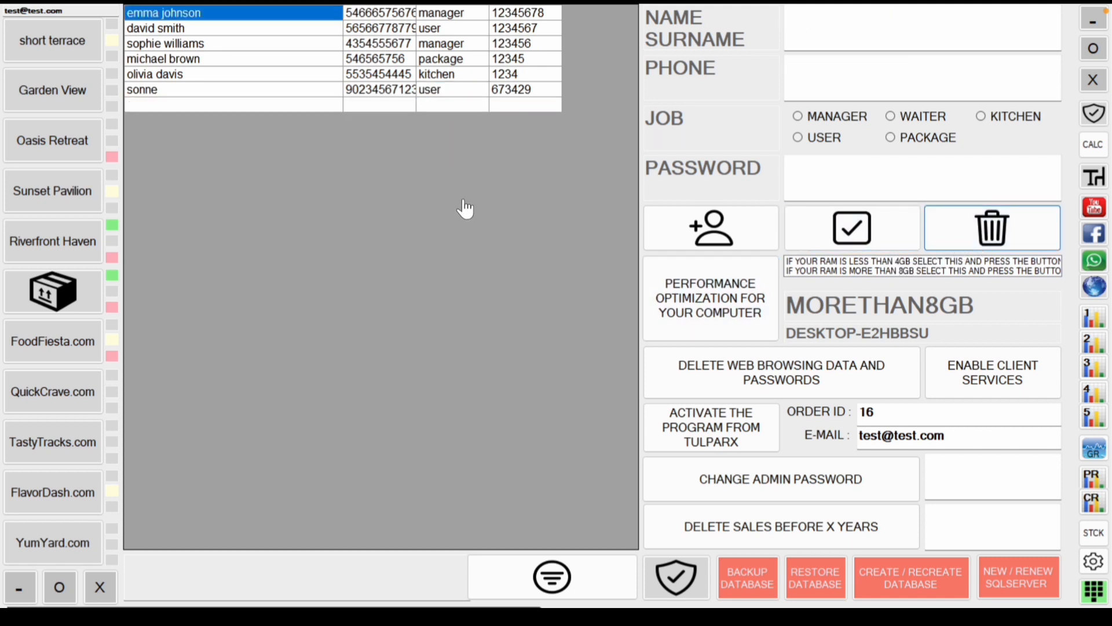
Step: Select LESSTHAN4GB in the RAM list and apply performance optimization, dismissing the confirmation
{"action": "left_click", "coordinate": [439, 91]}
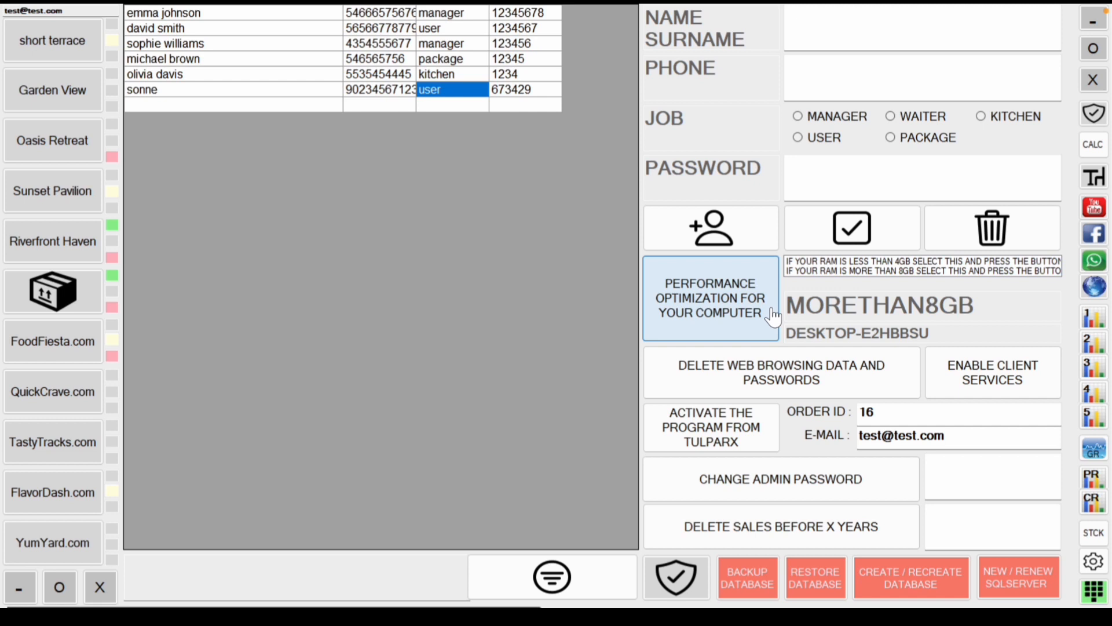
{"action": "left_click", "coordinate": [921, 262]}
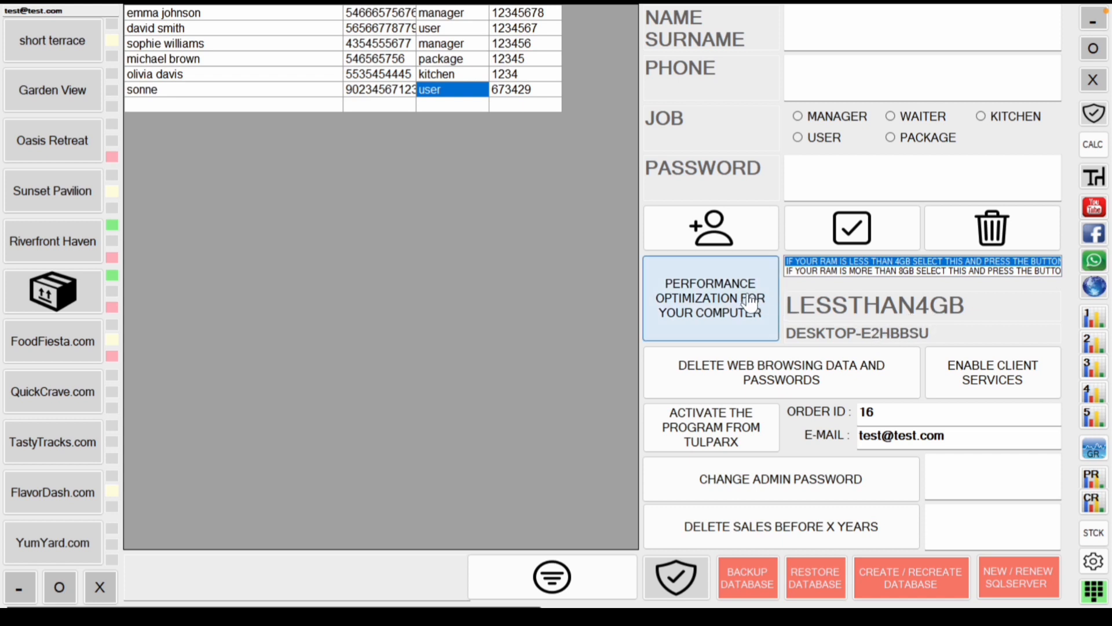
{"action": "left_click", "coordinate": [675, 576]}
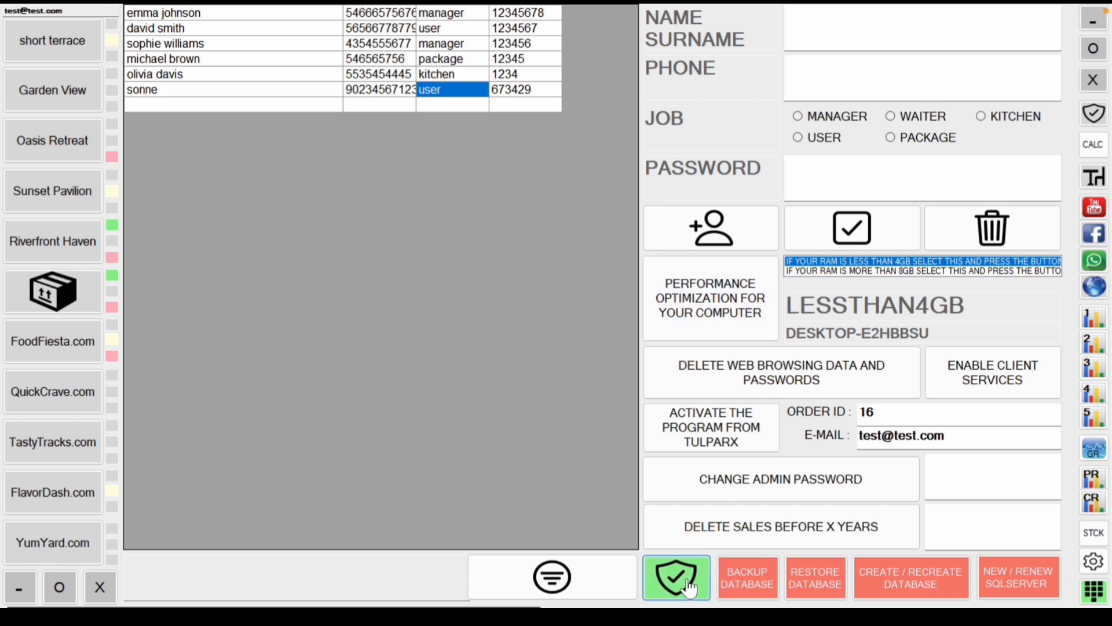
{"action": "left_click", "coordinate": [717, 319]}
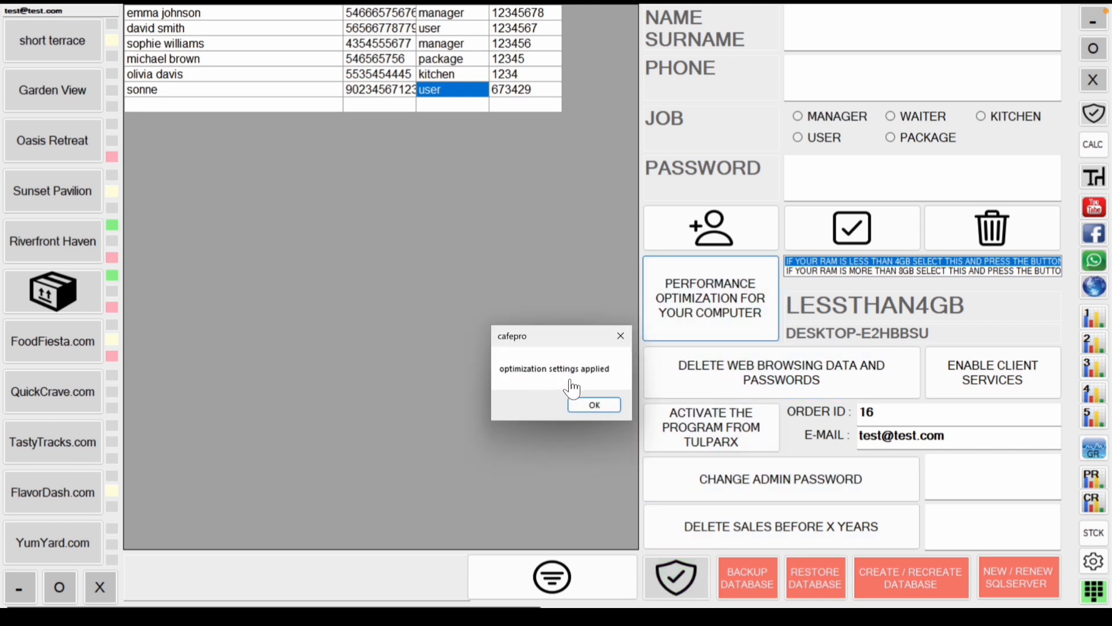
{"action": "left_click", "coordinate": [586, 404]}
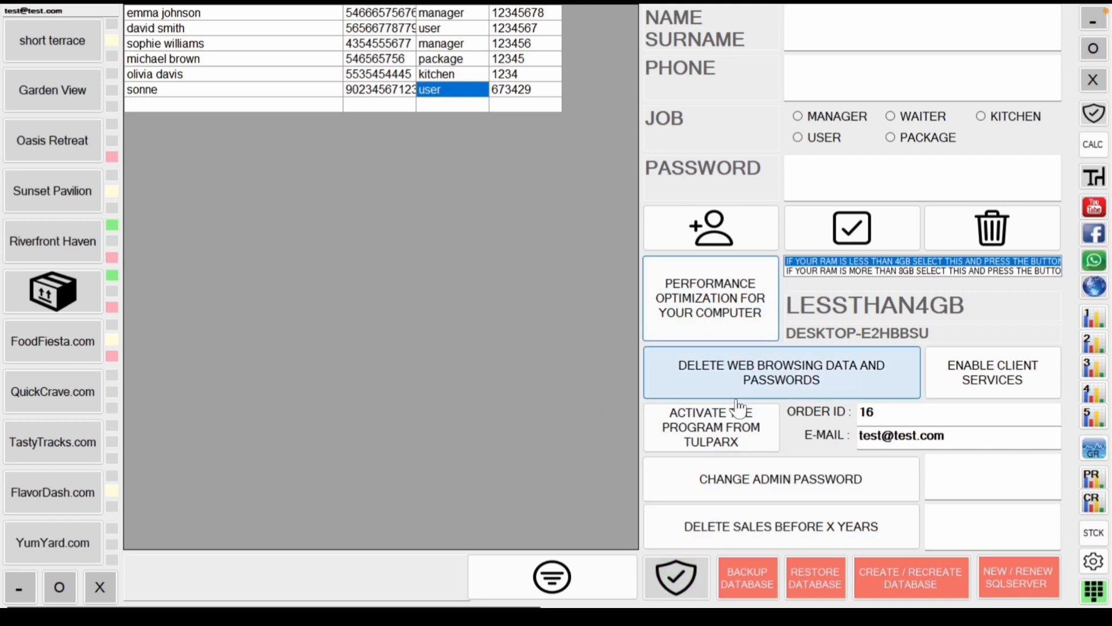
Step: After the browser's not-enough-RAM warning, apply performance optimization with MORETHAN8GB selected
{"action": "left_click", "coordinate": [1093, 289]}
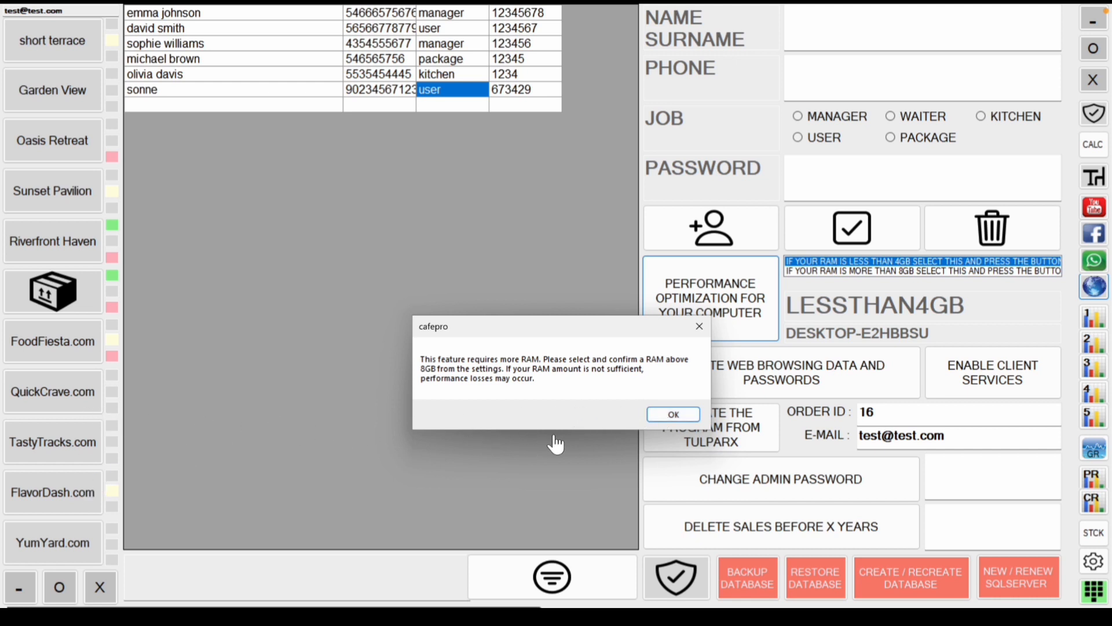
{"action": "left_click", "coordinate": [674, 414]}
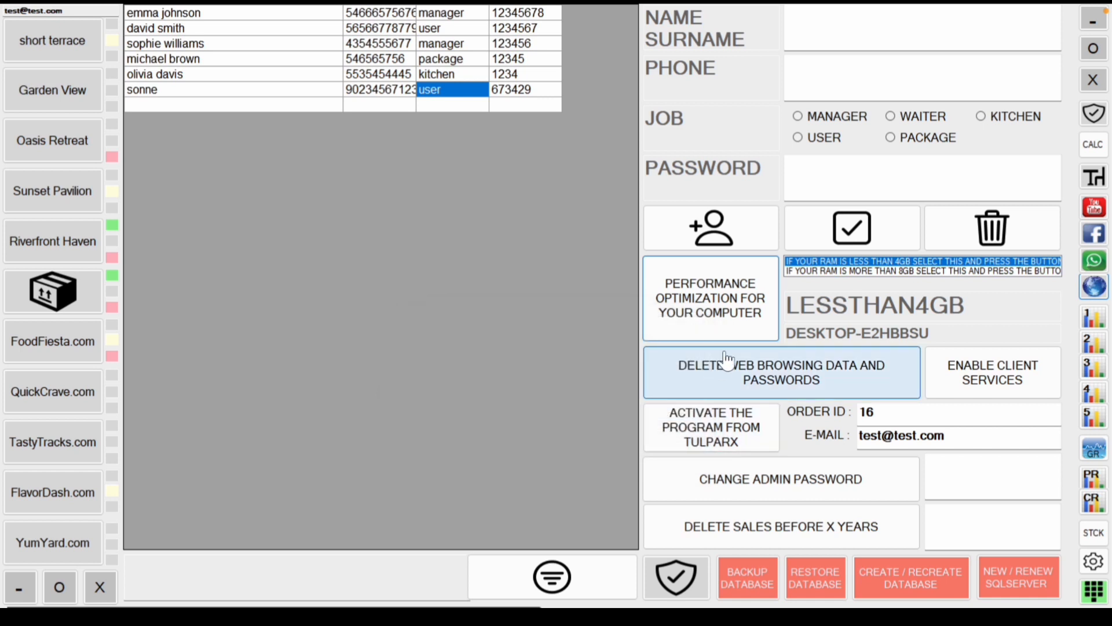
{"action": "left_click", "coordinate": [840, 272]}
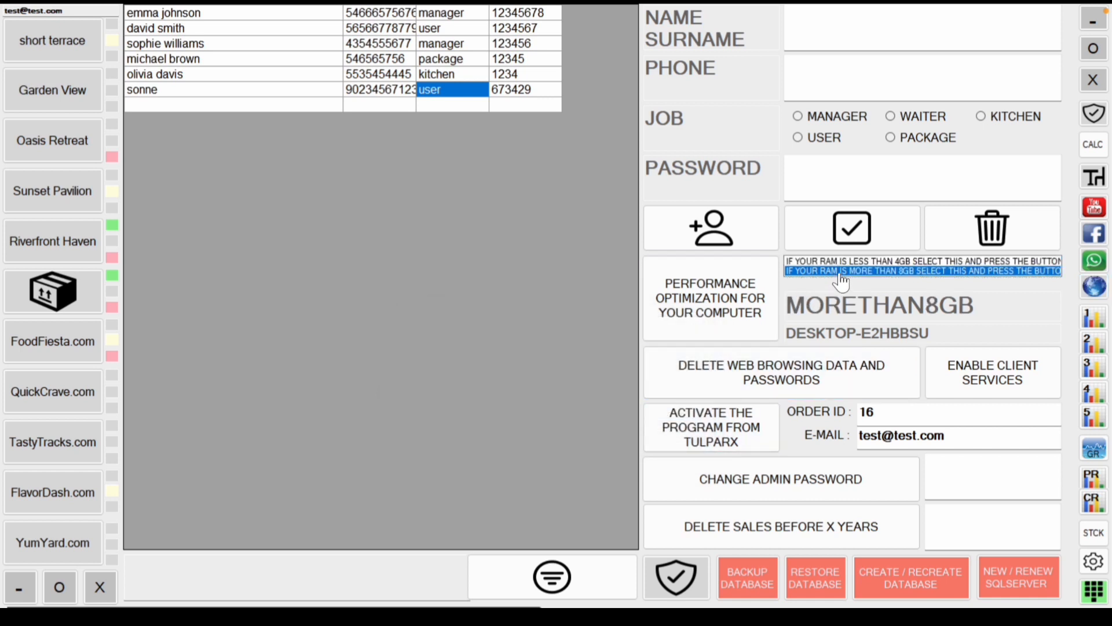
{"action": "left_click", "coordinate": [672, 583]}
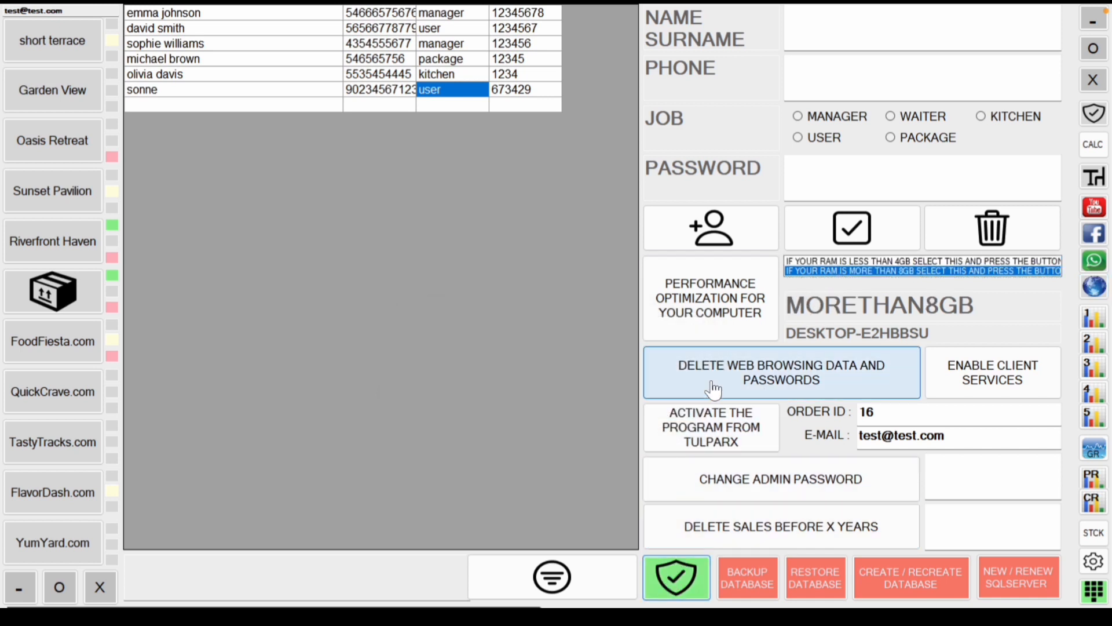
{"action": "left_click", "coordinate": [742, 317]}
{"action": "left_click", "coordinate": [605, 405]}
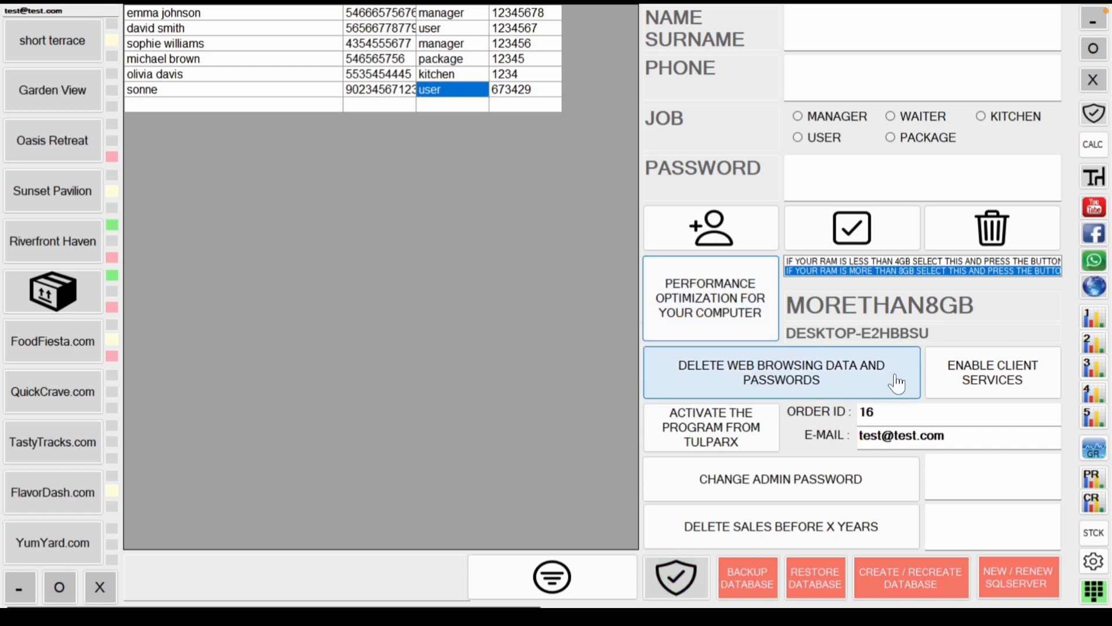
{"action": "left_click", "coordinate": [1094, 286]}
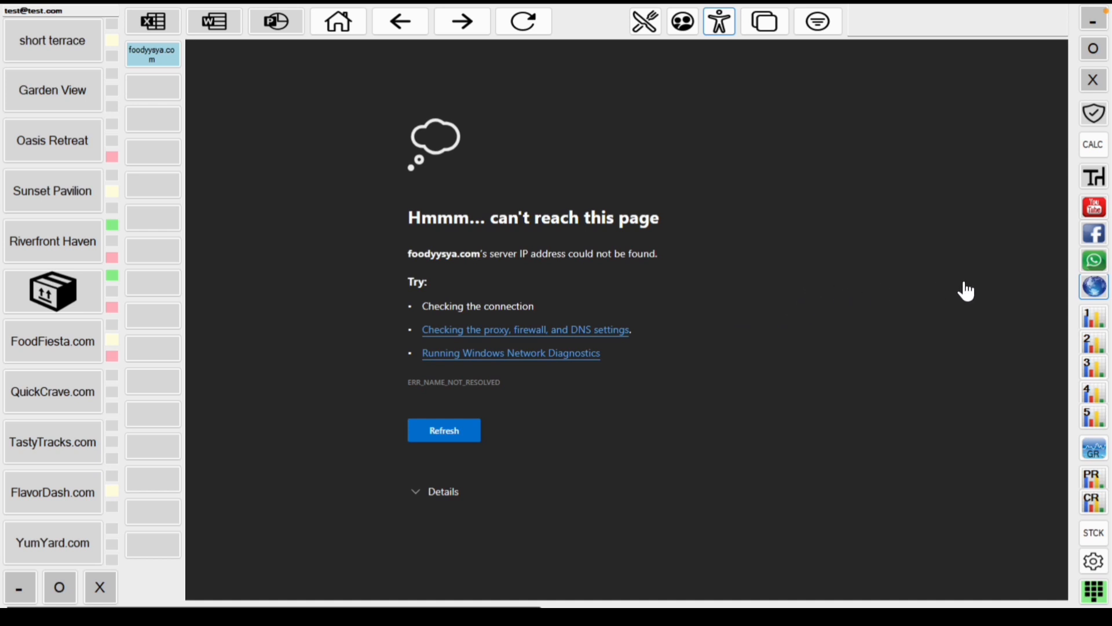
{"action": "left_click", "coordinate": [1093, 561]}
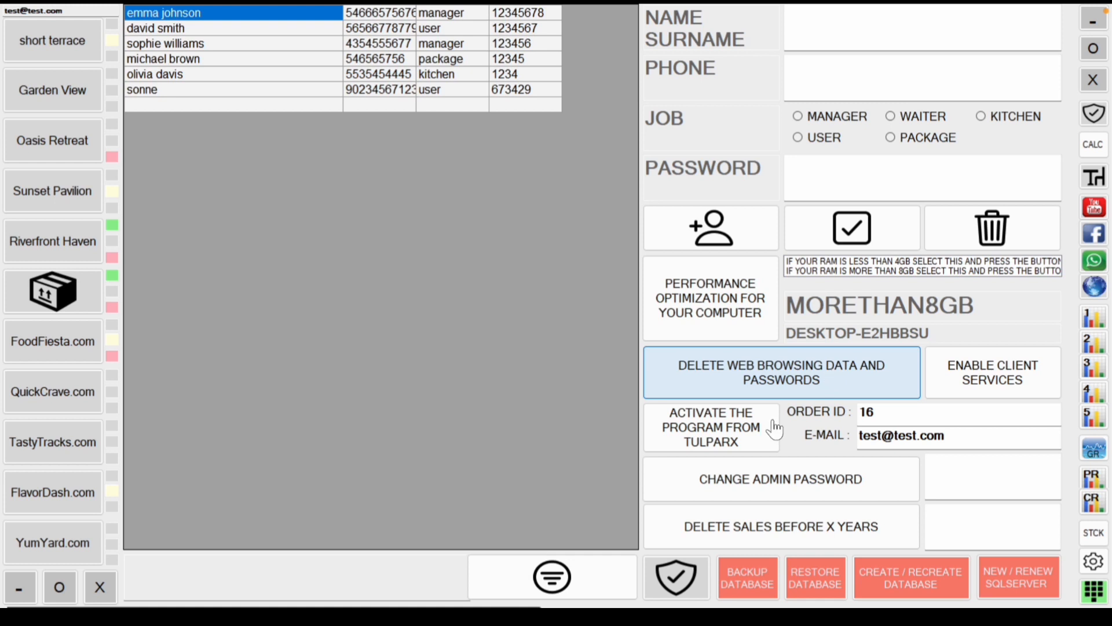
{"action": "left_click", "coordinate": [688, 579]}
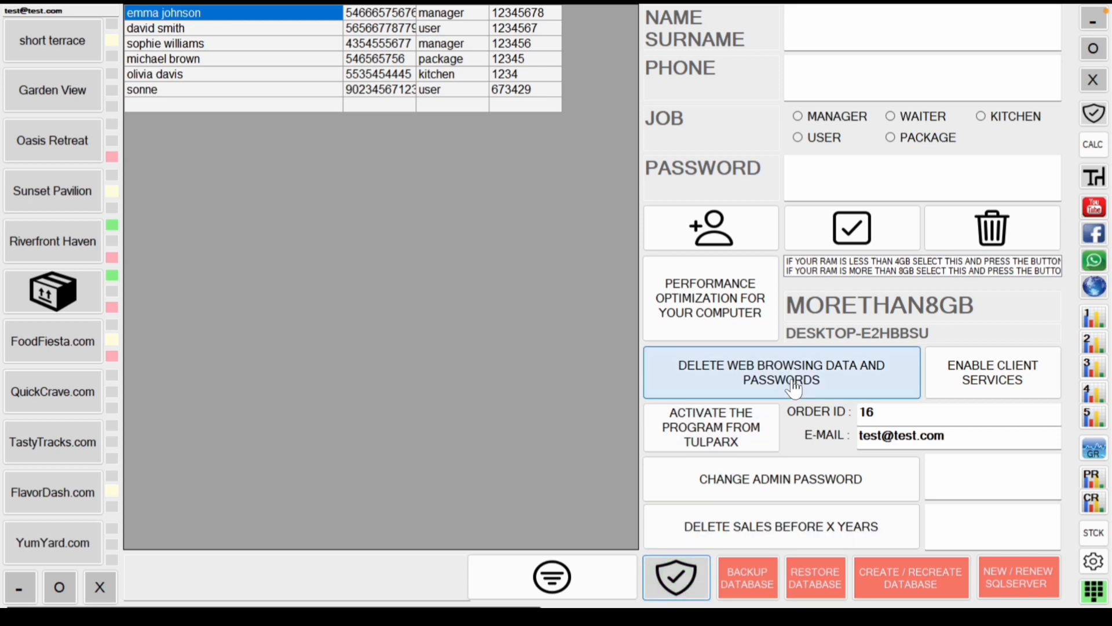
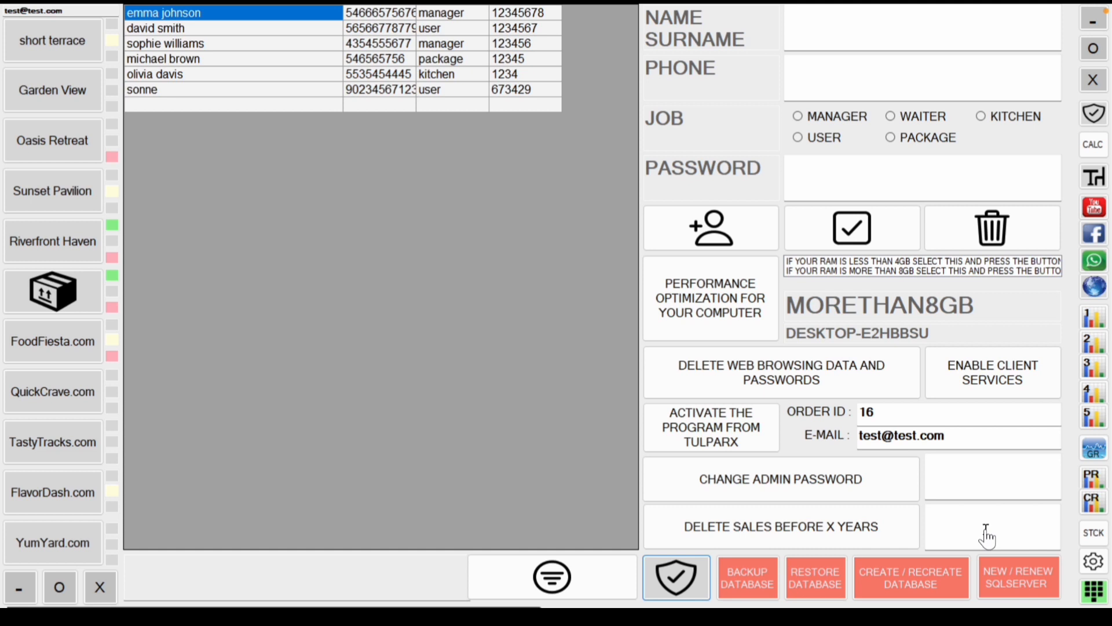
Step: Try entering 2021 in the years-of-old-sales-to-delete field, then clear it without deleting
{"action": "left_click", "coordinate": [1018, 540]}
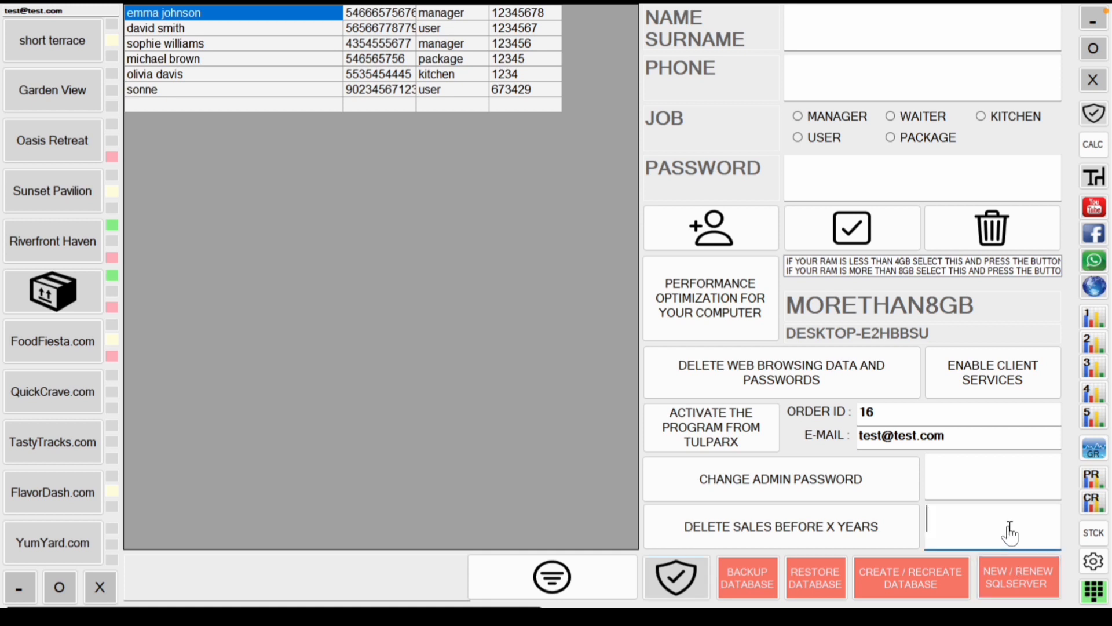
{"action": "left_click", "coordinate": [692, 588]}
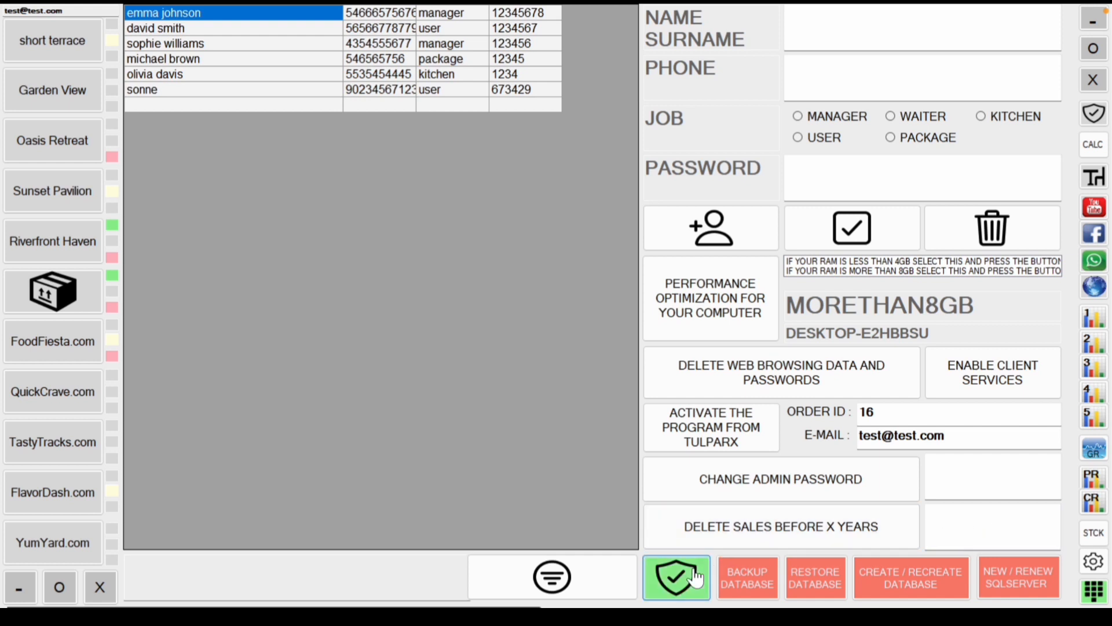
{"action": "left_click", "coordinate": [971, 534]}
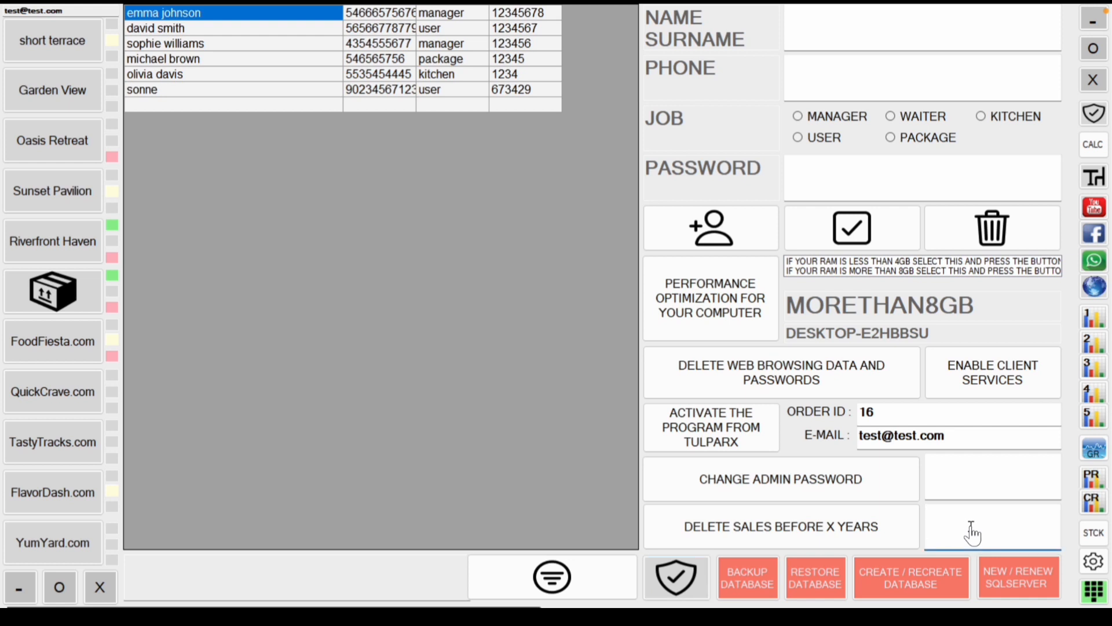
{"action": "type", "text": "202"}
{"action": "key", "text": "BackSpace"}
{"action": "key", "text": "BackSpace"}
{"action": "key", "text": "BackSpace"}
{"action": "type", "text": "2021"}
{"action": "key", "text": "BackSpace"}
{"action": "key", "text": "BackSpace"}
{"action": "key", "text": "BackSpace"}
{"action": "key", "text": "BackSpace"}
Step: Back up the database to a .bak file named 24042024backup
{"action": "left_click", "coordinate": [681, 591]}
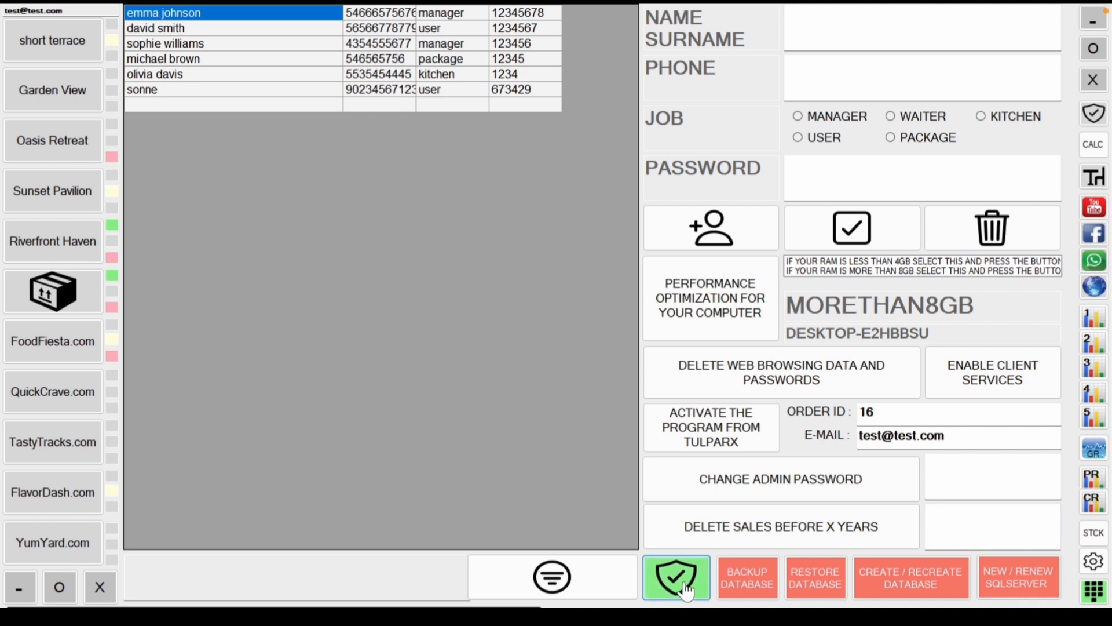
{"action": "left_click", "coordinate": [747, 582]}
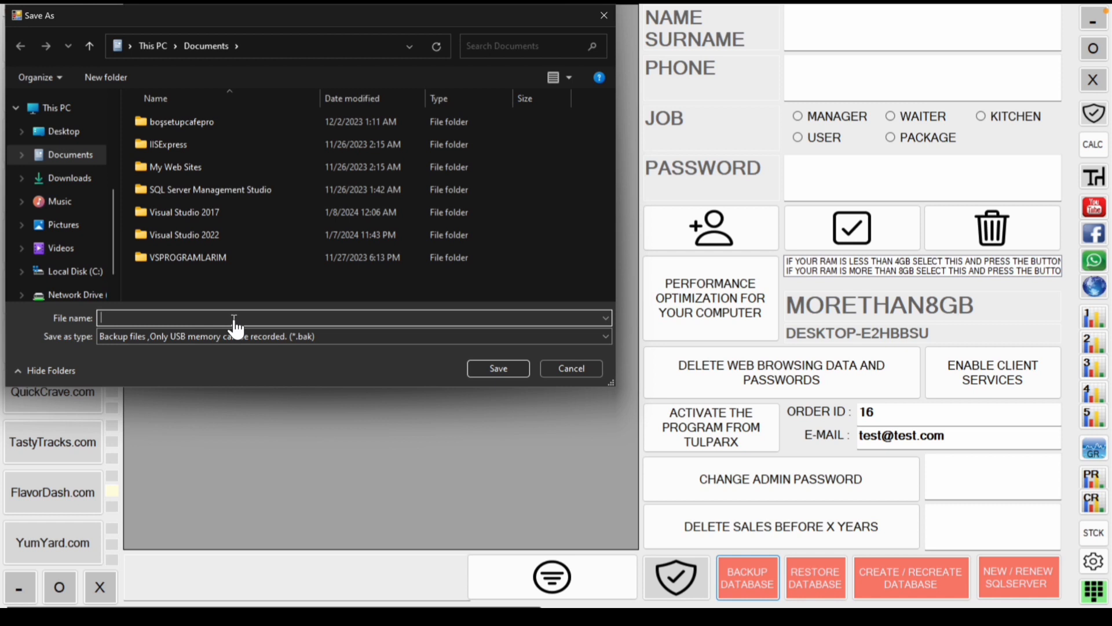
{"action": "type", "text": "24042024backup"}
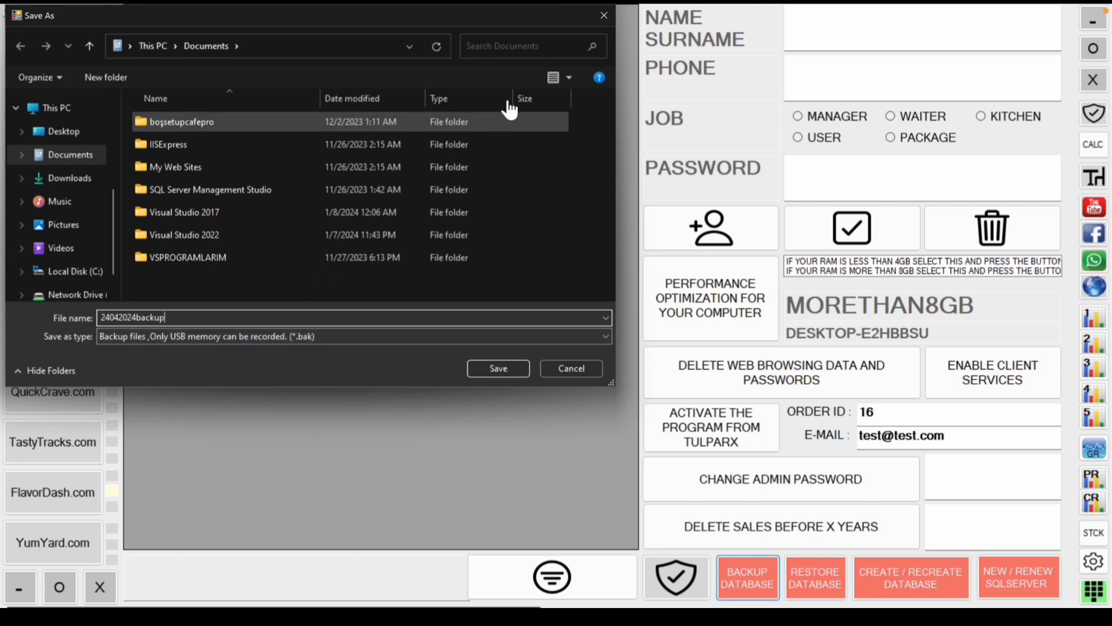
{"action": "left_click", "coordinate": [603, 20]}
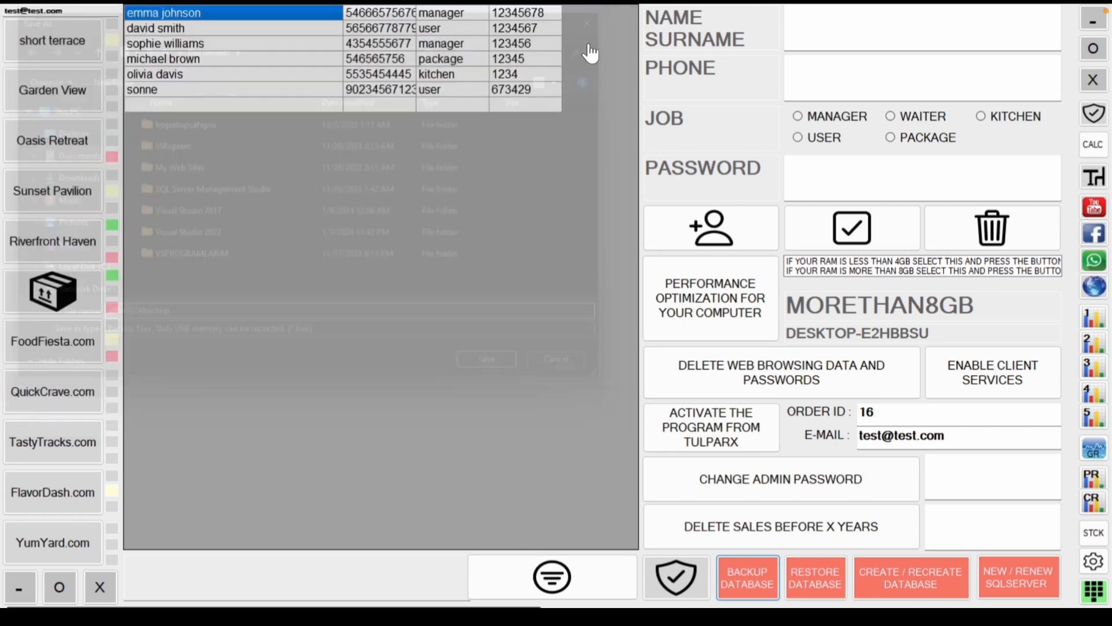
Step: Open RESTORE DATABASE, cancel its file window without restoring, then go to the TULPARX/CAFEPRO home screen
{"action": "left_click", "coordinate": [676, 580]}
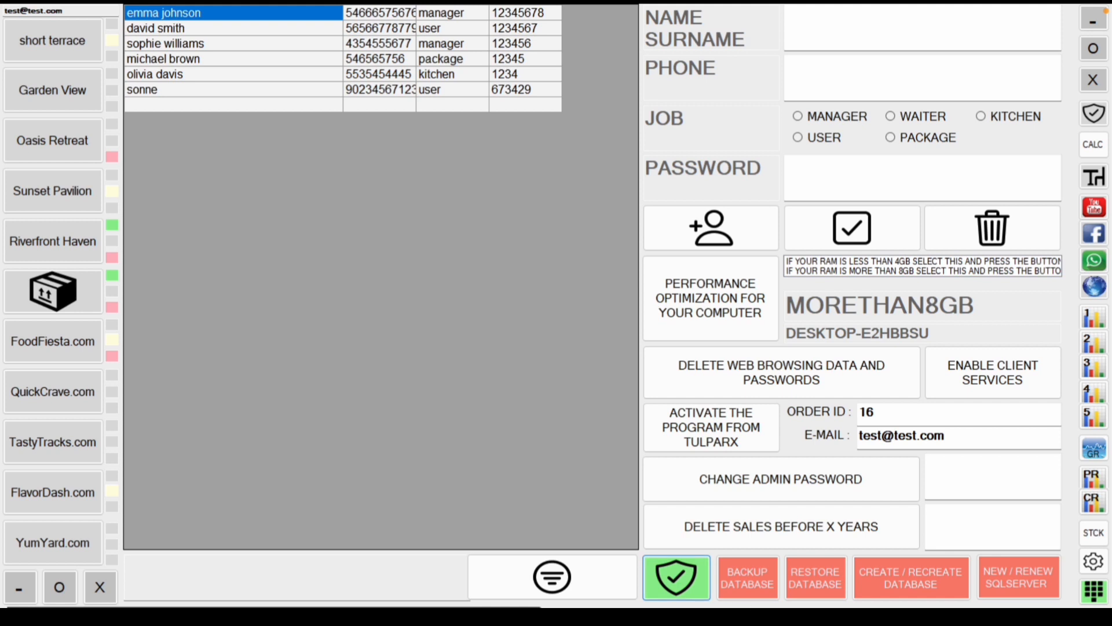
{"action": "left_click", "coordinate": [813, 596]}
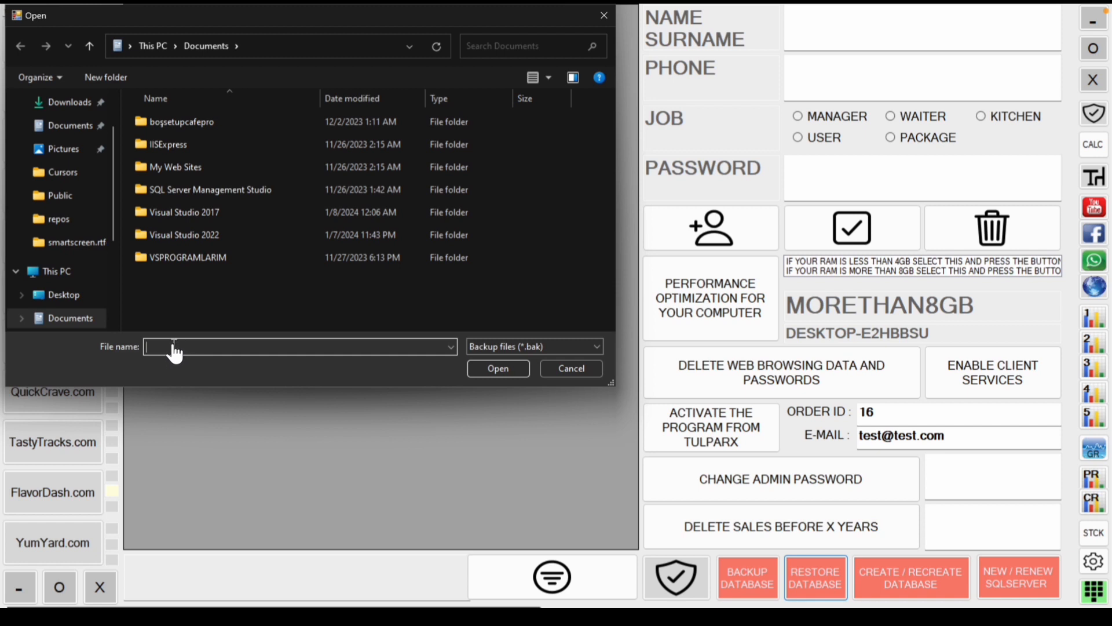
{"action": "scroll", "coordinate": [93, 292], "scroll_direction": "up", "scroll_amount": 2}
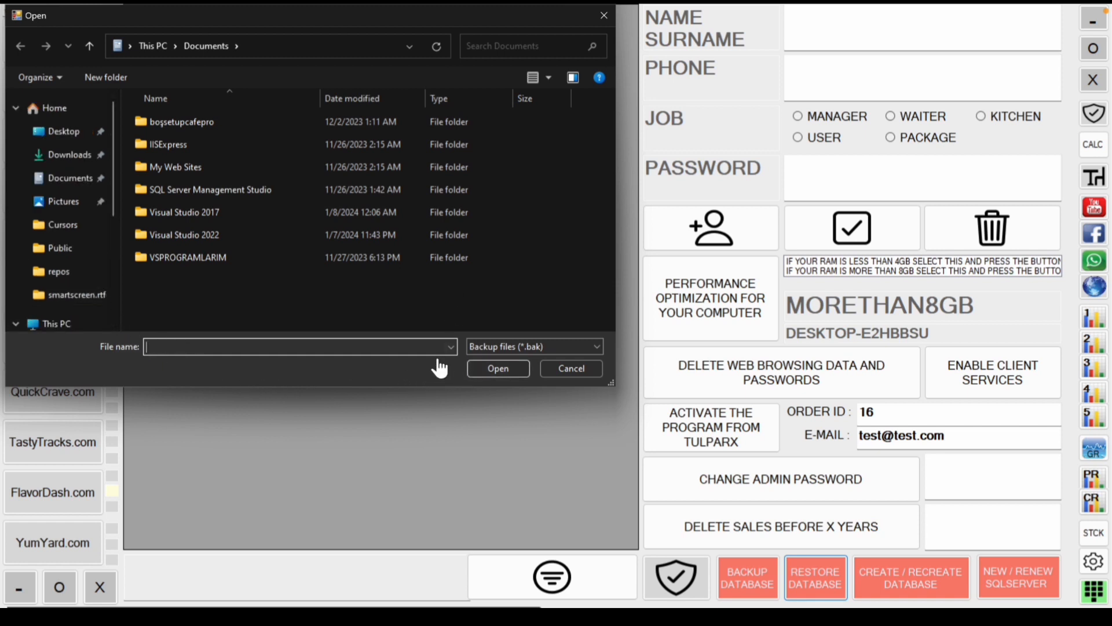
{"action": "left_click", "coordinate": [604, 16]}
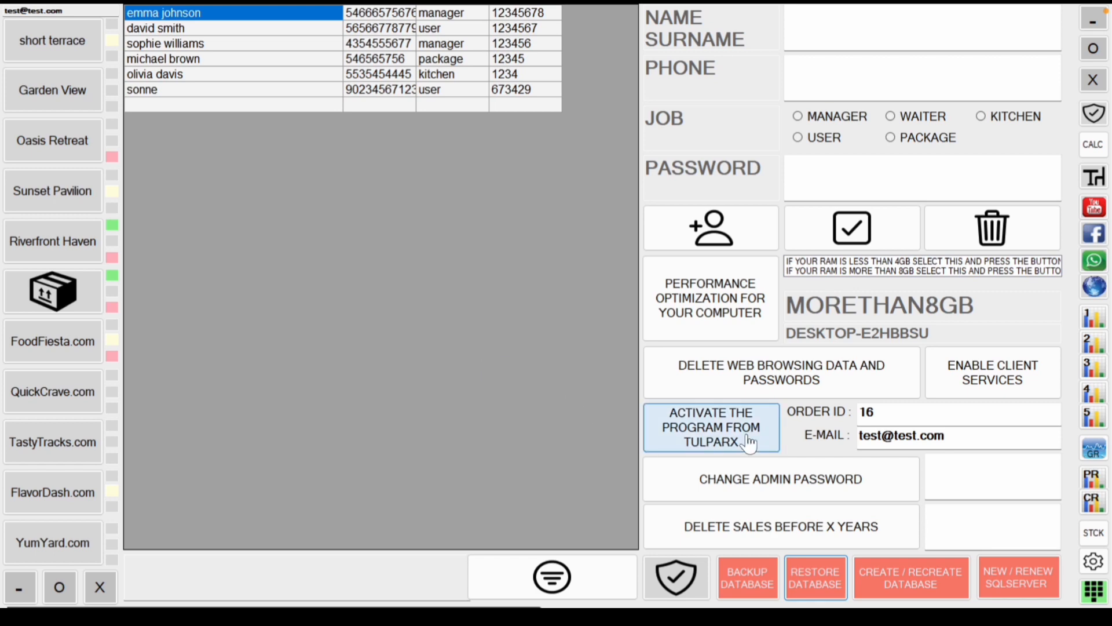
{"action": "left_click", "coordinate": [1093, 597]}
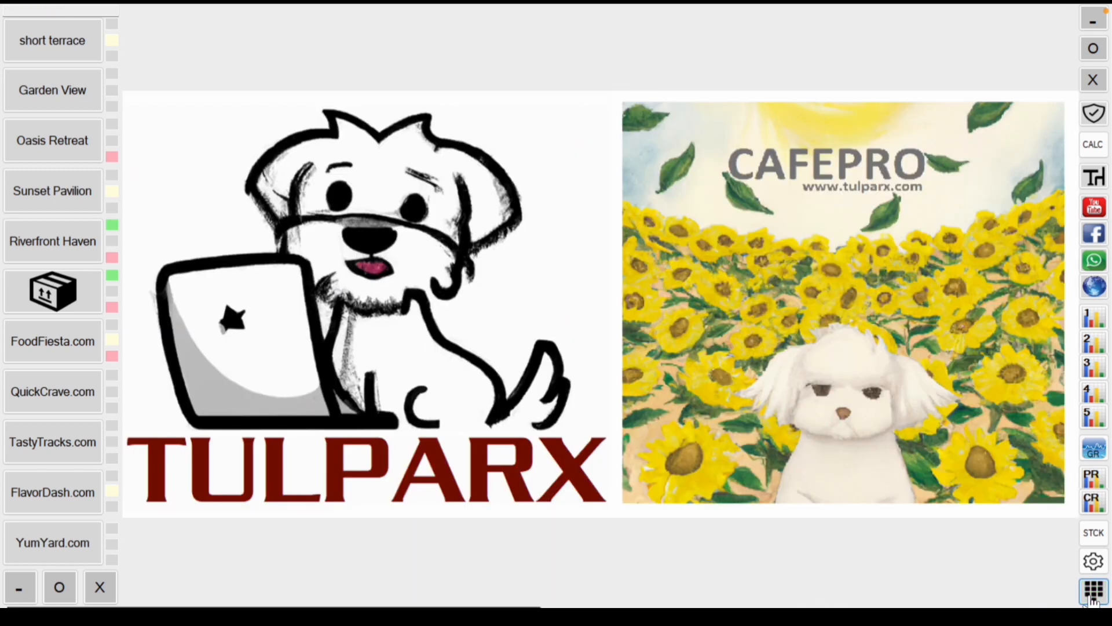